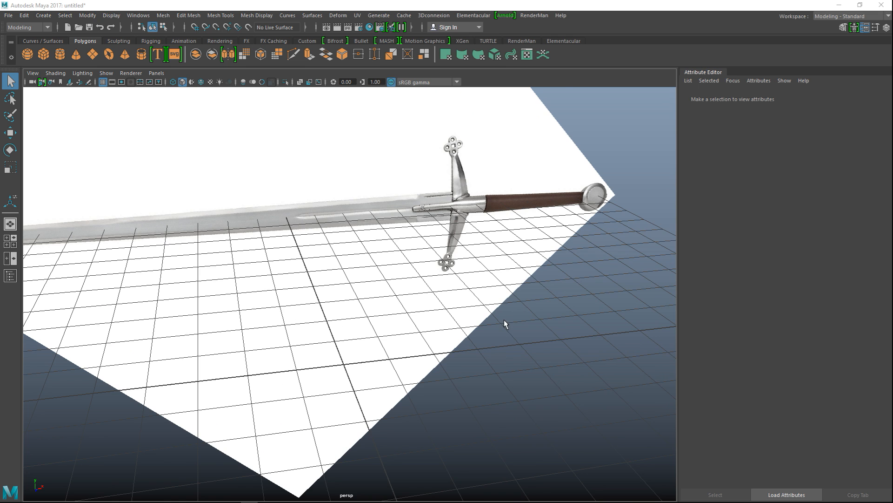
- Examine the four-lobed ornament at the end of the sword's crossguard in the reference image
scroll(505, 321, "up", 2)
middle_click_drag(501, 336, 449, 410, "alt")
middle_click_drag(492, 226, 429, 411, "alt")
scroll(437, 363, "up", 6)
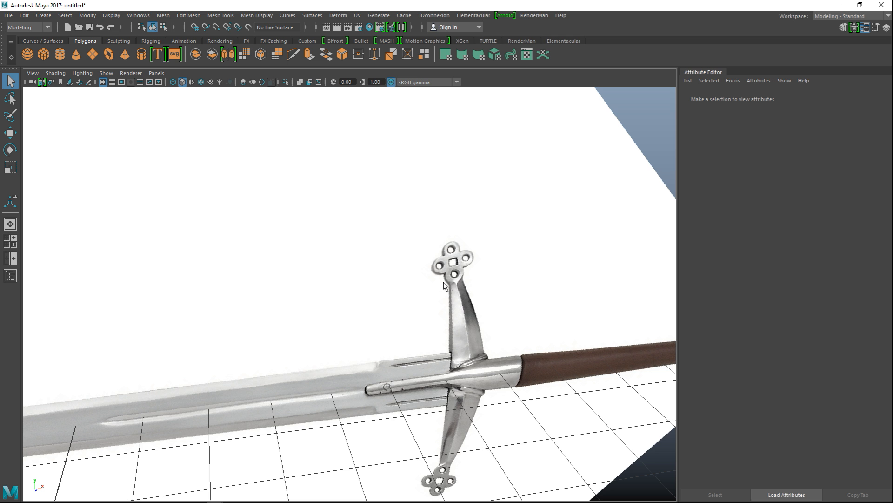
scroll(446, 285, "down", 6)
middle_click_drag(448, 329, 453, 339, "alt")
scroll(445, 237, "down", 6)
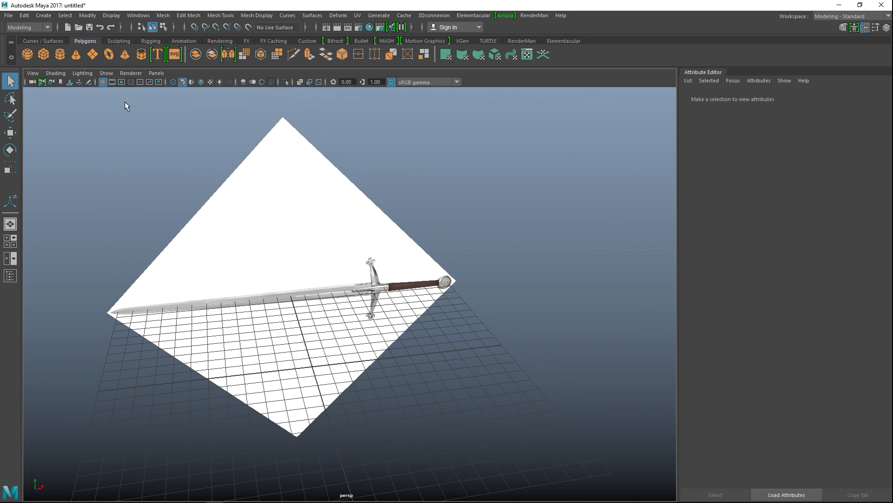
- Create a polygon pipe at the origin and frame it in the full-size top view
left_click(142, 53)
scroll(417, 266, "up", 4)
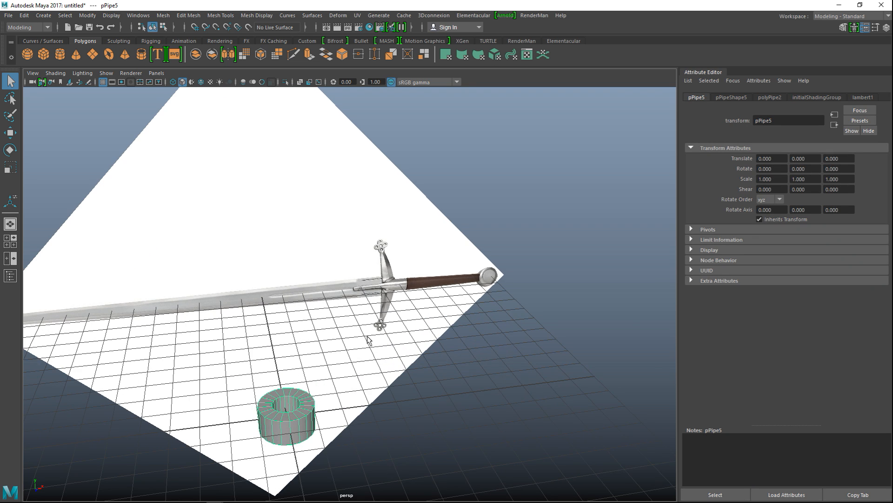
middle_click_drag(416, 266, 436, 216, "alt")
left_click_drag(436, 215, 401, 295, "alt")
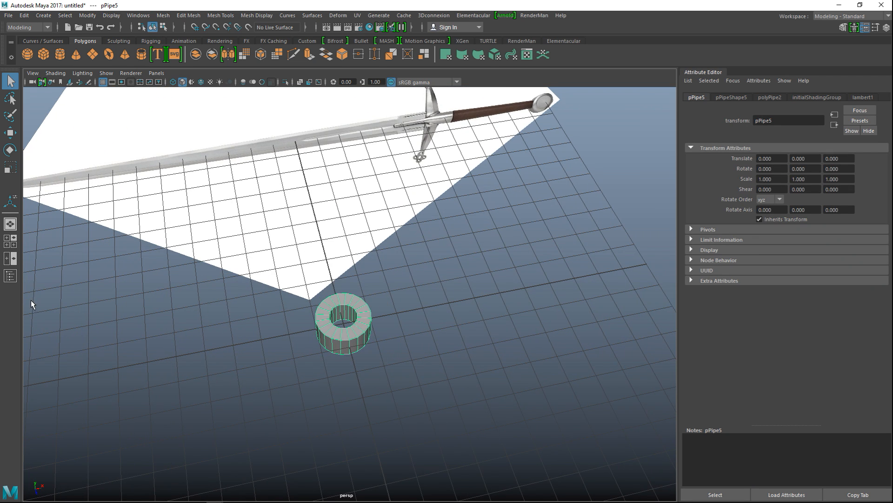
left_click(11, 241)
key("space")
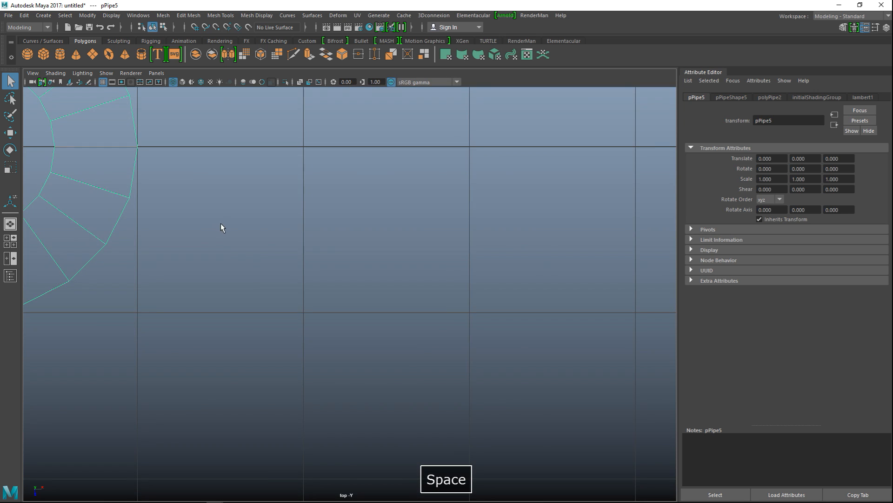
key("f")
- In vertex mode, snap the outer vertices on either side of the pipe's +X point to the grid line one unit out in X
right_click_drag(416, 199, 367, 202)
scroll(492, 266, "down", 6)
scroll(492, 266, "up", 8)
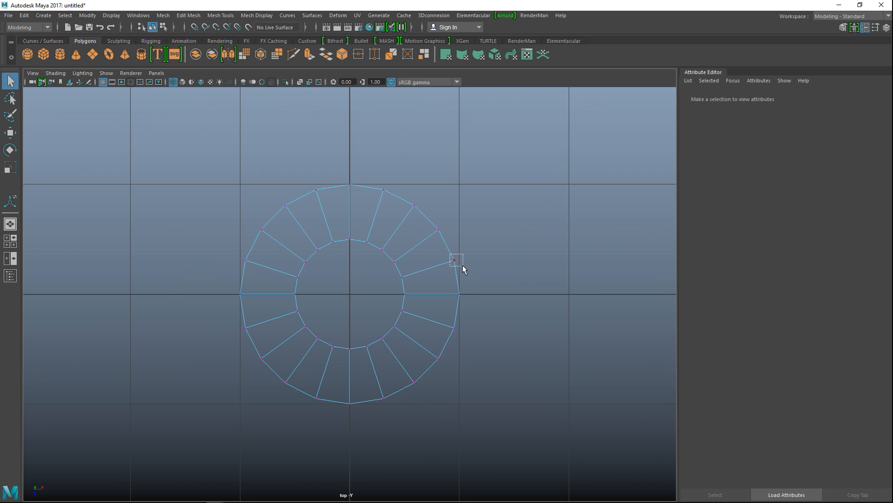
left_click_drag(462, 264, 463, 265)
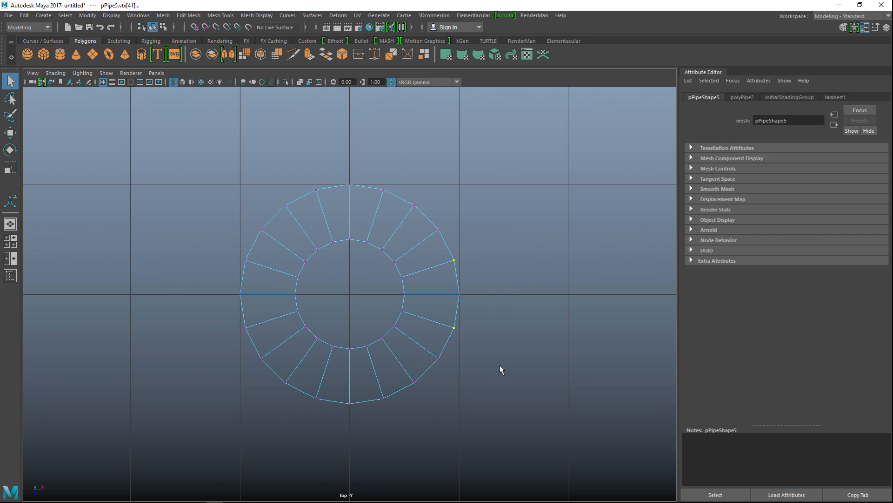
key("w")
key("x")
left_click_drag(498, 293, 503, 295)
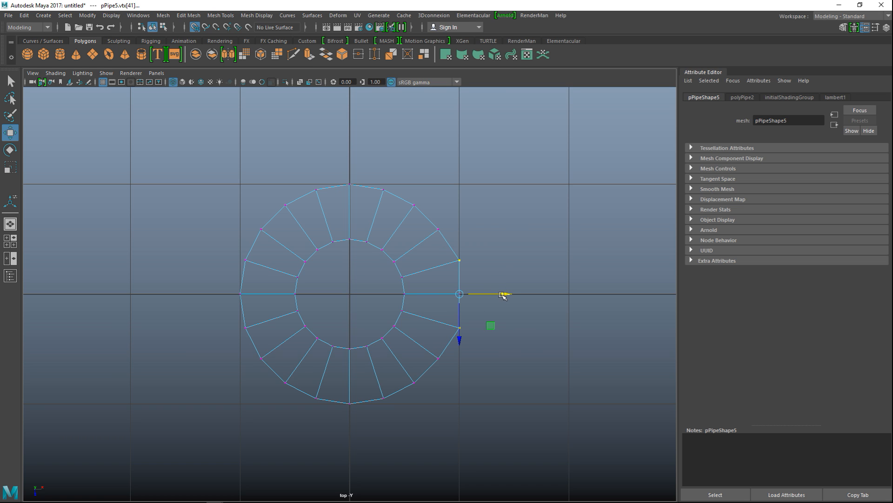
- Snap the next three mirrored pairs of outer vertices along X to the same grid line, flattening the pipe's +X side
left_click(438, 229)
left_click(438, 359, "shift")
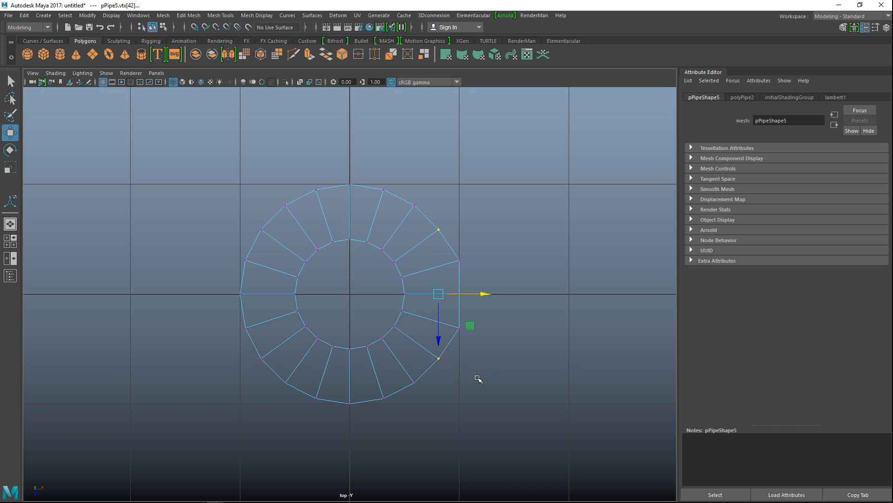
key("x")
left_click_drag(481, 295, 495, 294)
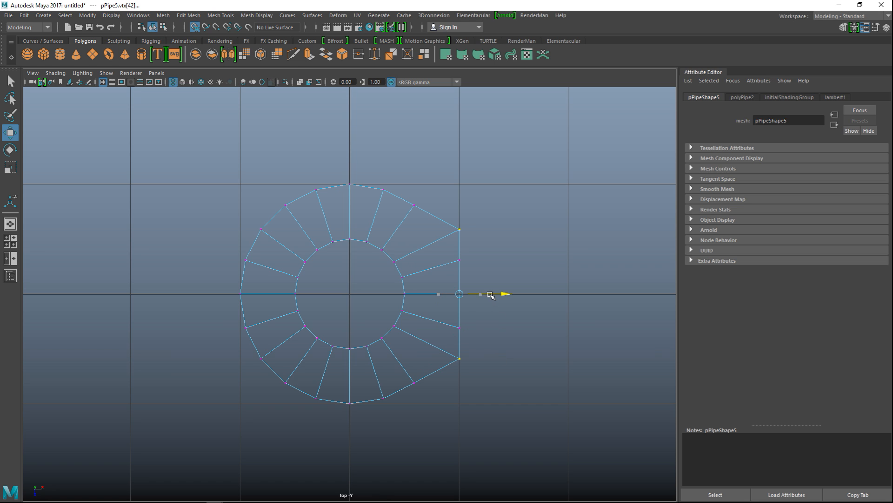
left_click(413, 204)
left_click(404, 372, "shift")
key("x")
left_click_drag(459, 292, 460, 293)
left_click(382, 189)
left_click(371, 388, "shift")
left_click_drag(425, 294, 438, 295)
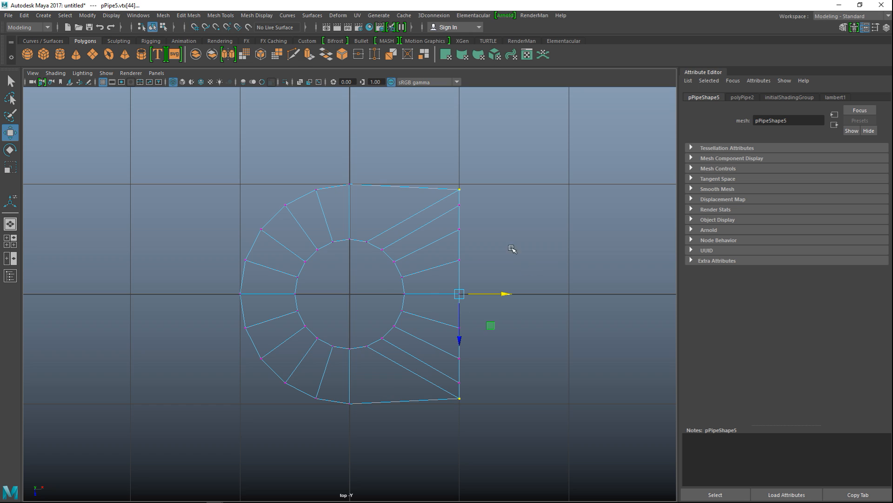
- Move the two corner vertices of the flattened side along Z onto the grid lines to square off both corners
left_click(454, 185)
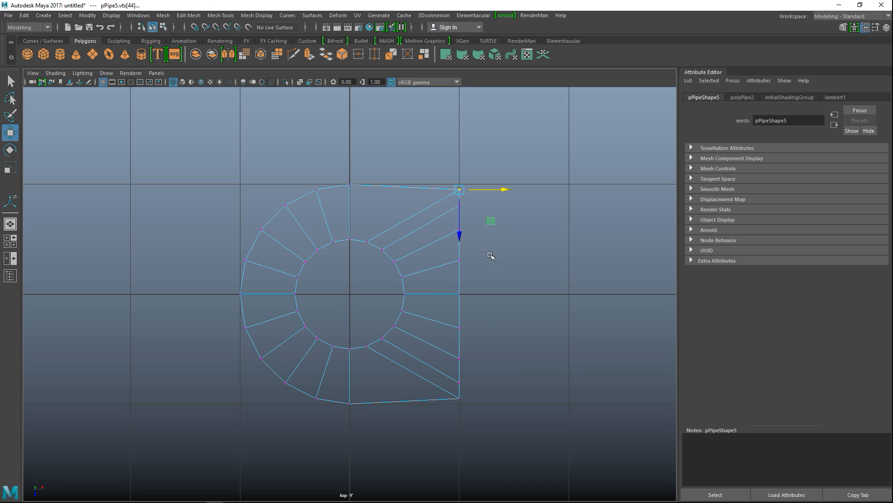
left_click_drag(460, 233, 460, 227)
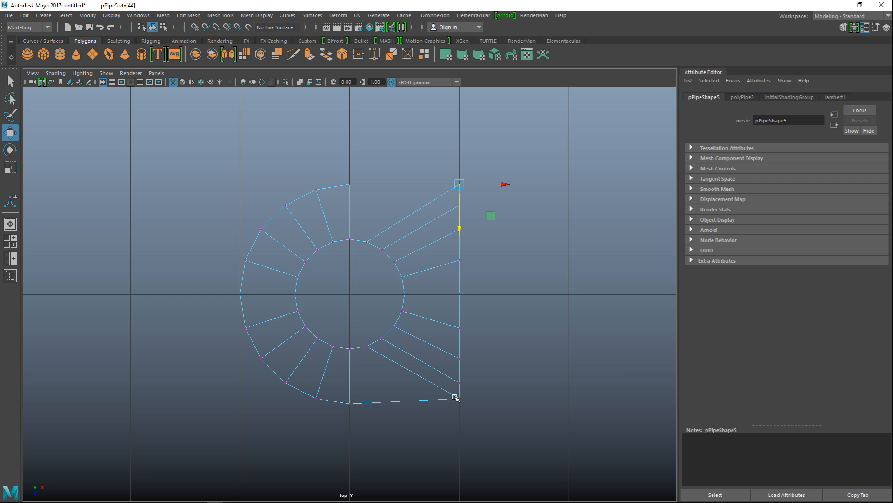
left_click(465, 407)
left_click_drag(460, 442, 460, 449)
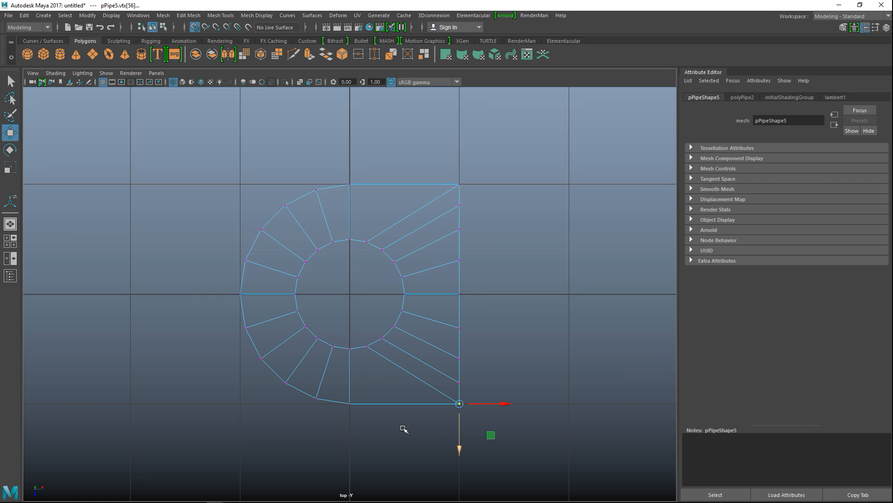
- Delete all the faces on the pipe's flat side in the perspective view
key("space")
key("space")
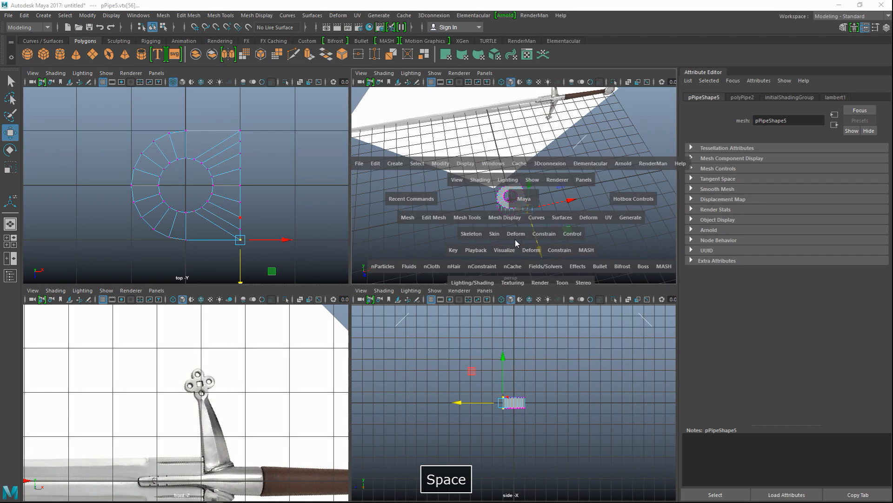
scroll(498, 294, "up", 4)
left_click_drag(505, 341, 395, 314, "alt")
right_click_drag(360, 373, 360, 250)
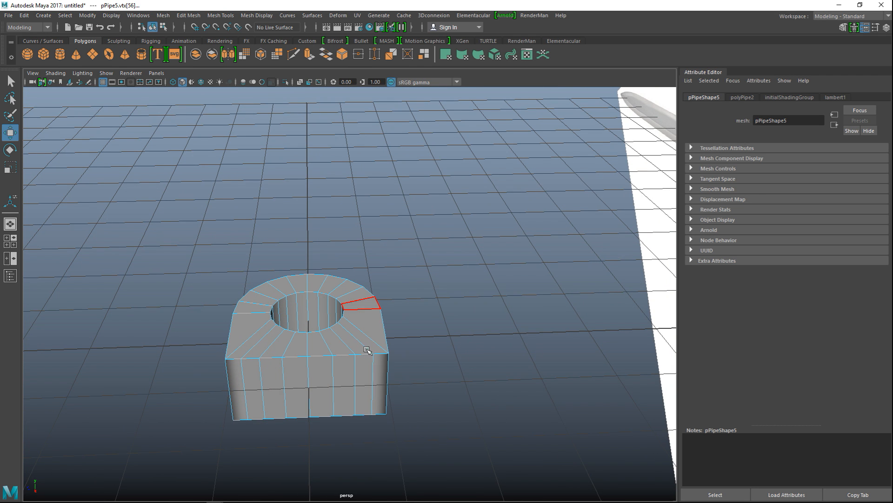
left_click(379, 383)
left_click(239, 375, "shift")
double_click(239, 375, "shift")
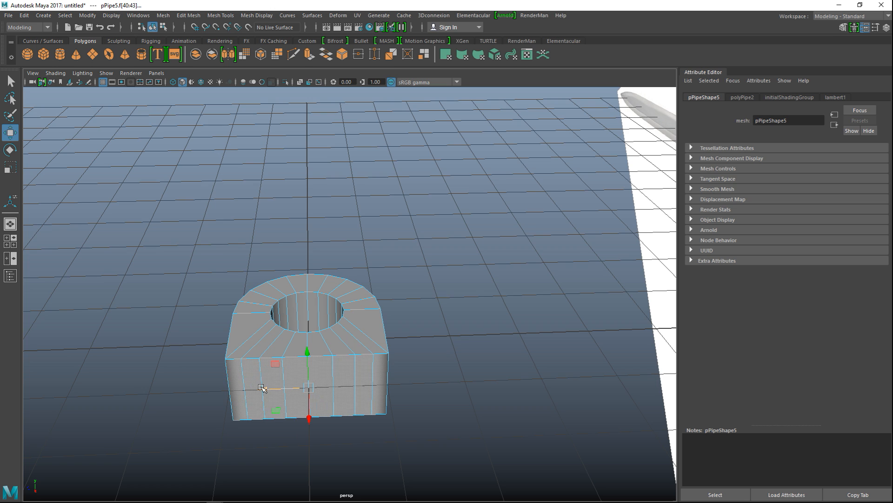
key("Delete")
scroll(468, 325, "down", 3)
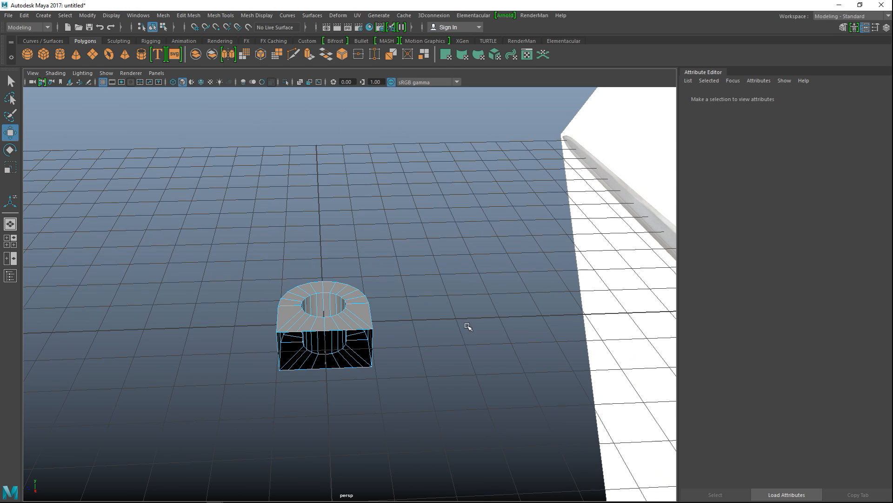
- Return the pipe to object mode and move its pivot two grid units along +X in the top view
scroll(437, 327, "up", 5)
left_click_drag(437, 327, 372, 358, "alt")
right_click_drag(350, 224, 383, 213)
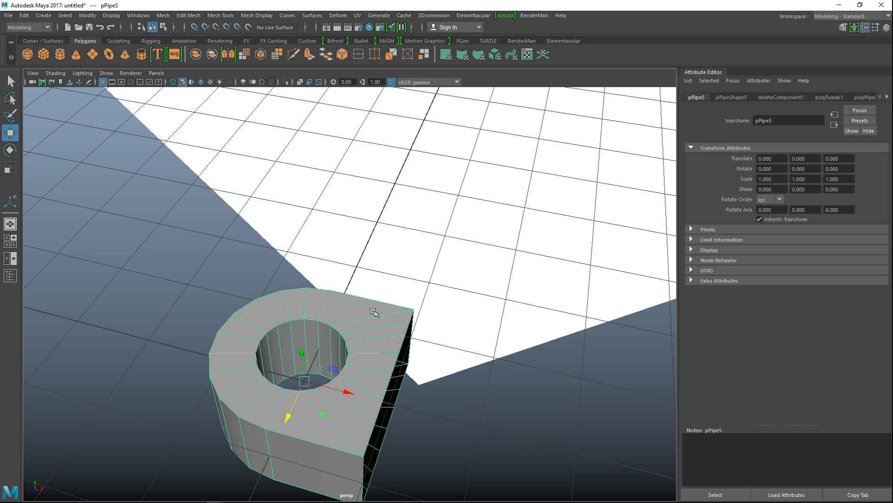
left_click(10, 241)
key("space")
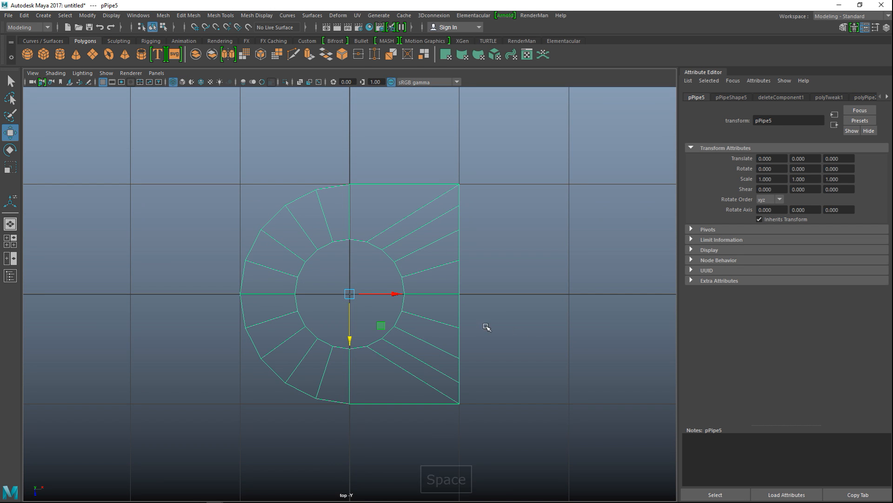
key("Insert")
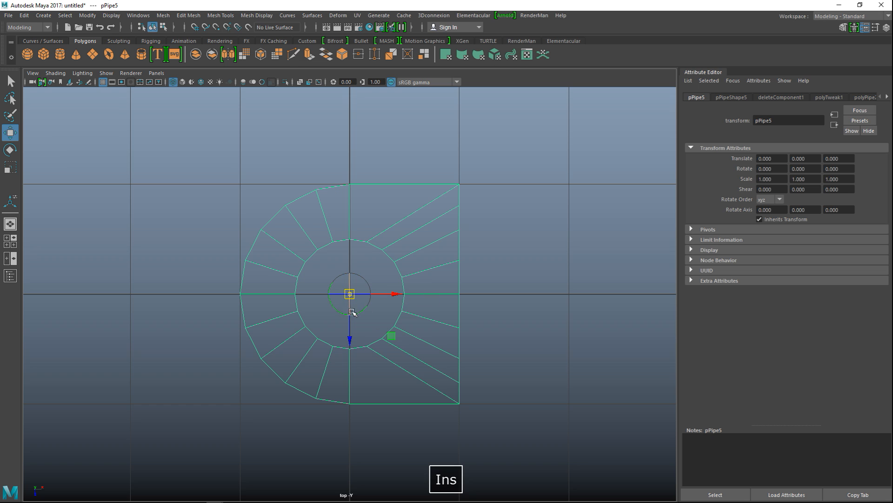
left_click_drag(400, 294, 543, 294)
key("Insert")
middle_click_drag(558, 369, 458, 351, "alt")
key("Insert")
key("Insert")
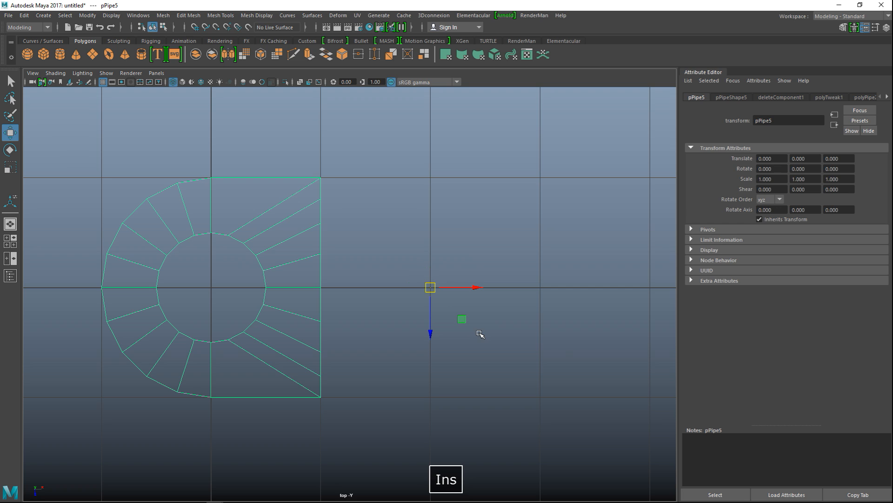
- Duplicate the piece rotated -90 degrees about Y, and repeat the duplicate with transform twice to form a four-lobed cross
key("ctrl+d")
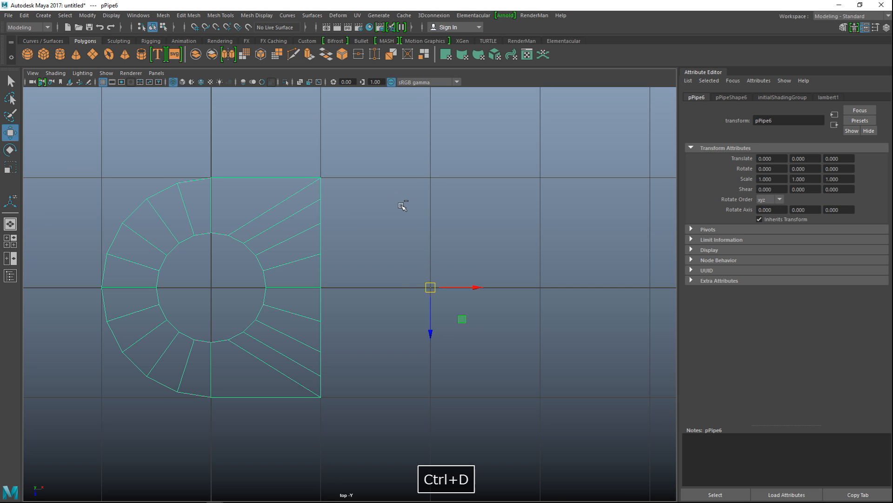
key("e")
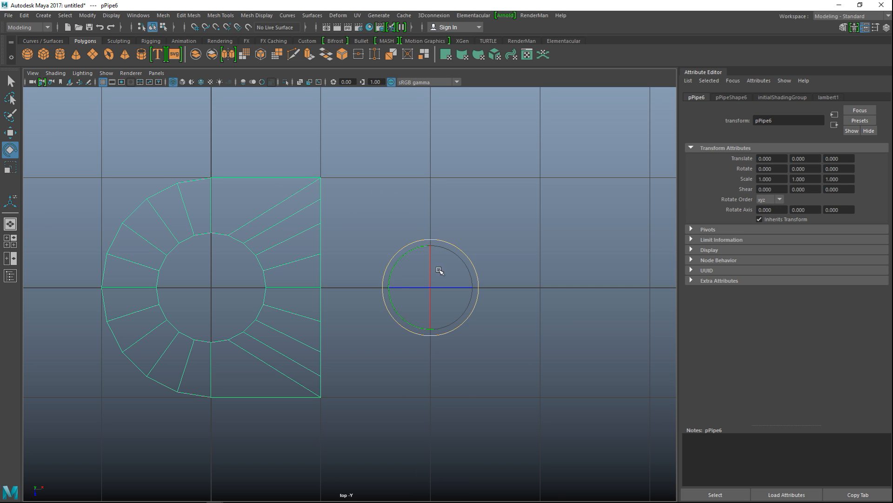
left_click_drag(450, 245, 491, 300)
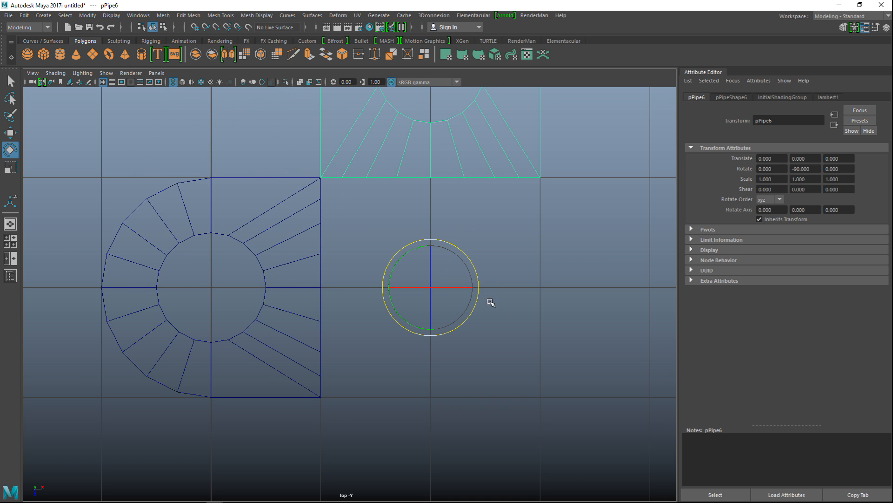
key("shift+d")
key("shift+d")
scroll(369, 299, "down", 5)
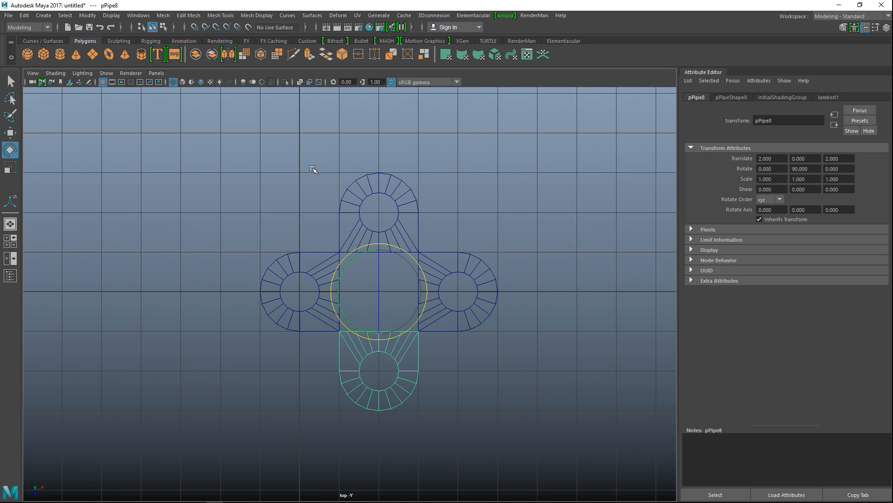
- Select all four pipe pieces and combine them into a single mesh
left_click_drag(313, 168, 438, 218)
left_click_drag(279, 225, 270, 284, "shift")
left_click_drag(470, 396, 406, 370, "shift")
left_click_drag(483, 240, 503, 319, "shift")
left_click(164, 16)
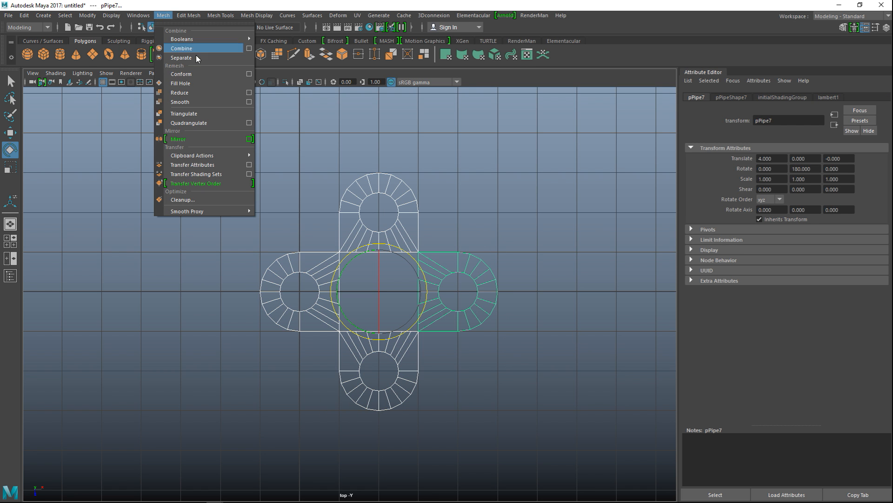
left_click(197, 55)
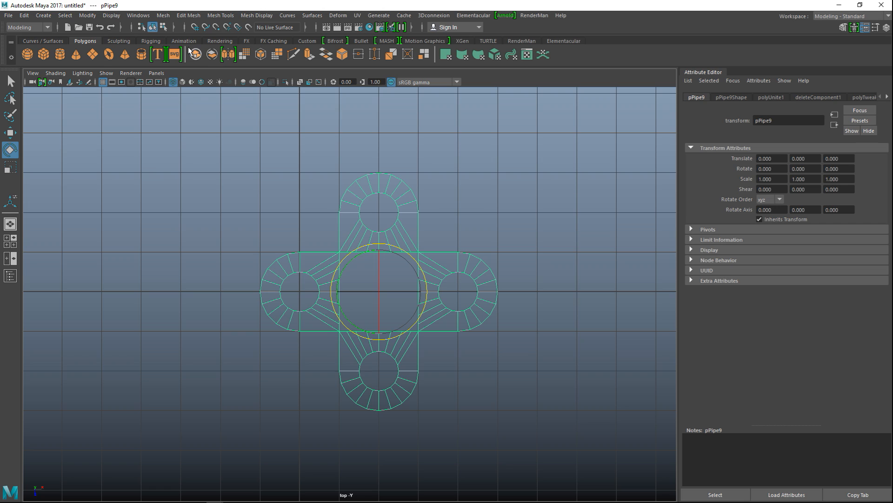
- Switch the combined mesh to vertex mode in the perspective view and select an inner corner vertex where two lobes meet
key("space")
key("space")
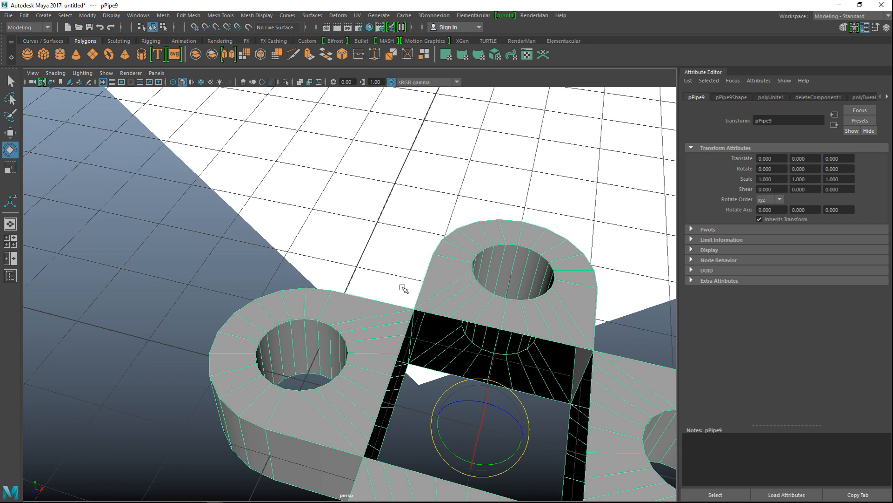
middle_click_drag(388, 259, 333, 209, "alt")
left_click_drag(332, 210, 335, 219, "alt")
right_click_drag(337, 220, 314, 213)
left_click(334, 210)
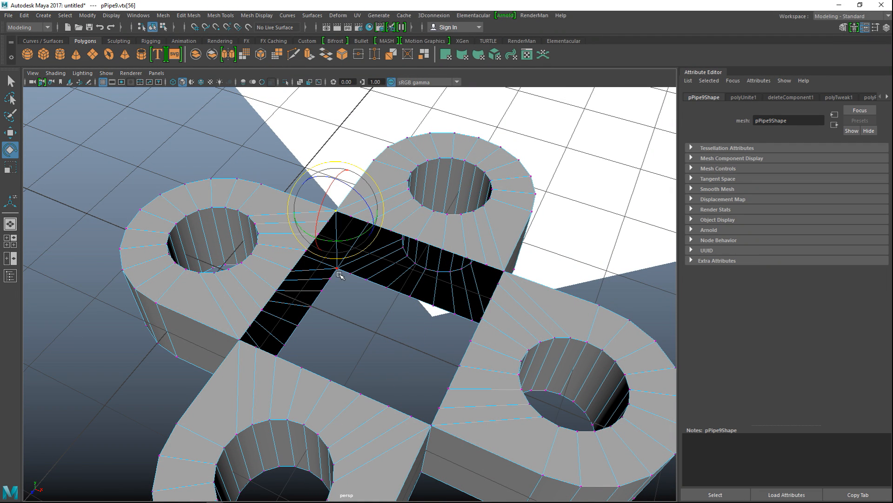
- In the top view, select the vertices at the four inner corners and merge them with a distance threshold of 0.1
left_click(14, 241)
key("space")
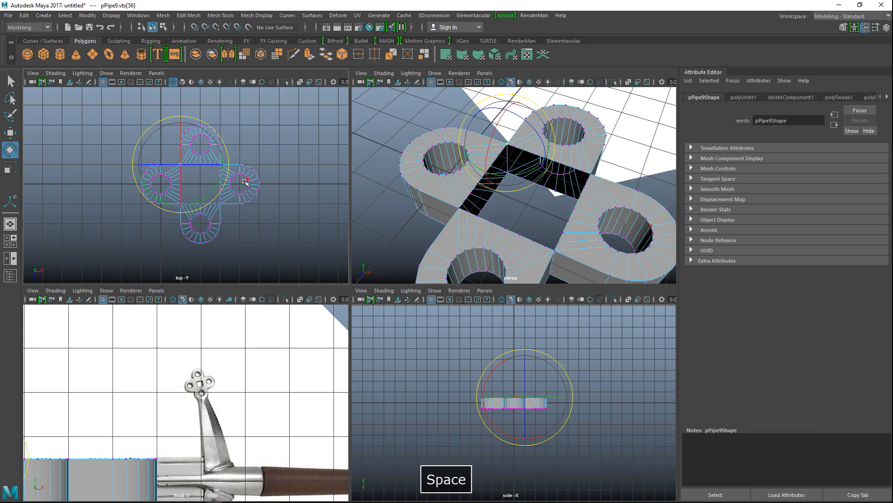
scroll(397, 242, "up", 3)
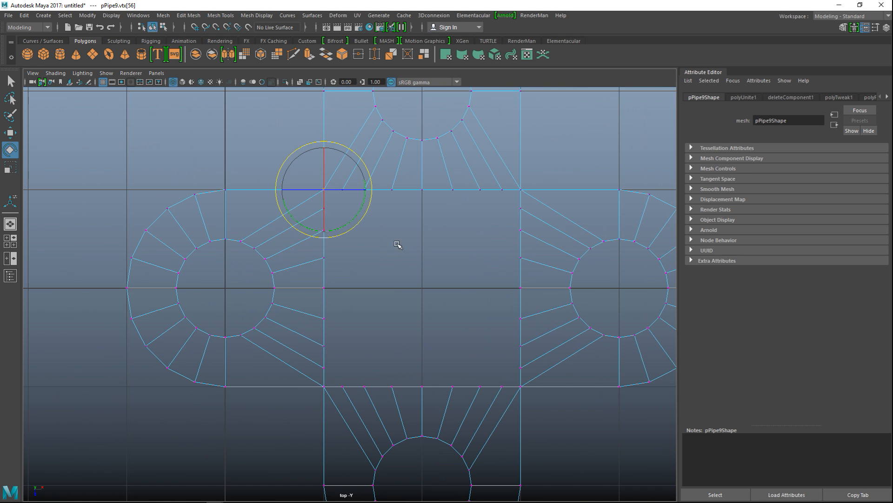
left_click(231, 139)
left_click_drag(315, 184, 333, 200)
left_click_drag(519, 186, 528, 195, "shift")
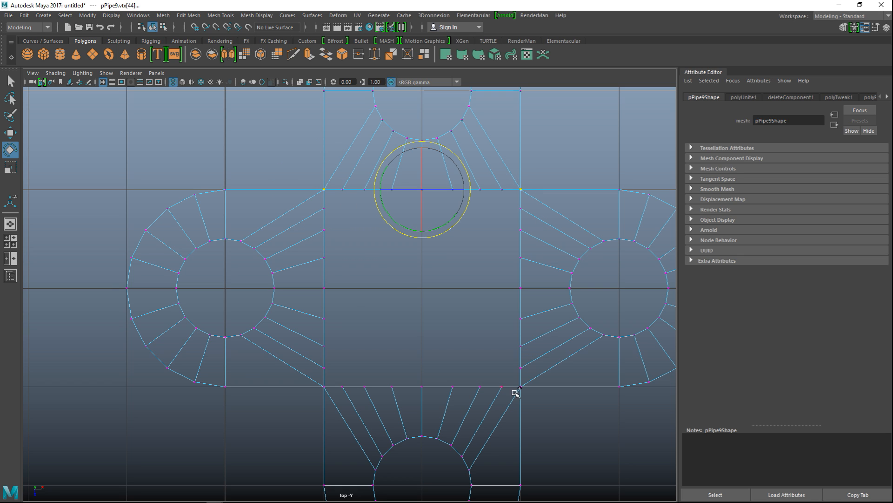
left_click_drag(526, 387, 528, 390, "shift")
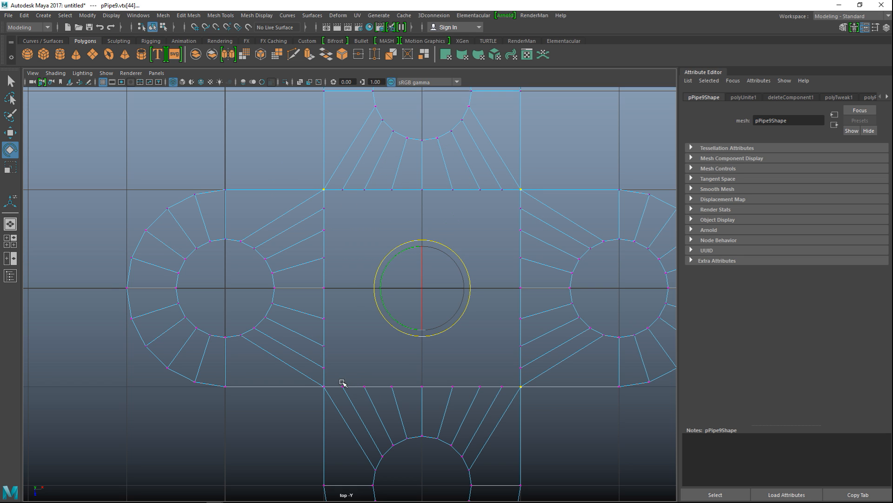
left_click_drag(317, 380, 335, 397, "shift")
left_click(195, 15)
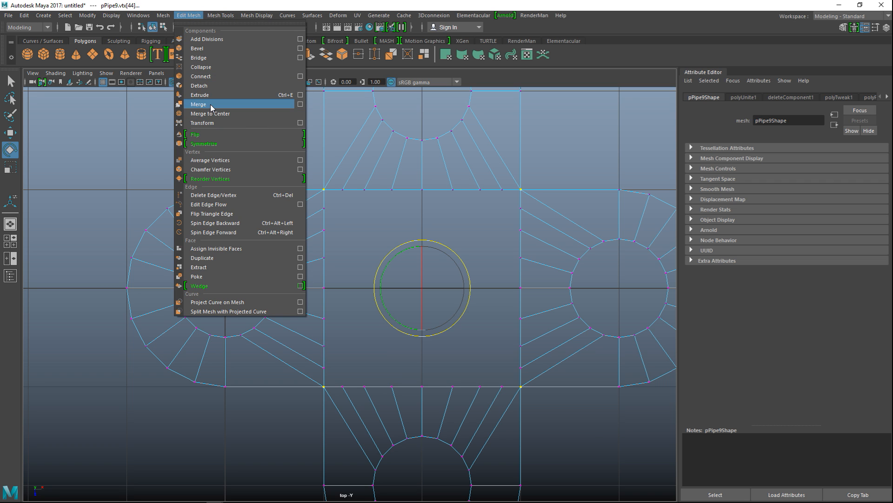
left_click(211, 105)
left_click(658, 470)
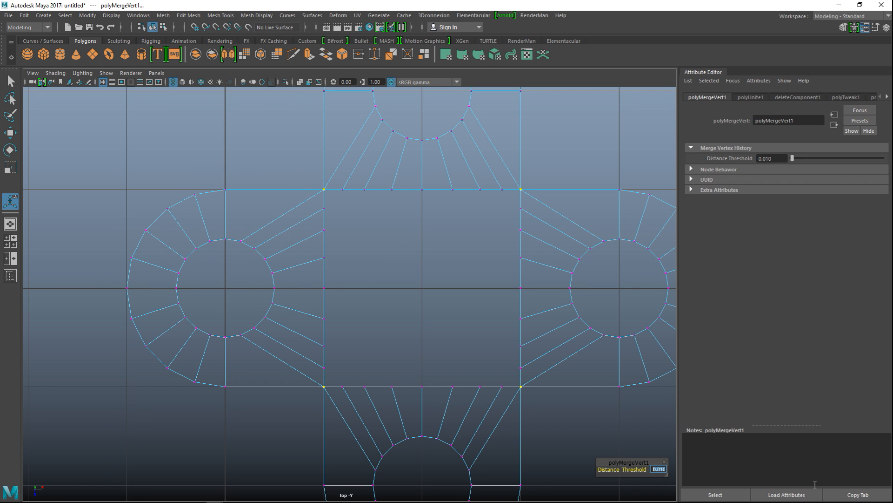
type("0.1")
key("Return")
- Back in the perspective view, select the border edges of the square opening on the mesh's upper side and fill the hole
left_click(10, 240)
key("space")
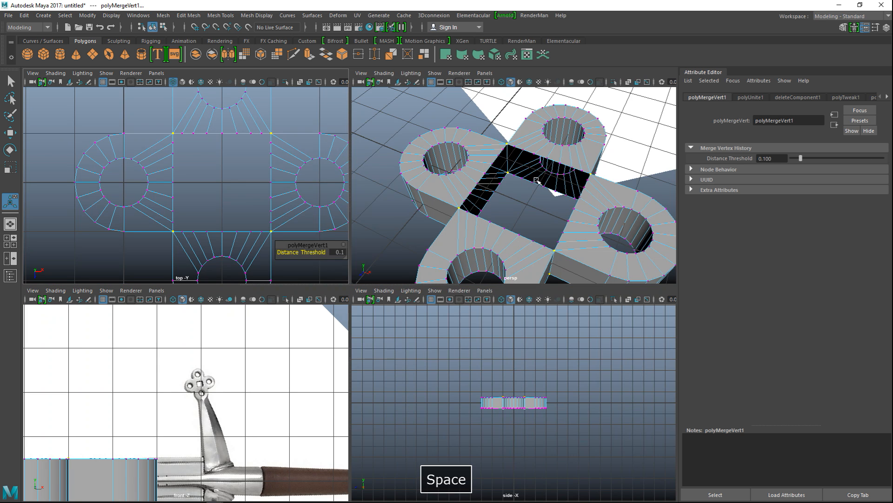
key("space")
left_click_drag(407, 299, 408, 303, "alt")
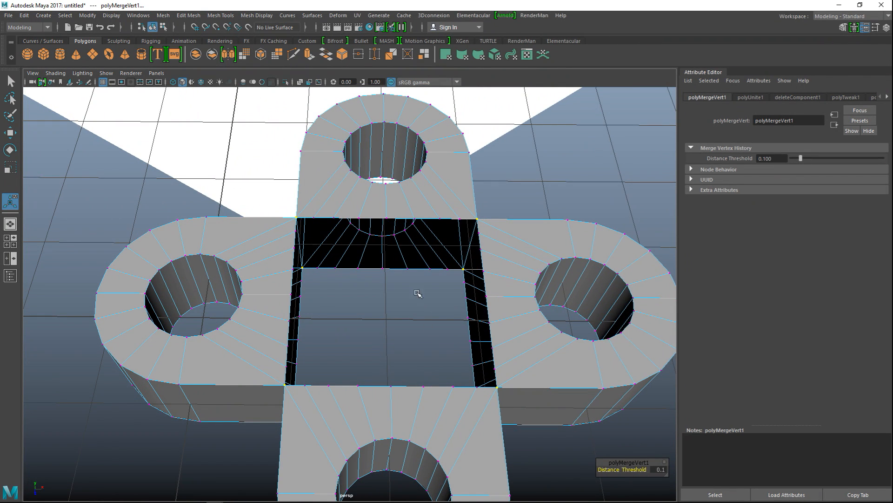
right_click_drag(332, 219, 325, 191)
left_click(468, 219)
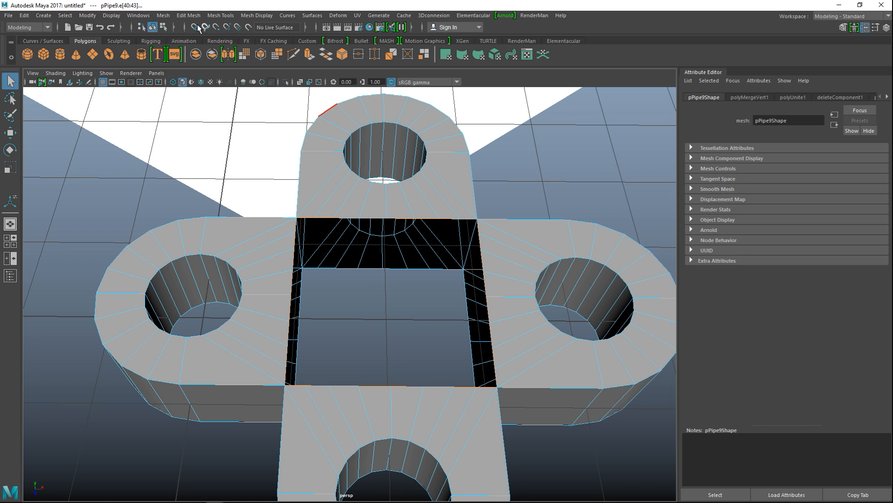
left_click(171, 15)
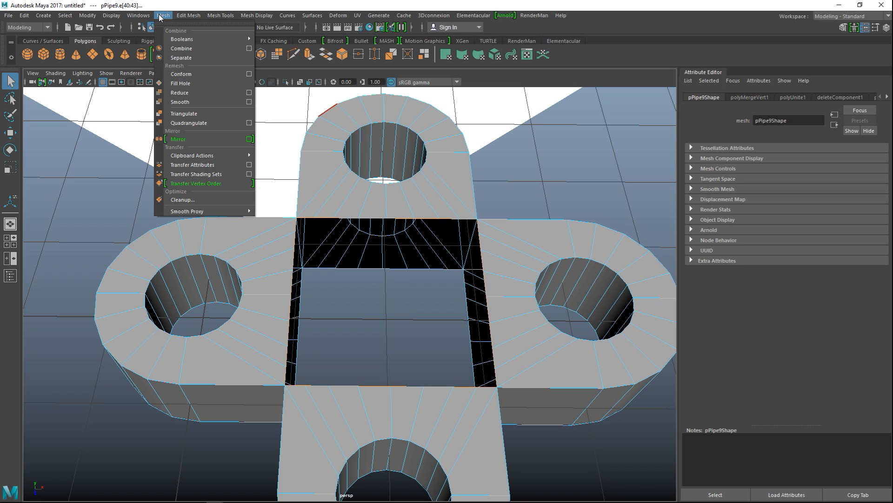
left_click(192, 85)
left_click(191, 83)
- Select the border edges of the square opening on the underside and fill that hole as well
left_click_drag(225, 218, 320, 246, "alt")
key("F8")
right_click_drag(308, 239, 309, 200)
left_click(310, 238)
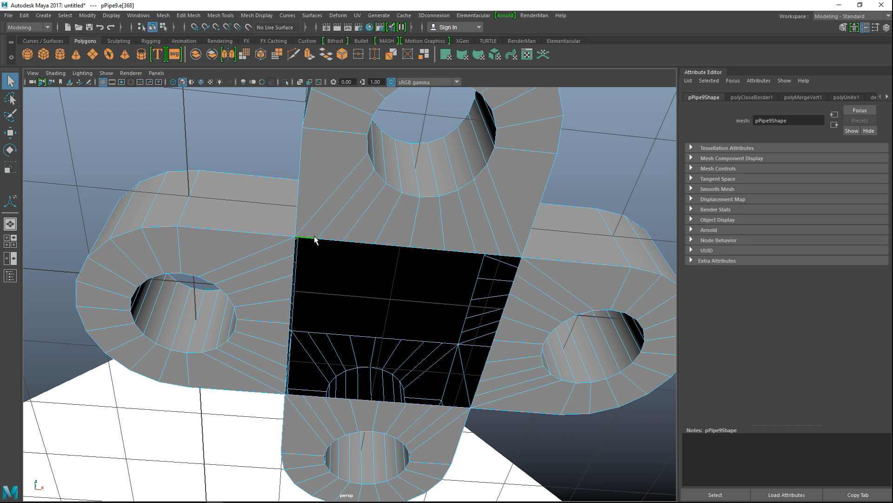
double_click(334, 240)
key("g")
- Select the central square faces on both sides of the mesh and extrude them with an offset of 0.1
scroll(367, 250, "down", 4)
left_click_drag(474, 250, 371, 273, "alt")
right_click_drag(370, 226, 373, 249)
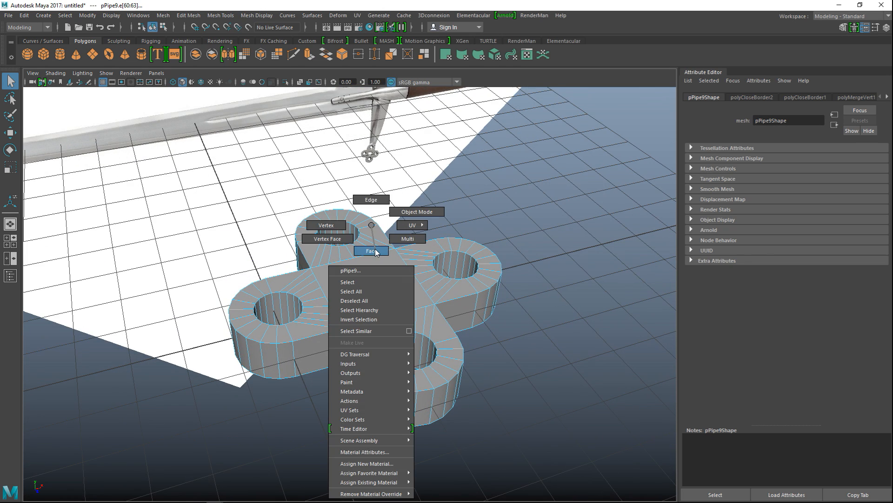
left_click(379, 287)
left_click_drag(439, 330, 516, 294, "alt")
left_click(372, 317, "shift")
left_click_drag(507, 261, 554, 304, "alt")
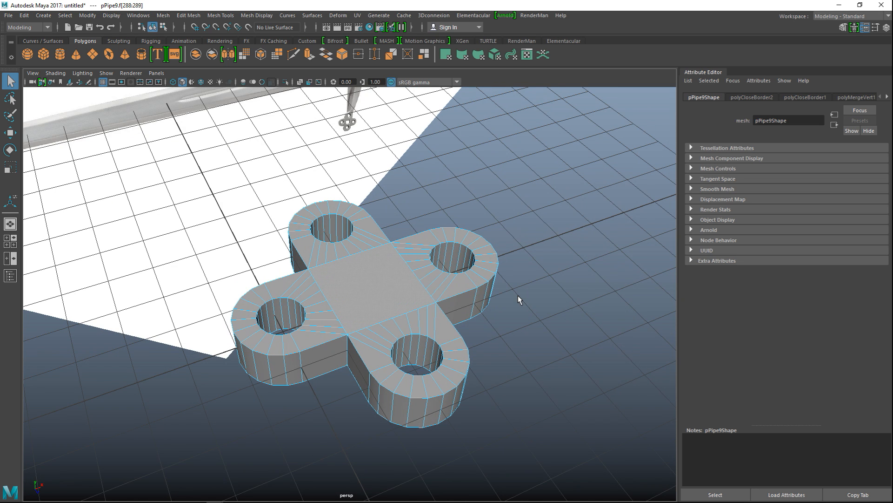
key("ctrl+e")
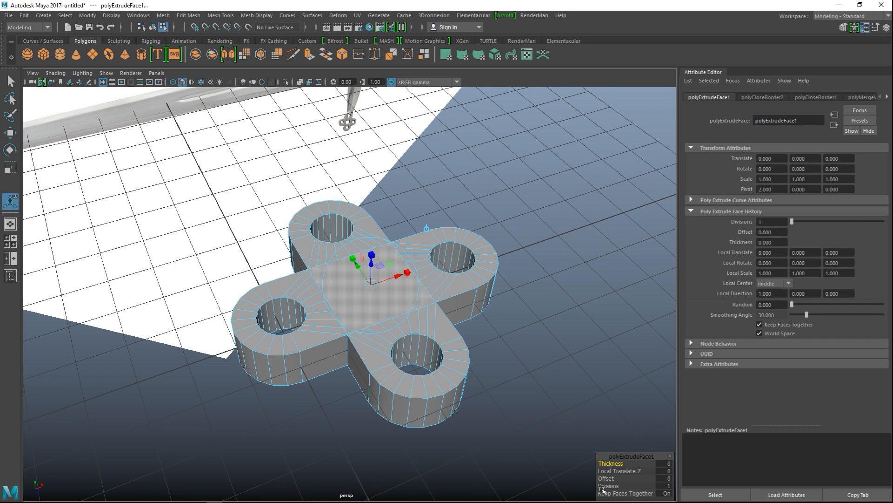
double_click(669, 479)
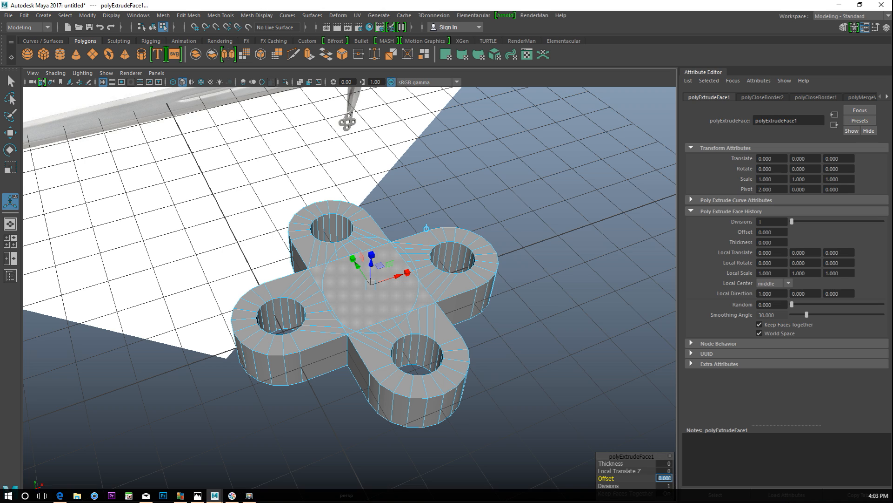
key("Return")
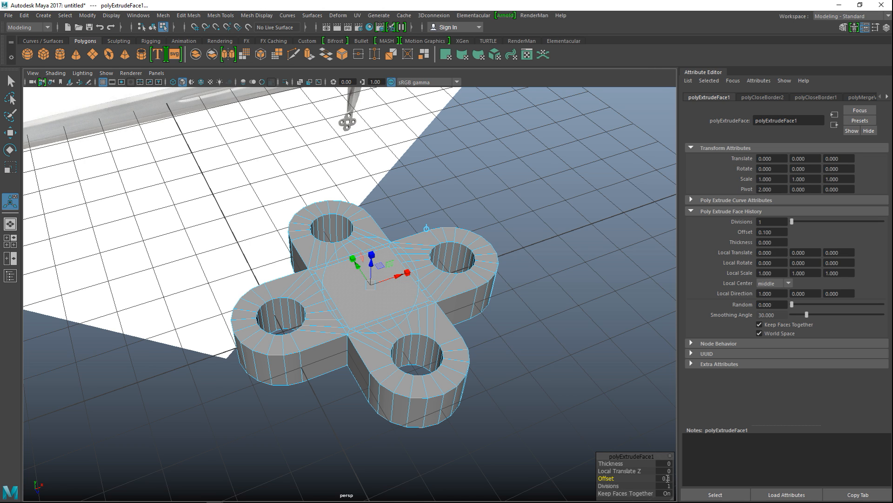
- Fine-tune the extrusion's offset to keep a narrow border around the central squares
double_click(665, 479)
key("Return")
double_click(665, 478)
key("Return")
double_click(664, 478)
key("Return")
- Select the inset square faces on the upper side and underside and delete them
left_click(575, 362)
scroll(560, 361, "up", 2)
left_click(375, 288)
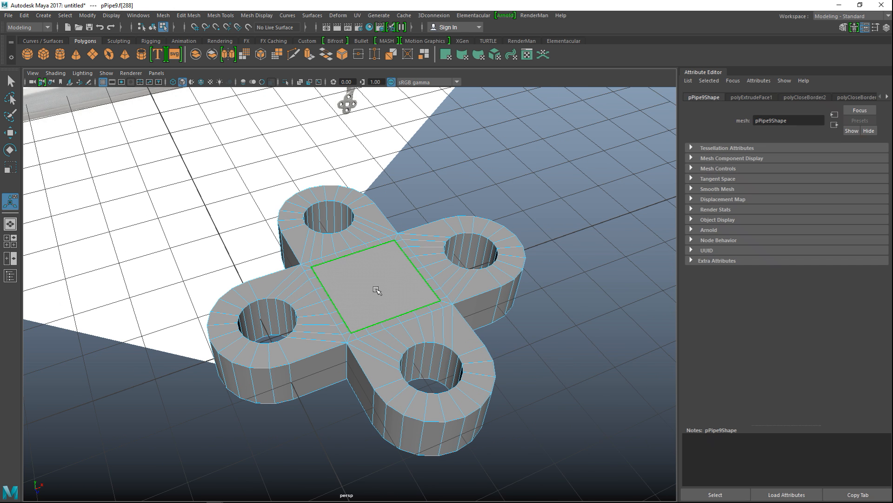
left_click_drag(436, 359, 473, 289, "alt")
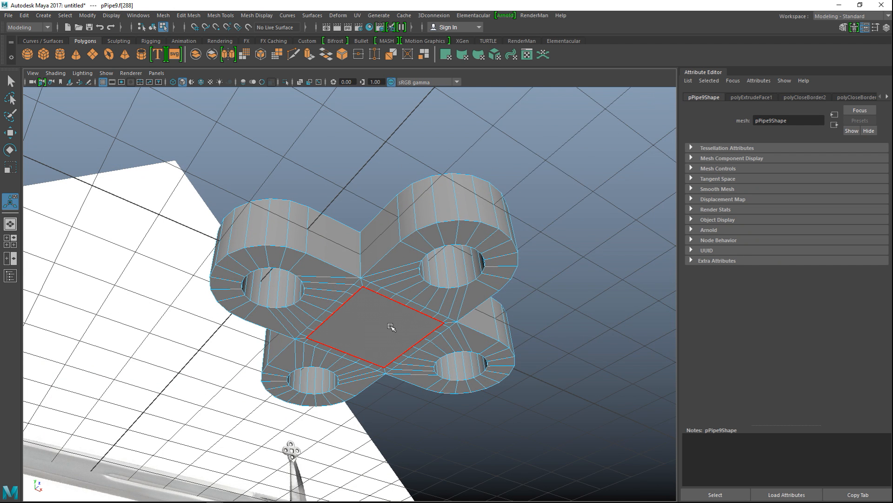
left_click(387, 328, "shift")
key("Delete")
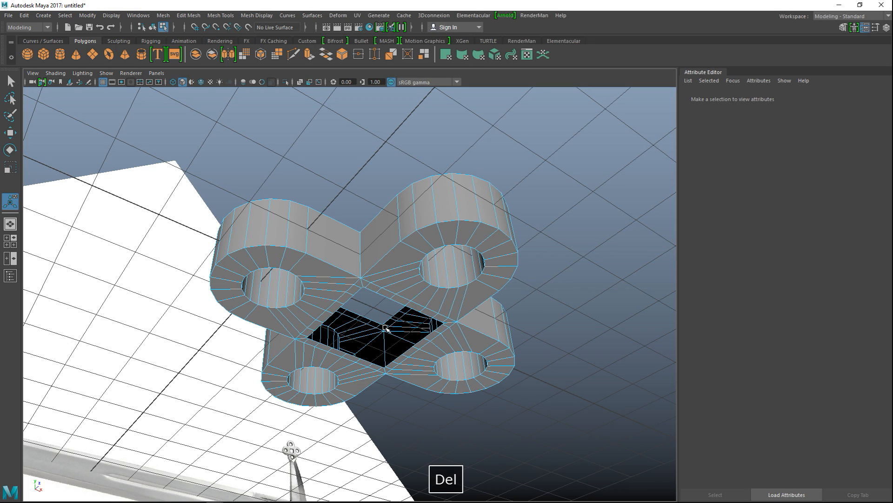
- In edge mode with wireframe display, select the upper and lower border edges along one side of the central opening and bridge them
left_click_drag(494, 301, 456, 371, "alt")
scroll(455, 369, "up", 4)
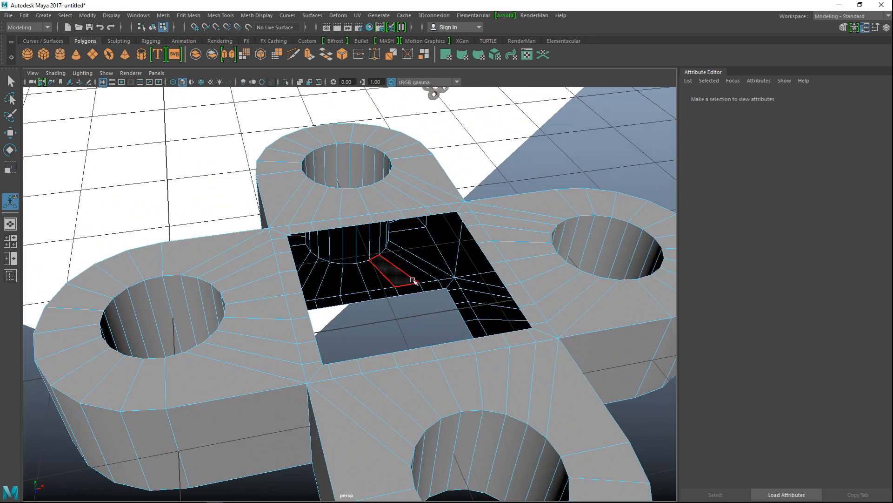
middle_click_drag(408, 277, 359, 334, "alt")
right_click_drag(329, 286, 323, 204)
left_click(406, 273)
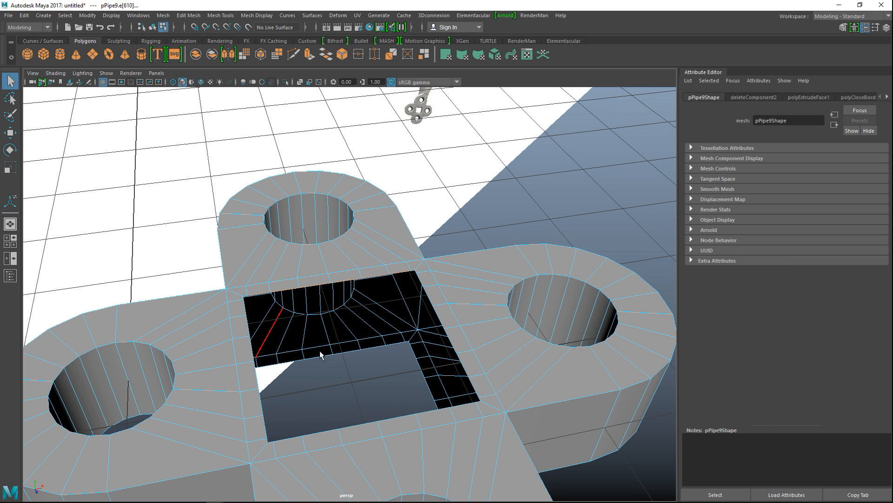
scroll(349, 366, "up", 2)
left_click_drag(372, 386, 374, 390, "alt")
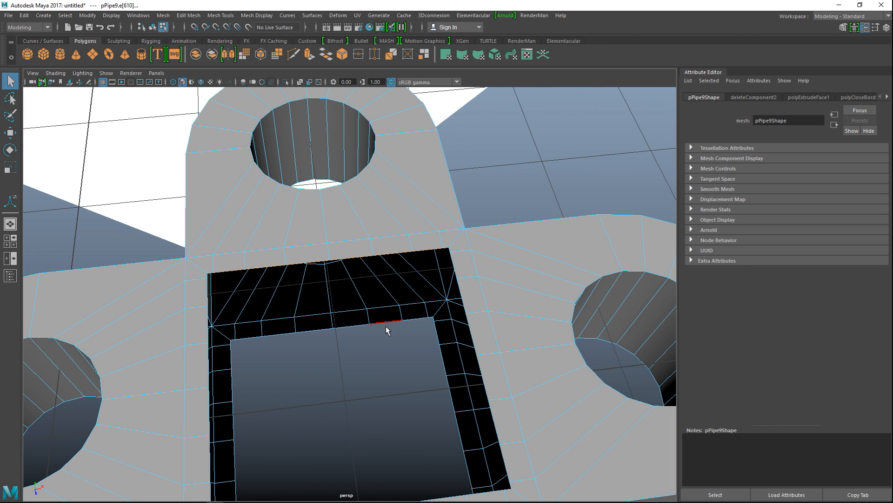
key("4")
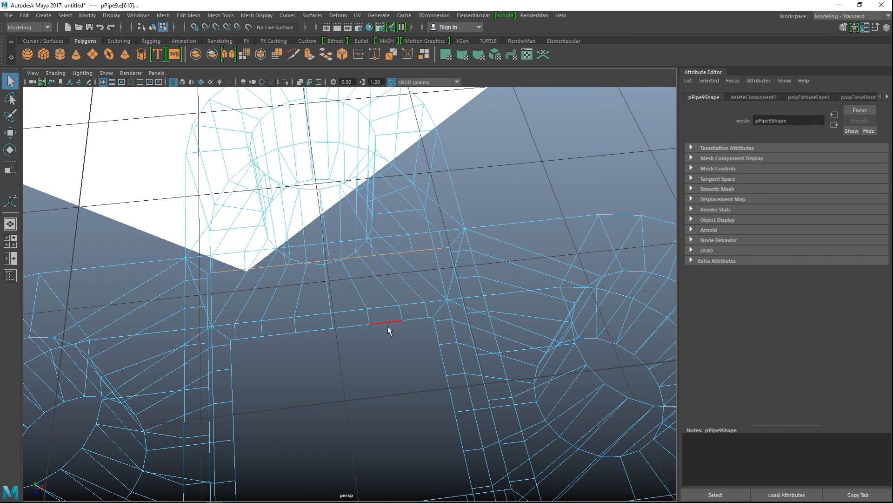
left_click(447, 247)
left_click_drag(371, 372, 366, 377, "alt")
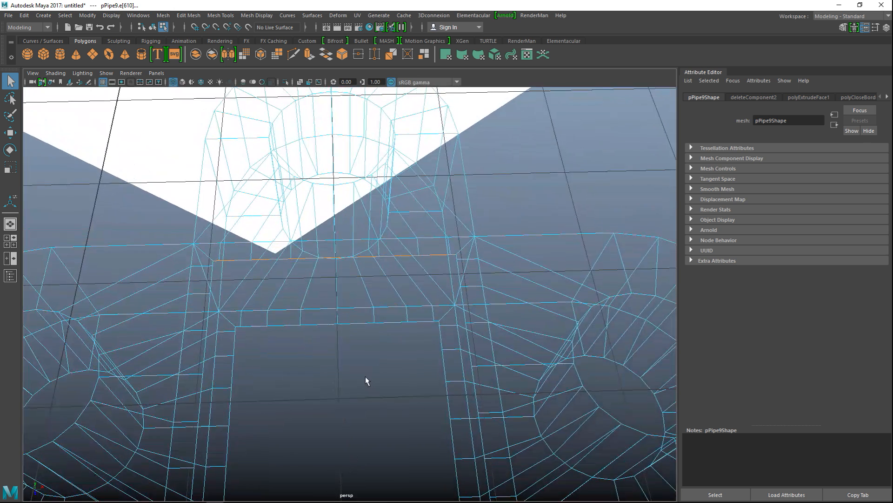
left_click(164, 17)
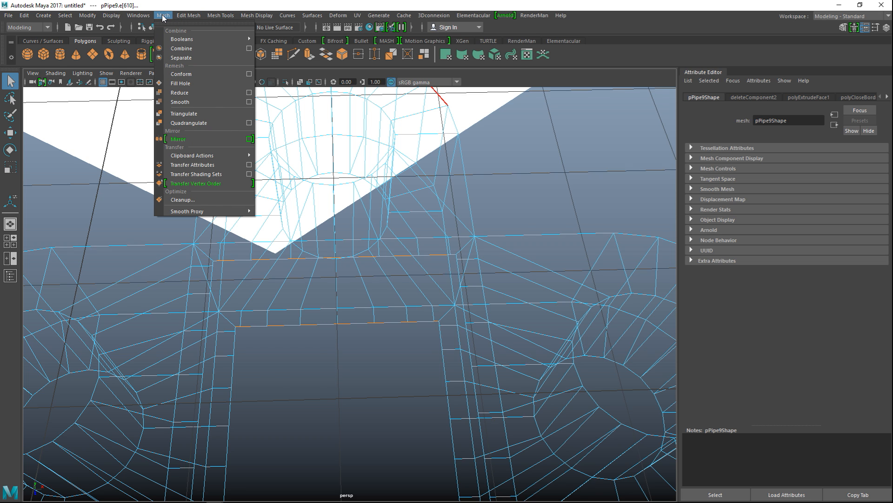
mouse_move(181, 15)
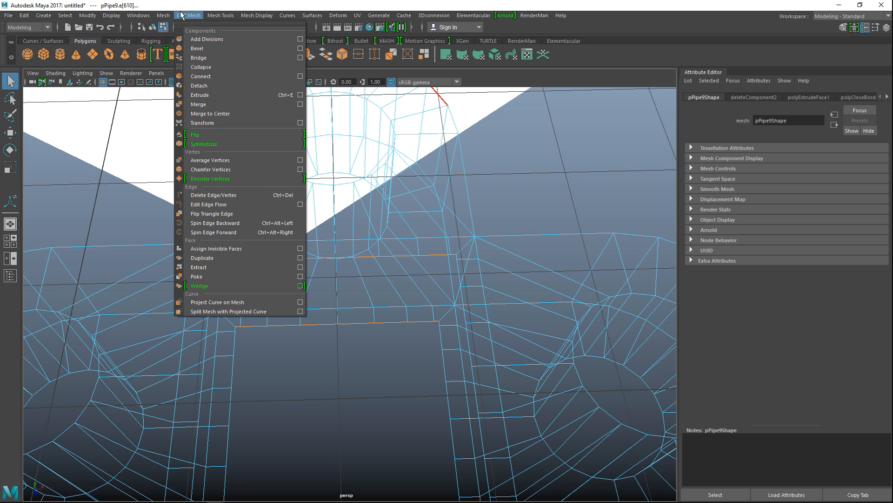
left_click(221, 56)
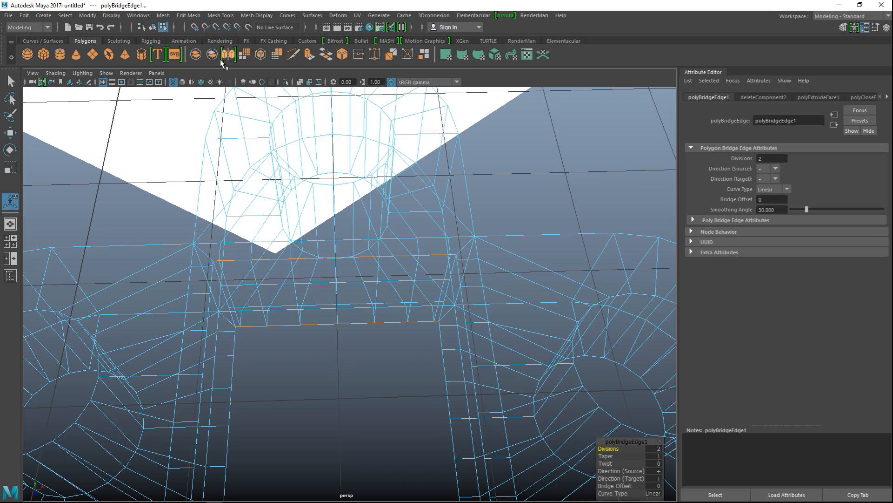
- Bridge the upper and lower border edges along the adjacent, second side of the central opening
left_click_drag(379, 359, 274, 355, "alt")
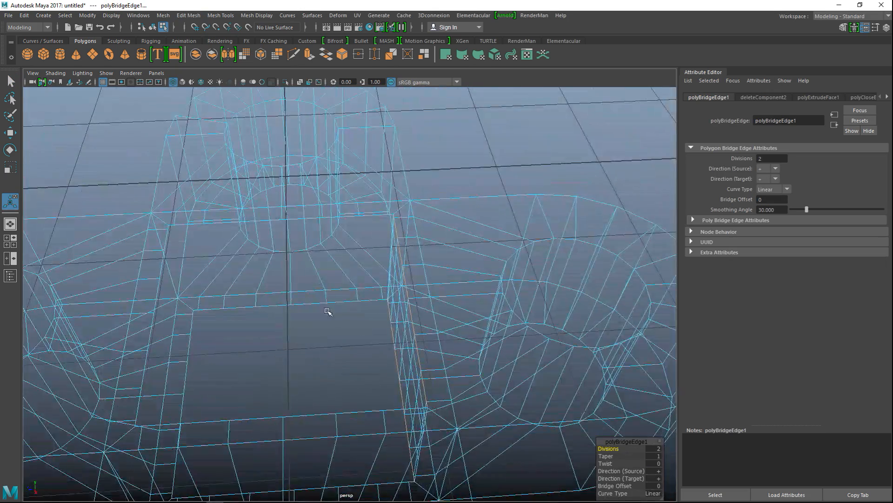
left_click_drag(355, 285, 368, 279, "alt")
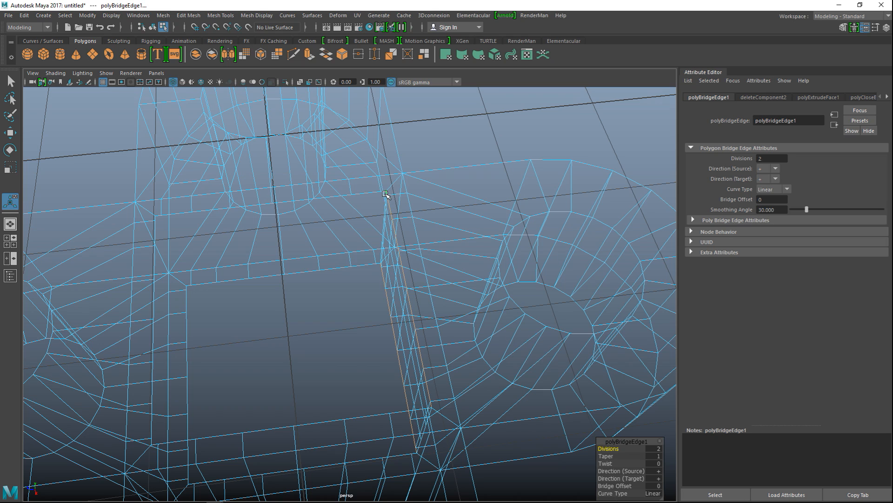
left_click(384, 191)
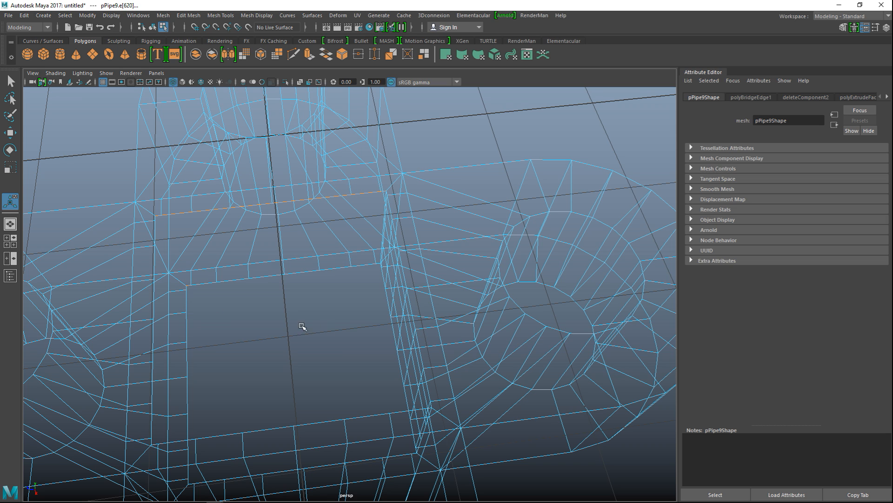
left_click(378, 262, "shift")
key("g")
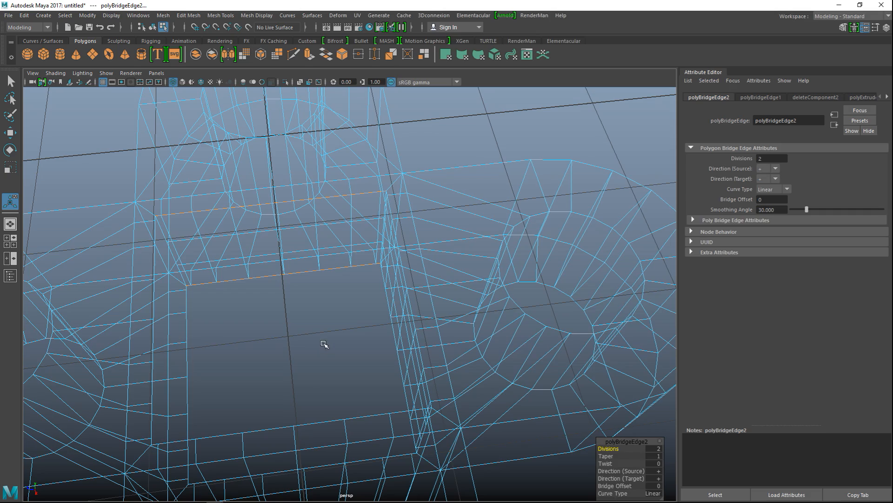
- Select the upper and lower border edges along the third side of the central opening and bridge them
left_click_drag(329, 344, 399, 217, "alt")
left_click(396, 210)
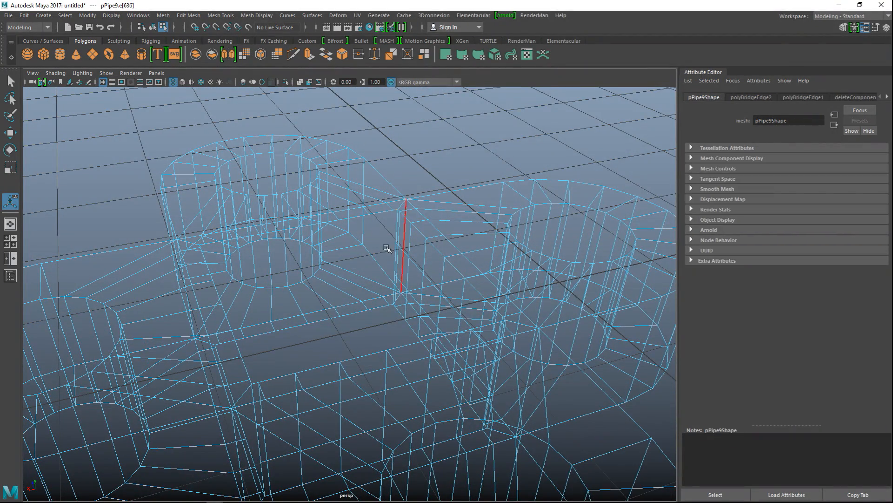
double_click(204, 246, "shift")
left_click_drag(391, 329, 297, 321, "alt")
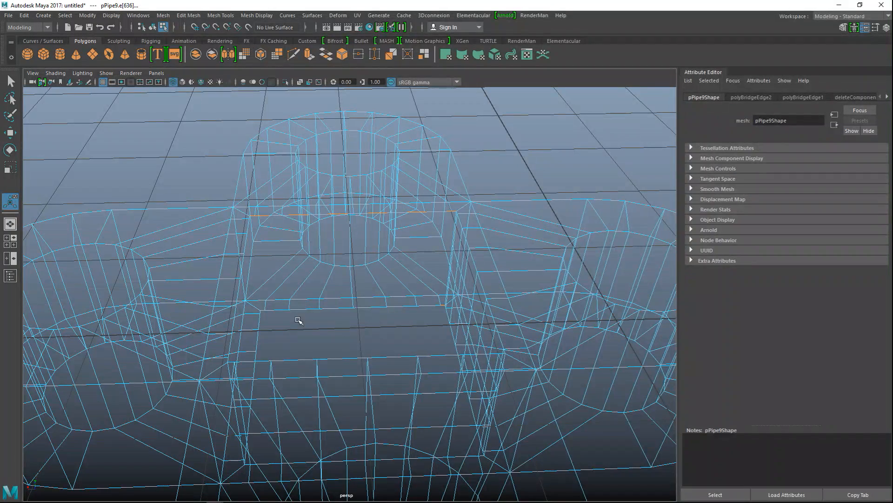
double_click(264, 309, "shift")
key("g")
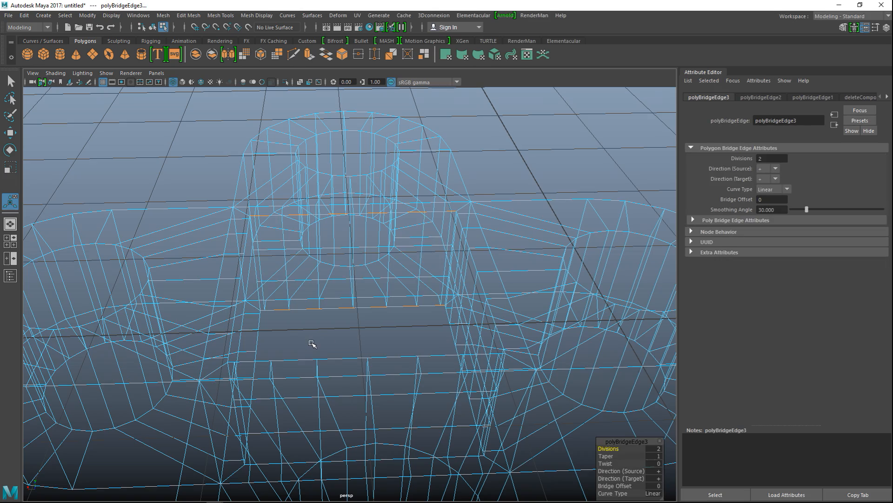
left_click_drag(354, 334, 259, 339, "alt")
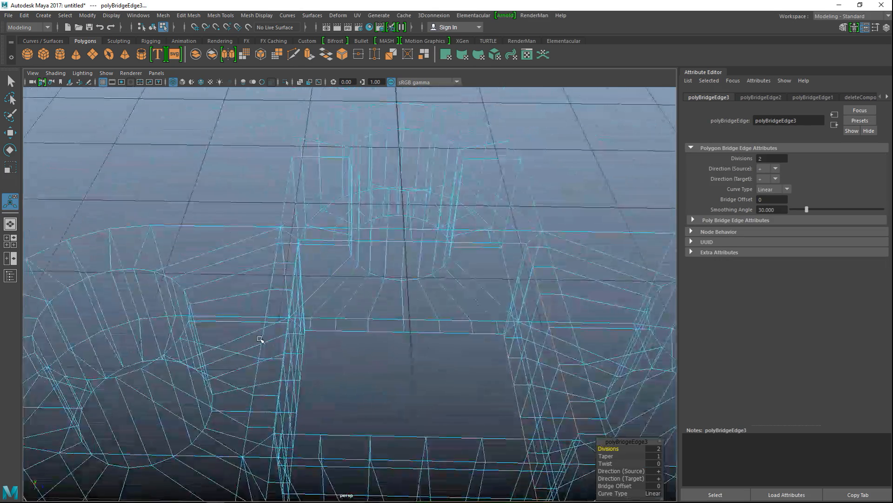
- Bridge the upper and lower border edges along the fourth side of the central opening and return to shaded display
left_click(524, 242)
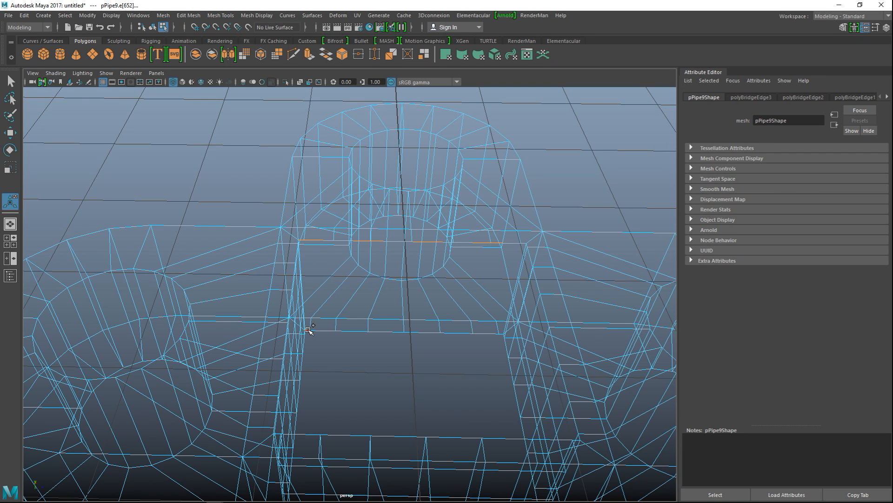
double_click(501, 333, "shift")
key("g")
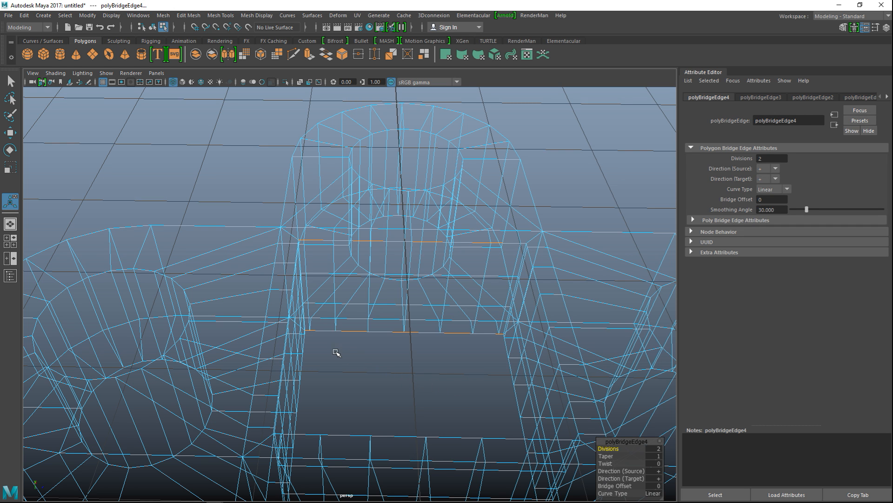
key("5")
scroll(196, 186, "down", 3)
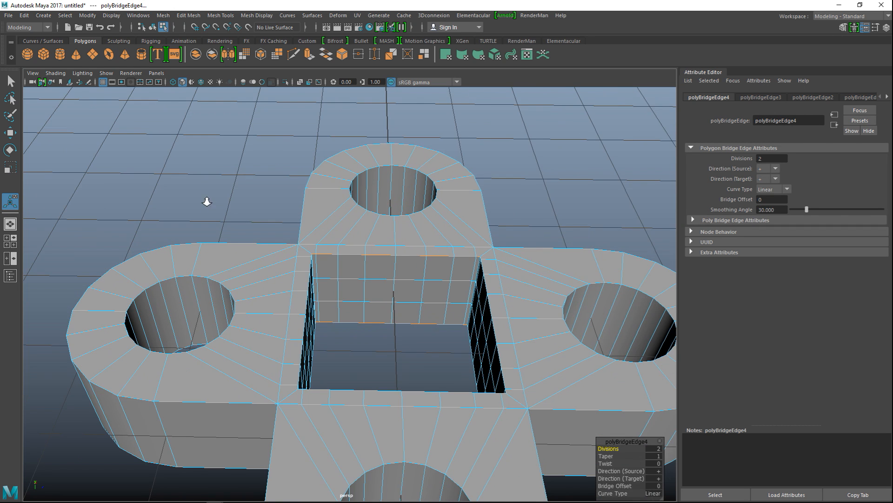
- In vertex mode with wireframe display, select the mid-height vertices at the first inner corner of the central opening
scroll(233, 219, "up", 4)
left_click_drag(261, 239, 209, 229, "alt")
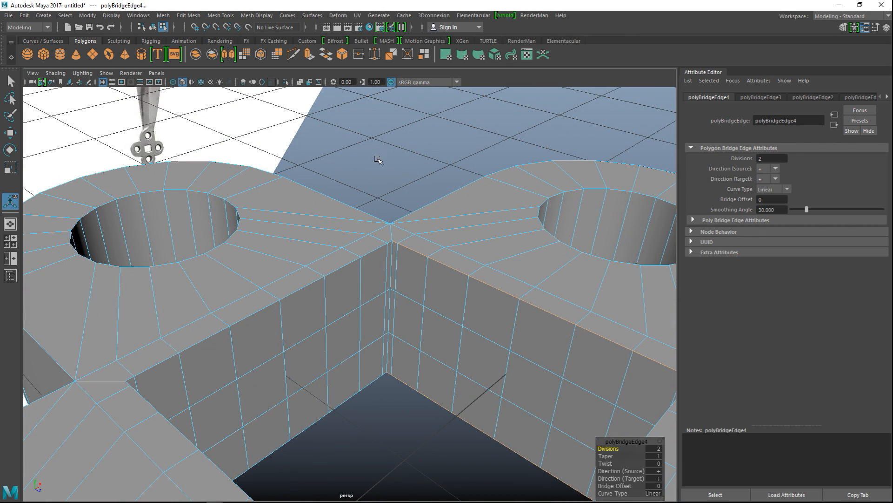
right_click(398, 225)
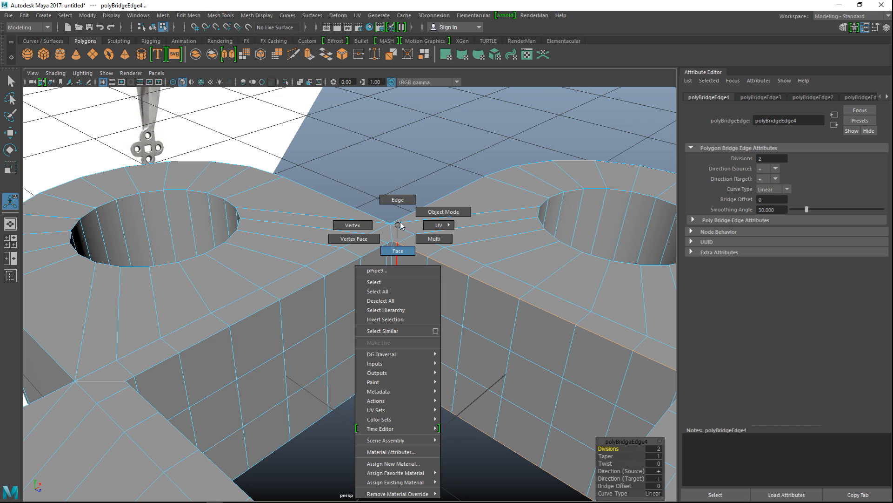
left_click(367, 227)
scroll(437, 370, "up", 3)
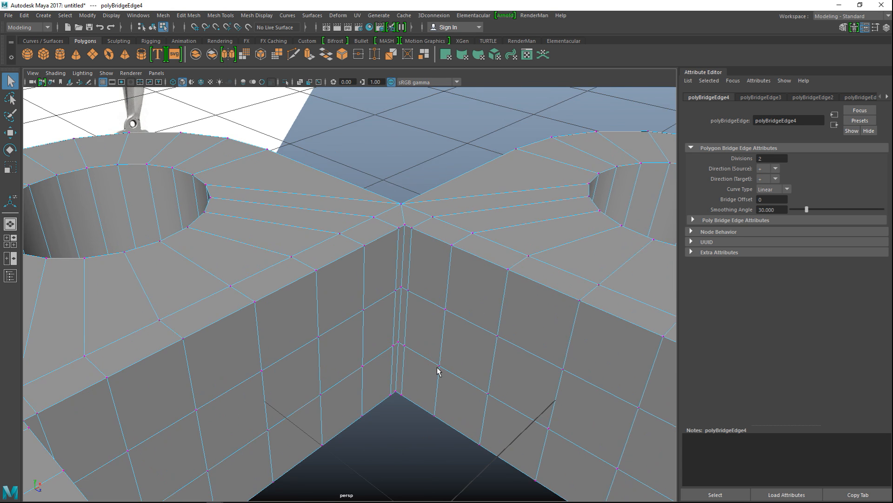
scroll(437, 371, "up", 4)
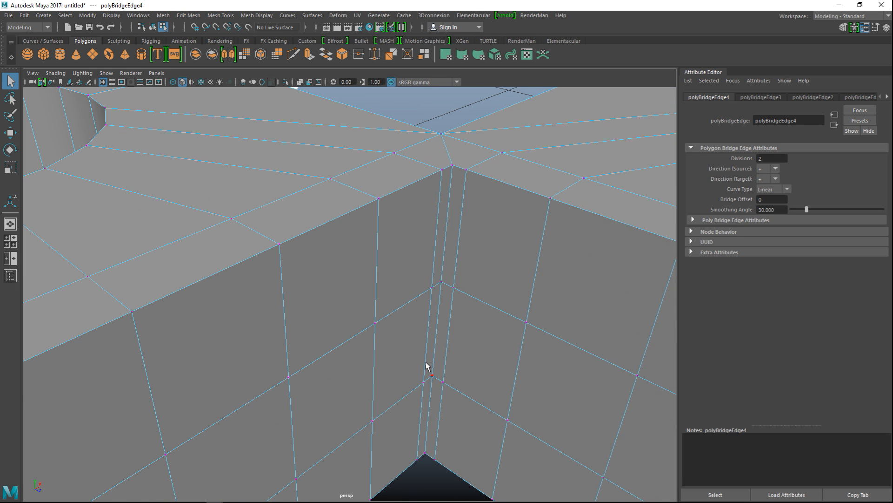
key("alt+x")
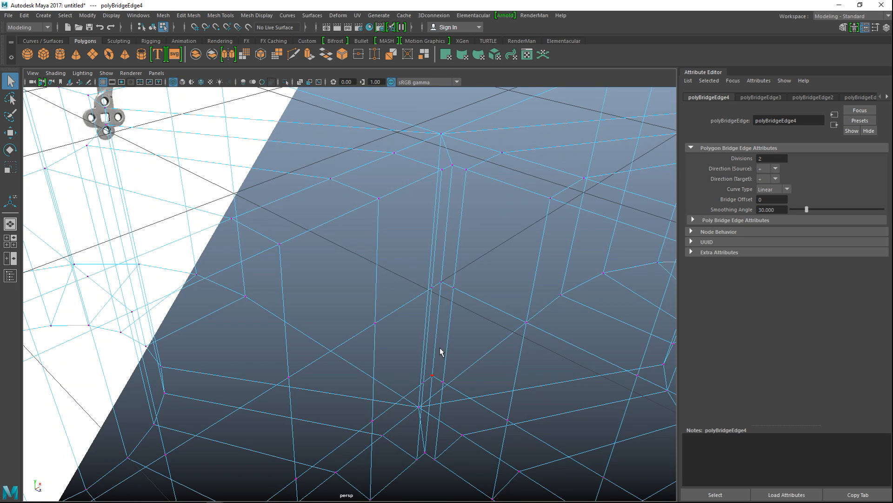
left_click(441, 281)
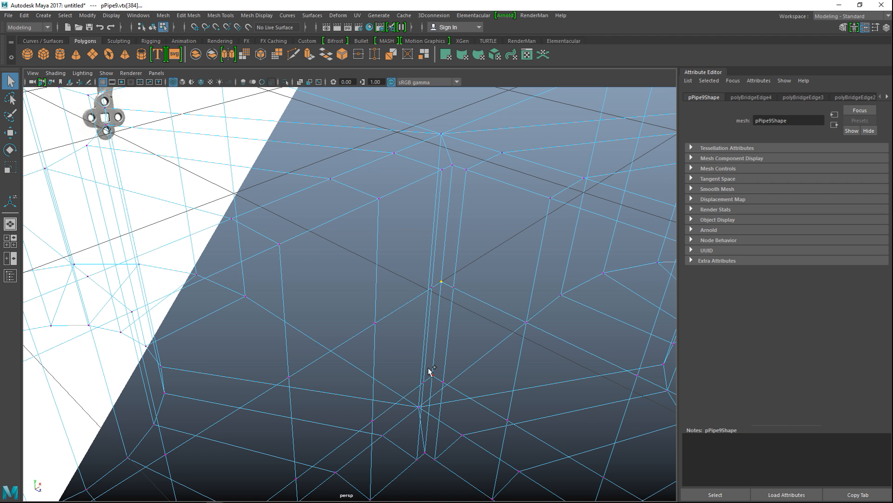
- Add the mid-height corner vertices at the other inner corners of the central opening to the selection
left_click_drag(447, 414, 517, 393, "alt")
left_click_drag(477, 277, 484, 284)
left_click_drag(475, 368, 500, 386, "shift")
left_click_drag(335, 277, 339, 282, "shift")
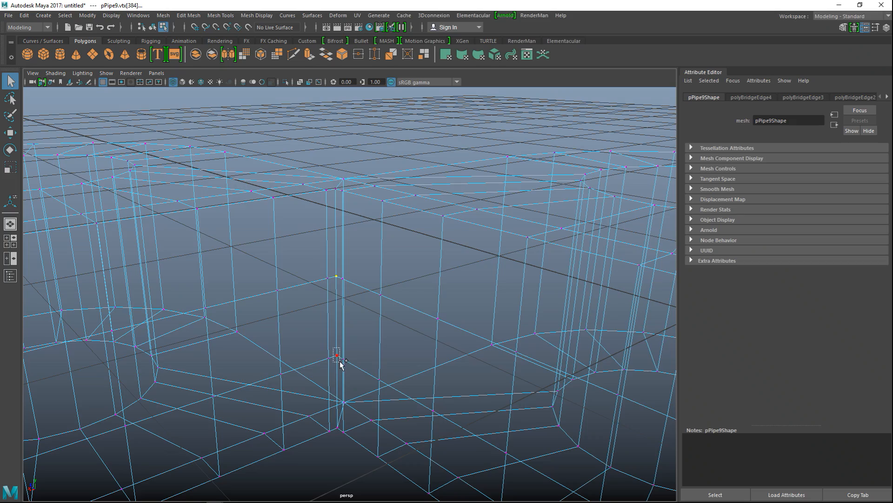
left_click_drag(343, 395, 417, 399, "alt")
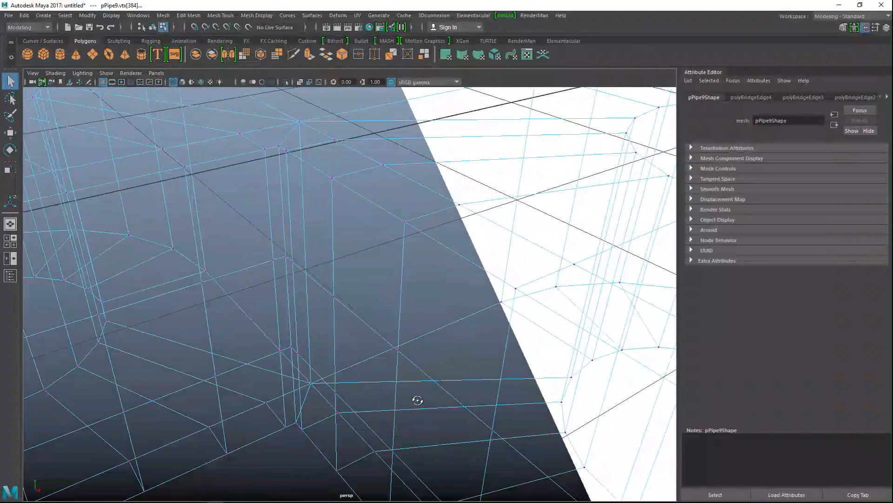
left_click(285, 256)
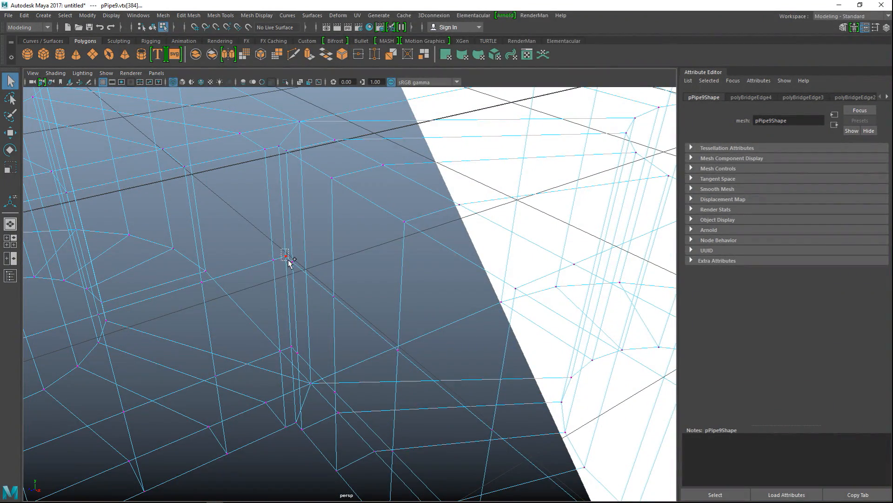
left_click(294, 352, "shift")
- Merge the selected corner vertices with a distance threshold of 0.1
left_click(220, 16)
mouse_move(188, 15)
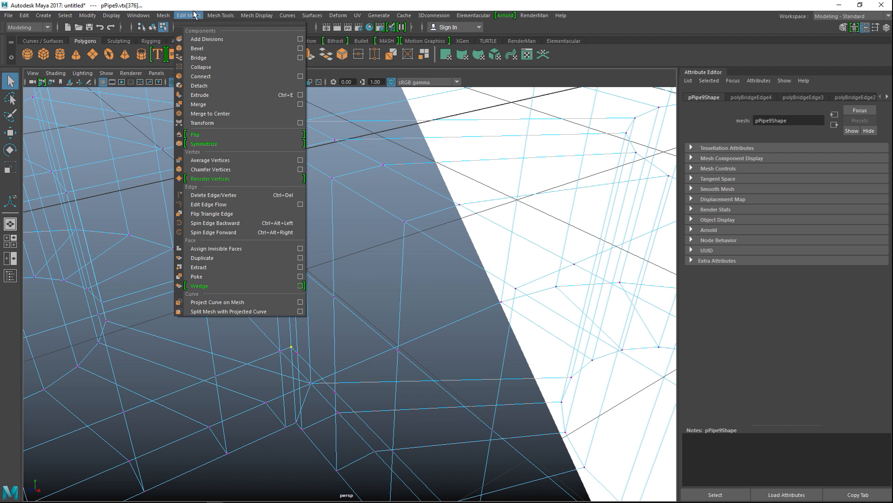
left_click(221, 105)
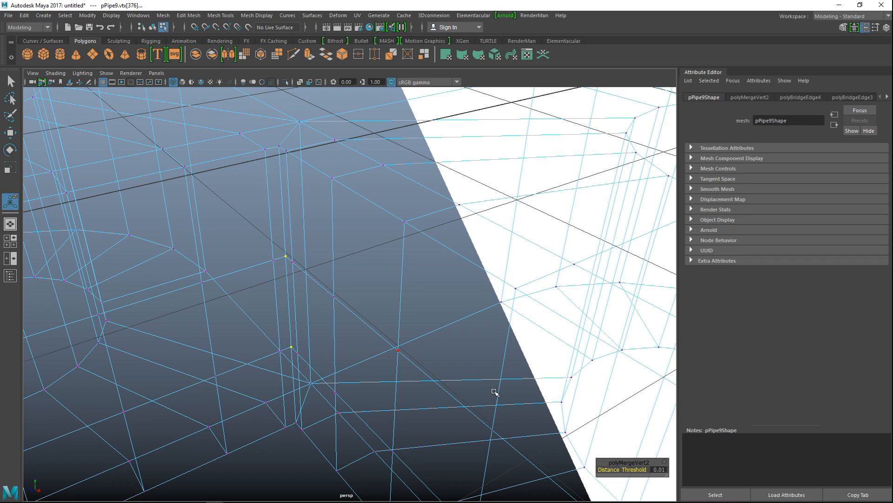
left_click(658, 471)
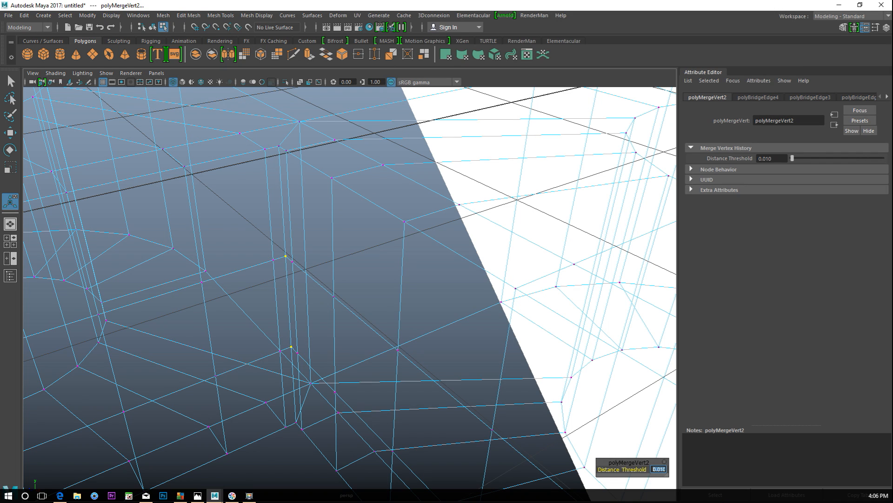
key("Return")
- Return to object mode with shaded display, check the ornament in smooth preview, and switch the preview off again
scroll(373, 401, "down", 5)
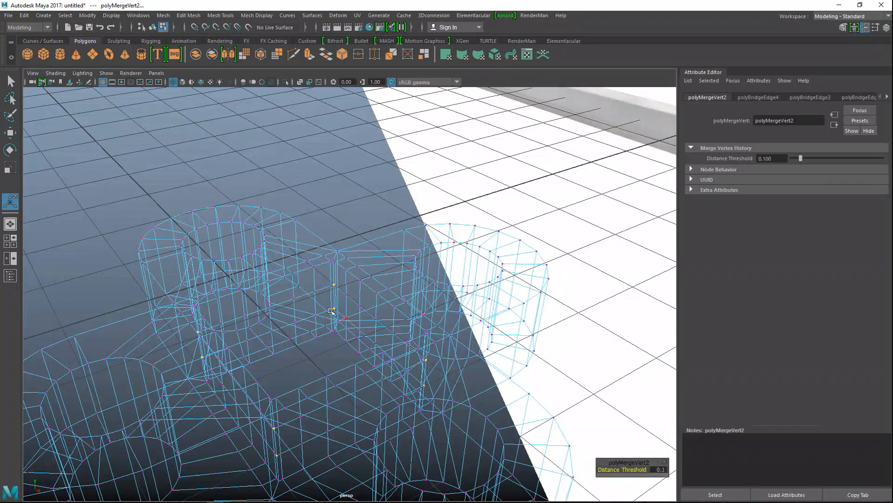
left_click(329, 199)
right_click_drag(328, 233, 370, 212)
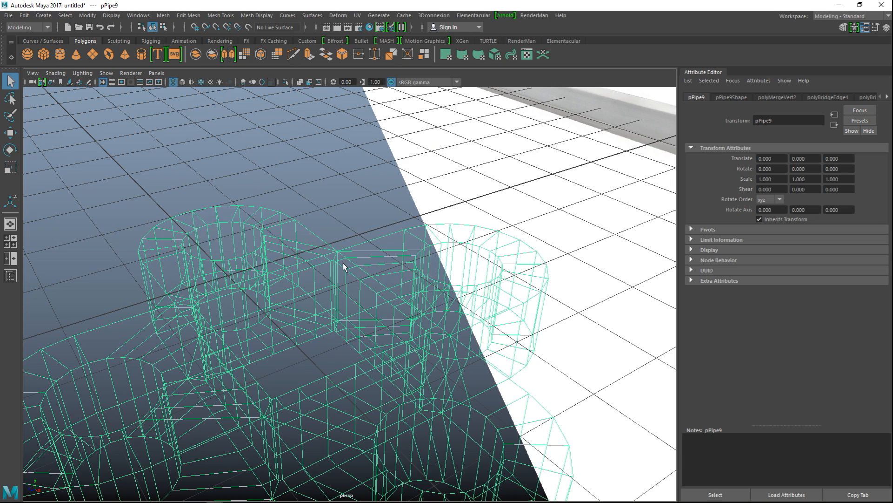
key("5")
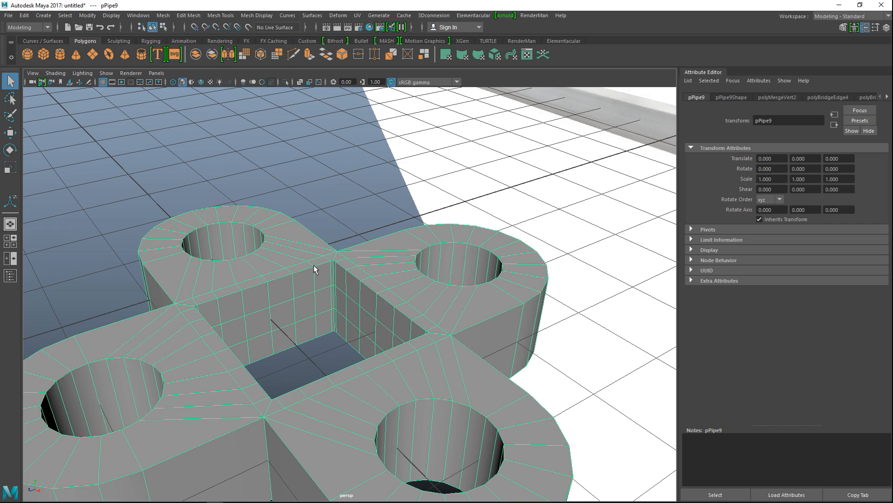
key("3")
left_click_drag(328, 303, 413, 327, "alt")
key("1")
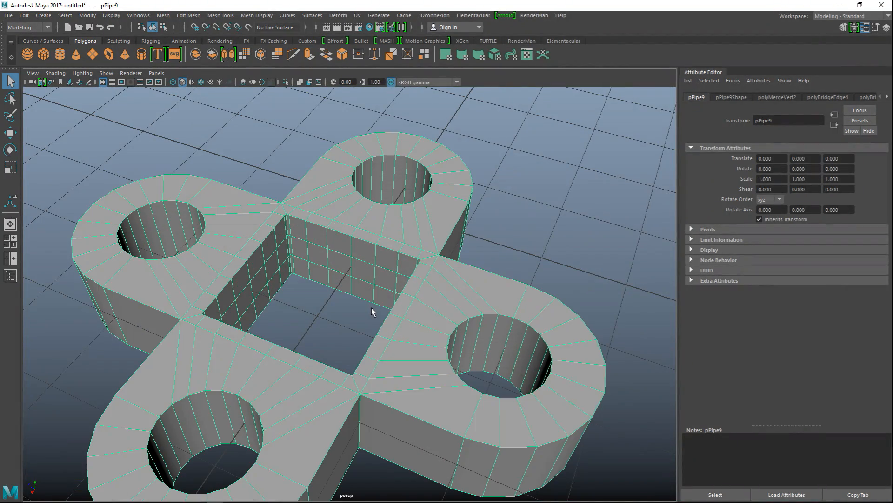
- In edge mode, select the outer edges running around the upper side of all four lobes
scroll(444, 328, "up", 2)
left_click_drag(432, 327, 385, 288, "alt")
right_click_drag(383, 226, 383, 200)
left_click(418, 317)
double_click(420, 317)
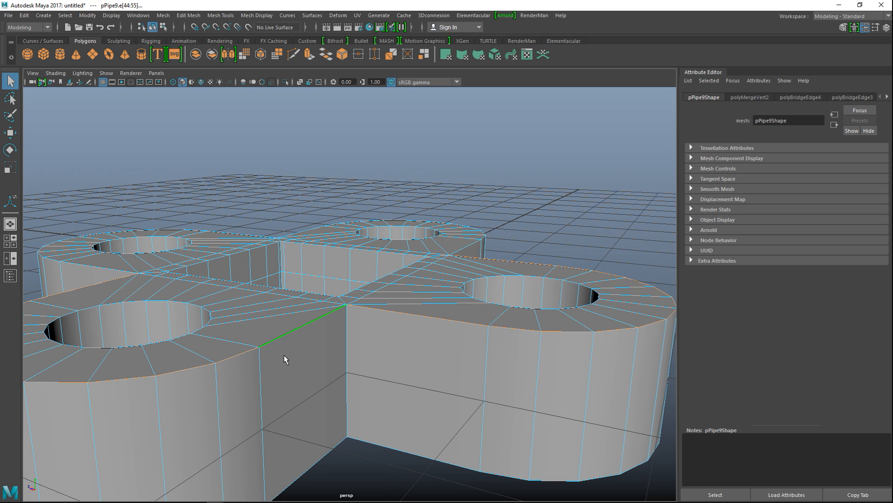
left_click_drag(283, 355, 355, 359, "alt")
double_click(236, 394, "shift")
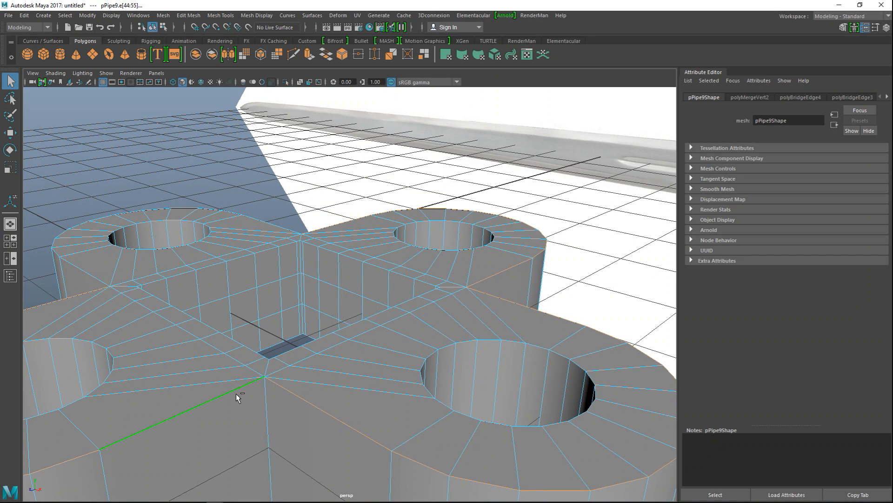
middle_click_drag(238, 404, 382, 364, "alt")
left_click_drag(345, 373, 410, 354, "alt")
double_click(259, 252, "shift")
- Add the outer edges on the underside of the lobes and the border edges of the central opening to the selection
double_click(289, 381, "shift")
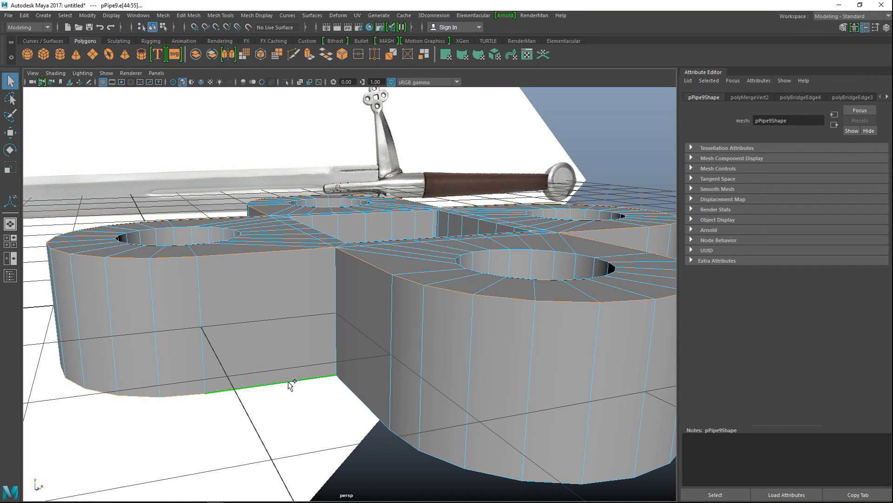
left_click_drag(495, 405, 434, 418, "alt")
left_click_drag(523, 427, 348, 352, "alt")
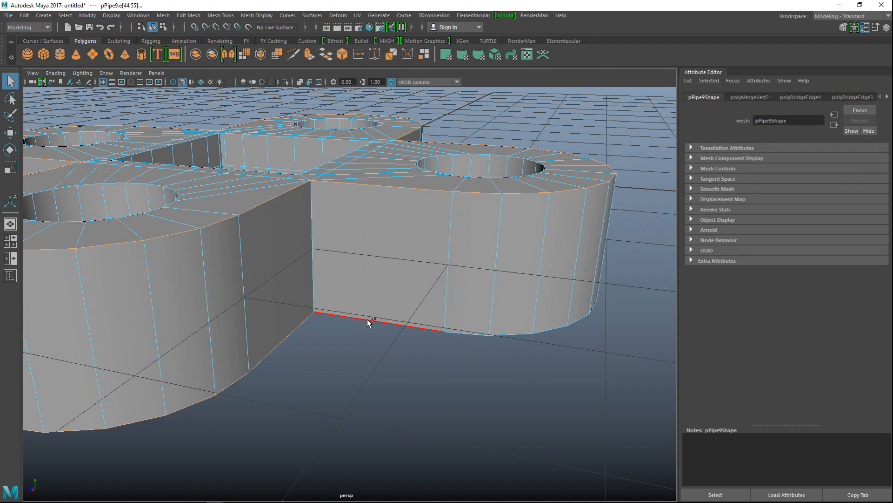
left_click_drag(522, 389, 524, 487, "alt")
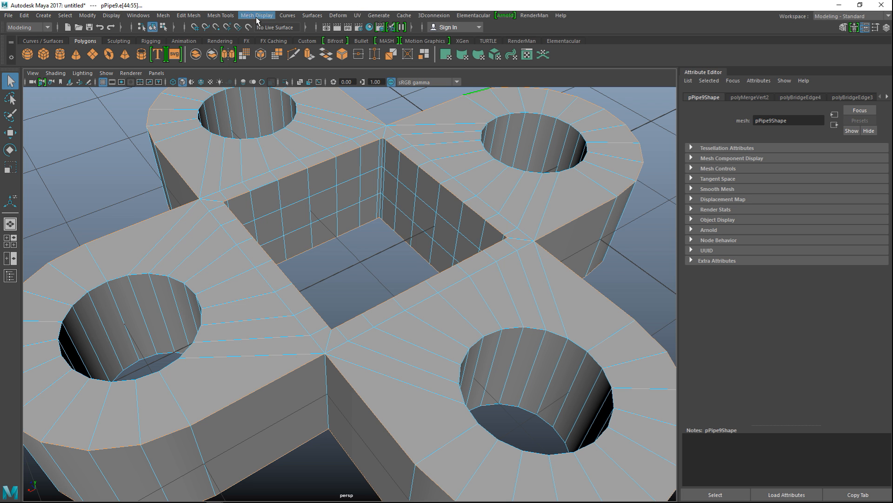
- Try to bevel the selected lobe and opening edges, and undo the bevel
left_click(192, 17)
left_click(208, 47)
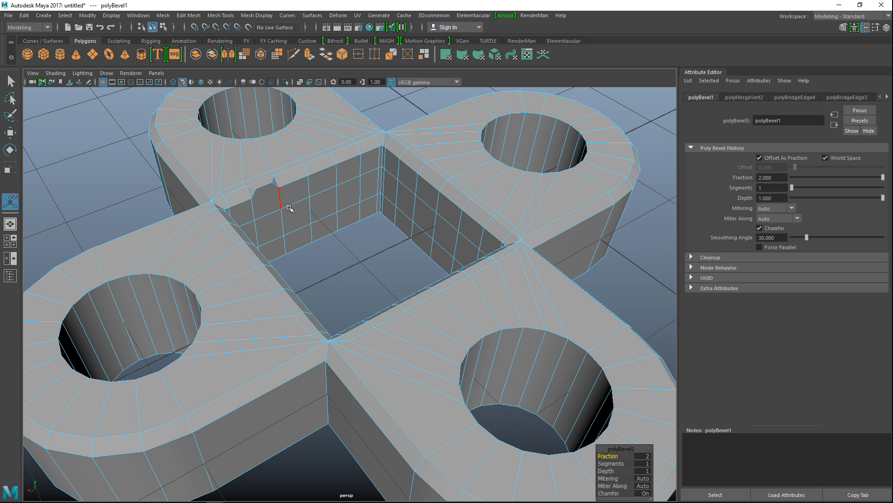
key("ctrl+z")
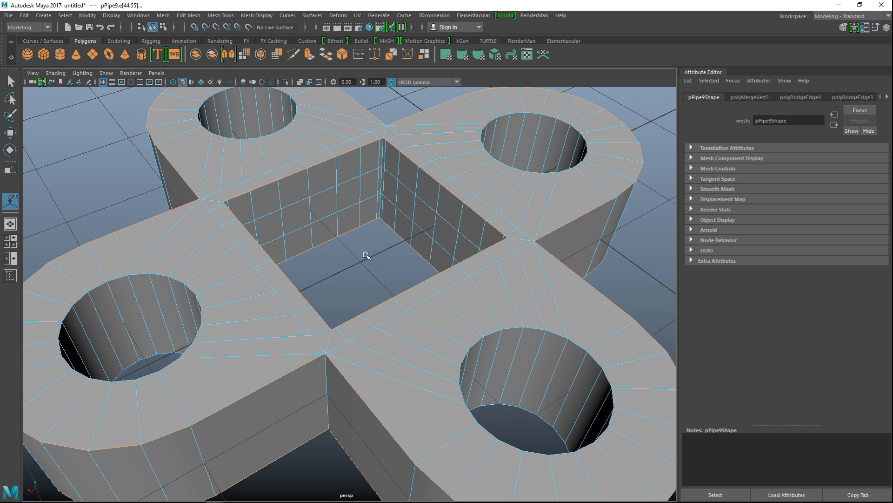
- Bevel the selected lobe and opening edges with a fraction of 0.5
left_click(189, 15)
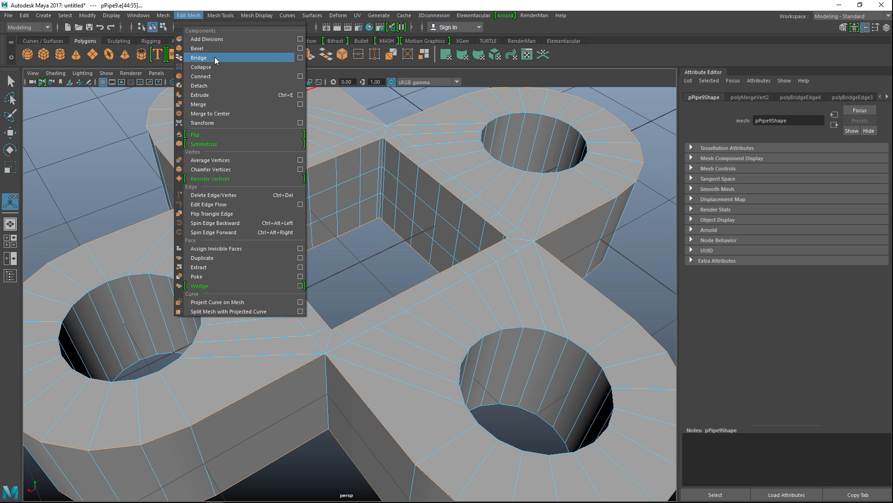
left_click(214, 57)
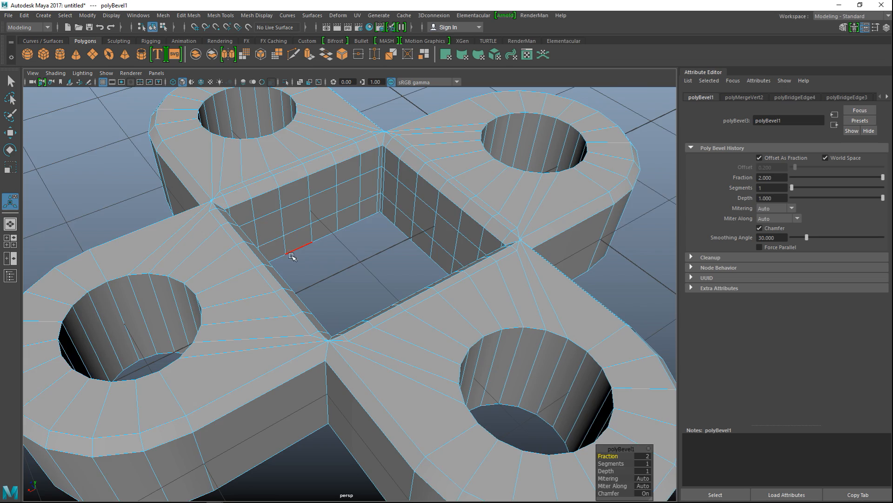
scroll(295, 260, "down", 1)
scroll(298, 262, "up", 2)
middle_click_drag(342, 275, 313, 263, "alt")
left_click_drag(313, 263, 333, 254, "alt")
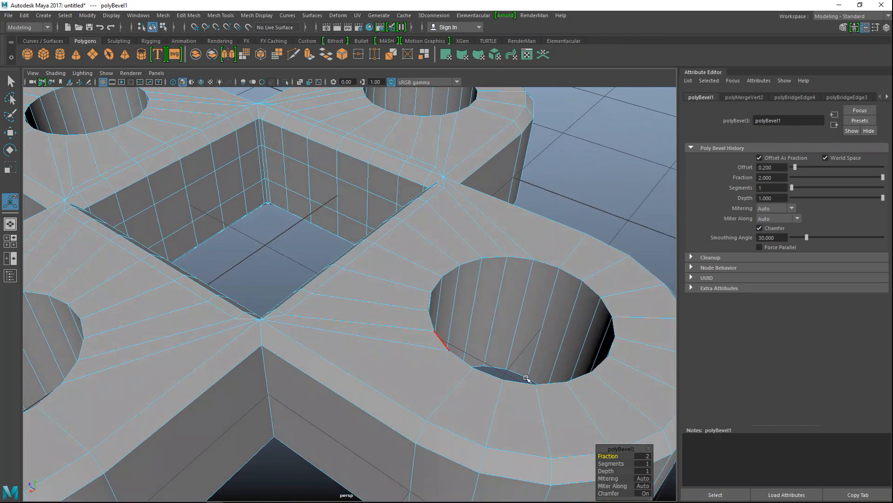
left_click(643, 457)
type("0")
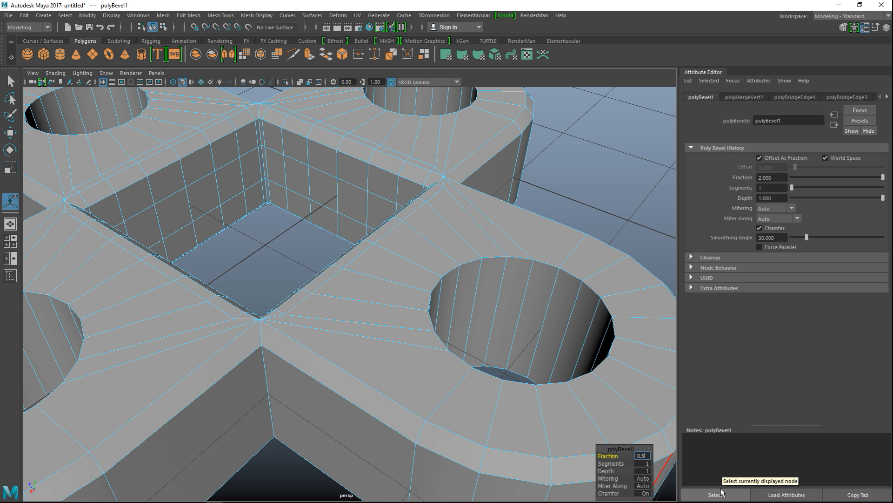
type(".5")
key("Return")
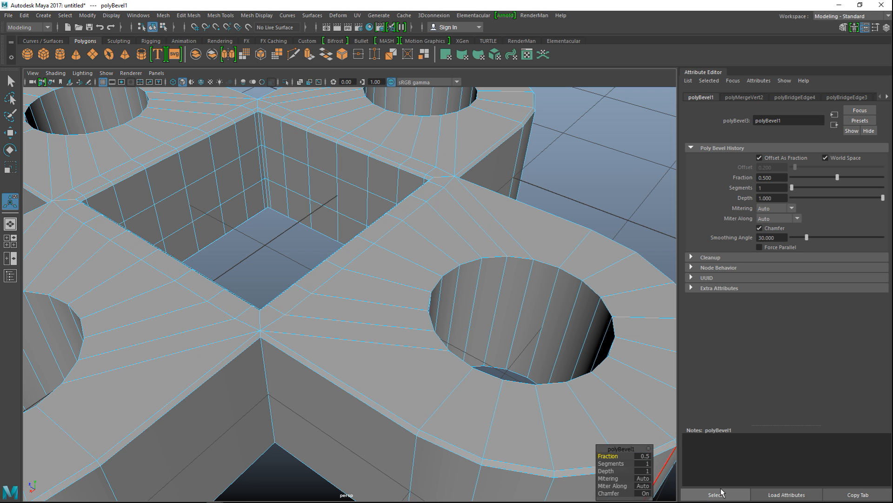
- Return to object mode, display the ornament in smooth preview, and inspect its rounded shape deselected and selected
scroll(354, 374, "down", 8)
left_click_drag(351, 426, 359, 405, "alt")
left_click(358, 405)
right_click_drag(370, 225, 412, 212)
key("3")
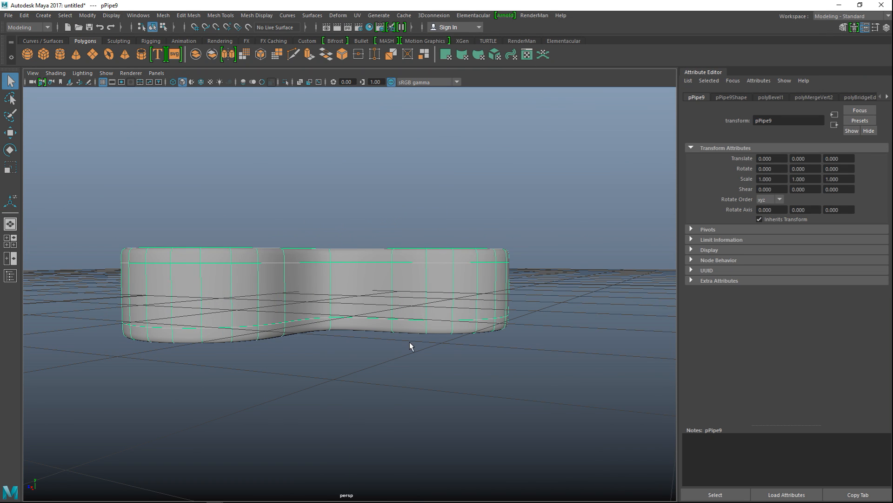
left_click_drag(365, 369, 342, 399, "alt")
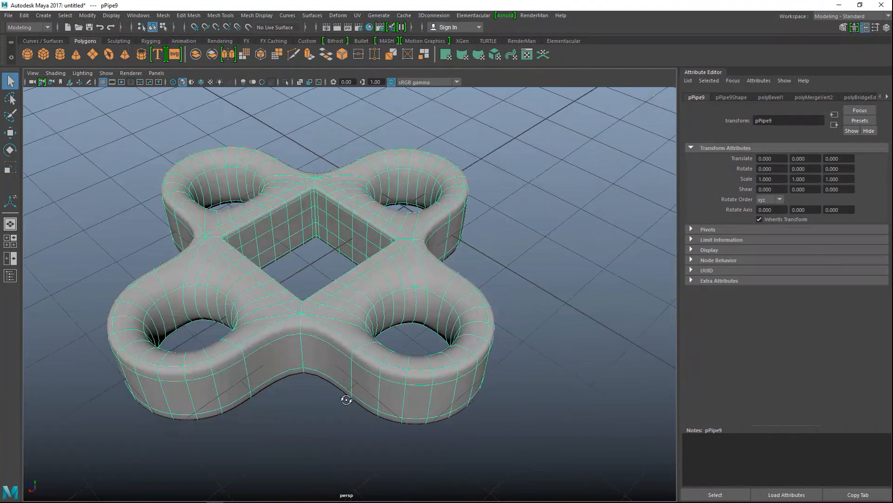
left_click(520, 262)
scroll(515, 297, "up", 2)
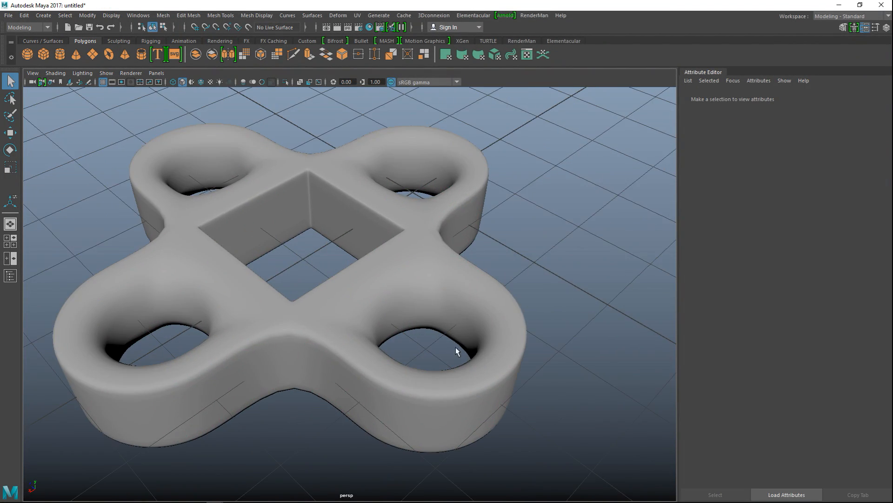
left_click_drag(456, 347, 480, 356, "alt")
left_click(441, 290)
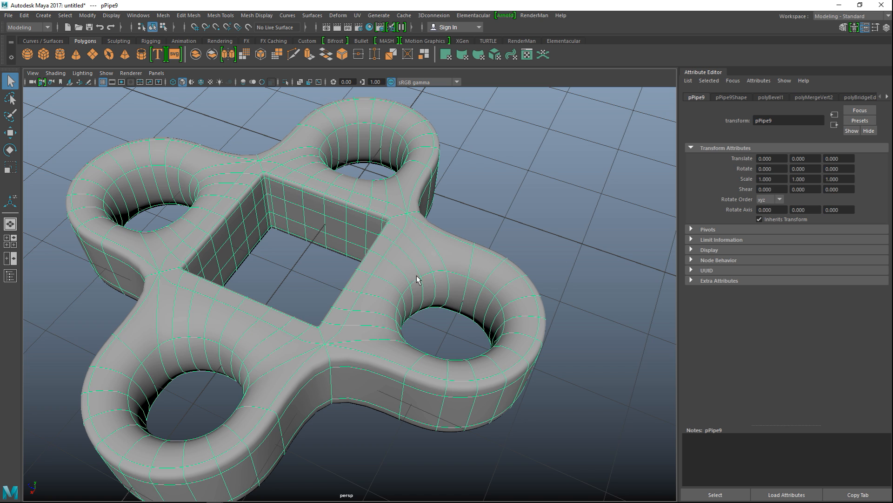
- Turn off smooth preview and insert two evenly spaced edge loops inside each of the four lobe holes
key("1")
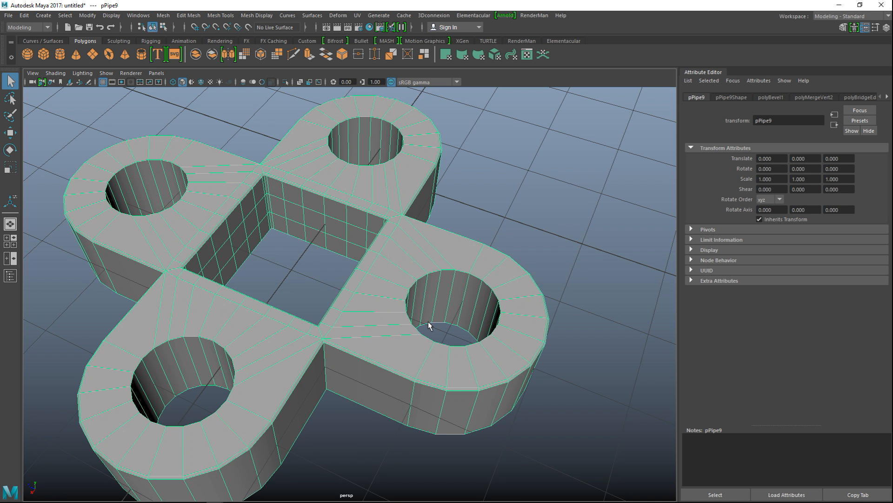
middle_click_drag(442, 314, 442, 337, "alt")
left_click_drag(443, 342, 462, 334, "alt")
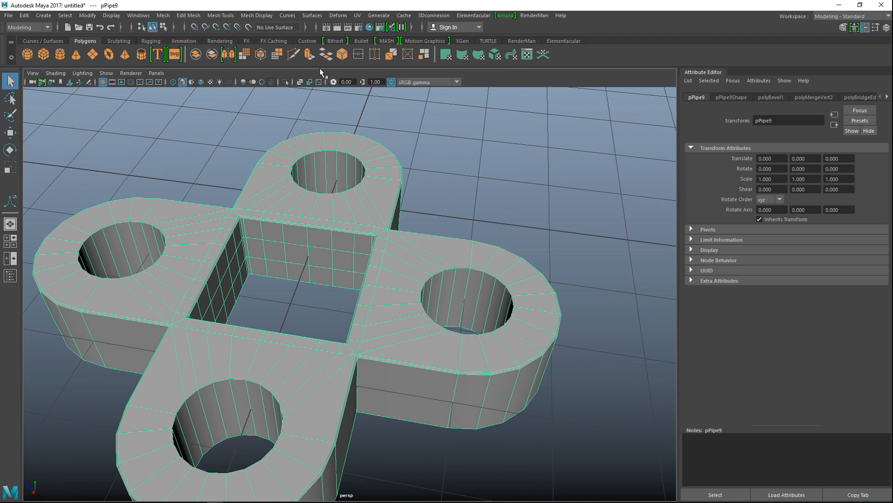
left_click(219, 15)
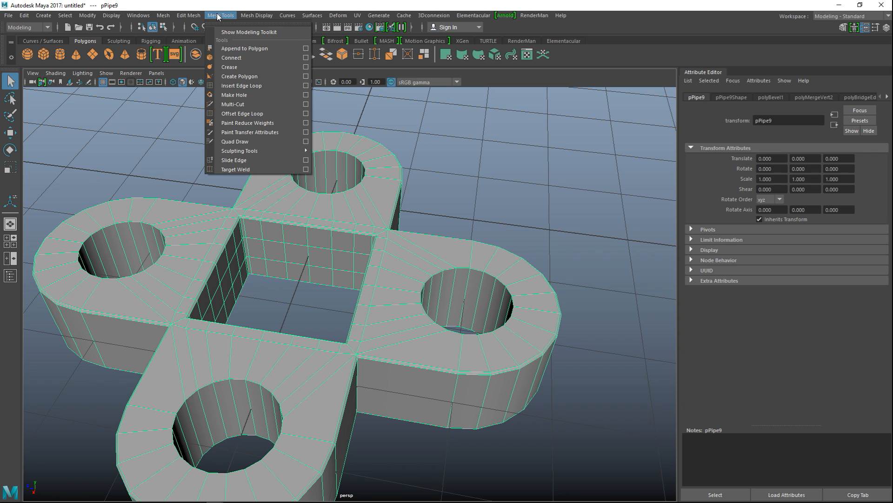
left_click(309, 85)
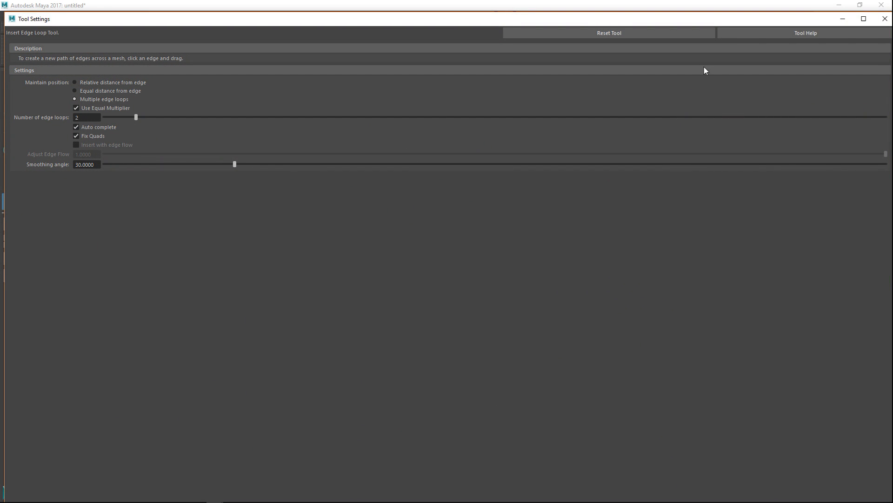
left_click(843, 19)
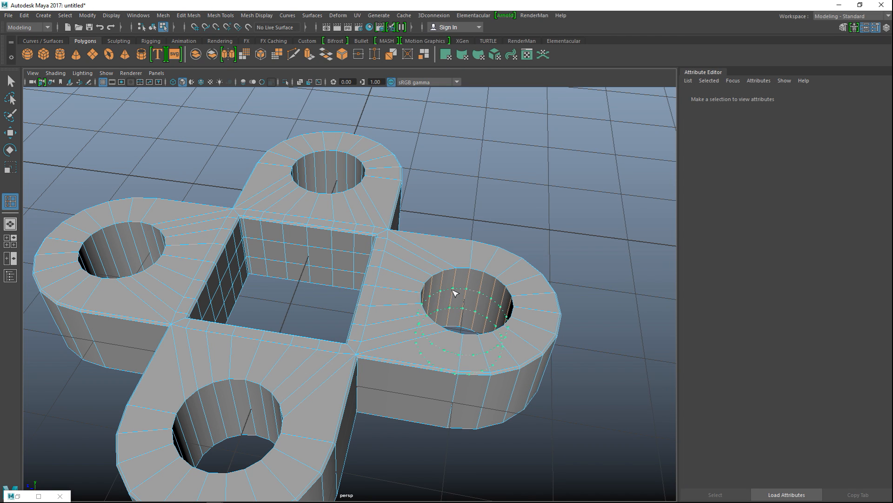
left_click(458, 309)
left_click(327, 171)
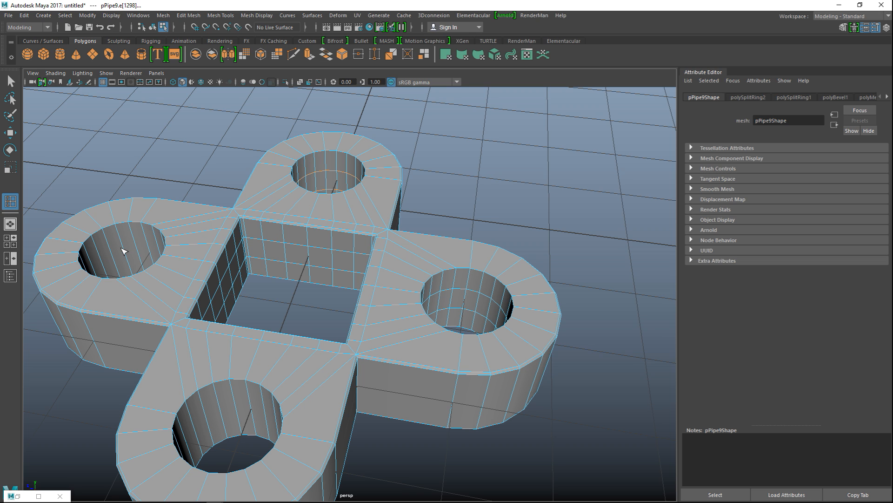
left_click(129, 276)
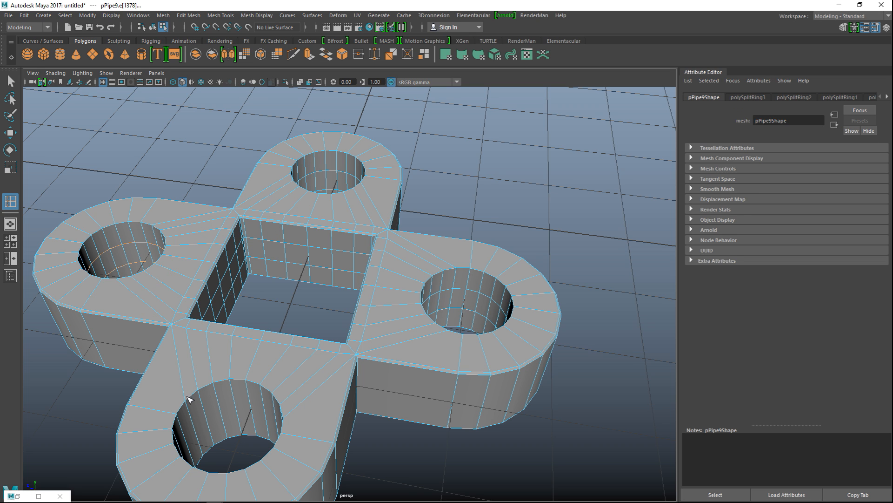
left_click(222, 414)
key("q")
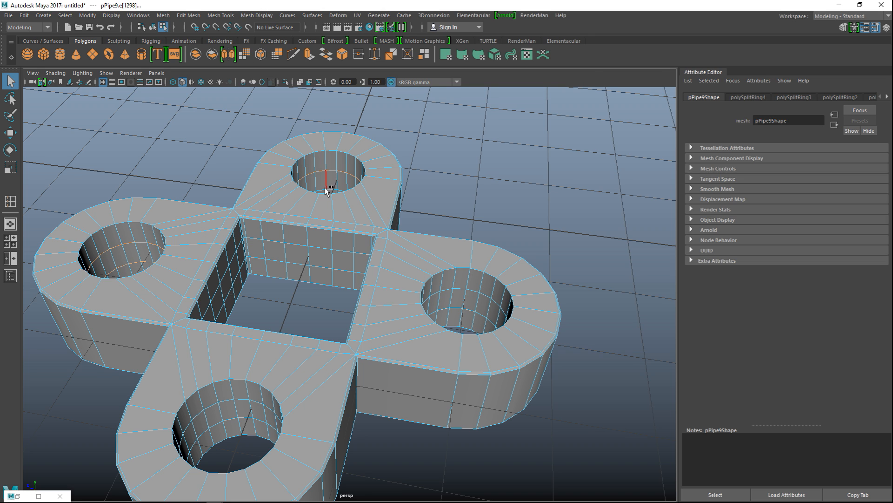
- Select the new edge loops in all four lobe holes and scale them vertically apart, close to the holes' rims
double_click(463, 289, "shift")
key("r")
left_click_drag(289, 273, 271, 201)
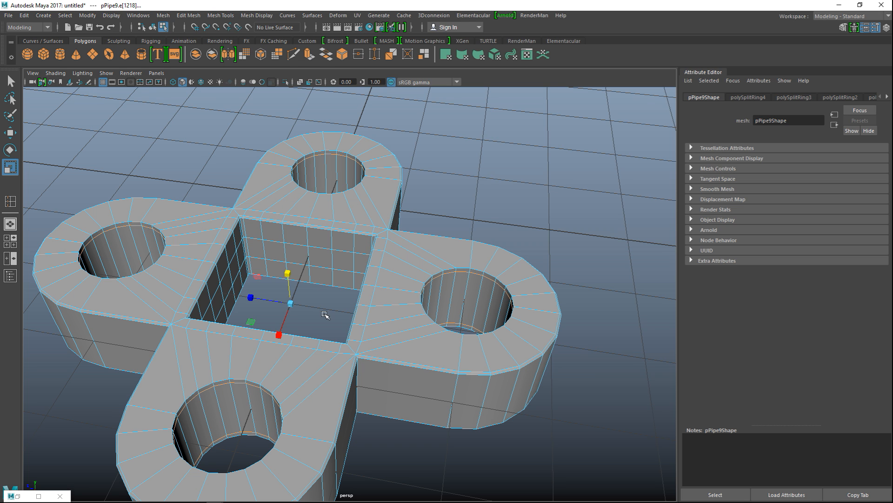
key("q")
- Return to object mode, check the ornament in smooth preview, and save the scene as Claymore.mb
right_click_drag(356, 228, 395, 237)
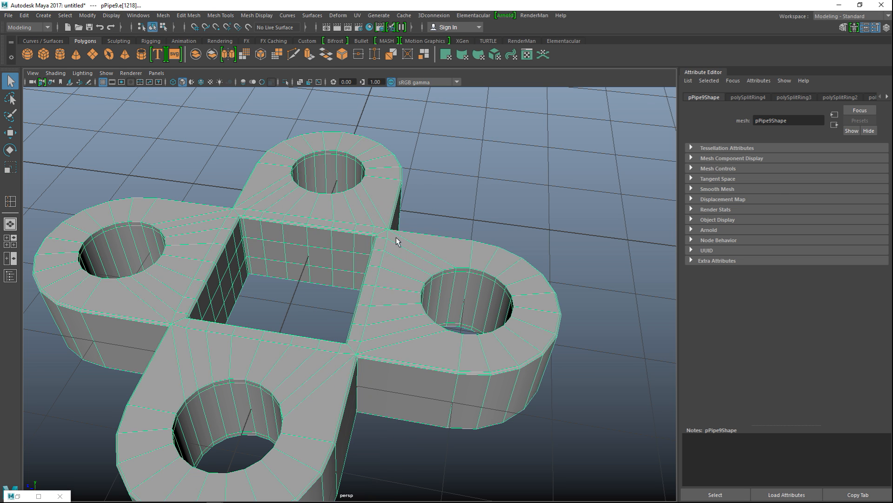
key("3")
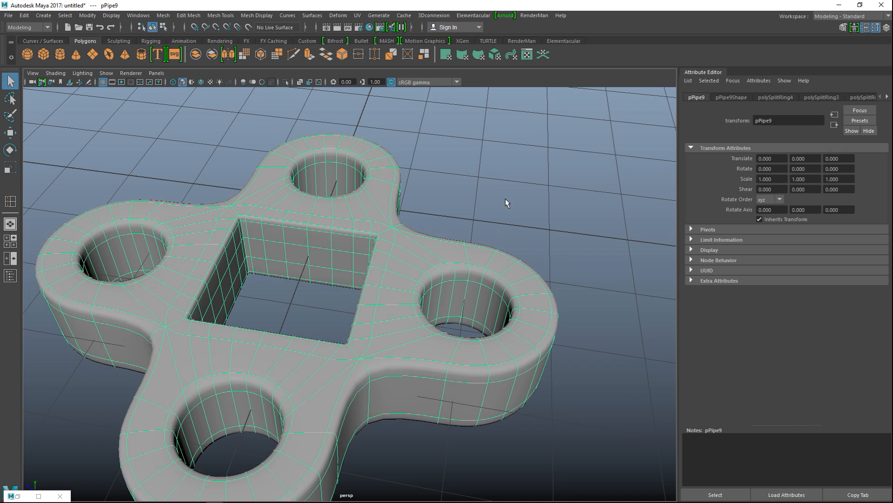
left_click(506, 197)
scroll(508, 200, "down", 5)
scroll(507, 214, "down", 4)
scroll(498, 225, "up", 4)
left_click_drag(498, 226, 381, 278, "alt")
left_click(381, 279)
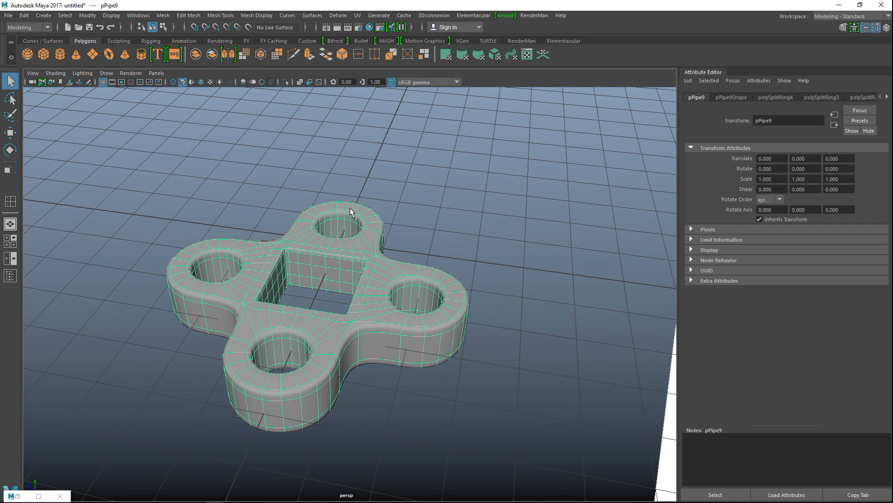
key("ctrl+s")
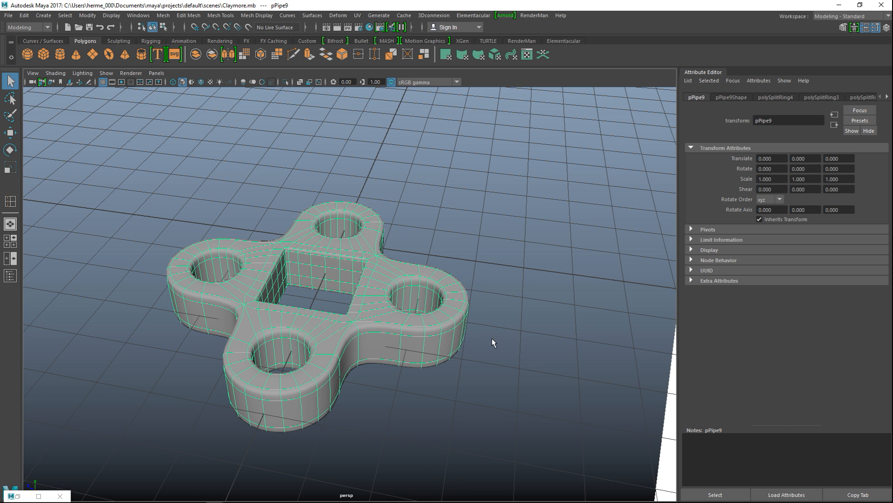
- Turn off smooth preview and rotate the ornament 90 degrees about X so it stands parallel to the sword reference image
key("1")
scroll(481, 321, "down", 5)
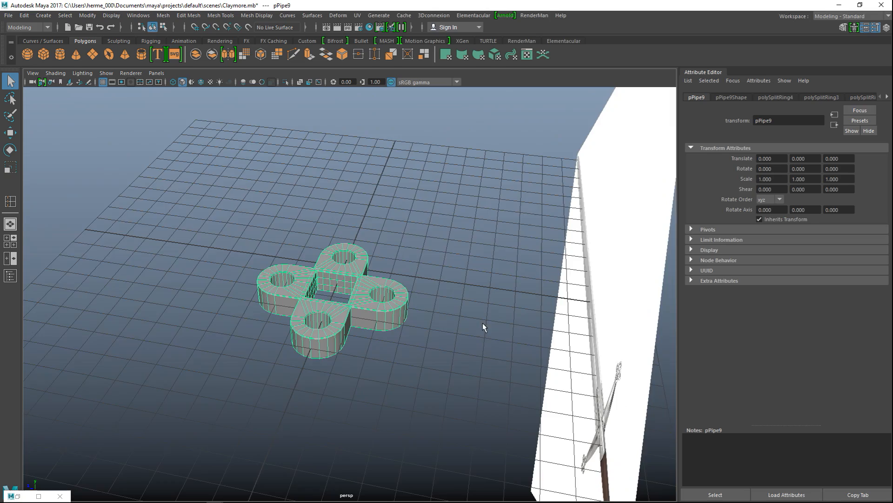
left_click_drag(482, 323, 548, 315, "alt")
left_click_drag(528, 358, 506, 366, "alt")
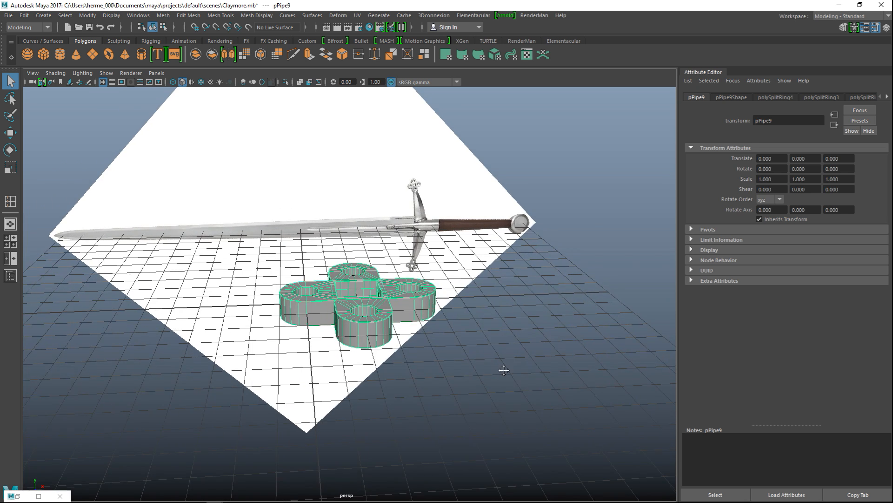
middle_click_drag(506, 366, 504, 413, "alt")
key("e")
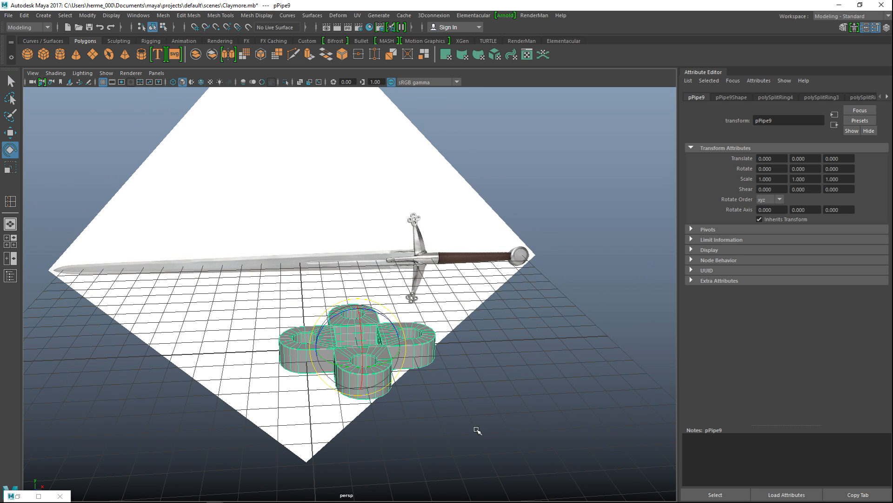
left_click_drag(362, 322, 248, 387)
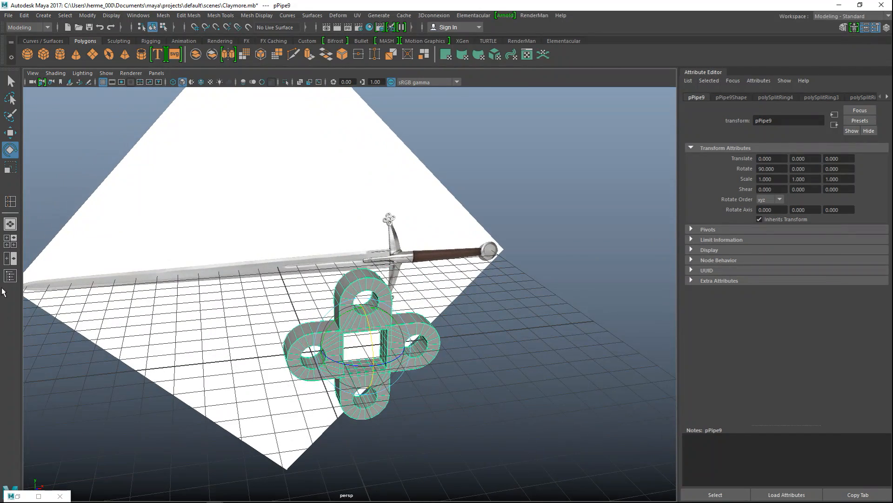
- In the front view, move the ornament over the crossguard's upper tip and scale it uniformly to about 0.123
left_click(10, 241)
key("space")
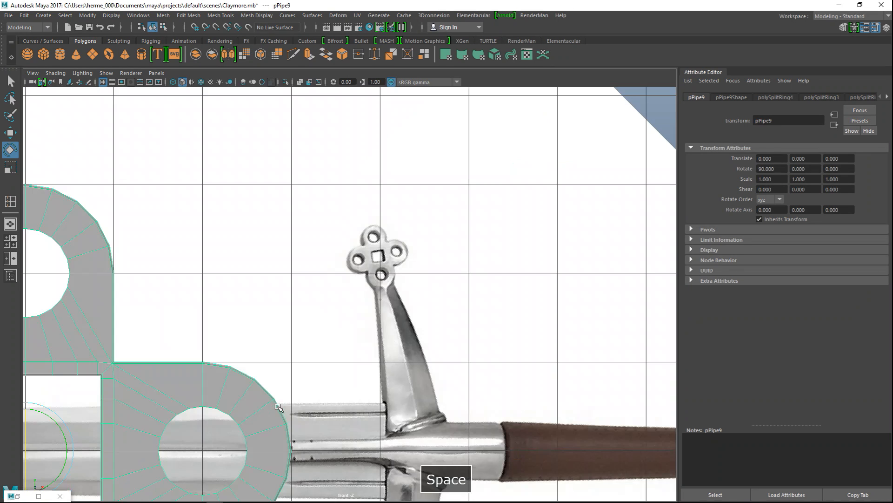
key("w")
scroll(287, 405, "down", 5)
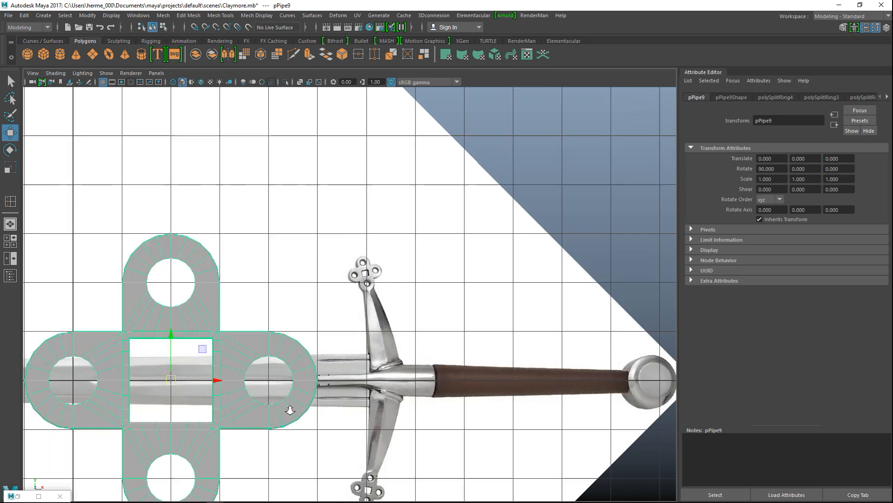
left_click_drag(227, 351, 238, 310)
key("r")
key("f")
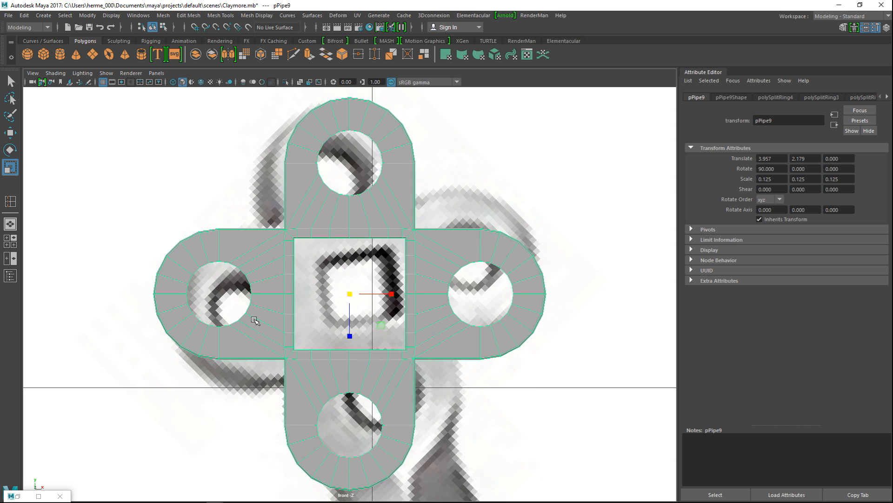
left_click_drag(350, 293, 343, 295)
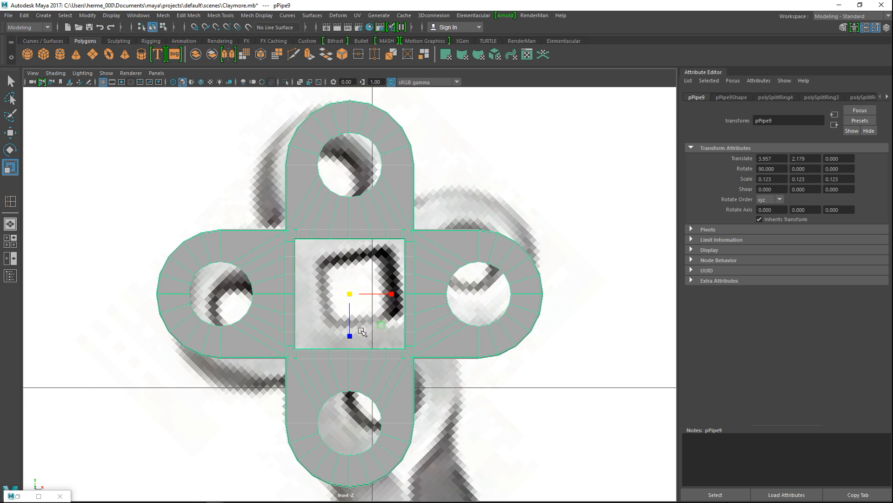
- Rotate the ornament about 12.9 degrees around Z and shift it to about X 3.984, Y 2.189 to match the reference
key("e")
left_click_drag(398, 306, 367, 291)
key("w")
key("e")
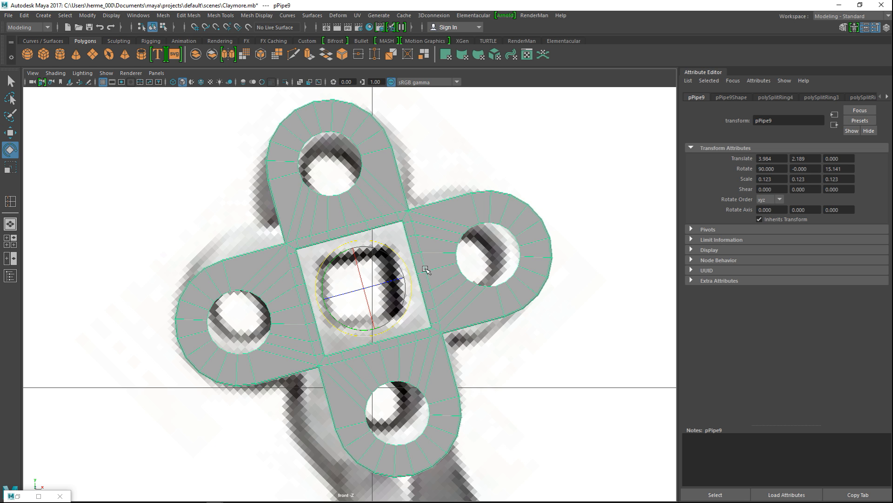
left_click_drag(406, 276, 409, 276)
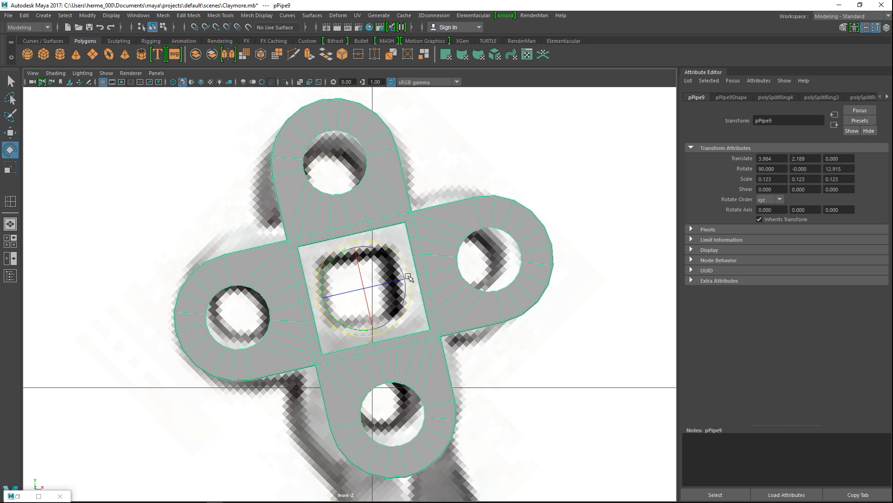
- Examine the placed ornament in the perspective view from several angles against the sword reference image
left_click(10, 241)
key("space")
left_click_drag(410, 363, 350, 344, "alt")
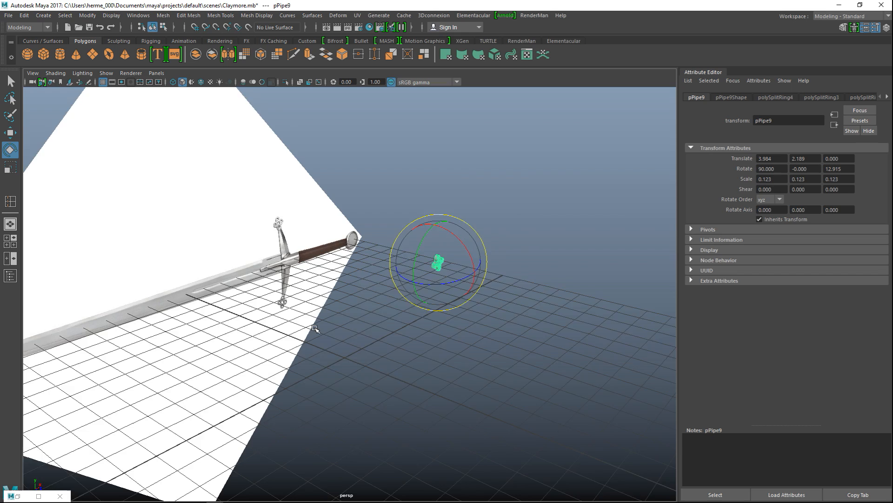
scroll(318, 330, "up", 3)
left_click_drag(373, 356, 339, 345, "alt")
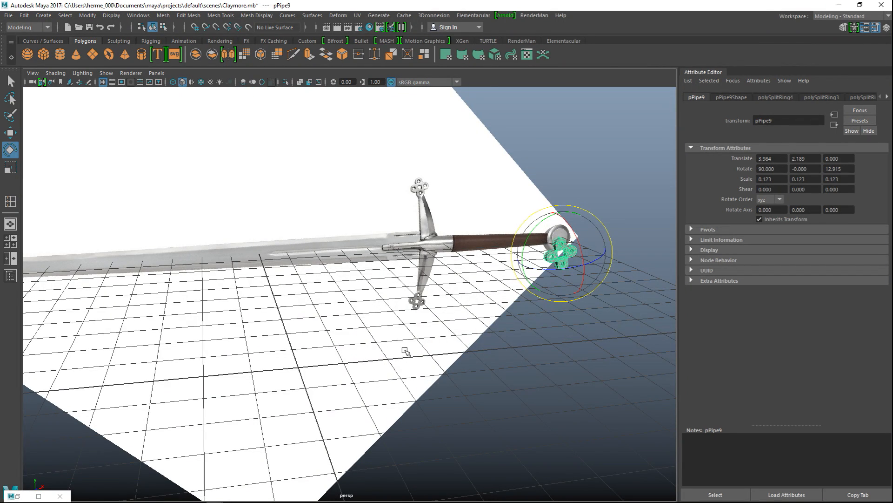
scroll(424, 367, "up", 2)
left_click_drag(436, 367, 269, 412, "alt")
left_click_drag(413, 422, 385, 435, "alt")
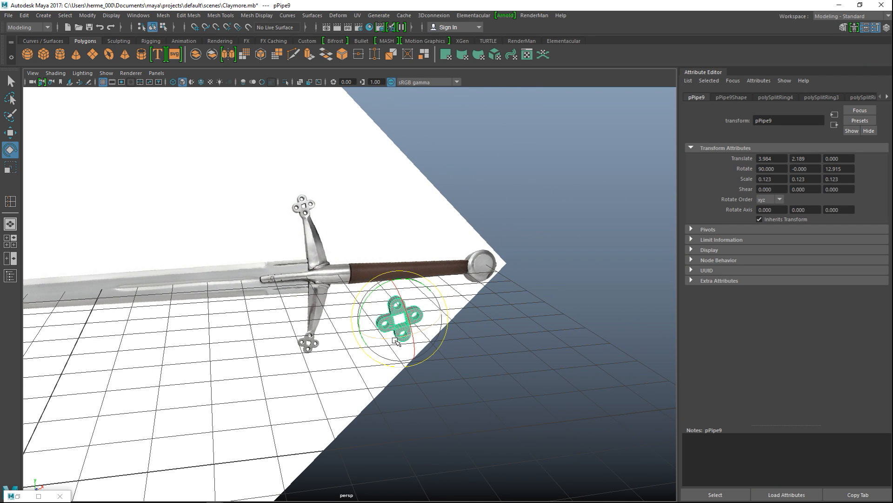
right_click_drag(401, 350, 486, 379, "alt")
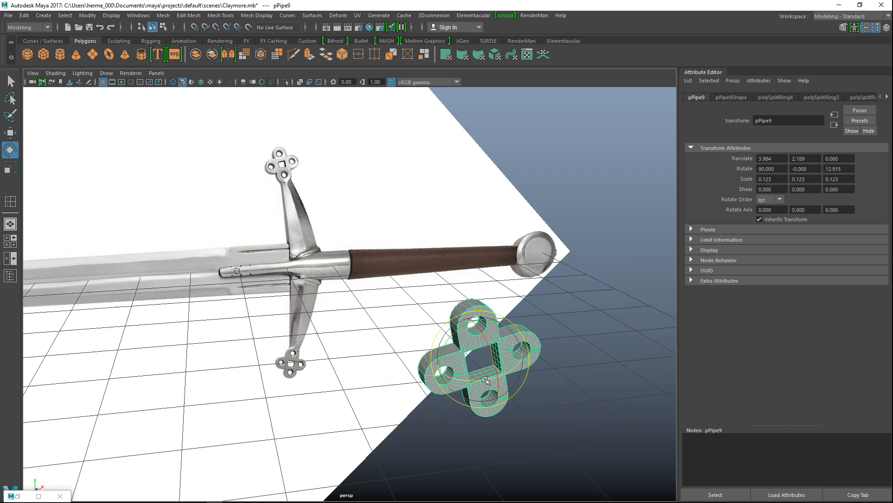
left_click_drag(519, 398, 491, 387, "alt")
middle_click_drag(491, 387, 471, 377, "alt")
right_click_drag(472, 378, 465, 379, "alt")
left_click_drag(465, 378, 424, 366, "alt")
middle_click_drag(424, 366, 481, 363, "alt")
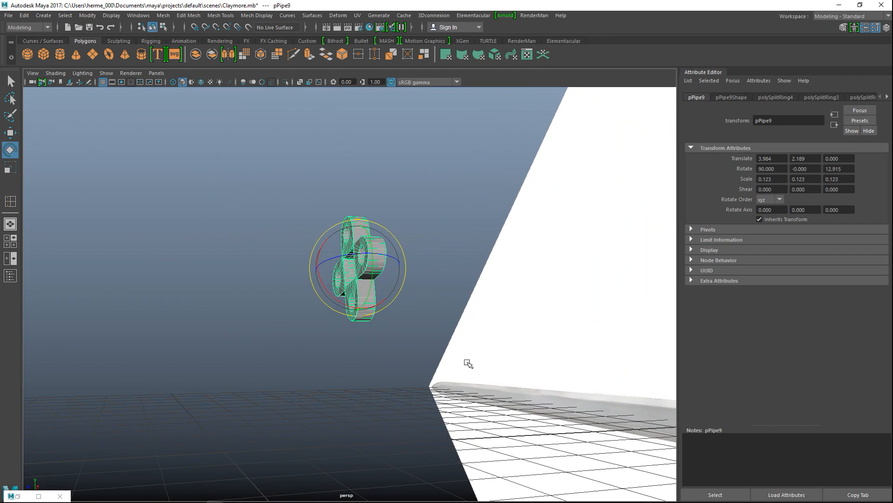
scroll(462, 364, "up", 6)
left_click_drag(437, 383, 462, 369, "alt")
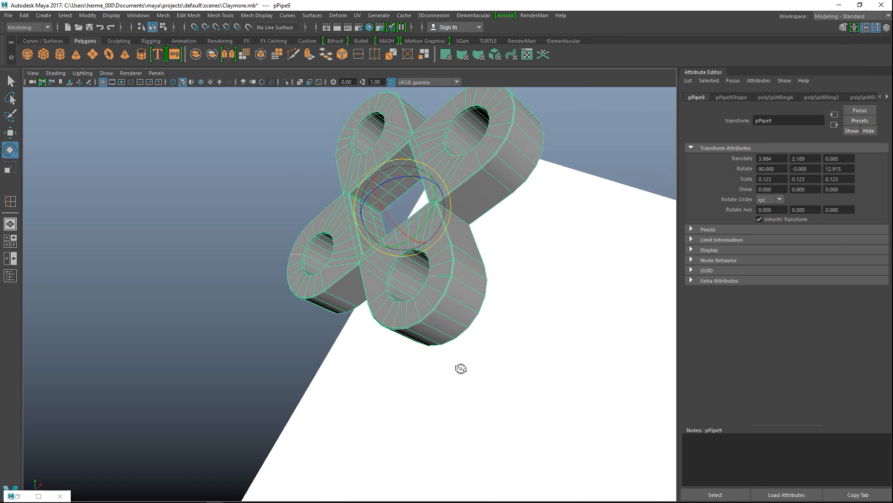
- In the front view, select the lower lobe's rim vertices on both sides where the reference crossguard arm begins
left_click(14, 241)
key("space")
middle_click_drag(373, 393, 350, 249, "alt")
scroll(386, 332, "up", 5)
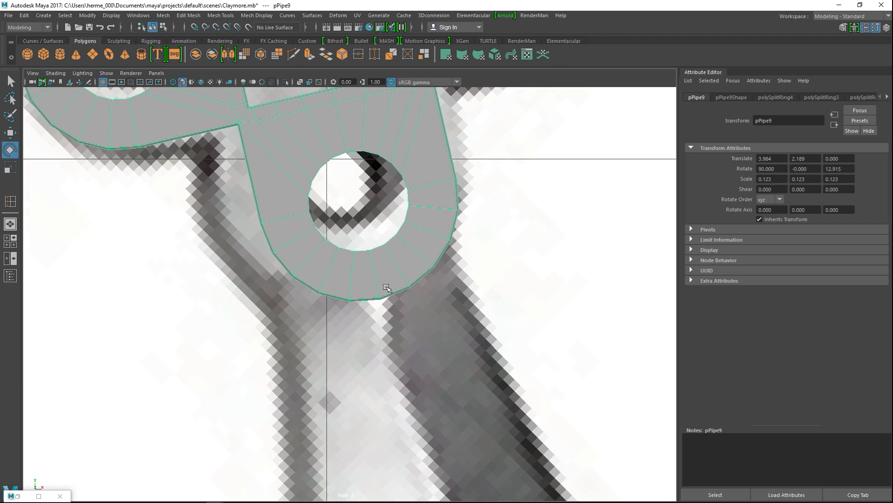
right_click_drag(425, 254, 382, 234)
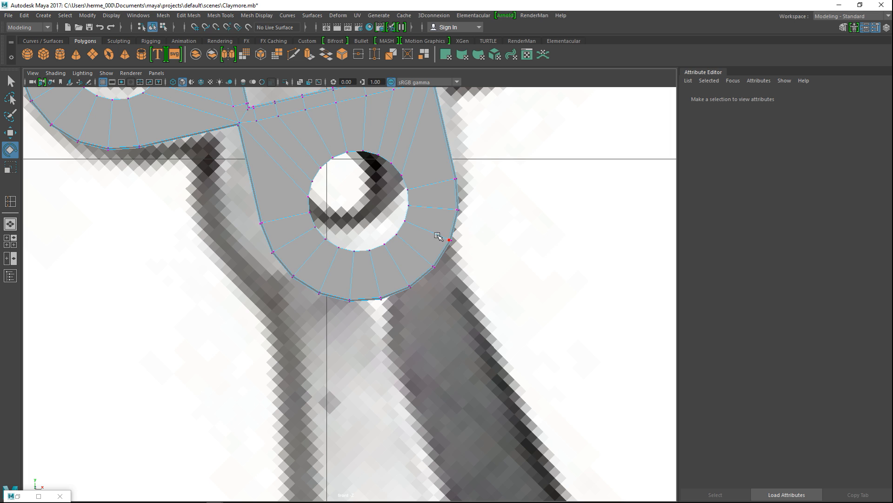
left_click_drag(441, 231, 472, 261)
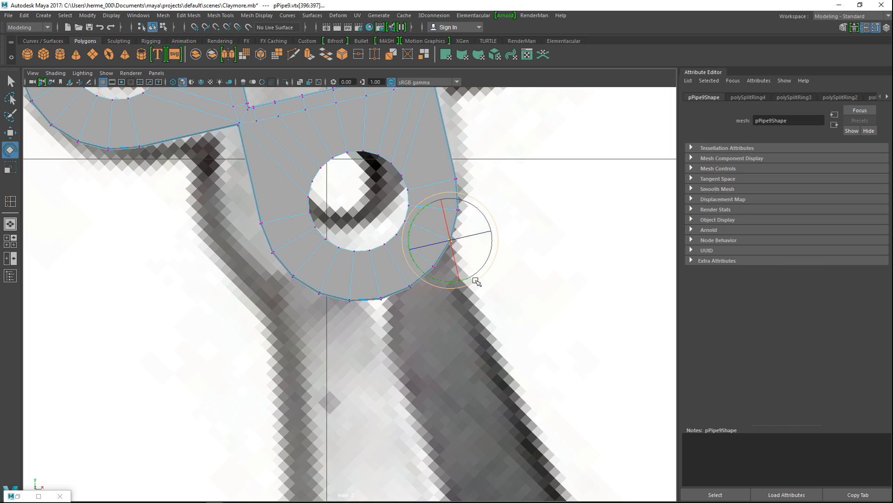
left_click_drag(283, 266, 308, 314, "shift")
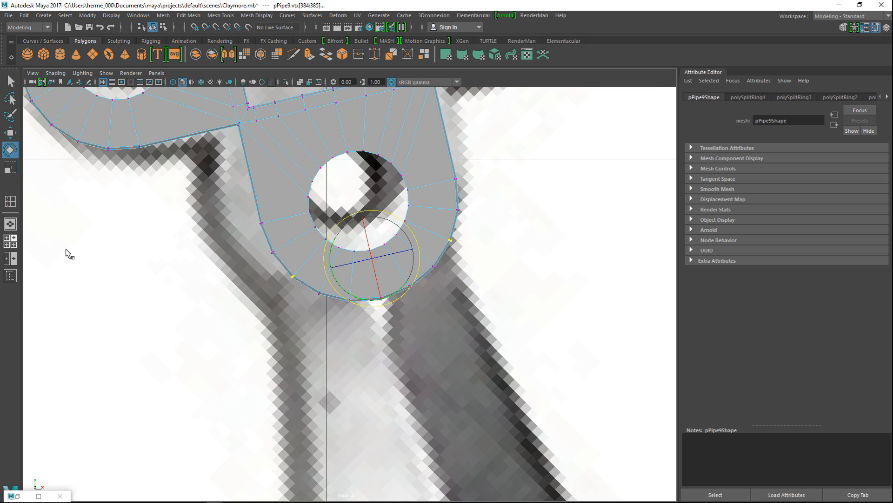
- In the perspective view, select the lower lobe's outer rim faces lying between the marked vertices
left_click(10, 241)
key("space")
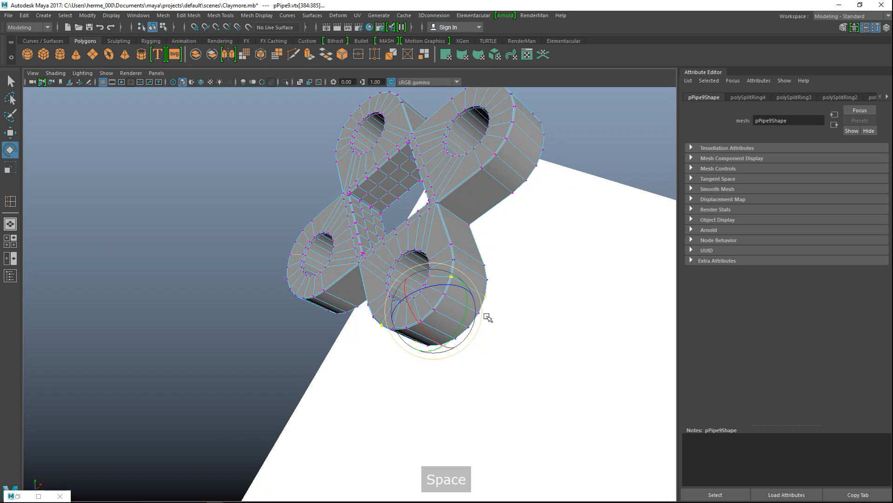
left_click_drag(502, 323, 450, 336, "alt")
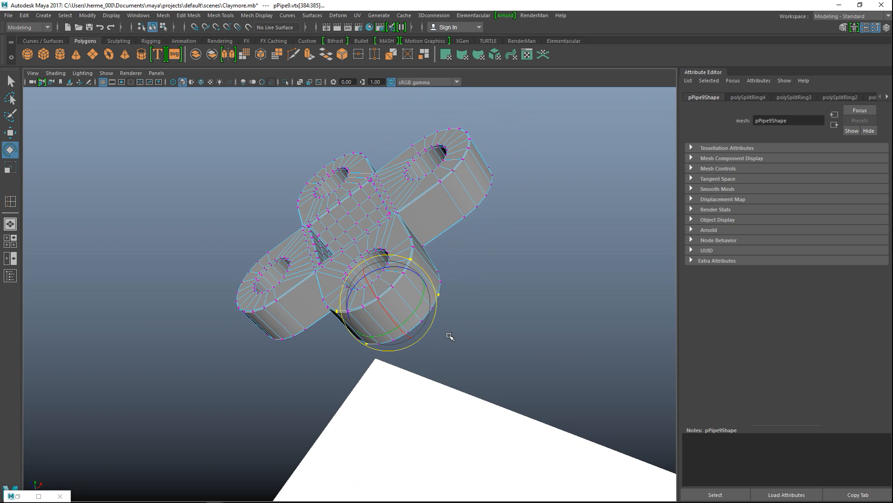
scroll(450, 336, "up", 3)
left_click_drag(468, 343, 490, 331, "alt")
right_click_drag(372, 295, 376, 253)
left_click(377, 289)
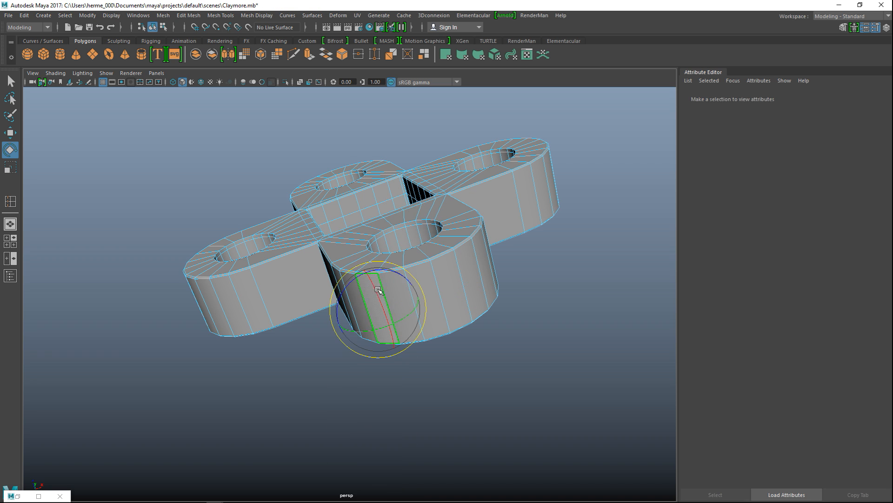
left_click(469, 298, "shift")
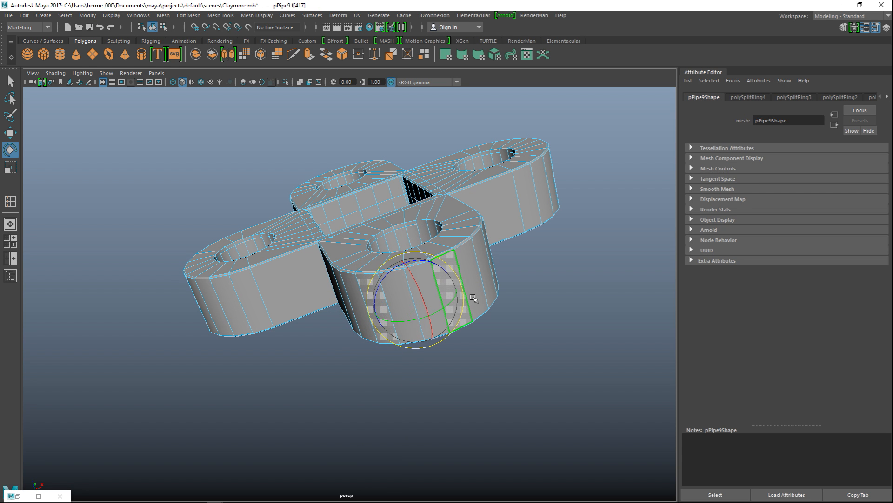
scroll(401, 302, "up", 5)
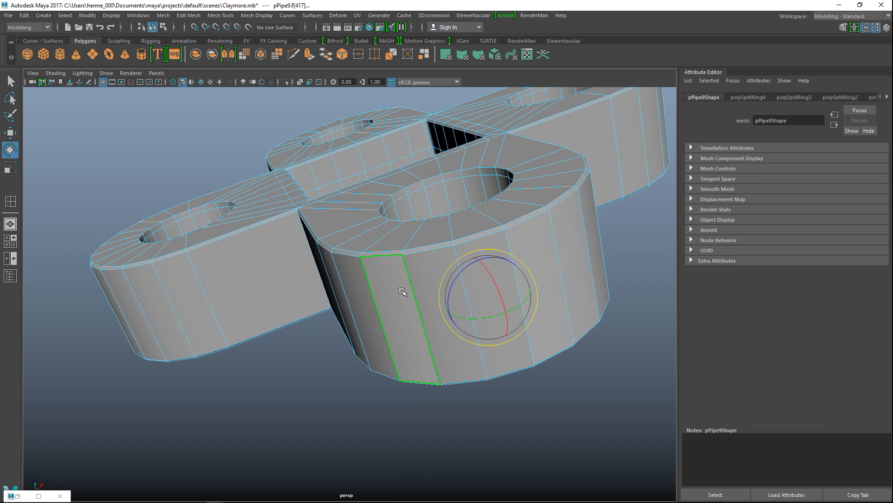
double_click(490, 248, "shift")
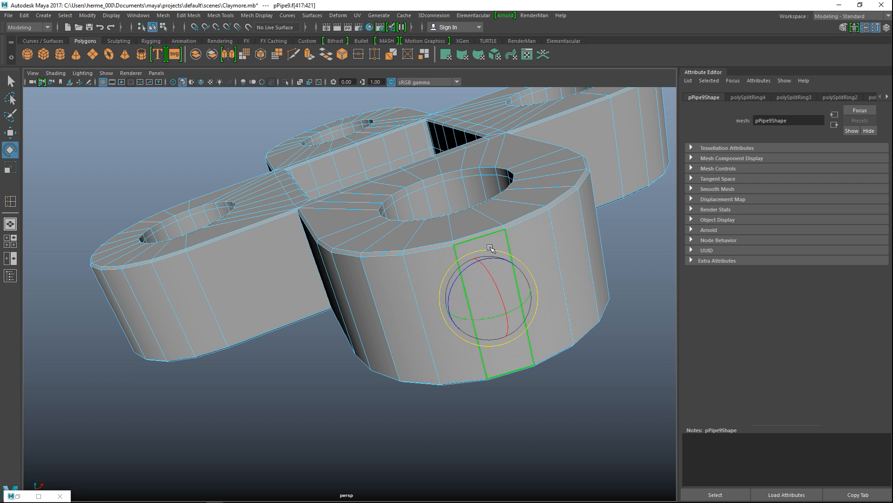
scroll(490, 248, "down", 5)
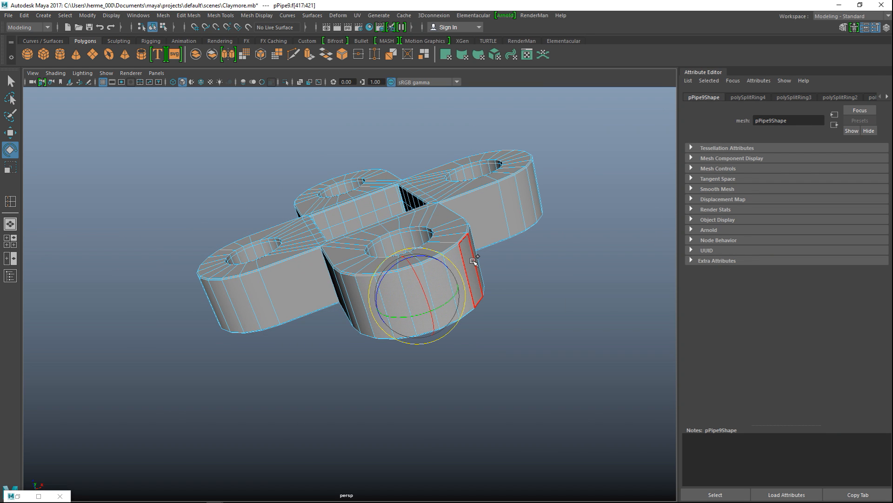
left_click(474, 261, "shift")
left_click_drag(554, 309, 537, 321, "alt")
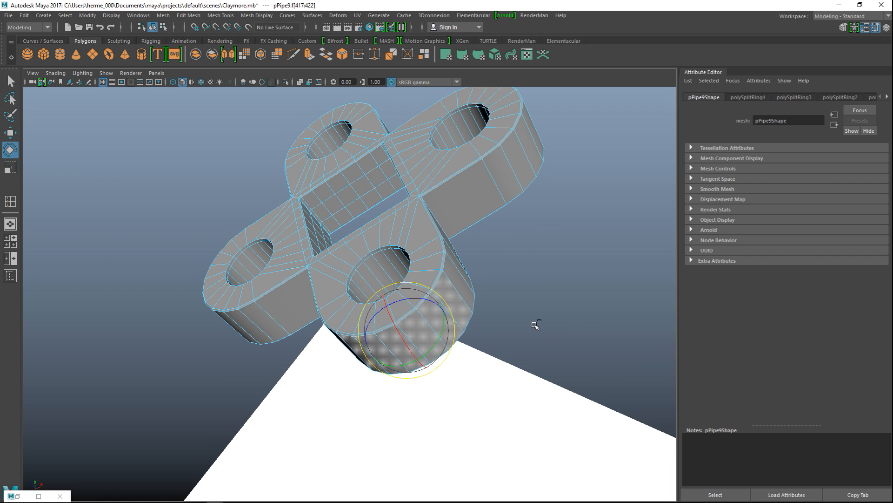
- Extrude the selected lobe faces and pull them straight down to the base of the reference crossguard arm
key("ctrl+e")
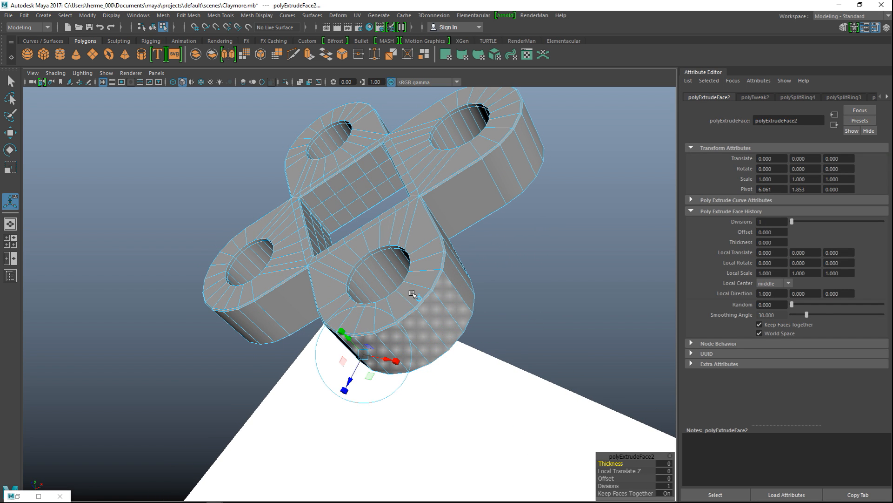
key("w")
left_click_drag(403, 297, 406, 333)
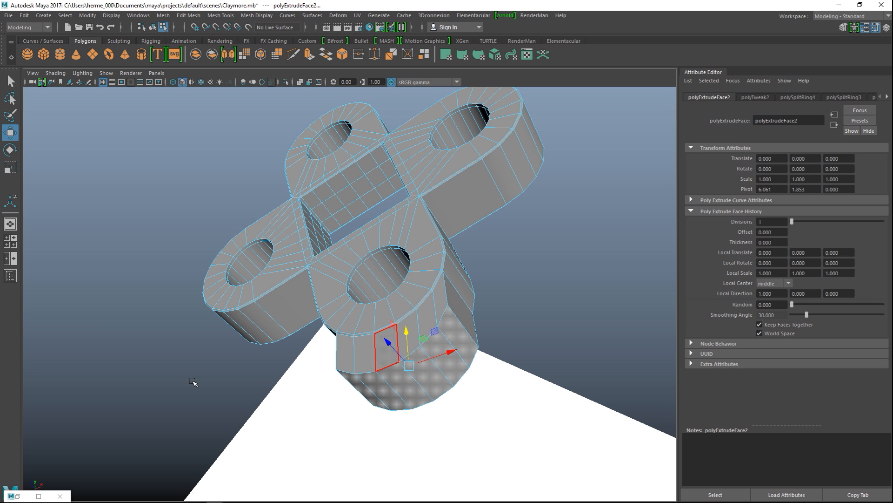
left_click(7, 245)
key("space")
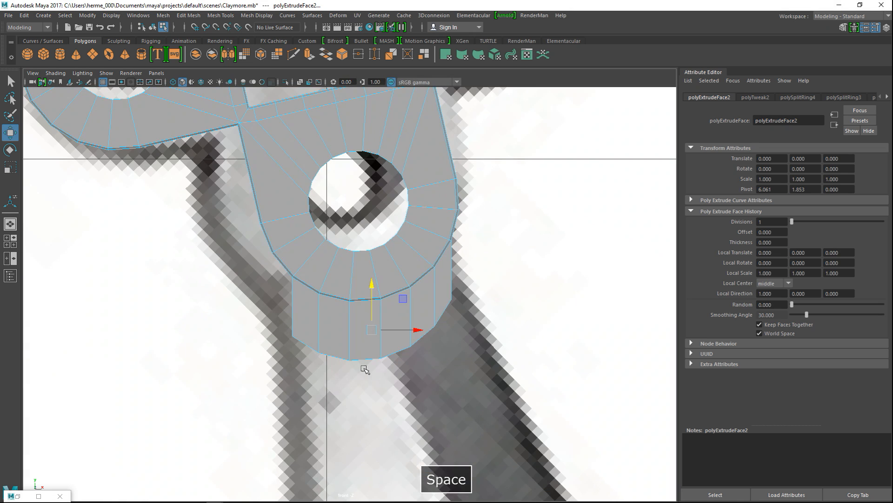
scroll(389, 389, "down", 10)
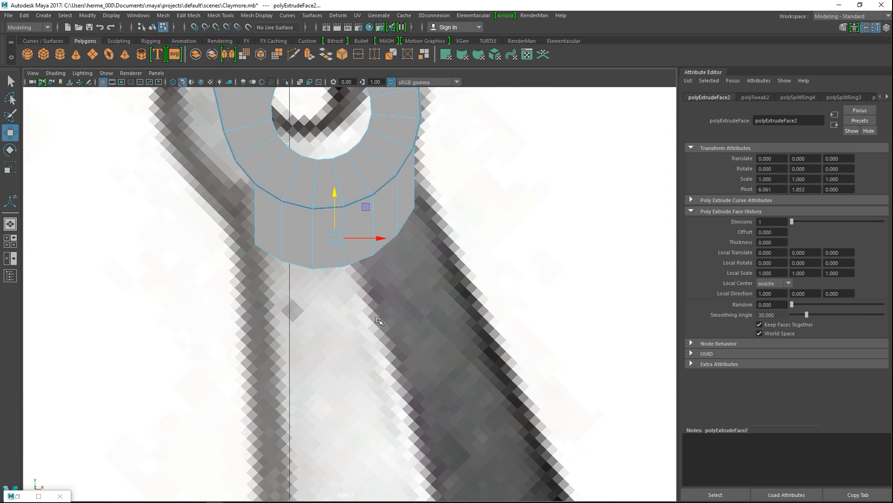
scroll(419, 363, "up", 5)
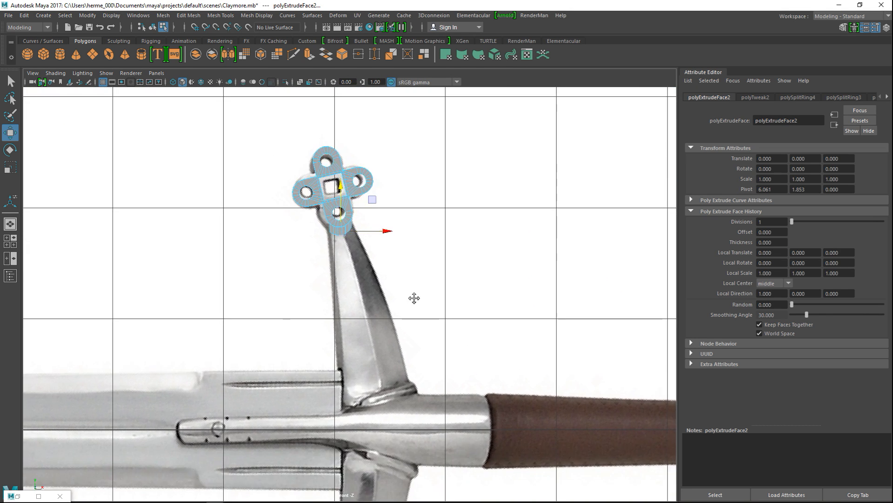
left_click_drag(335, 148, 352, 322)
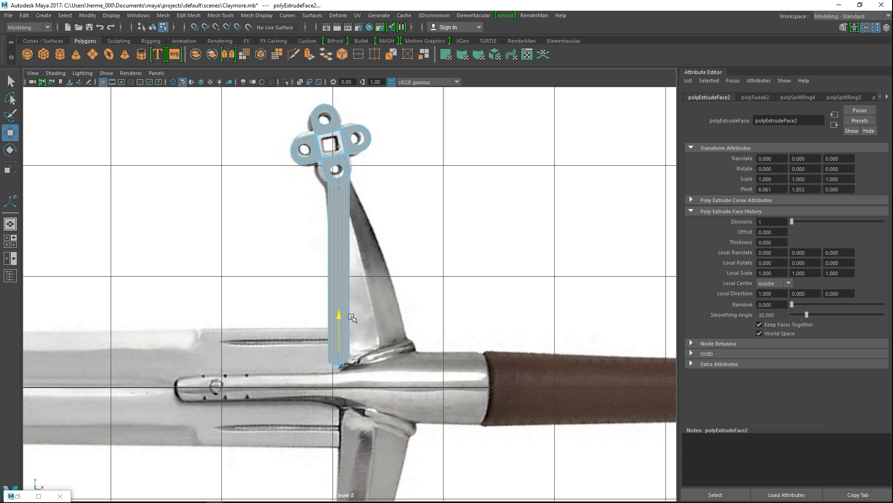
- Shift the extruded end toward the grip and scale it wider to match the reference arm's base, checking the fit with a see-through display
left_click_drag(386, 364, 429, 341)
key("r")
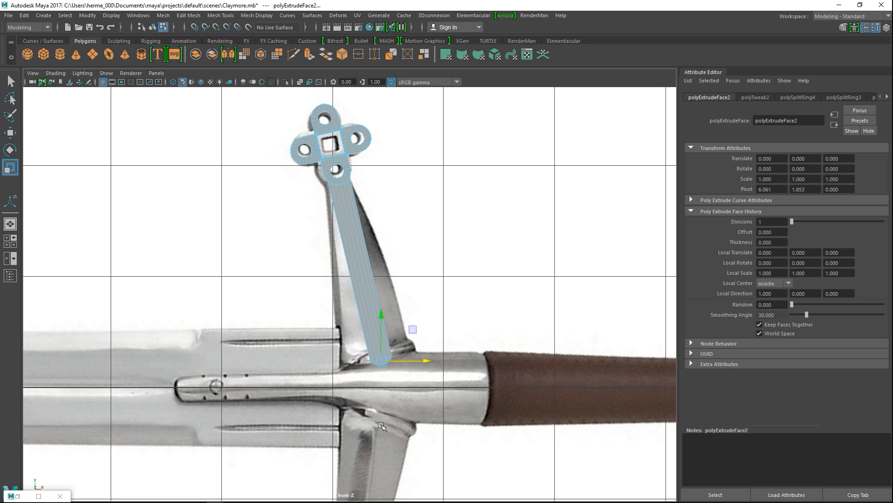
left_click_drag(423, 352, 524, 328)
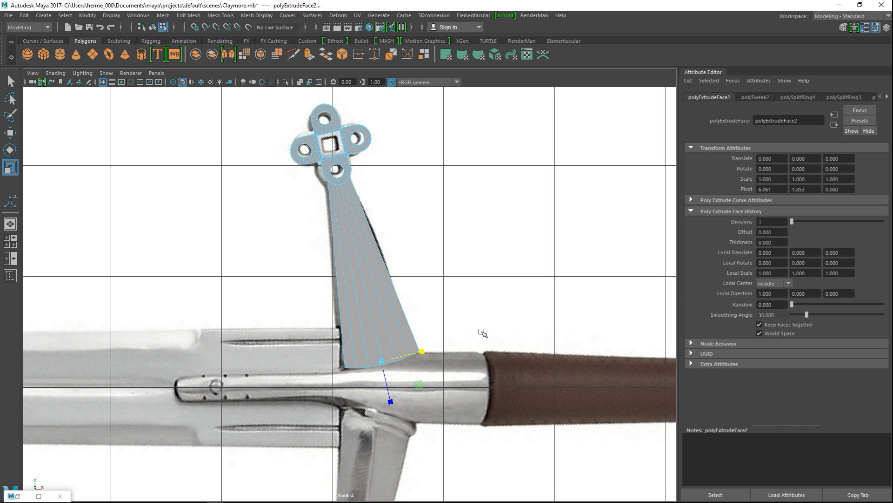
scroll(477, 345, "up", 2)
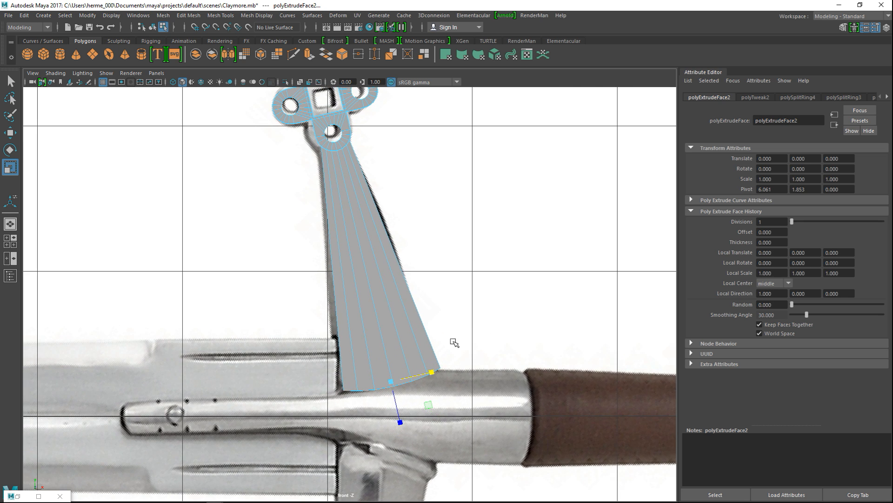
key("alt+x")
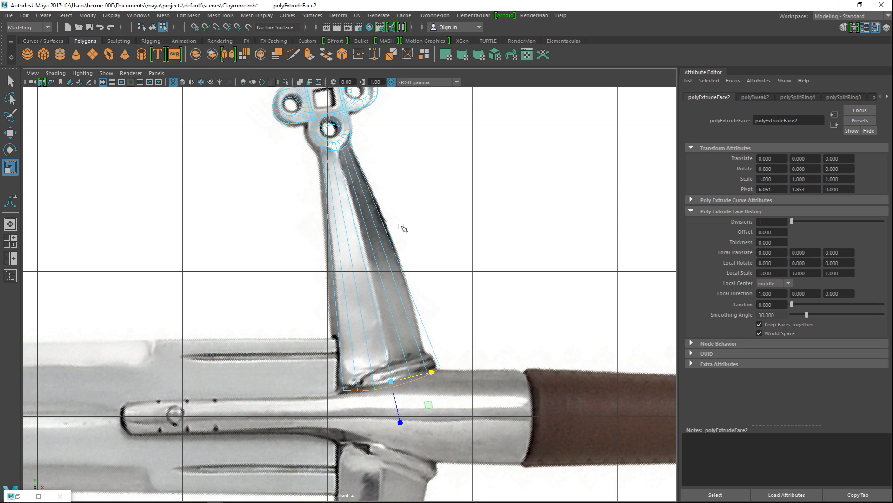
key("alt+x")
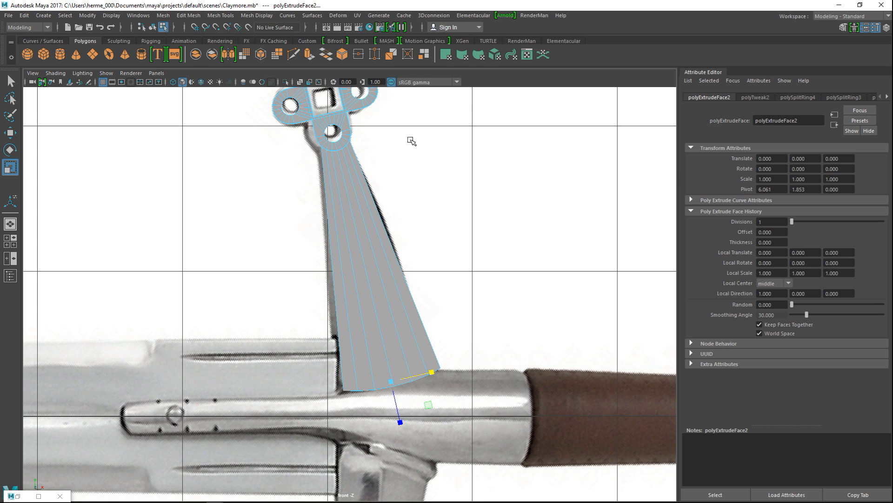
- Insert five evenly spaced edge loops across the arm using the Multiple edge loops option
left_click(244, 17)
mouse_move(221, 15)
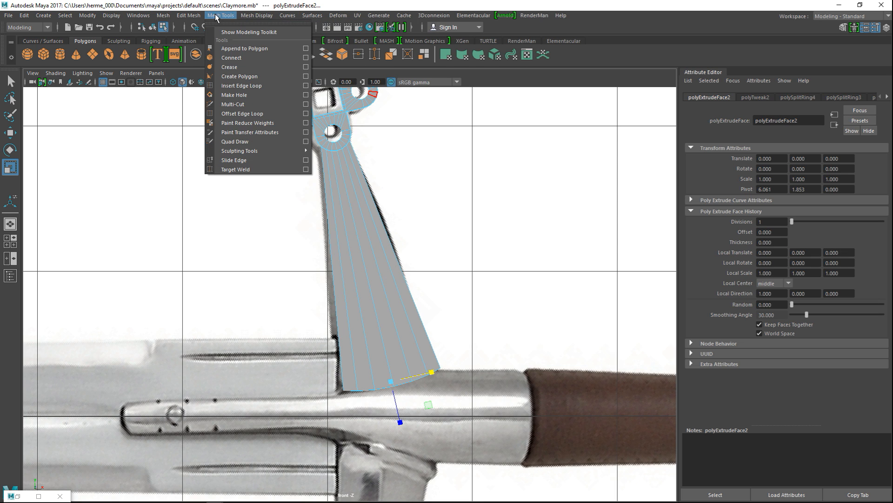
left_click(293, 85)
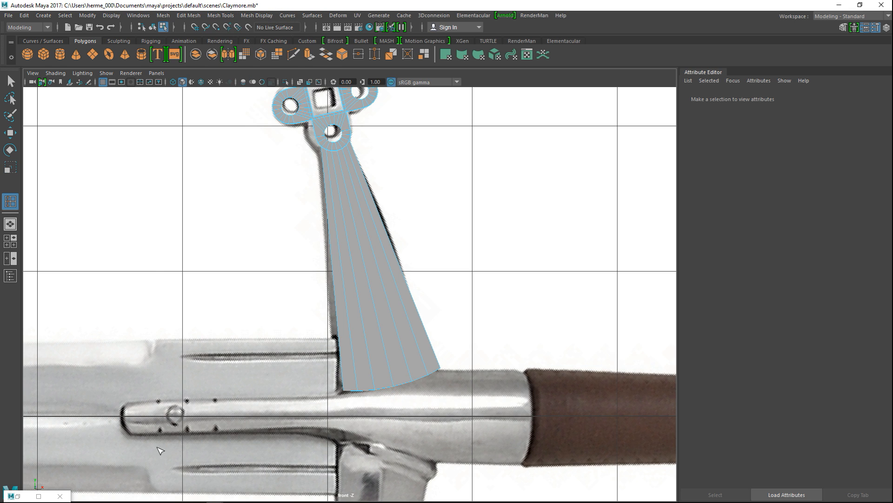
left_click(37, 496)
left_click_drag(74, 104, 1, 109)
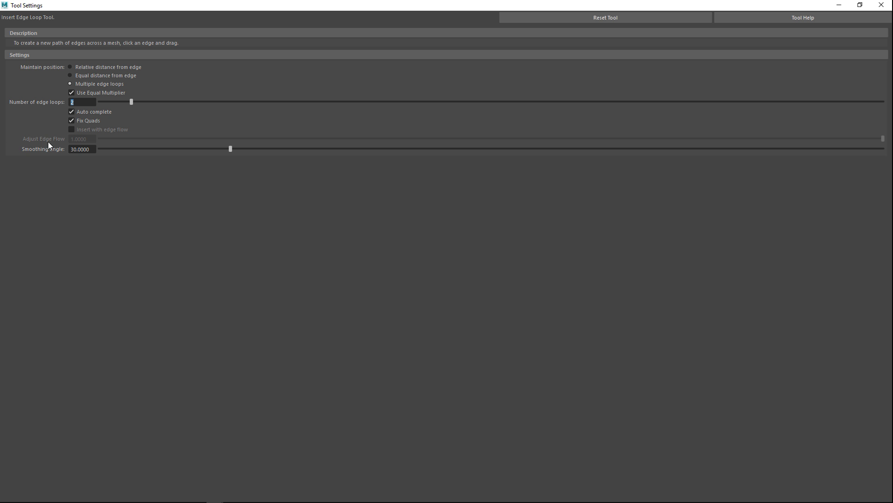
left_click(840, 5)
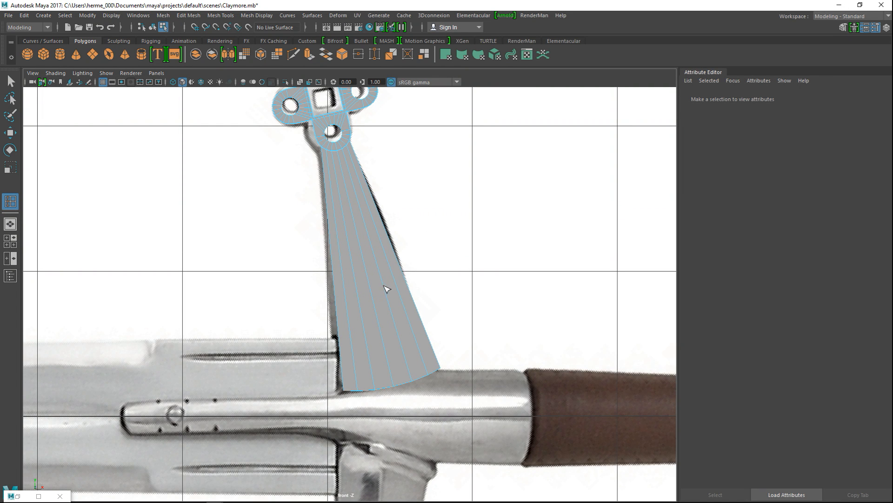
left_click(384, 308)
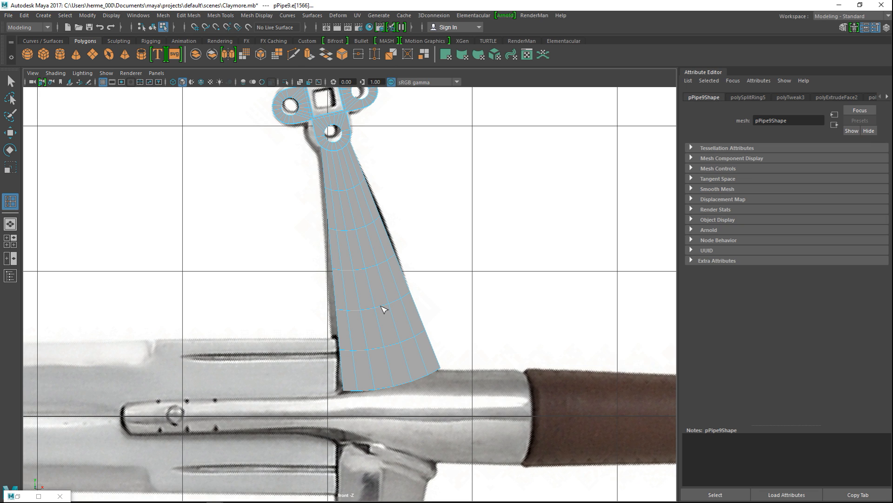
- In wireframe display, move the vertices midway along the arm's grip-side edge outward onto the reference outline
key("q")
key("4")
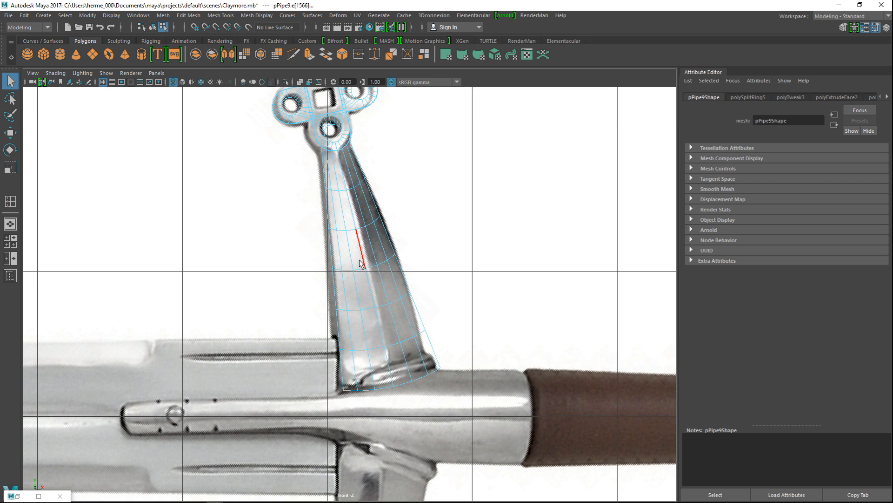
scroll(391, 256, "up", 3)
right_click_drag(384, 238, 341, 225)
scroll(393, 229, "up", 3)
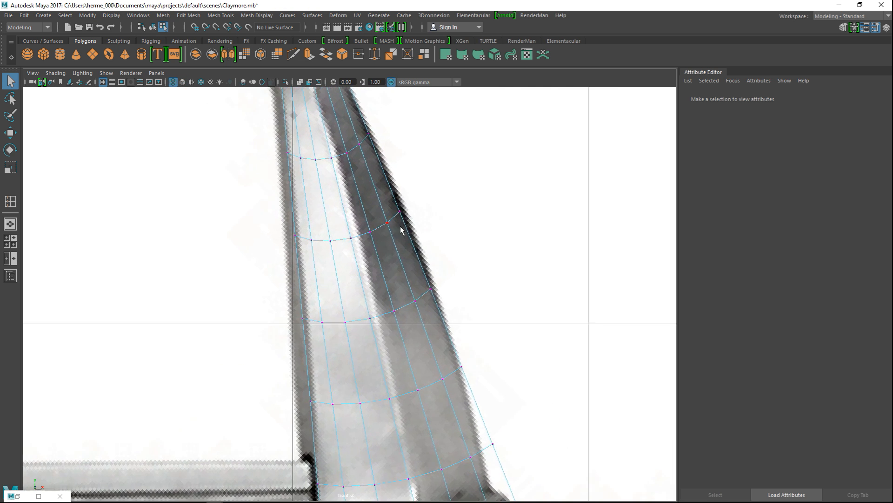
left_click(414, 227)
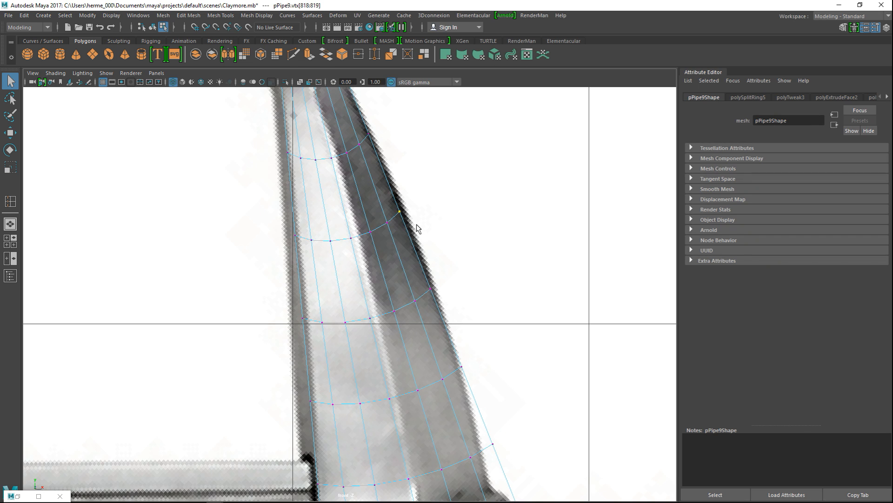
key("w")
left_click_drag(442, 211, 448, 212)
left_click(427, 280)
left_click_drag(478, 289, 483, 289)
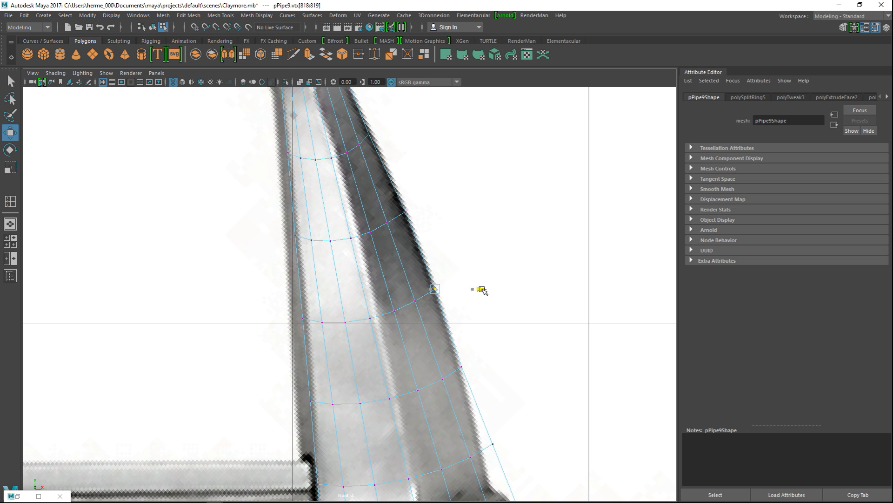
- Adjust the vertices near the arm's base on the grip side to follow the reference outline and its lower corner
middle_click_drag(498, 380, 463, 189, "alt")
left_click_drag(421, 240, 478, 262)
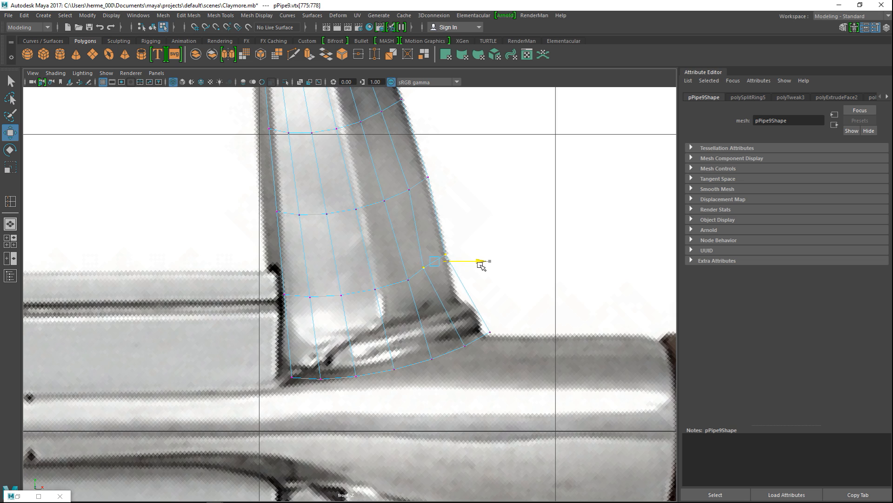
left_click(465, 230)
left_click(423, 268)
left_click_drag(424, 268, 432, 269)
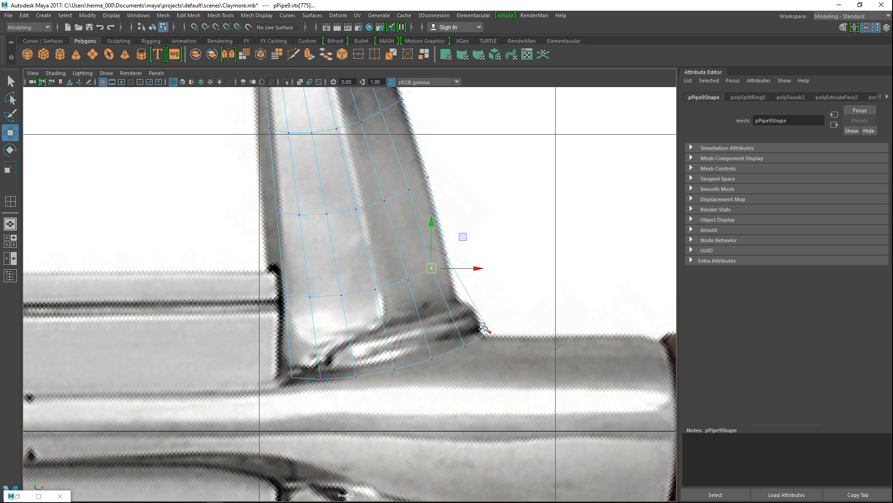
left_click(492, 333)
left_click_drag(491, 335, 464, 346)
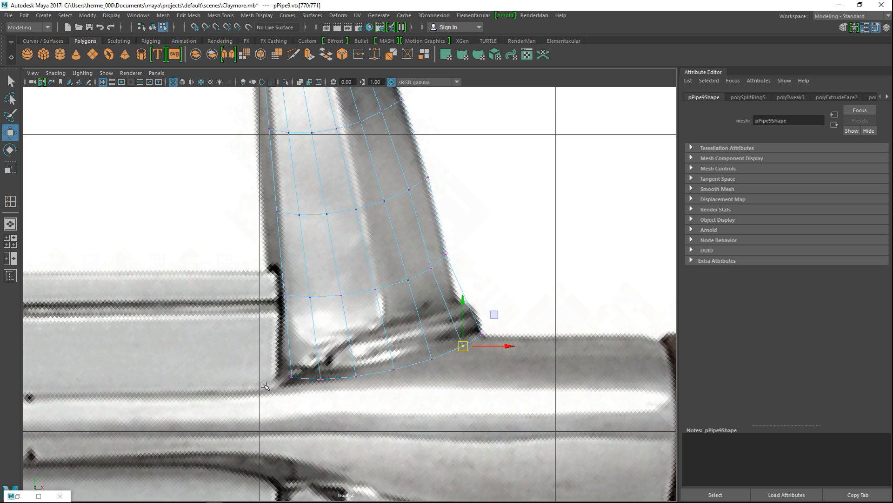
- Examine the arm's shape from different angles in perspective and compare it with the reference sword
left_click(10, 241)
key("space")
scroll(441, 228, "down", 5)
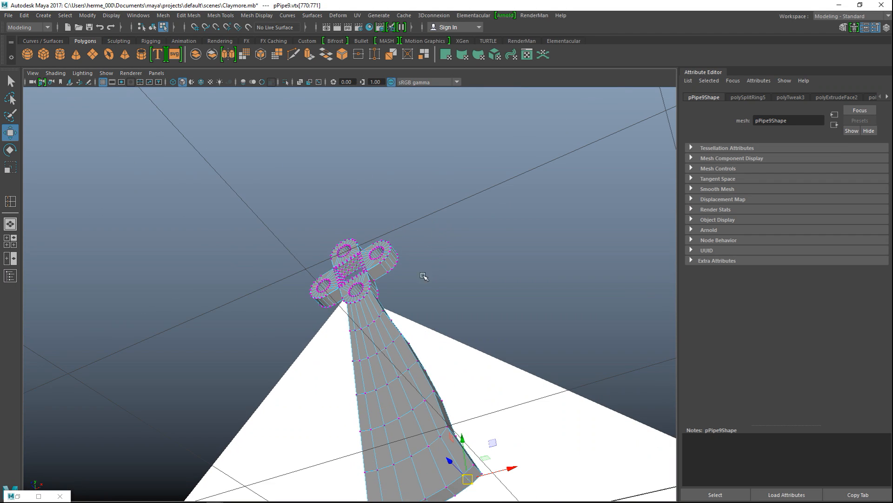
left_click_drag(475, 289, 488, 235, "alt")
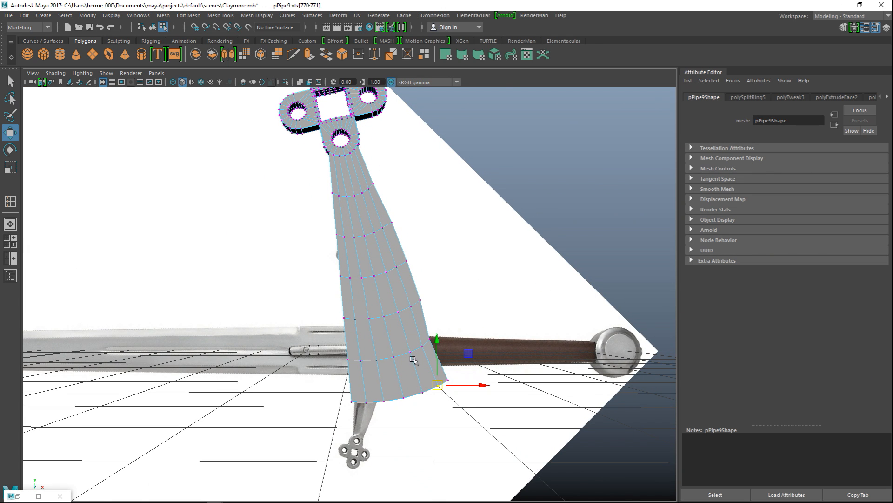
left_click(7, 242)
key("space")
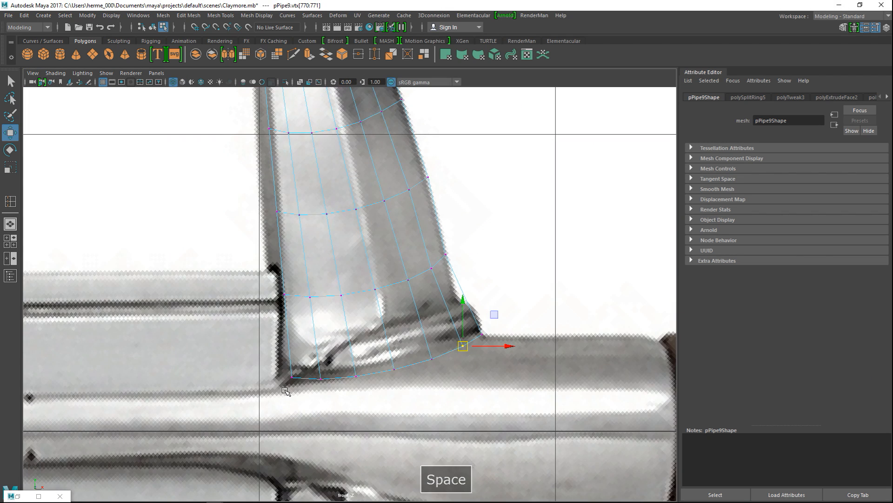
- In shaded display, adjust the grip-side edge vertices near the arm's base and align the blade-side bottom corner with the reference
key("5")
scroll(419, 337, "up", 2)
middle_click_drag(434, 298, 414, 339, "alt")
left_click(403, 240)
left_click_drag(452, 256, 452, 267)
left_click(425, 334)
left_click_drag(478, 347, 487, 352)
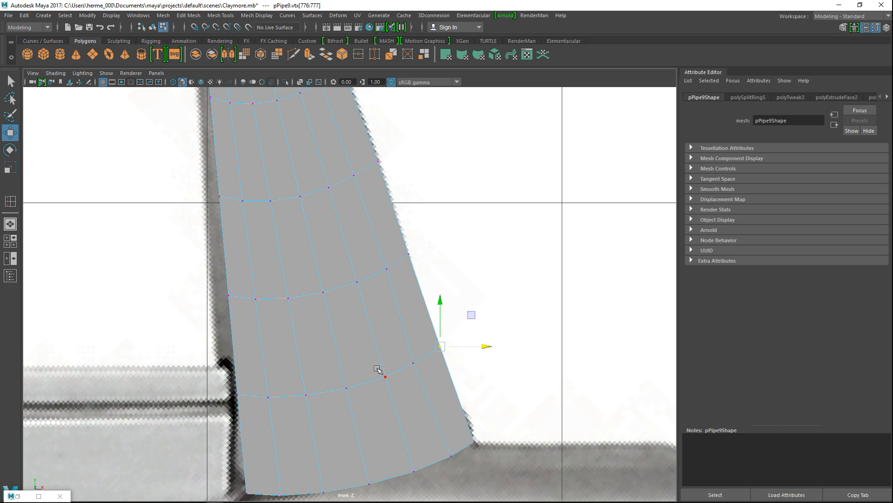
middle_click_drag(377, 368, 419, 211, "alt")
left_click_drag(274, 318, 321, 332)
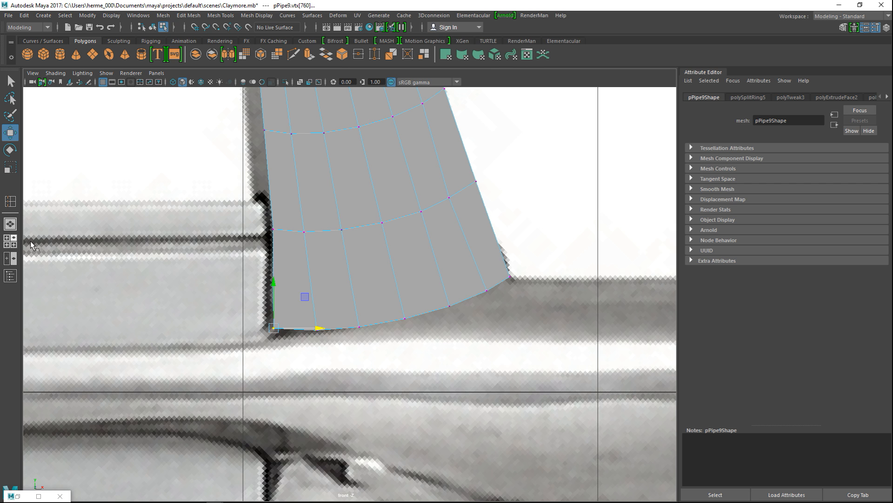
- Preview the arm with smoothing, then return it to unsmoothed display and check its overall fit against the reference
key("space")
key("space")
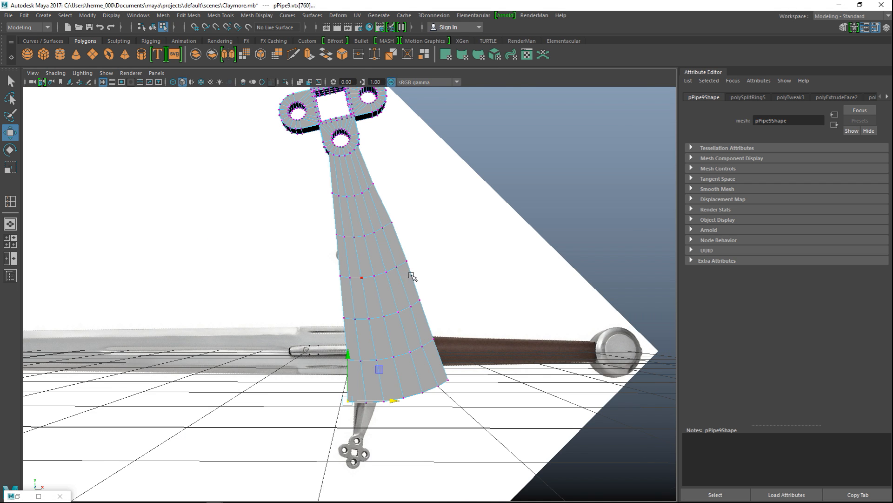
left_click_drag(393, 217, 428, 286, "alt")
right_click_drag(428, 225, 465, 212)
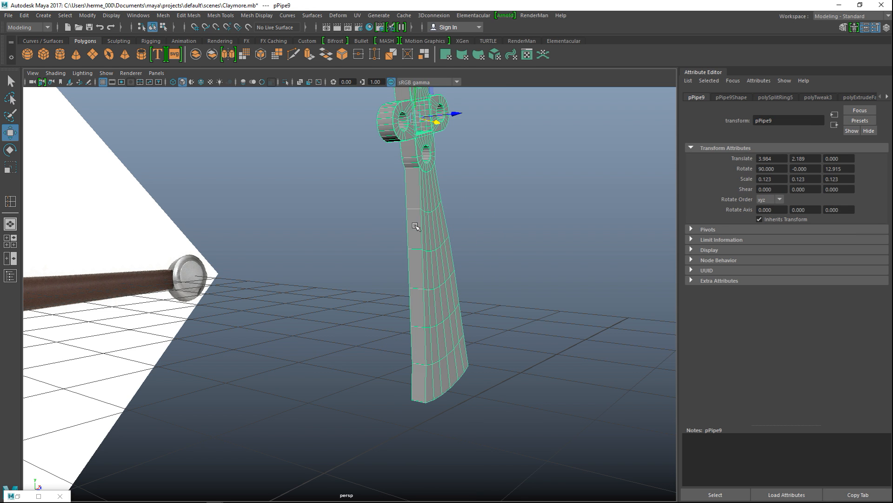
key("3")
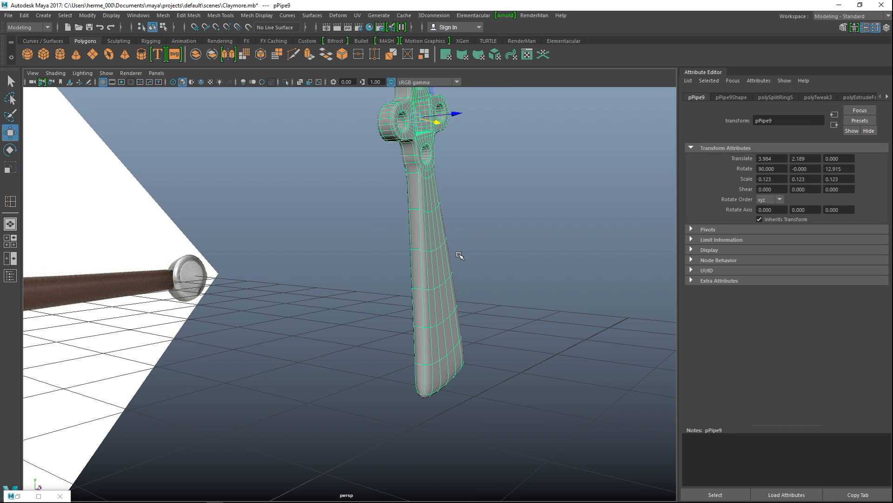
key("1")
left_click_drag(519, 290, 467, 293, "alt")
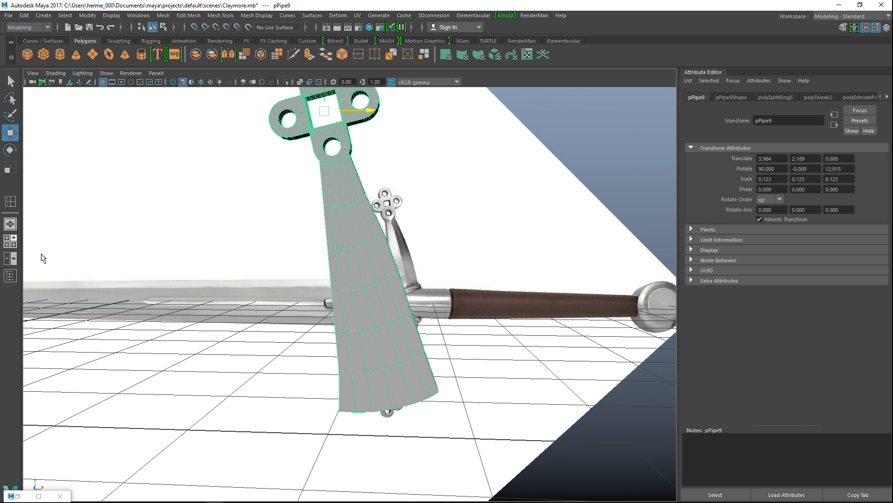
key("space")
key("space")
scroll(392, 303, "down", 10)
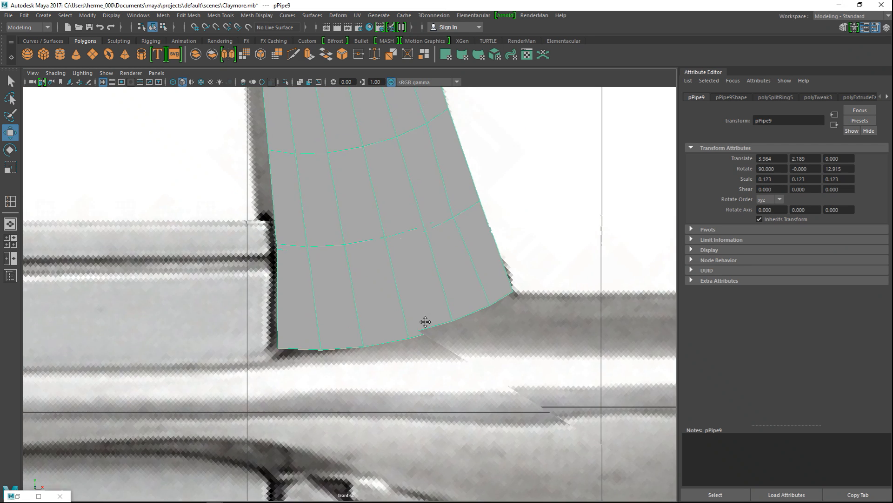
scroll(464, 315, "up", 7)
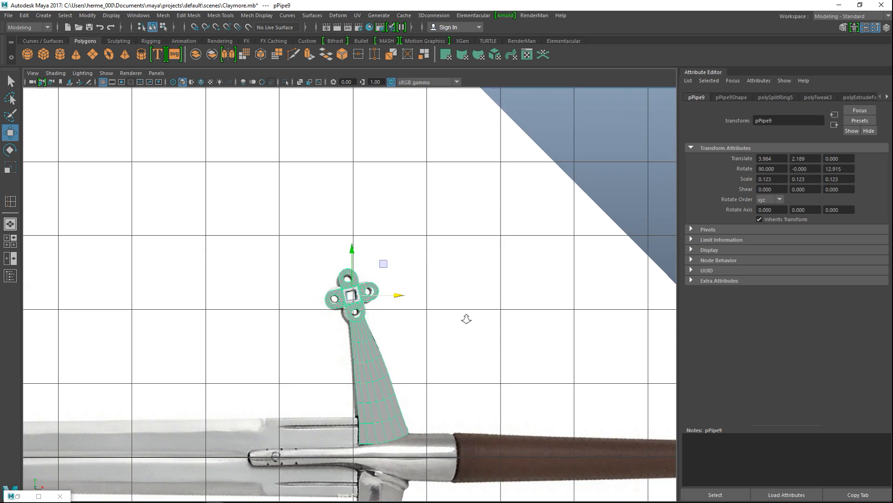
scroll(396, 170, "up", 3)
- Select all vertices along the arm's grip-side edge and scale them together in depth to thin that edge
right_click_drag(367, 252, 319, 225)
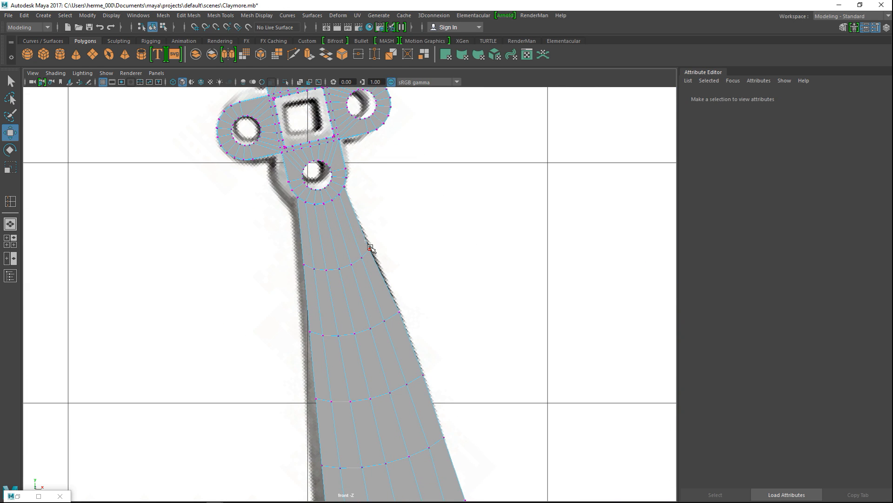
left_click_drag(368, 245, 384, 259)
left_click_drag(410, 318, 410, 319, "shift")
left_click_drag(417, 365, 438, 386, "shift")
middle_click_drag(483, 365, 439, 250, "alt")
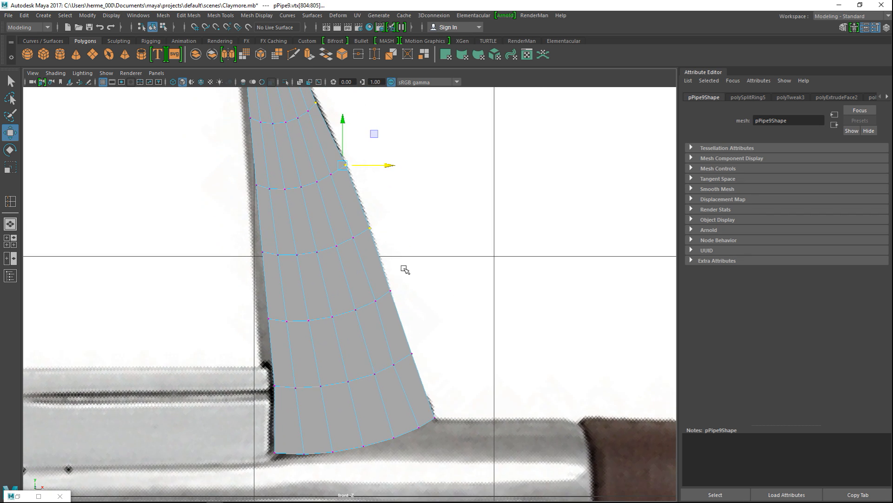
left_click_drag(387, 287, 435, 373, "shift")
left_click_drag(437, 417, 463, 432, "shift")
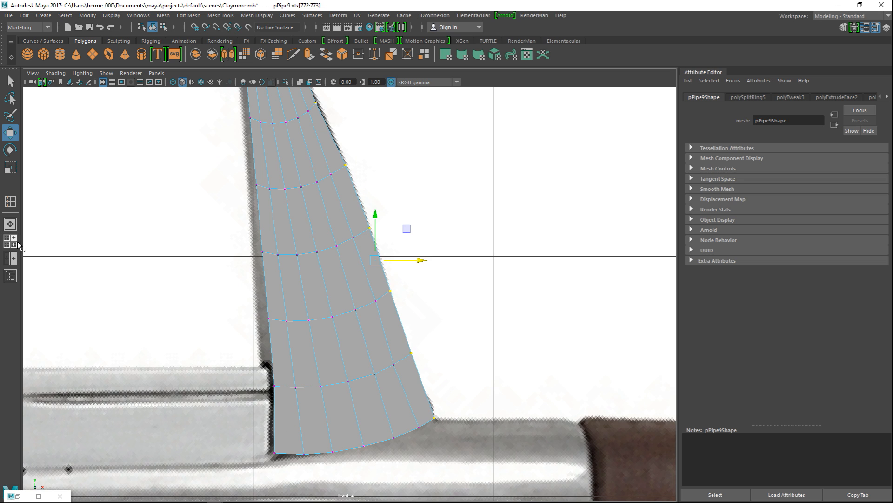
key("space")
key("space")
left_click_drag(463, 281, 417, 300, "alt")
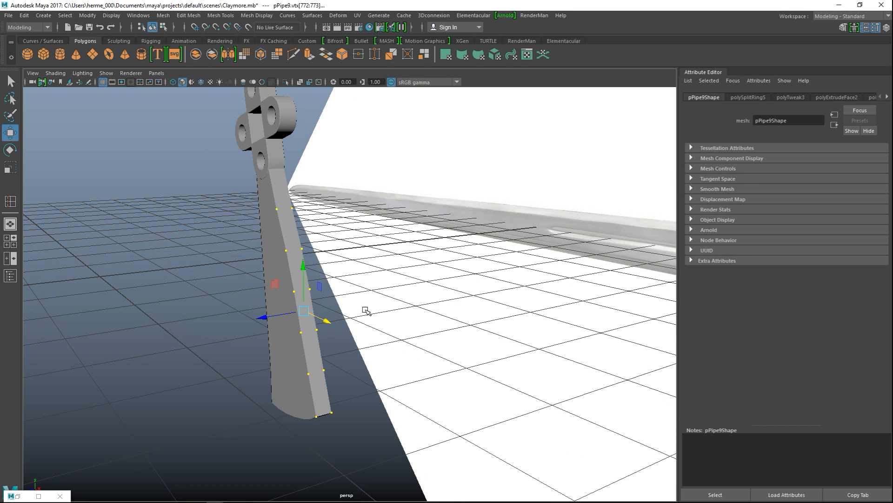
key("r")
left_click_drag(266, 318, 298, 320)
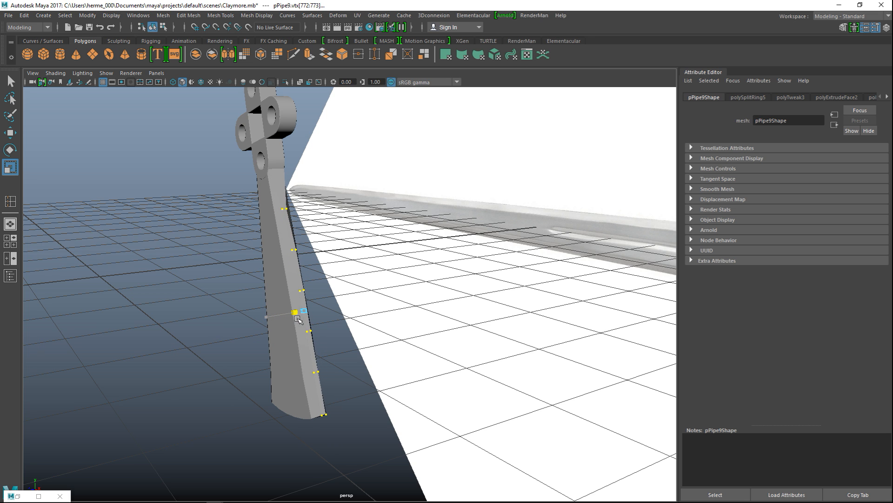
left_click(199, 269)
scroll(200, 277, "up", 4)
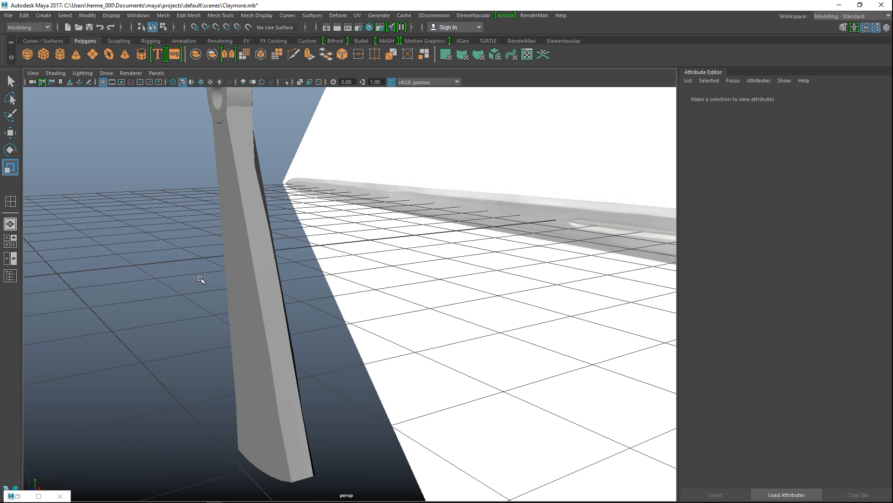
left_click_drag(199, 309, 324, 279, "alt")
- Select all vertices along the arm's blade-side edge and scale them together in depth to match the thinned grip side
left_click(427, 259)
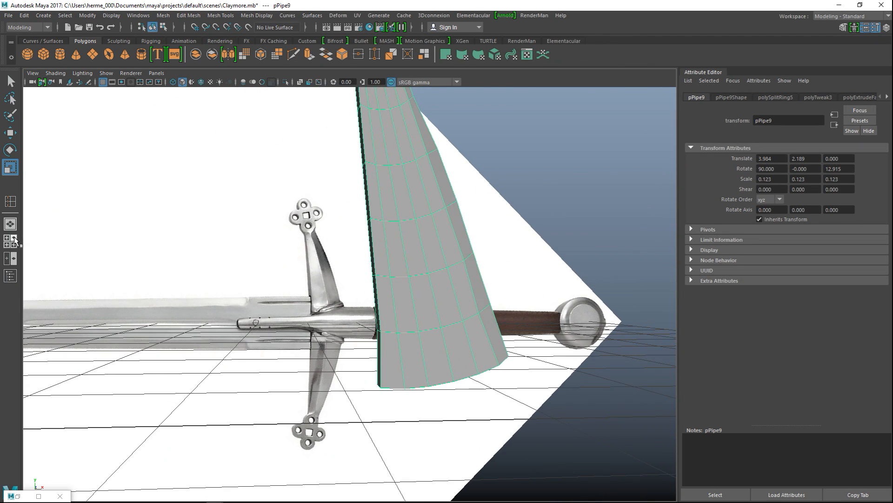
key("space")
key("space")
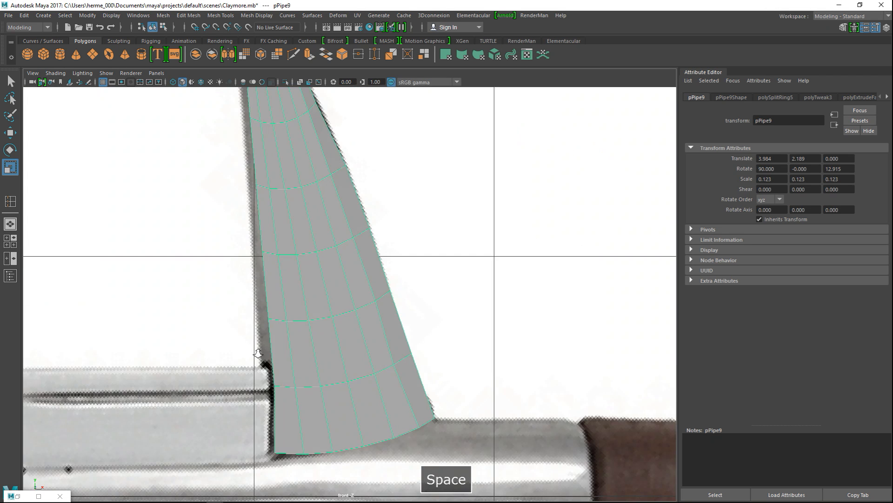
scroll(259, 355, "down", 6)
scroll(280, 343, "up", 4)
right_click_drag(297, 201, 250, 199)
scroll(280, 194, "up", 2)
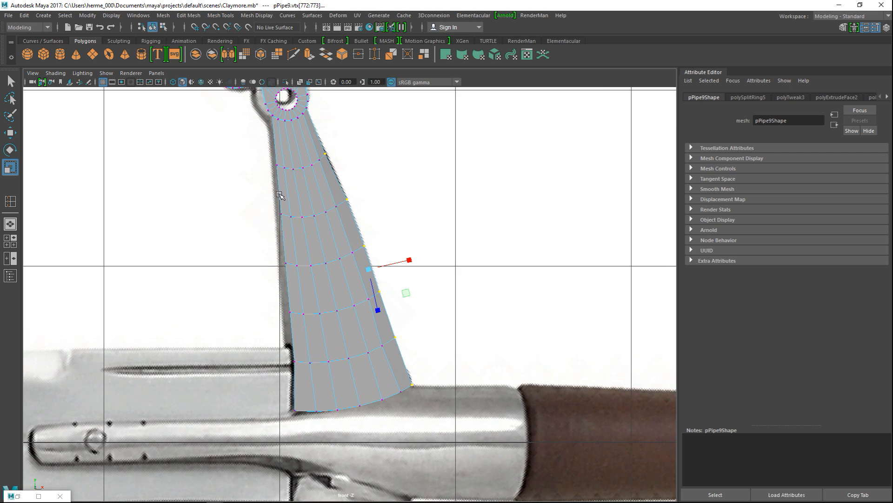
left_click(281, 188)
left_click_drag(286, 226, 286, 227, "shift")
left_click(286, 263, "shift")
left_click(293, 314, "shift")
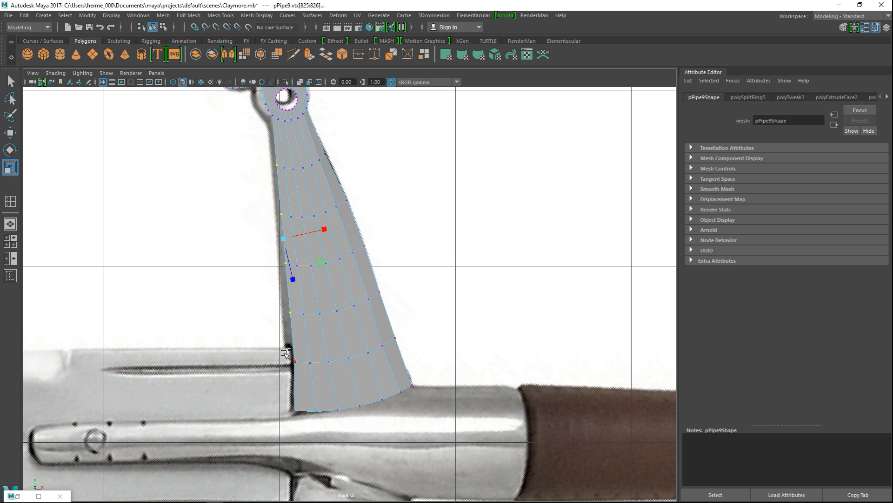
left_click(305, 409, "shift")
left_click(294, 410, "shift")
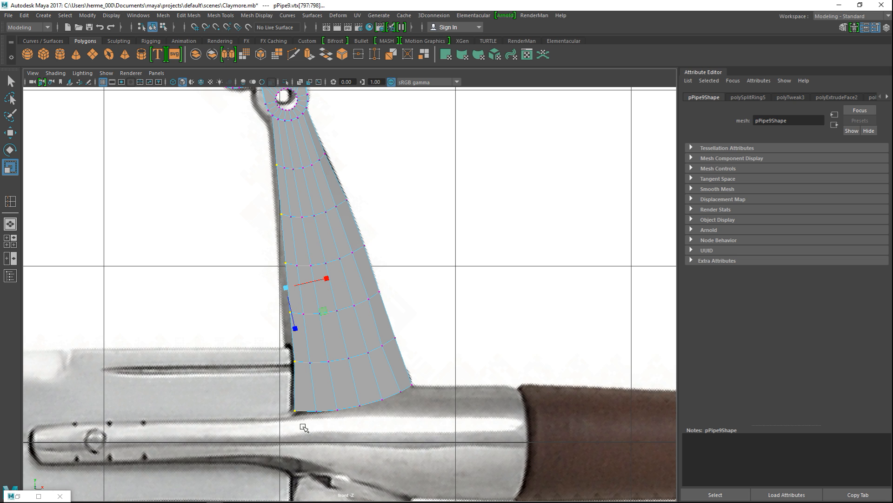
key("space")
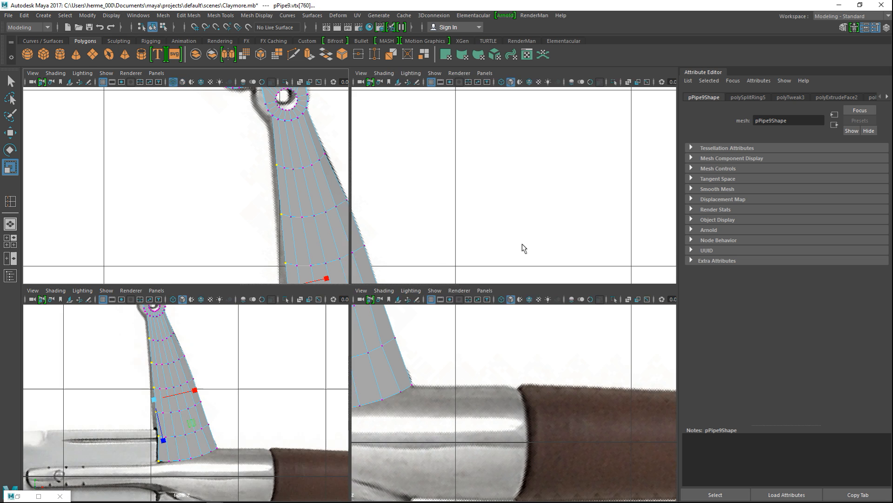
key("space")
left_click_drag(423, 285, 423, 264, "alt")
left_click(307, 329)
scroll(344, 345, "down", 3)
- Extrude the faces on the underside of the arm's base and move them down toward the sword's centreline
left_click_drag(350, 335, 285, 389, "alt")
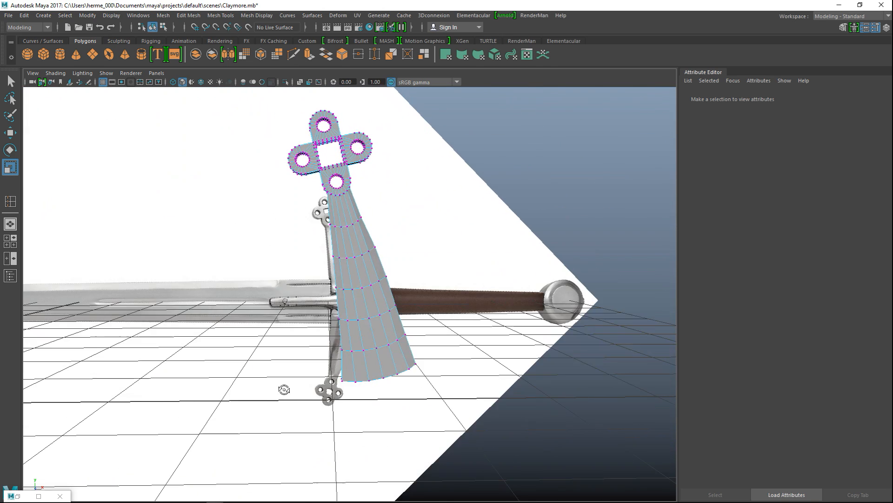
mouse_move(398, 407)
left_mouse_down("alt")
mouse_move(413, 397)
mouse_move(402, 402)
left_mouse_up("alt")
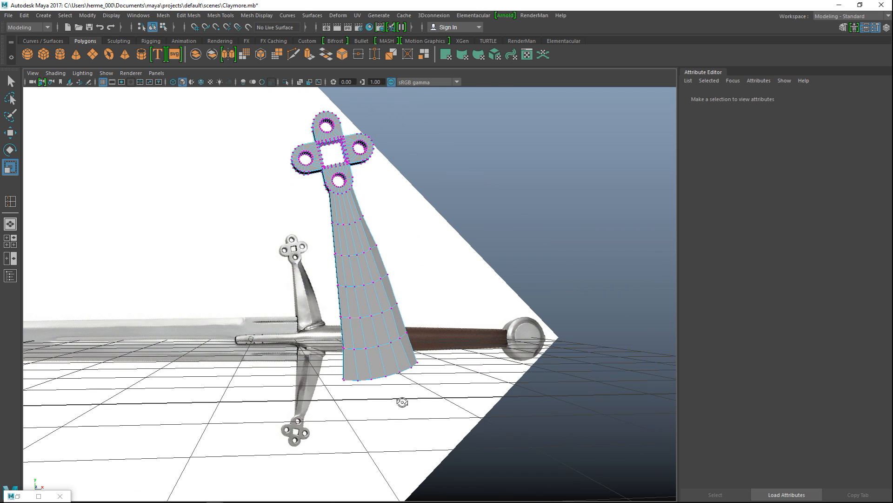
left_click_drag(374, 363, 337, 325, "alt")
right_click_drag(339, 296, 337, 252)
scroll(426, 307, "up", 4)
left_click(435, 189)
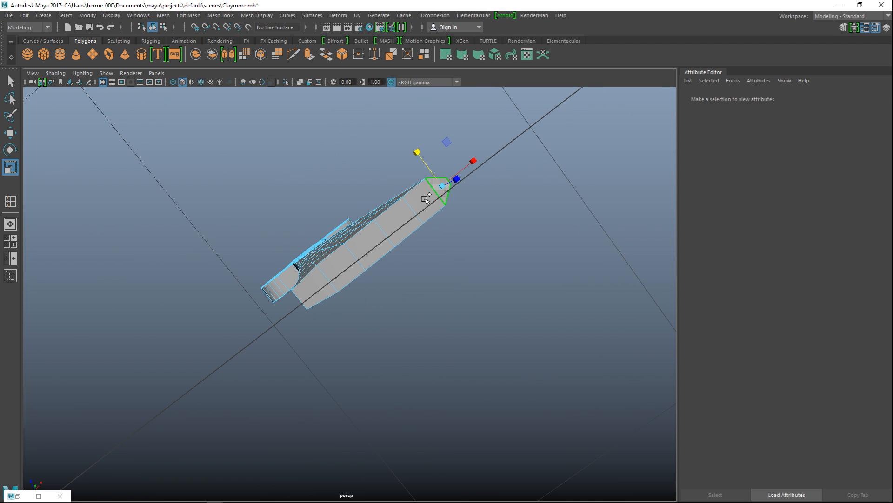
left_click(382, 245, "shift")
left_click(346, 266, "shift")
left_click(316, 296, "shift")
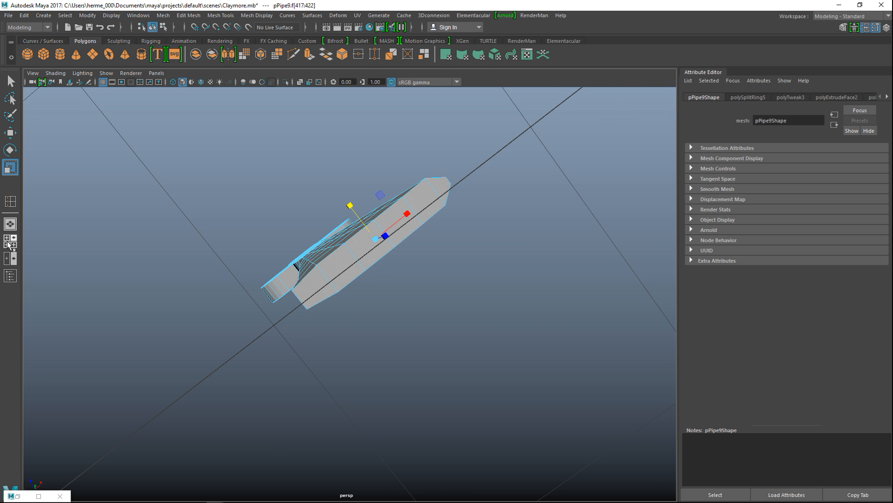
left_click(8, 243)
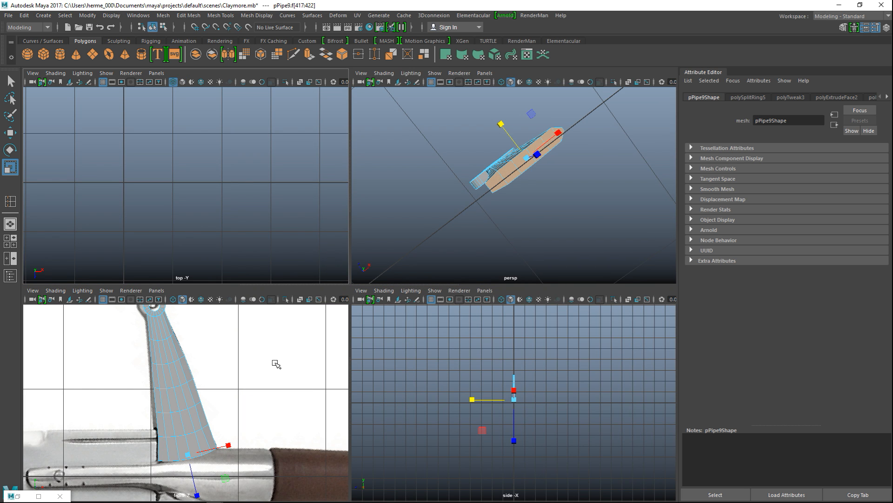
key("ctrl+e")
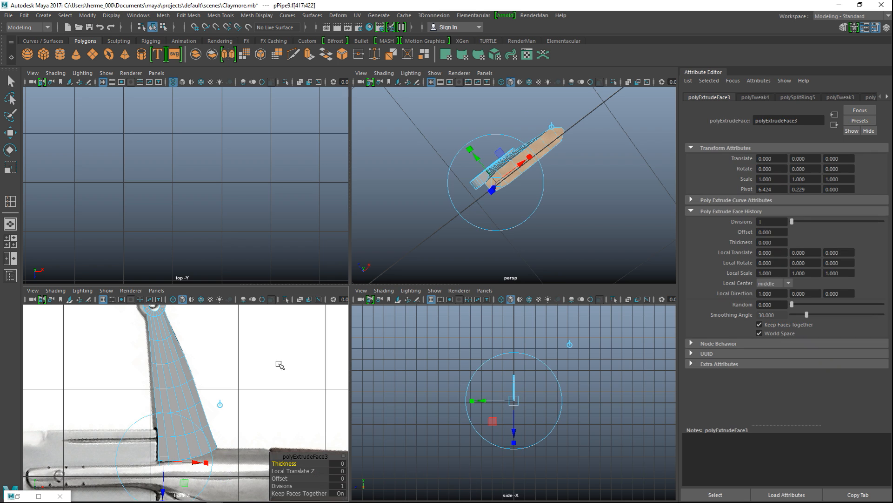
key("space")
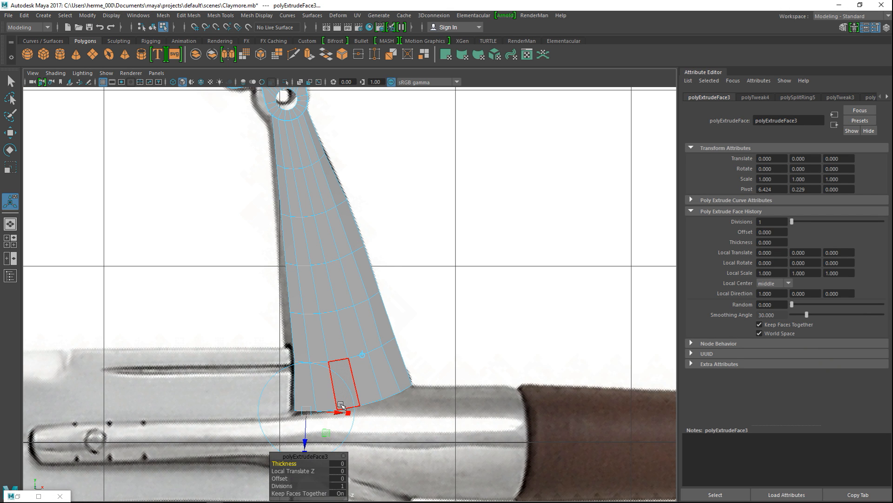
key("w")
left_click_drag(353, 353, 352, 371)
- Snap each lower vertex of the extruded base down onto the grid line along the sword's centre to flatten its bottom edge
middle_click_drag(382, 434, 380, 327, "alt")
scroll(386, 352, "up", 2)
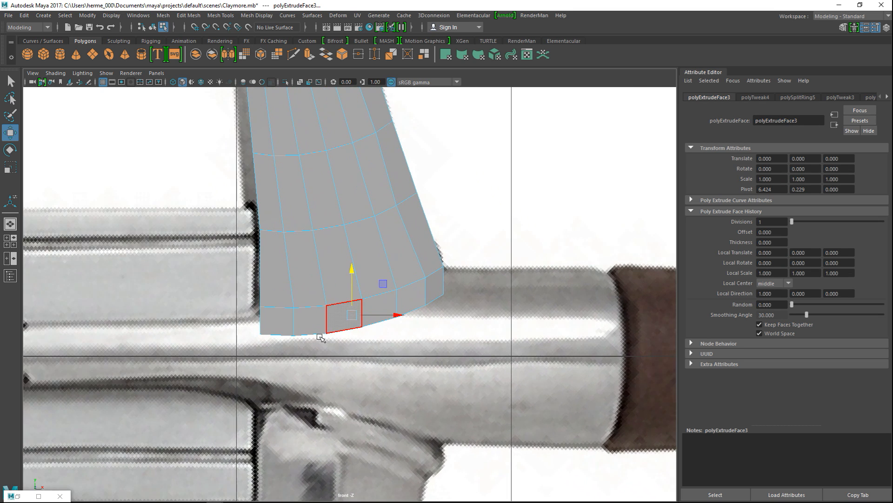
right_click_drag(272, 334, 222, 227)
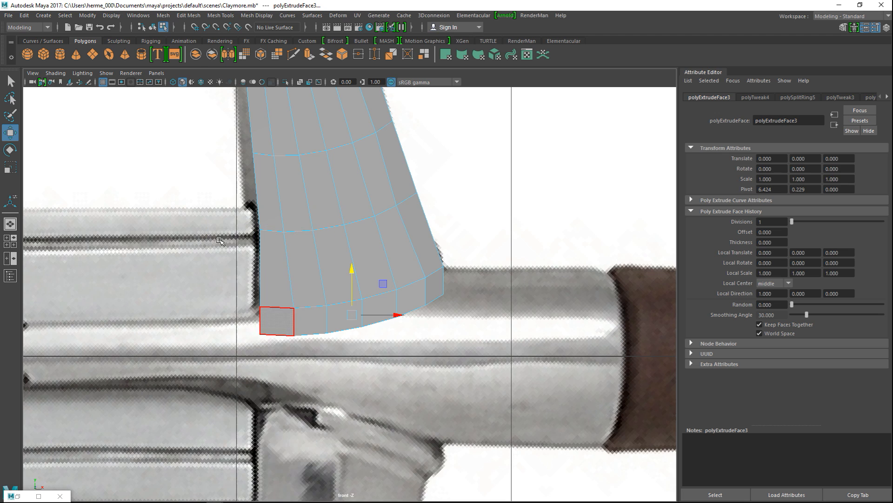
left_click(289, 362)
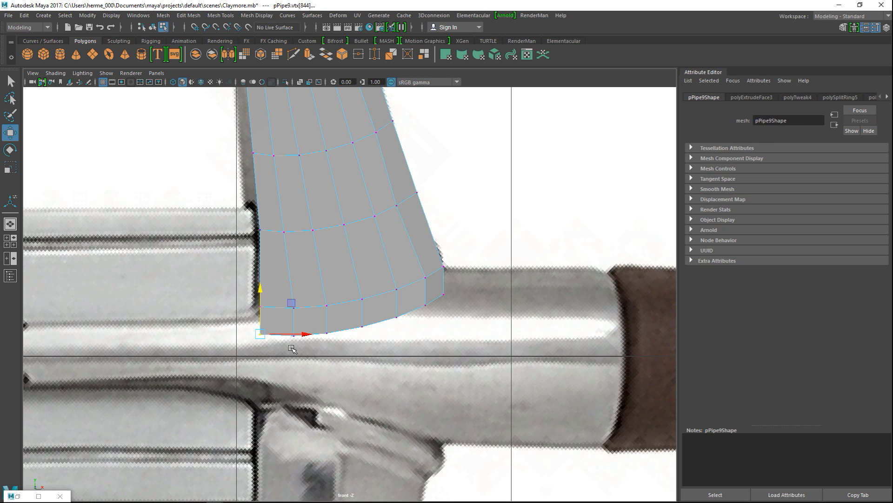
key("x")
left_click_drag(260, 289, 313, 354)
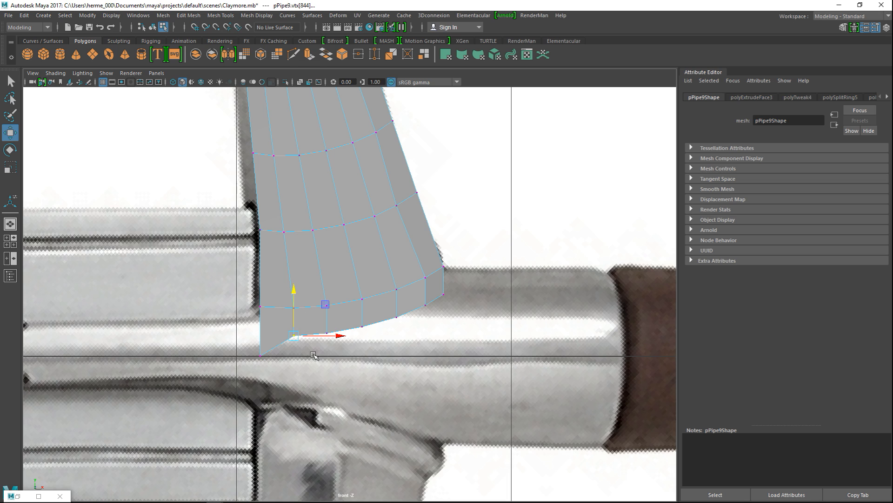
left_click_drag(291, 293, 293, 313)
left_click_drag(318, 348, 345, 331)
left_click_drag(321, 292, 369, 338)
left_click_drag(359, 281, 405, 328)
key("x")
left_click_drag(397, 271, 432, 315)
left_click_drag(425, 256, 460, 303)
left_click_drag(443, 256, 430, 369)
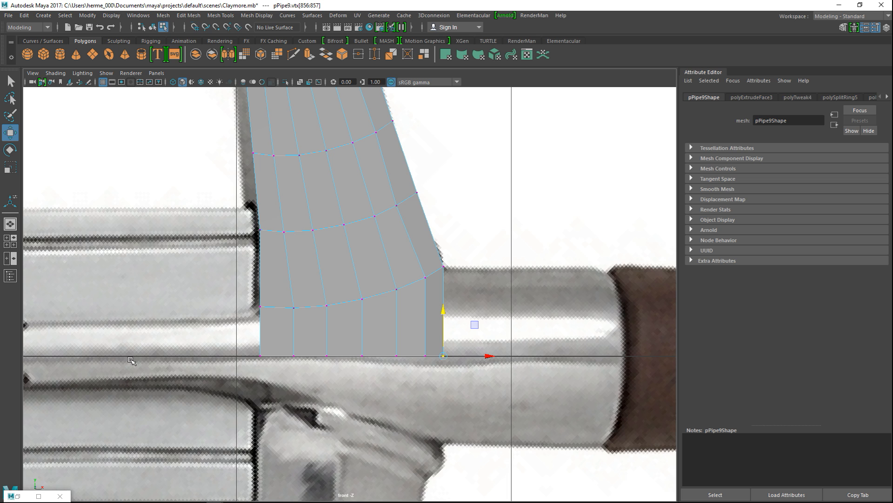
- Delete the faces closing the underside of the arm's base, and reselect the arm as a whole object
left_click(10, 240)
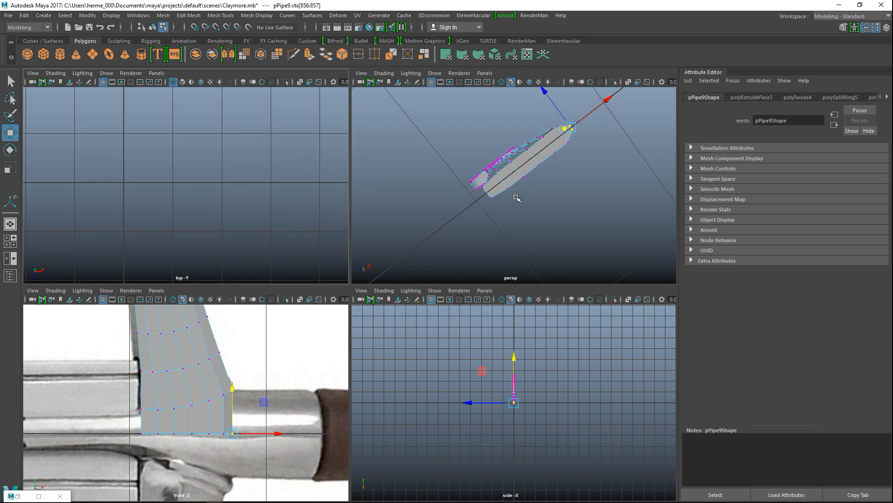
key("space")
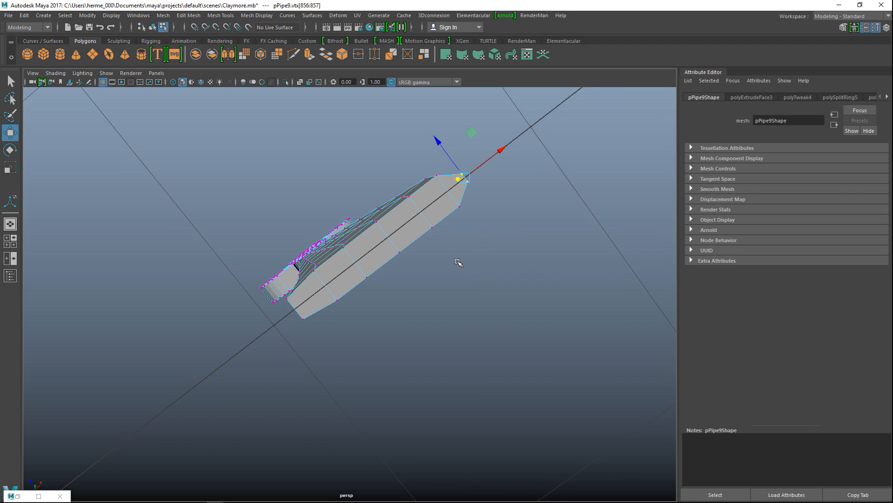
left_click_drag(458, 263, 478, 261, "alt")
right_click_drag(340, 263, 339, 255)
left_click(338, 262)
left_click_drag(379, 266, 462, 241)
left_click(460, 241, "shift")
left_click(490, 236, "shift")
left_click(513, 234, "shift")
left_click_drag(525, 334, 465, 303, "alt")
key("Delete")
left_click_drag(503, 241, 393, 253, "alt")
right_click_drag(389, 224, 423, 214)
left_click(328, 255)
- Move the arm's pivot from the four-lobed ornament down to the sword's centreline in the front view
left_click(10, 241)
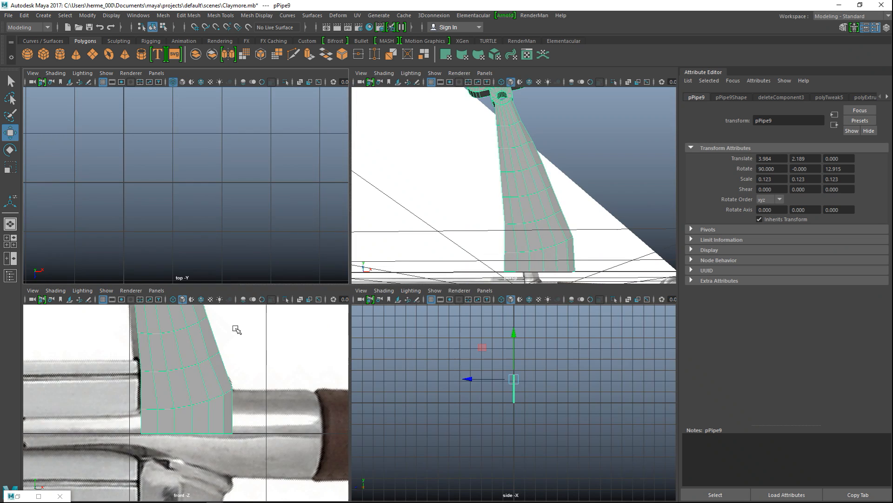
key("space")
scroll(405, 345, "up", 5)
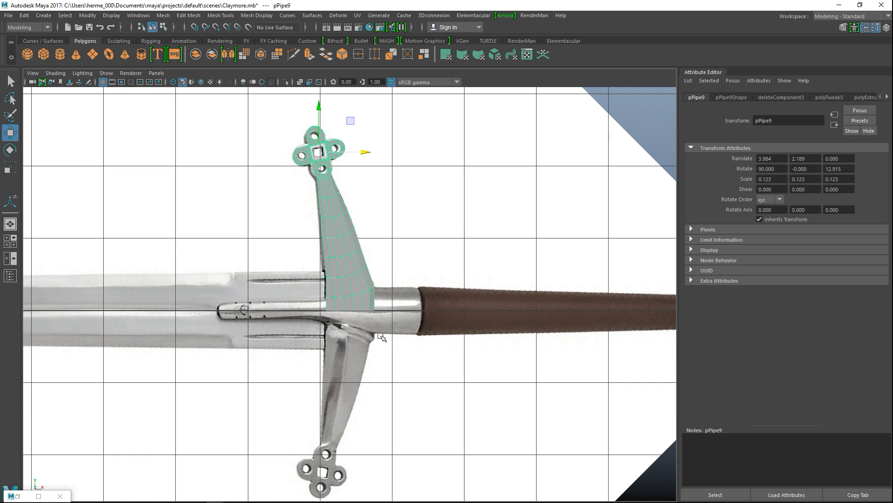
key("Insert")
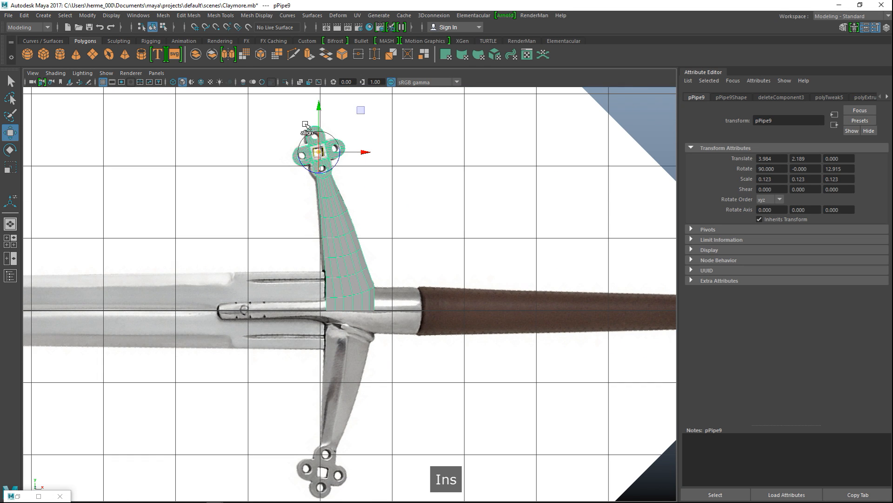
left_click_drag(319, 106, 355, 262)
scroll(351, 265, "up", 3)
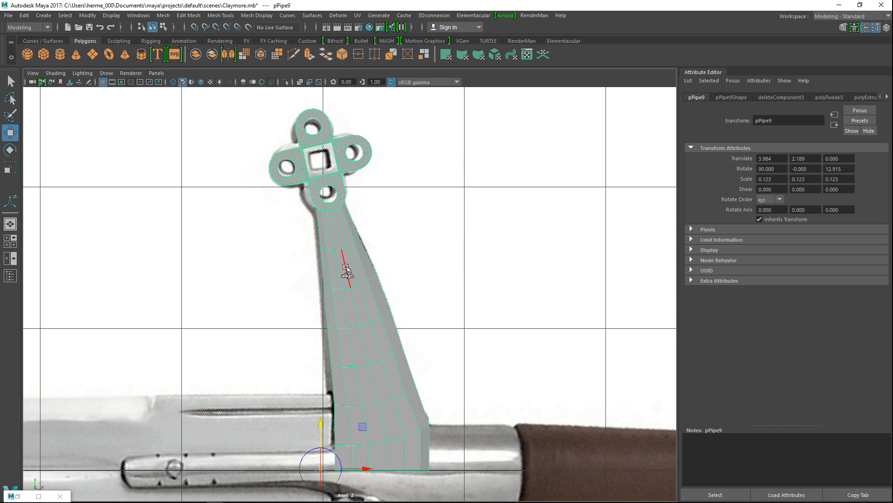
scroll(434, 261, "up", 3)
scroll(445, 308, "up", 2)
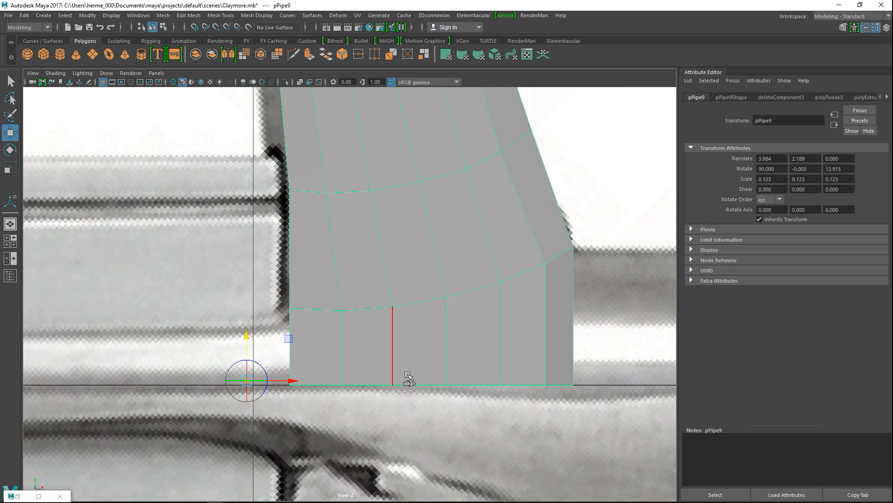
- Position the pivot at the middle of the arm's base and snap it onto the base's bottom edge
key("x")
left_click_drag(294, 380, 441, 381)
left_click_drag(302, 380, 455, 391)
key("v")
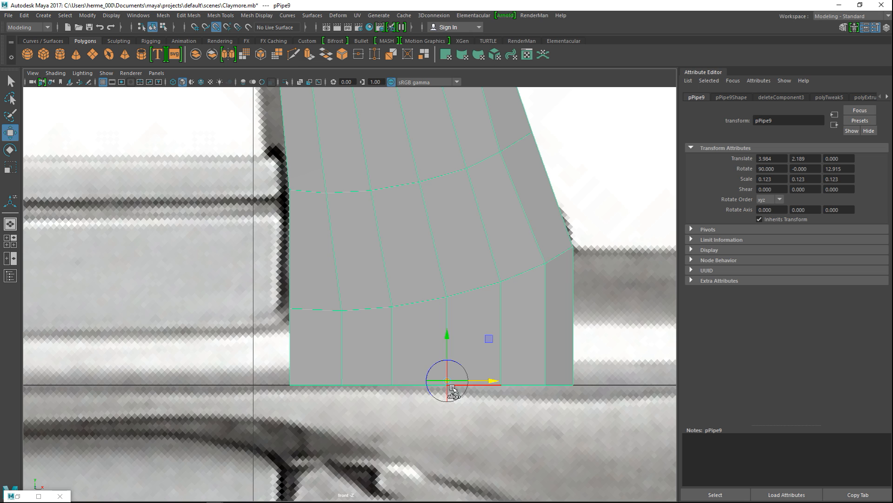
left_click_drag(446, 340, 440, 410)
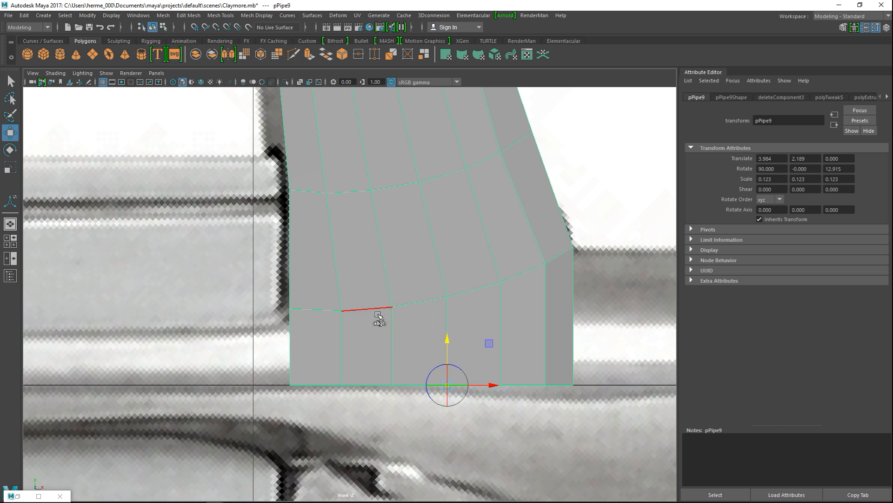
scroll(379, 317, "down", 10)
key("f")
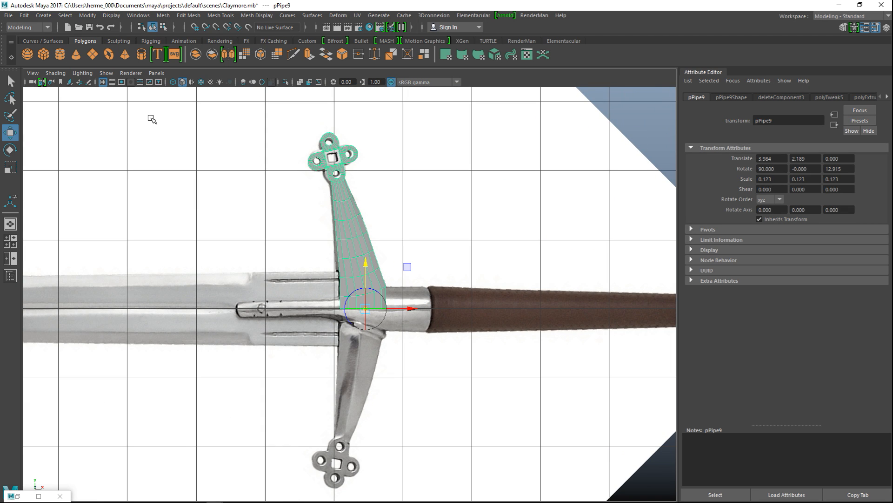
key("Insert")
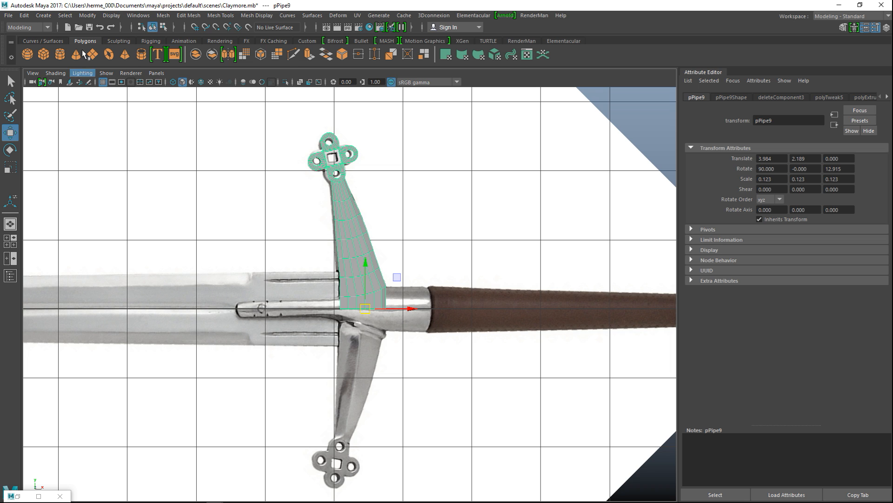
- Create a mirrored copy of the arm with Duplicate Special, using a Y scale of -1
left_click(25, 16)
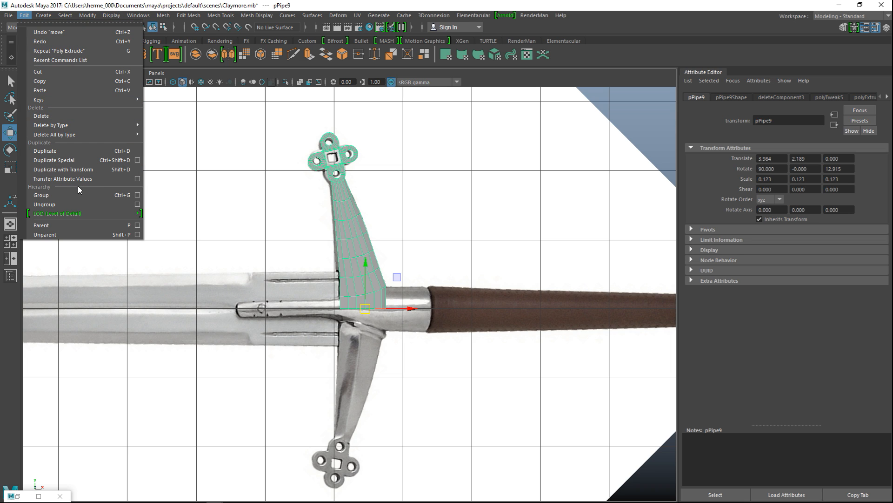
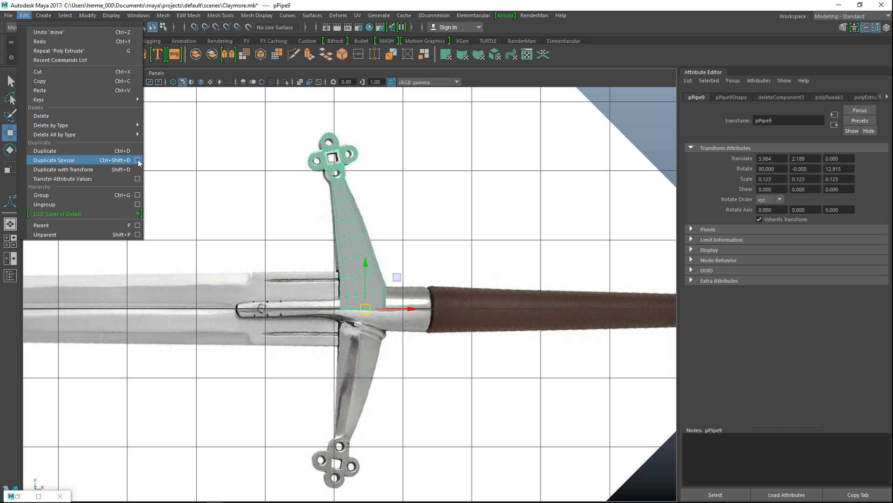
left_click(138, 160)
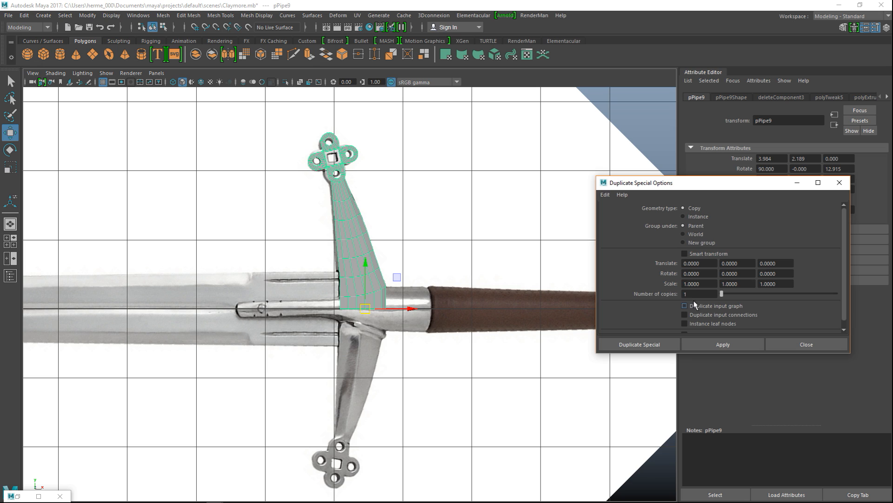
double_click(749, 283)
left_click(658, 345)
left_click_drag(366, 265, 378, 328)
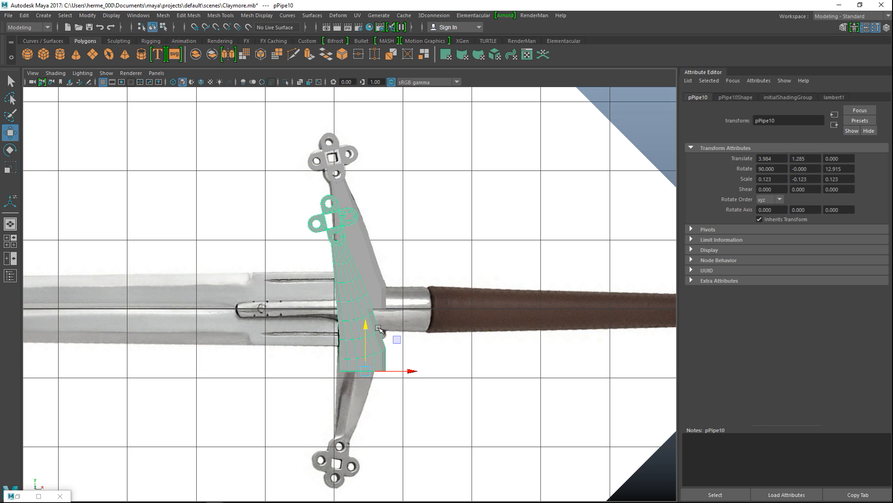
key("ctrl+z")
key("ctrl+z")
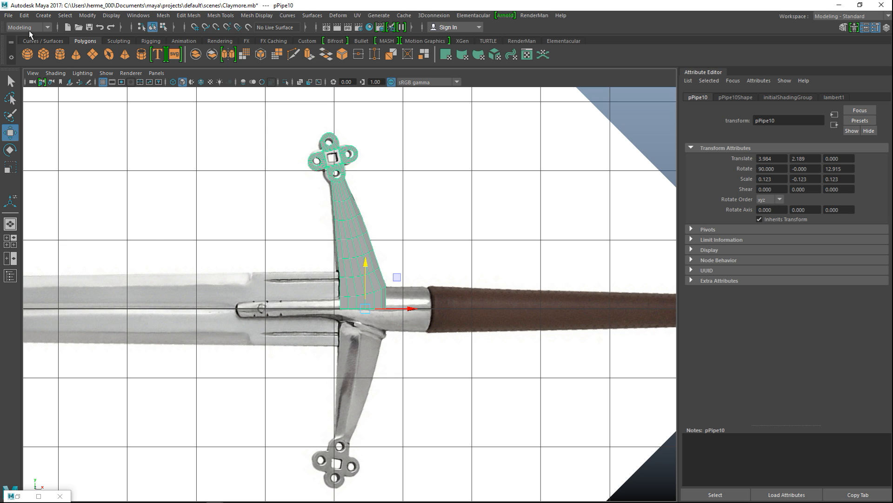
- Reopen the Duplicate Special options to check the settings used for the mirrored copy
left_click(22, 17)
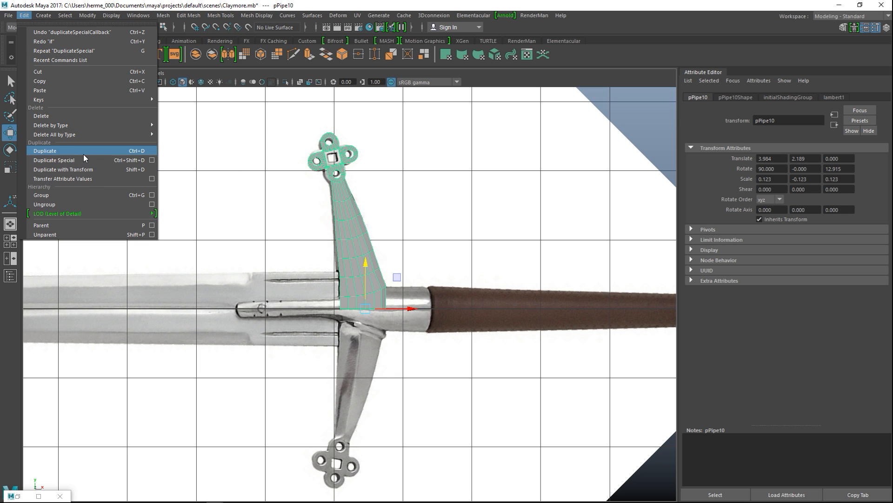
left_click(151, 160)
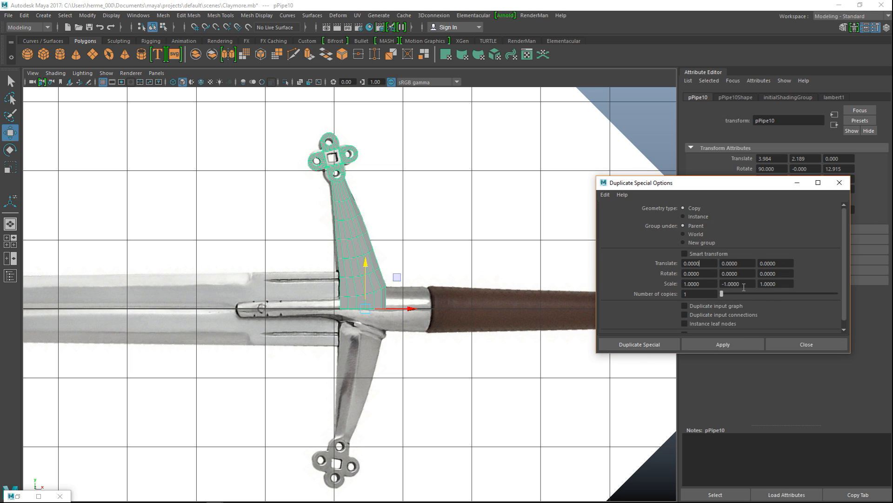
- Duplicate the arm and rotate the copy about its base so it points to the opposite side of the sword
key("F9")
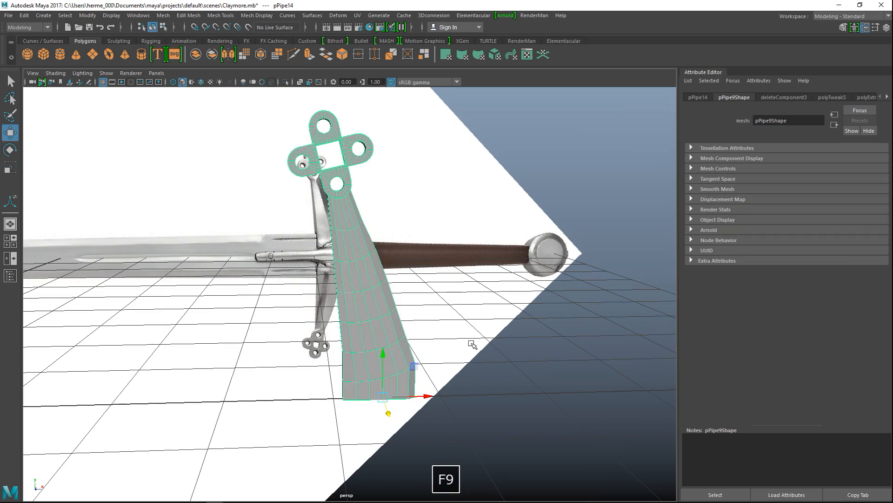
left_click_drag(472, 343, 508, 340, "alt")
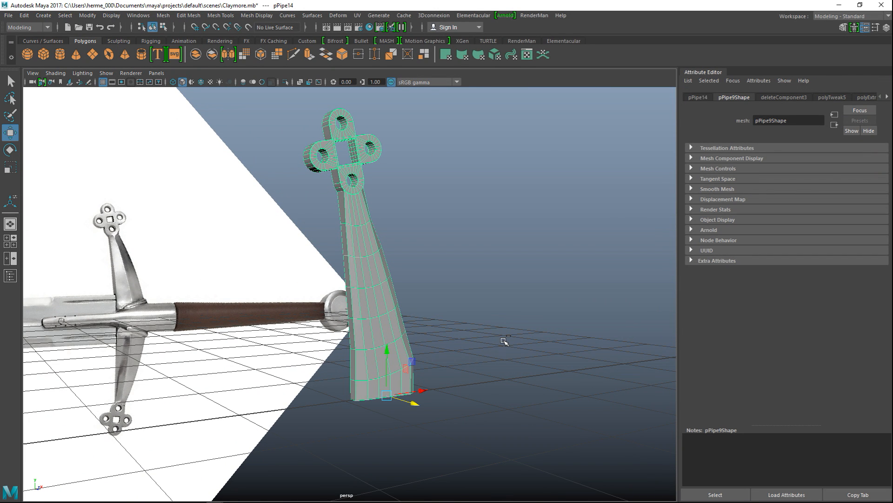
key("ctrl+d")
key("e")
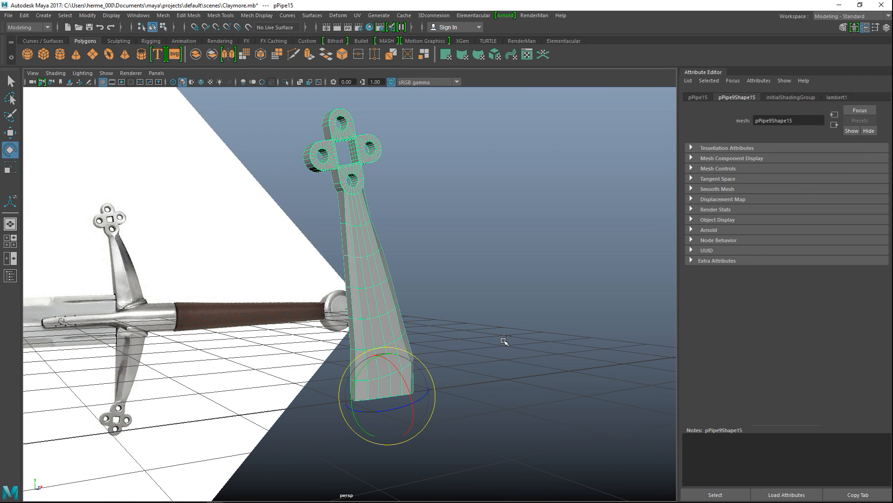
left_click_drag(394, 366, 411, 396)
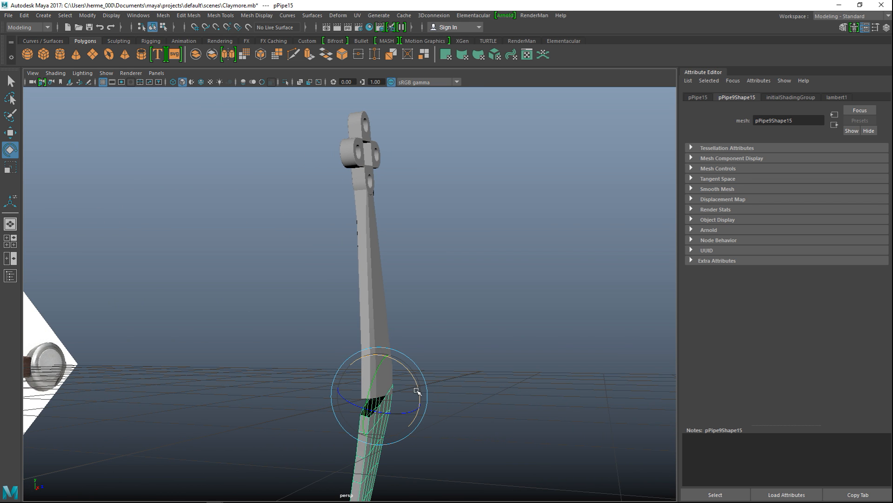
left_click_drag(427, 391, 430, 386)
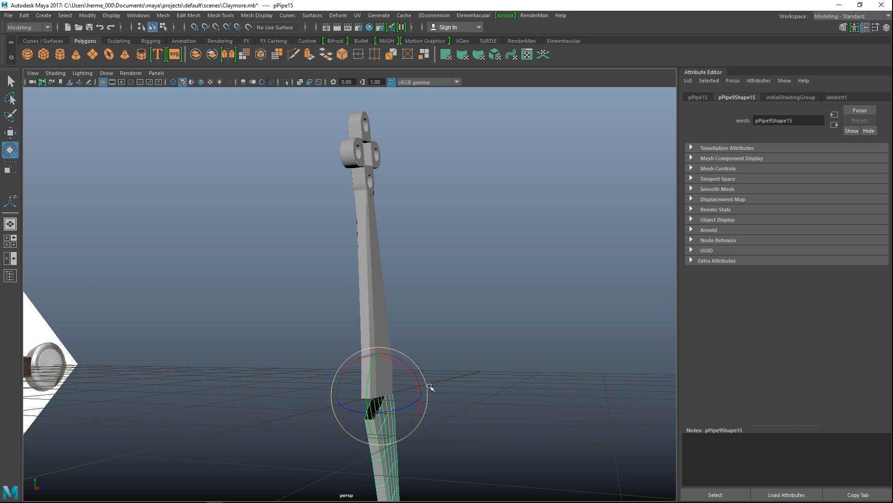
- Rotate the copied arm in the front view to line it up with the reference's lower crossguard arm
left_click_drag(476, 402, 428, 412, "alt")
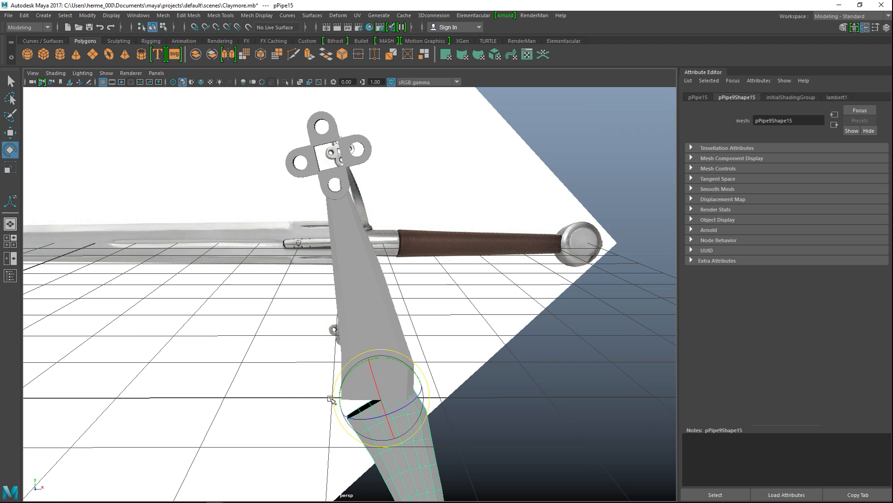
left_click(16, 244)
key("space")
middle_click_drag(430, 376, 452, 313, "alt")
left_click_drag(425, 270, 401, 274)
scroll(452, 285, "up", 1)
middle_click_drag(464, 334, 443, 431, "alt")
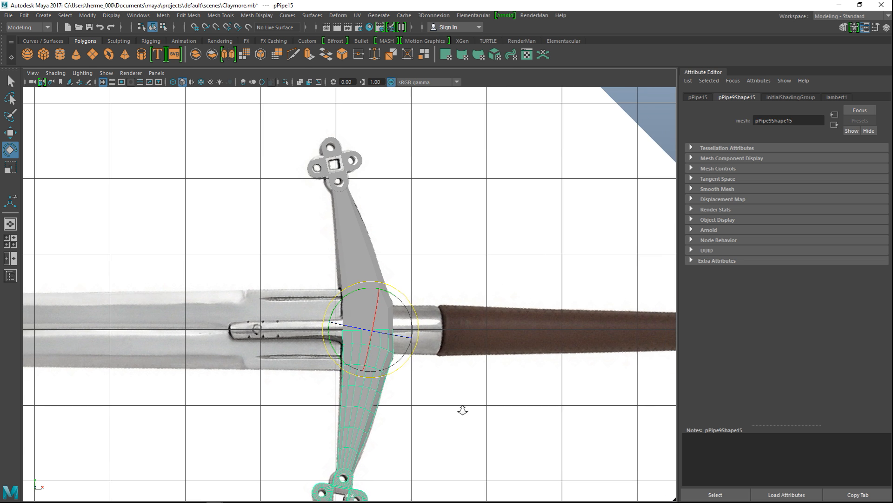
- Examine the joint between the two arms and compare the transform values of the upper and lower halves
scroll(462, 407, "up", 2)
scroll(482, 407, "up", 2)
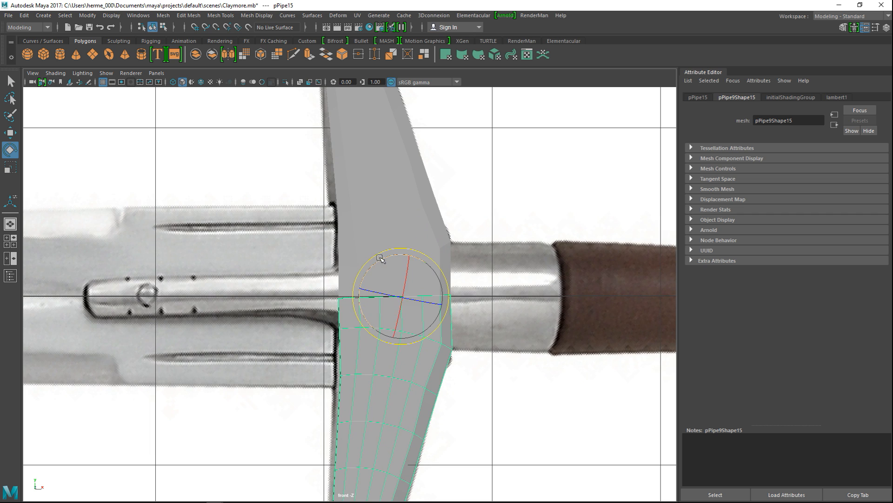
scroll(380, 258, "up", 3)
left_click(458, 243)
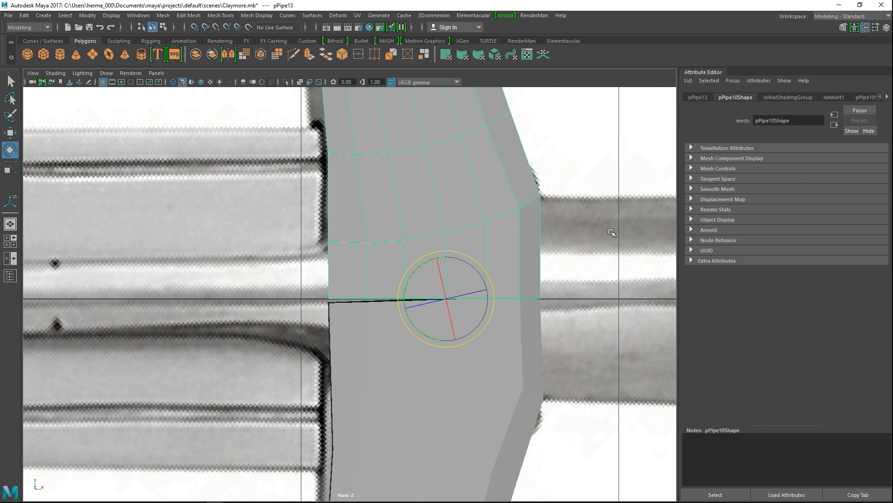
left_click(698, 98)
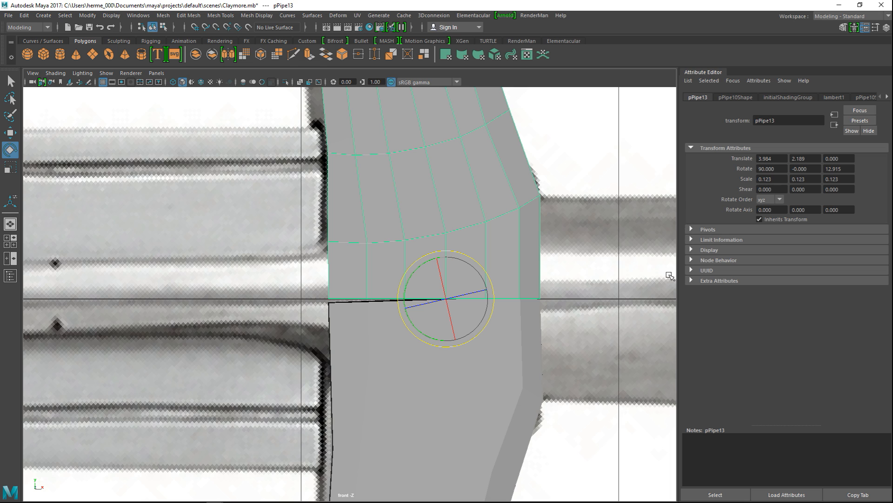
left_click(480, 438)
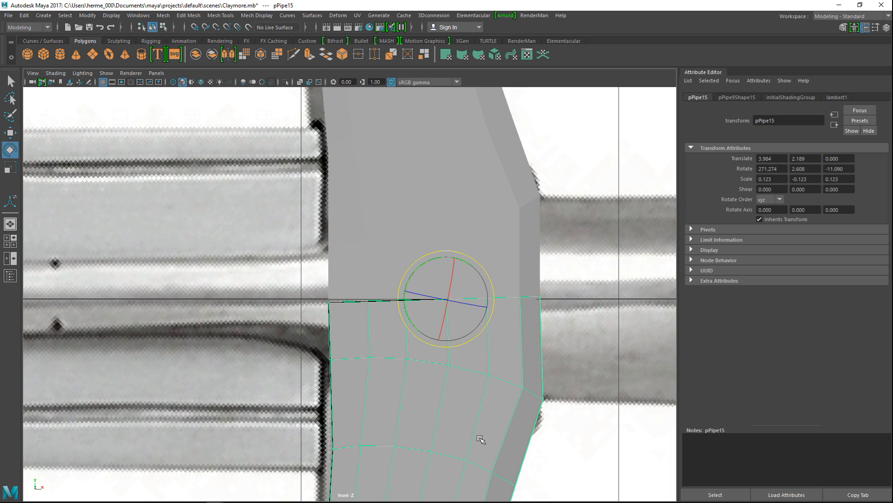
left_click(384, 203)
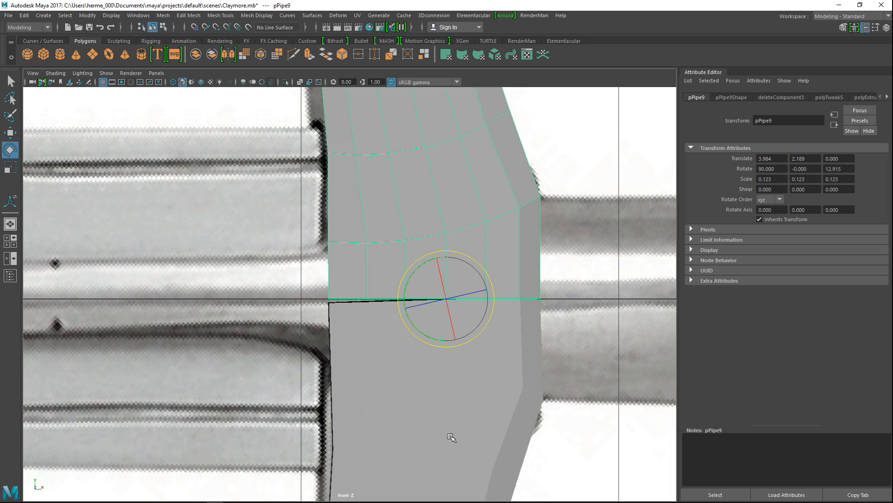
- Rotate the lower arm slightly in the front view to level its base with the sword's centreline
scroll(405, 408, "down", 8)
scroll(405, 407, "up", 5)
scroll(344, 408, "up", 1)
left_click(348, 409)
scroll(349, 409, "up", 4)
scroll(380, 313, "up", 2)
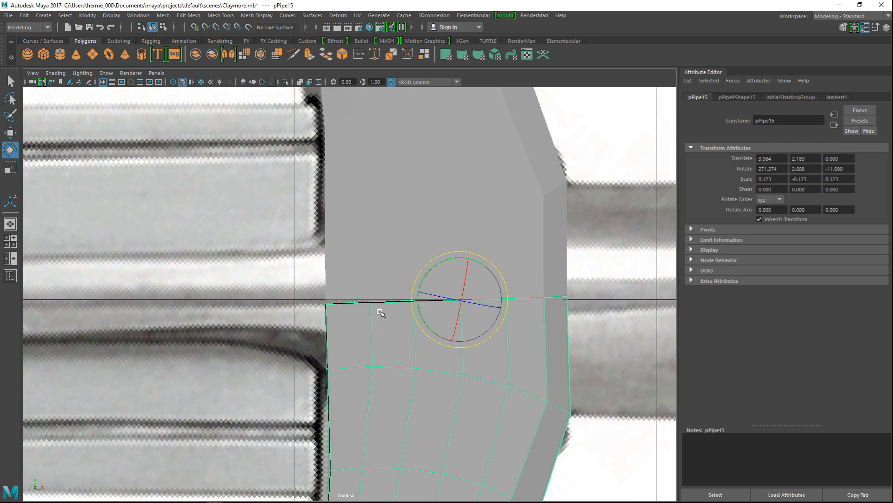
left_click_drag(414, 275, 418, 276)
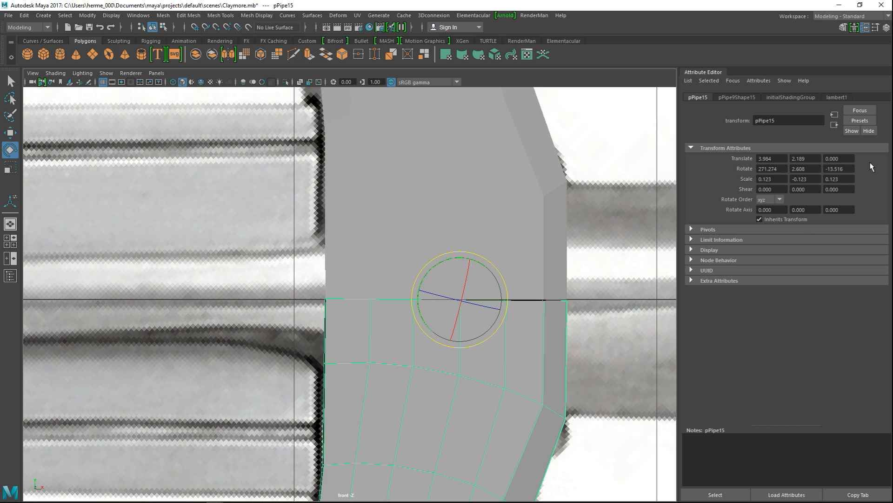
- Set the lower arm's rotation to 270 on X, 0 on Y and 0 on Z
left_click(844, 169)
type("0")
key("Return")
left_click(810, 169)
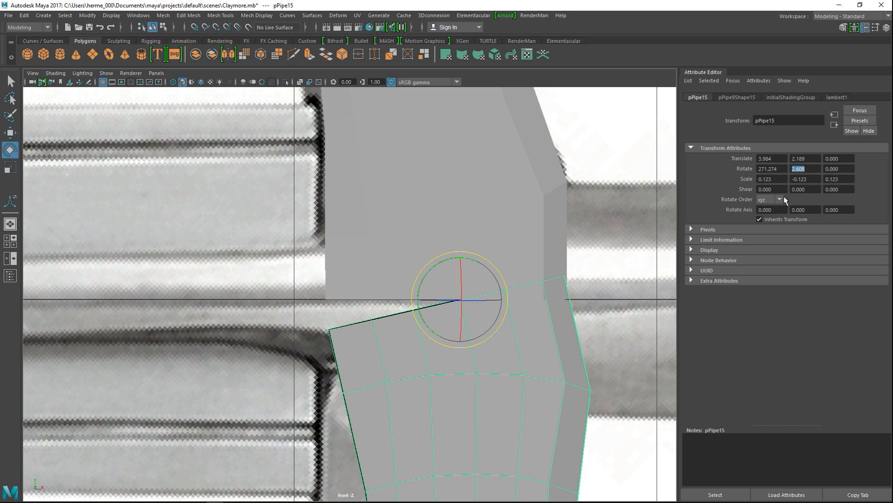
type("0")
key("Return")
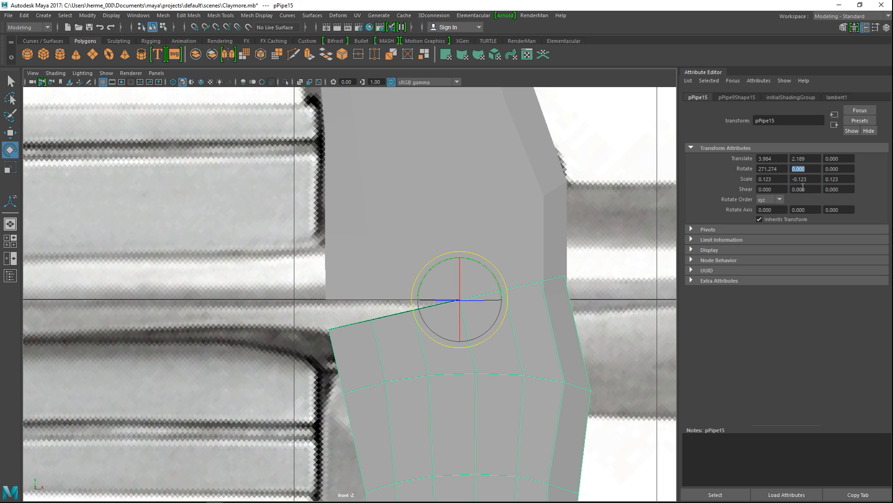
left_click(771, 169)
type("270")
key("Return")
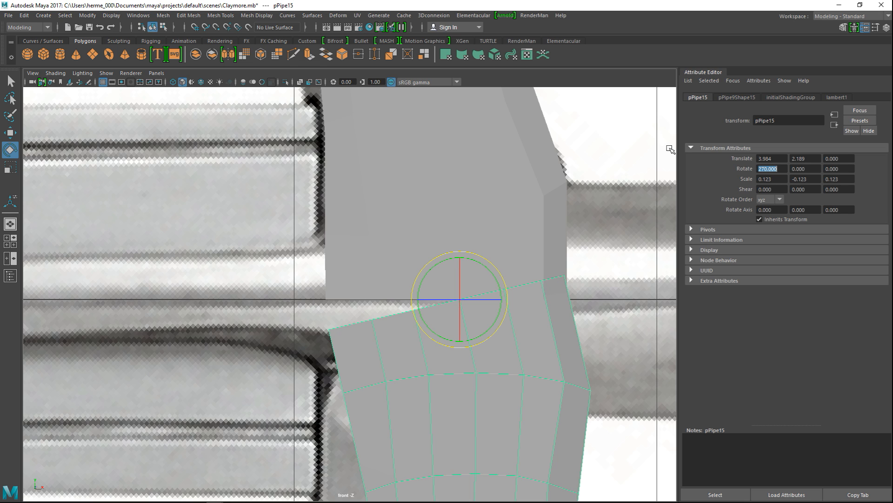
- Rotate the lower arm level with the centreline and set its Z rotation to -12.915, the negative of the upper arm's angle
left_click_drag(506, 295, 505, 307)
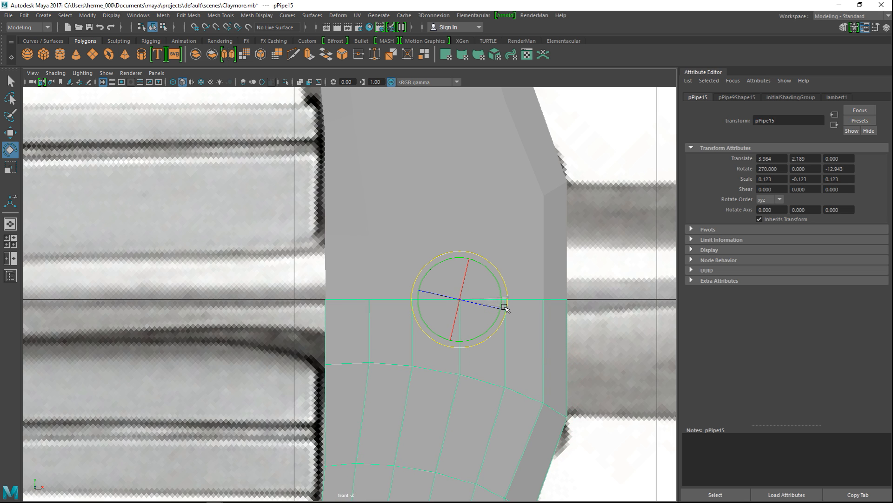
left_click(437, 191)
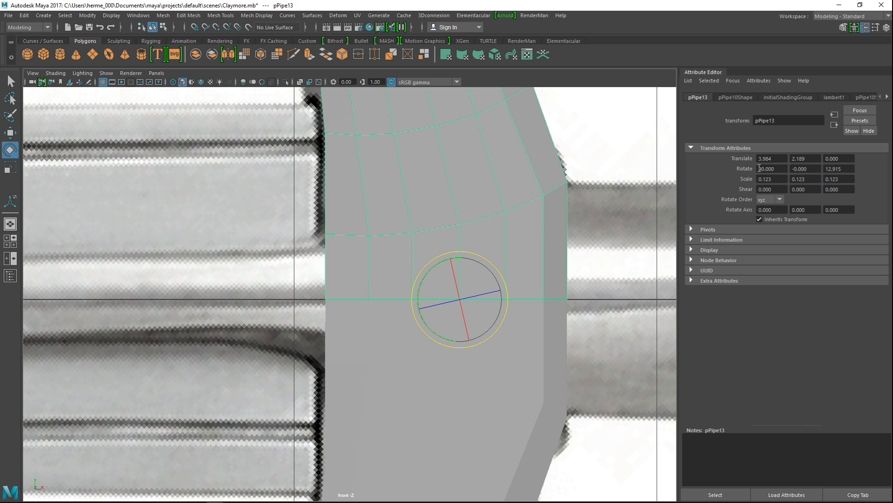
left_click(397, 365)
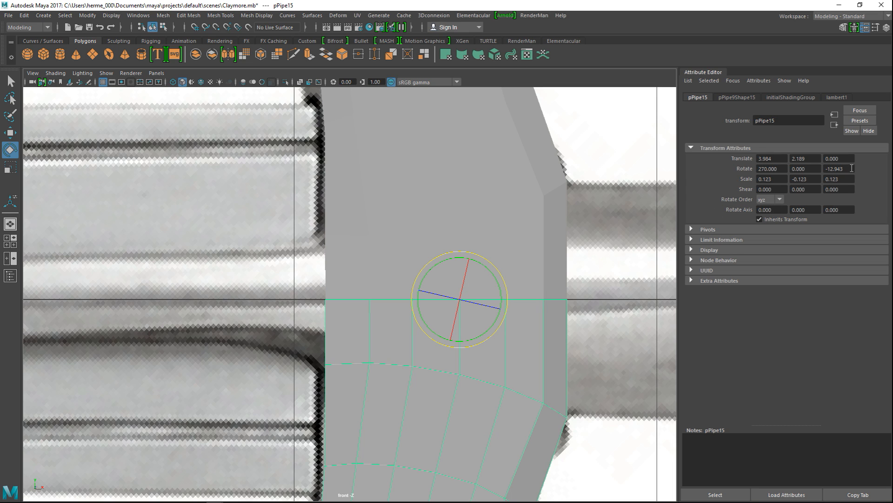
left_click(505, 153)
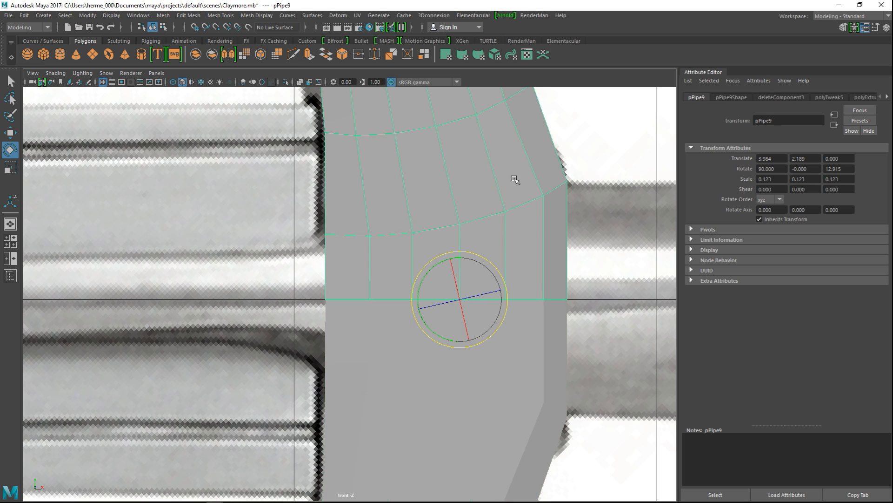
left_click(493, 413)
left_click(825, 169)
type("-12.915")
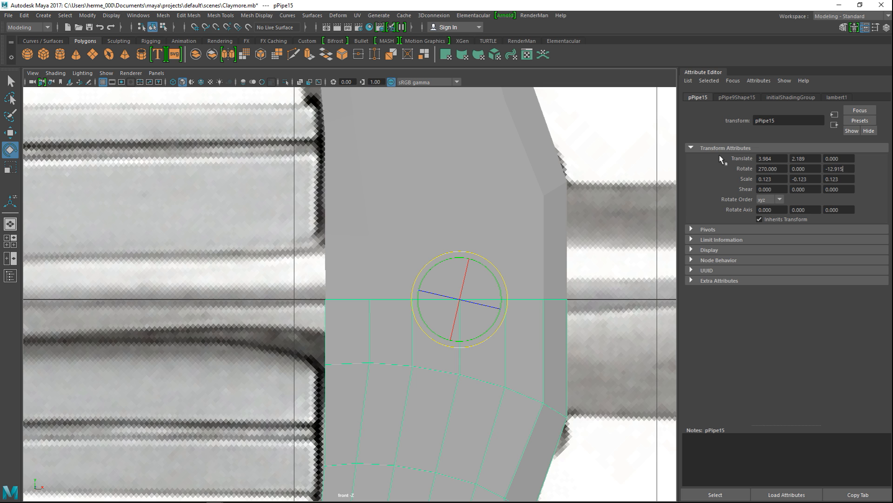
key("Return")
- Combine the upper and lower crossguard arms into a single mesh
scroll(285, 214, "down", 8)
scroll(325, 313, "up", 2)
scroll(323, 325, "up", 6)
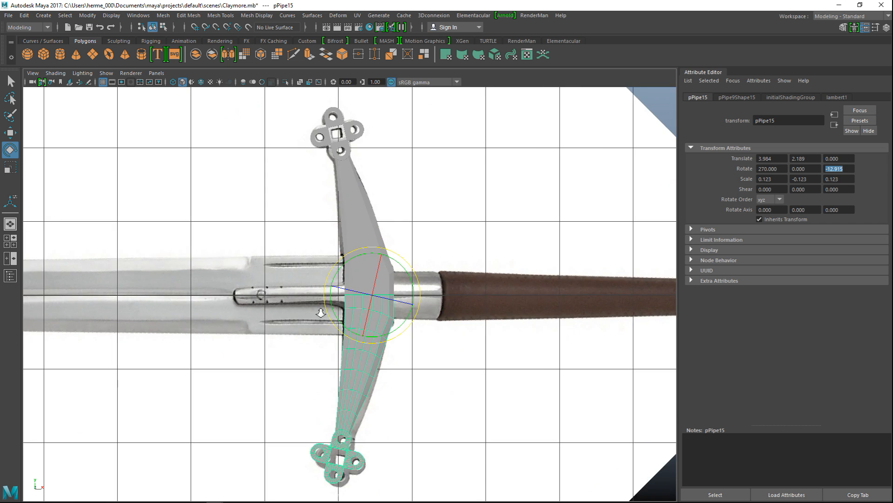
left_click(358, 191)
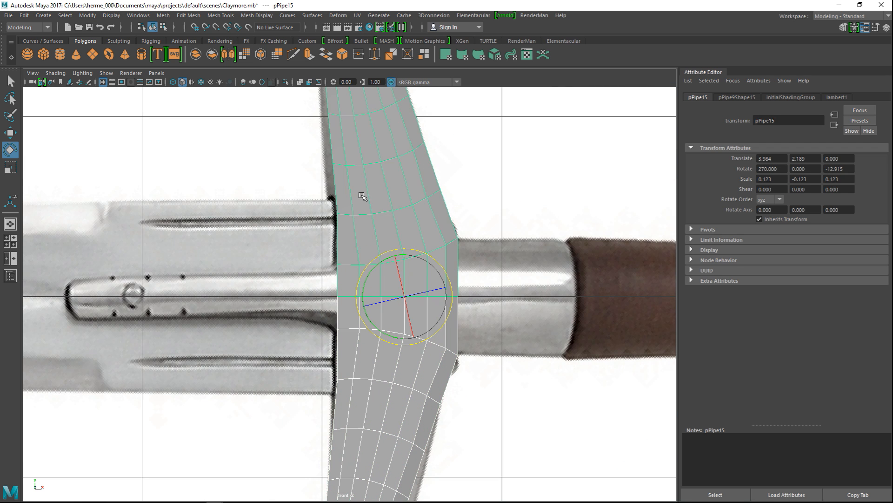
left_click(163, 16)
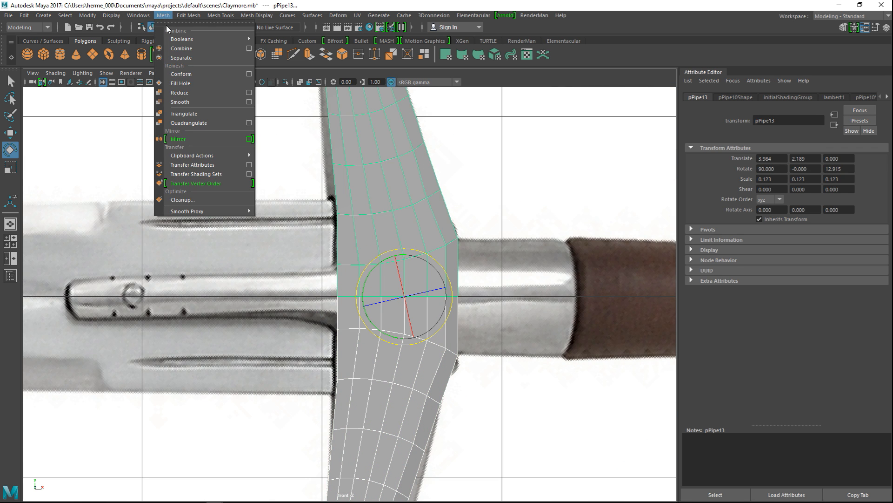
left_click(191, 51)
- Select the row of vertices along the centreline seam between the two arms in wireframe display and merge them
key("r")
scroll(363, 288, "up", 3)
scroll(364, 287, "up", 2)
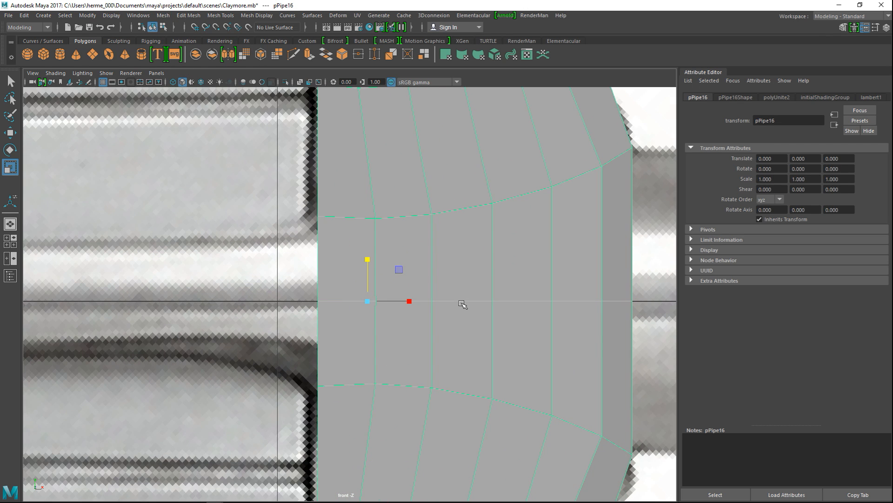
key("4")
left_click(468, 321)
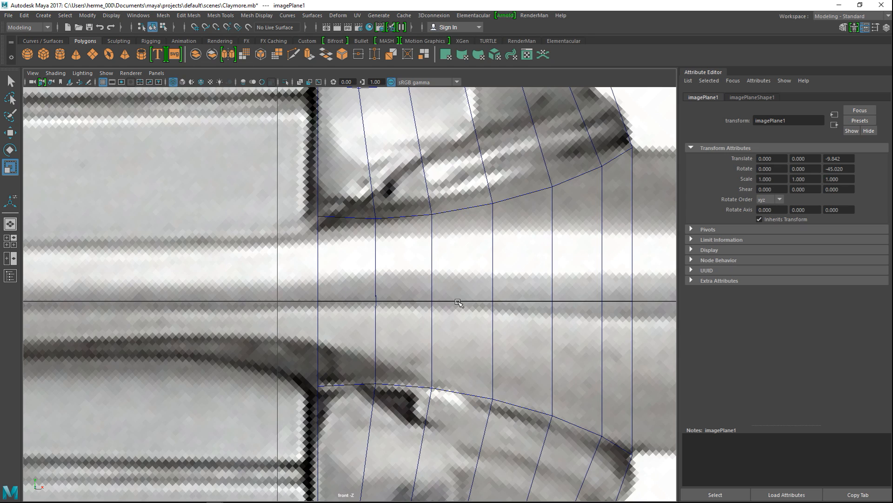
right_click(458, 301)
right_click_drag(458, 301, 405, 232)
left_click_drag(281, 293, 662, 315)
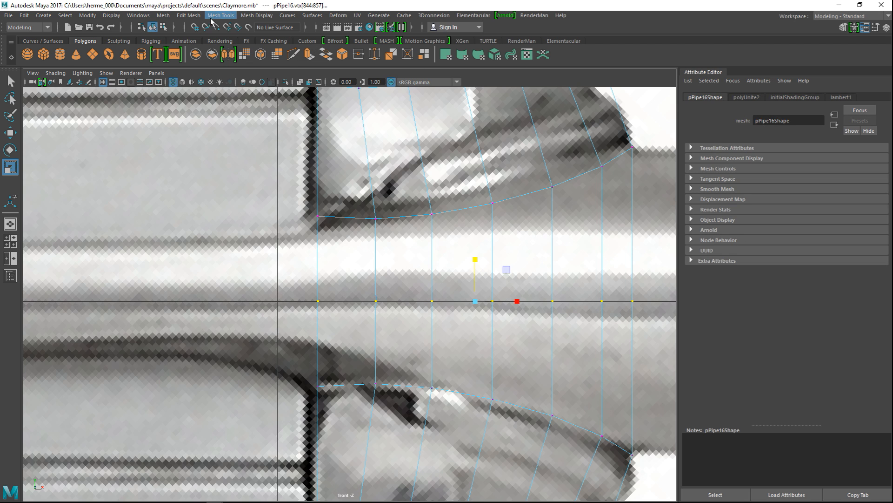
left_click(189, 17)
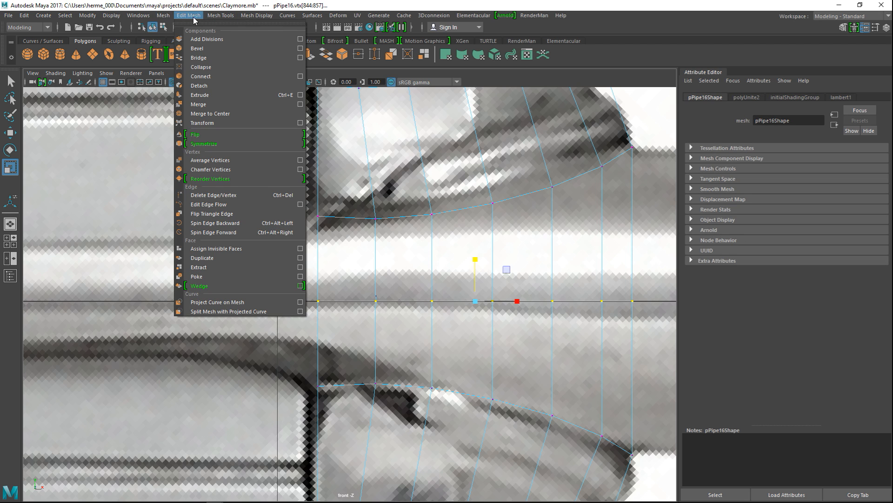
left_click(198, 105)
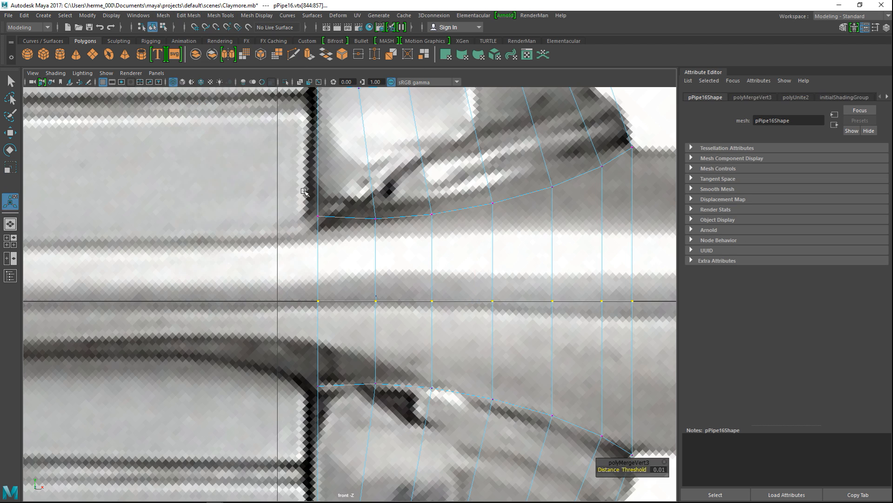
- Try a distance threshold of 0.1 for the seam's vertex merge, and undo it
left_click(656, 468)
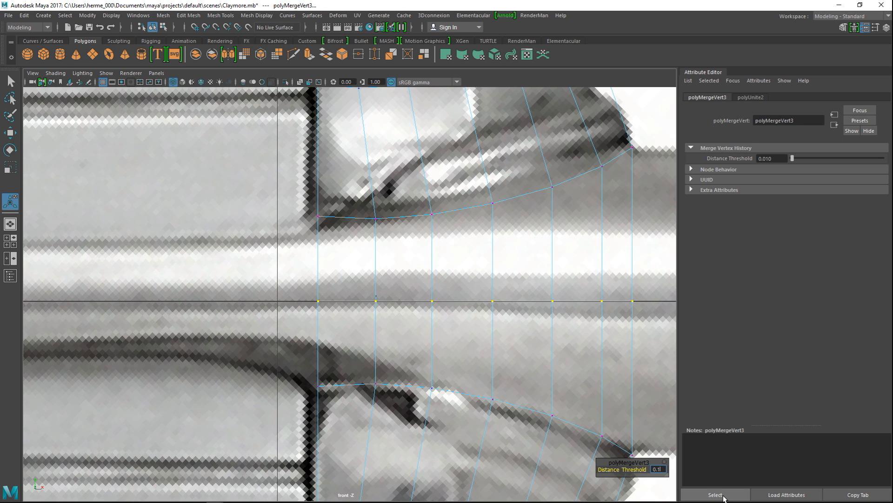
left_click(724, 495)
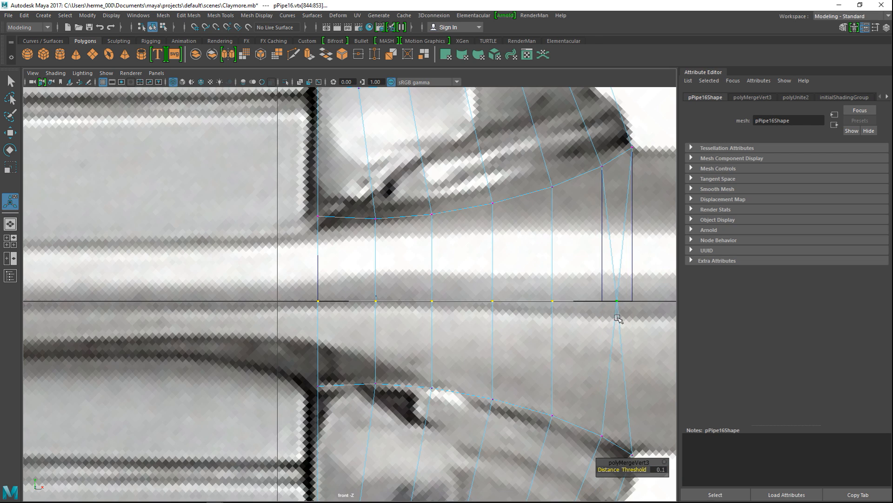
key("ctrl+z")
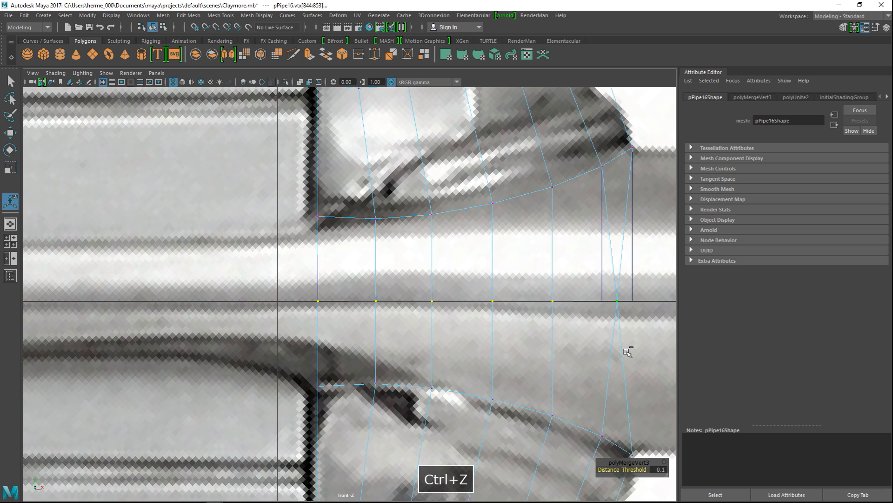
- Set the distance threshold of the seam's vertex merge to 0.05
left_click(658, 470)
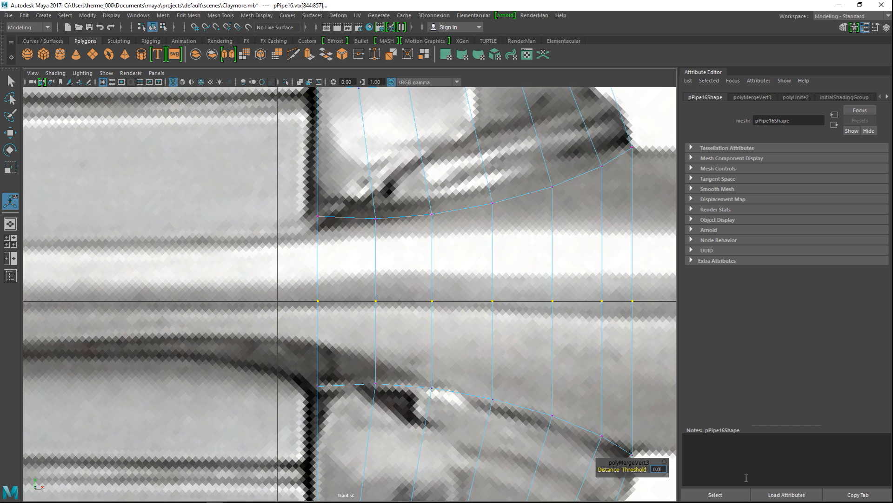
type("0.05")
key("Return")
- Examine the combined crossguard and its centre joint in the perspective view
key("space")
key("space")
left_click(492, 340)
scroll(492, 350, "up", 2)
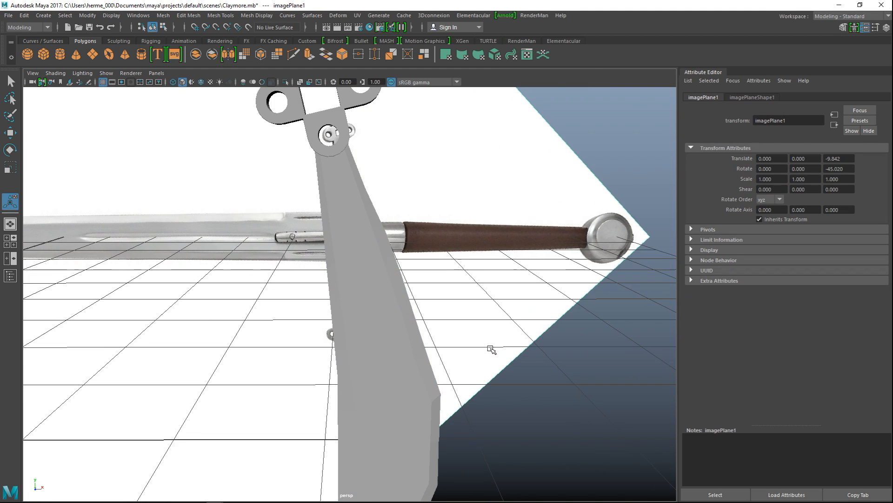
left_click_drag(488, 352, 509, 339, "alt")
middle_click_drag(504, 325, 535, 373, "alt")
left_click_drag(529, 382, 447, 347, "alt")
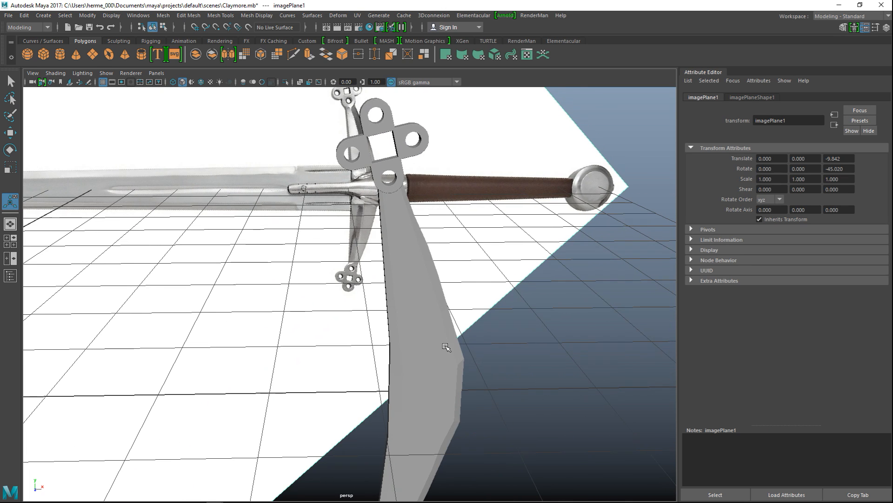
left_click(438, 342)
left_click_drag(511, 392, 523, 391, "alt")
left_click(421, 421)
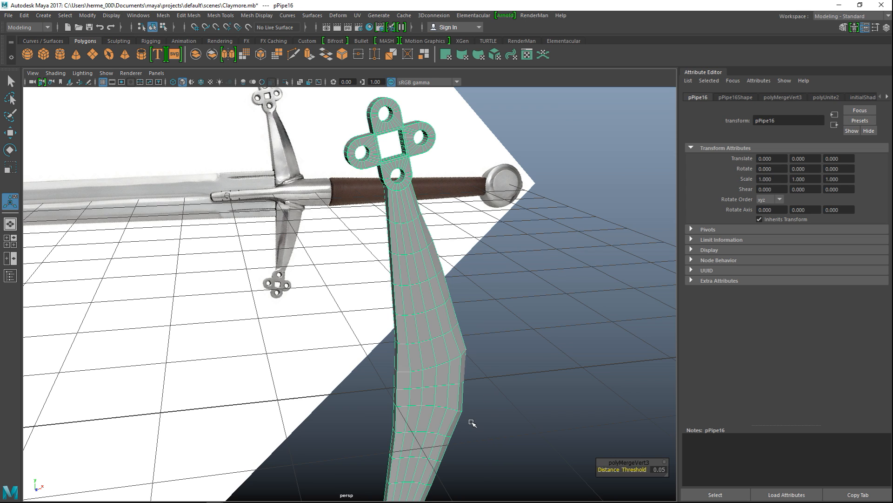
- Move the combined crossguard aside and delete the leftover duplicate arms that overlapped it
key("w")
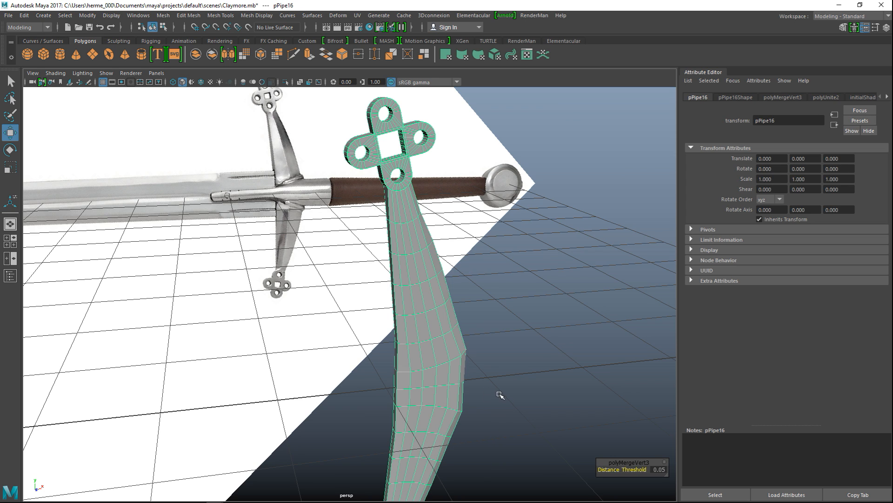
left_click_drag(450, 383, 558, 372)
left_click(426, 373)
left_click_drag(475, 378, 319, 379)
left_click(414, 367)
left_click_drag(474, 379, 395, 388)
key("Delete")
left_click(245, 353)
key("Delete")
- Move the crossguard back along X in the front view until it lines up with the reference image's crossguard
left_click(503, 387)
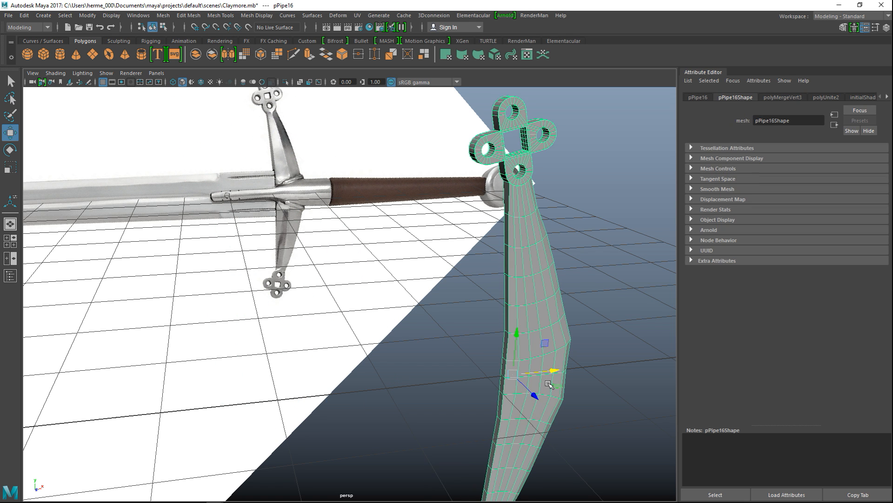
left_click_drag(557, 376, 259, 393)
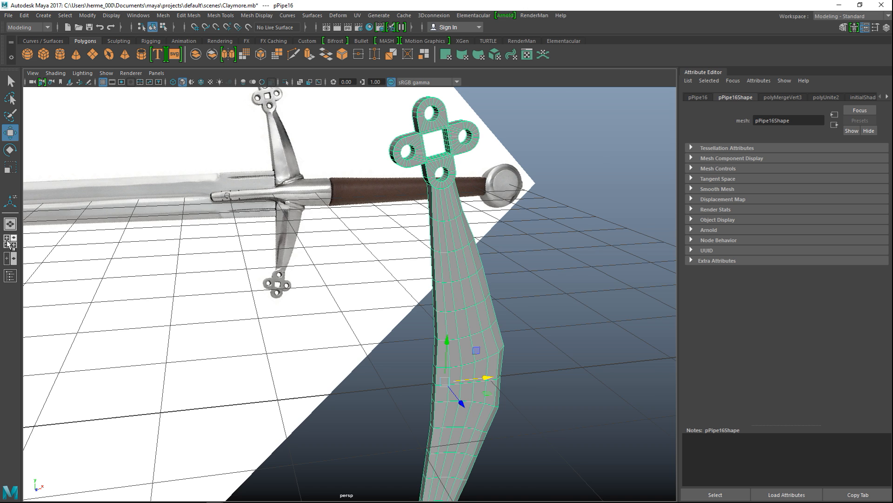
key("space")
key("space")
scroll(435, 398, "down", 10)
scroll(425, 397, "up", 3)
key("5")
scroll(426, 396, "up", 5)
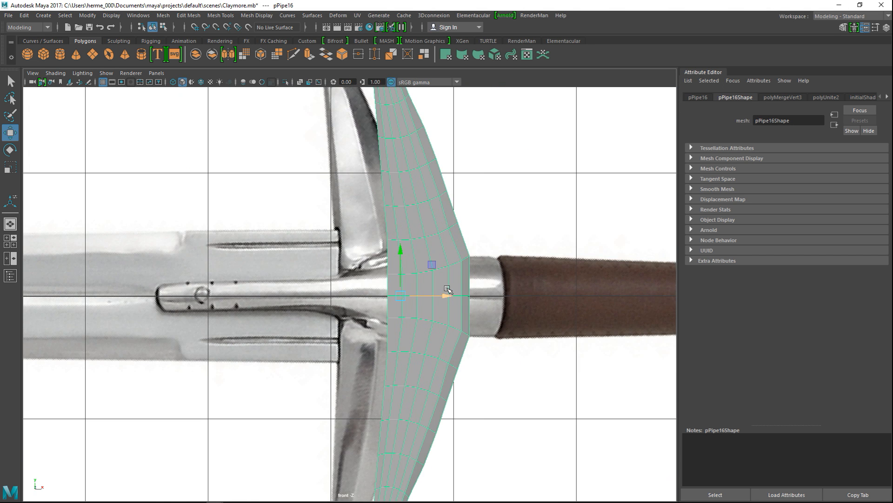
left_click_drag(452, 296, 404, 297)
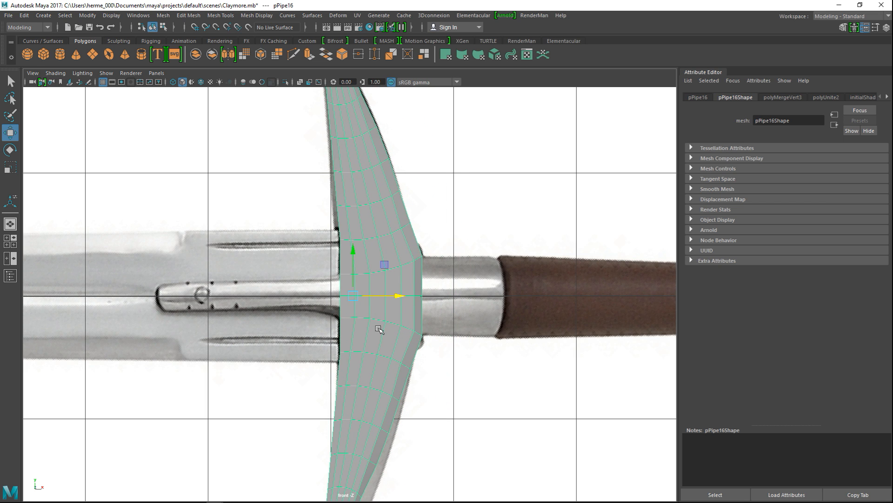
- Preview the crossguard smoothed, inspect its edges and both arms from several angles, and return to the unsmoothed display
key("space")
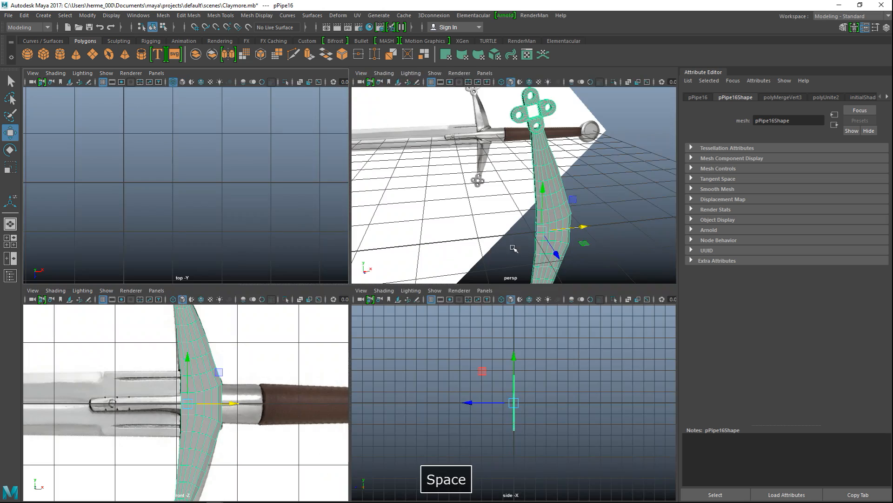
key("space")
left_click_drag(416, 281, 501, 311, "alt")
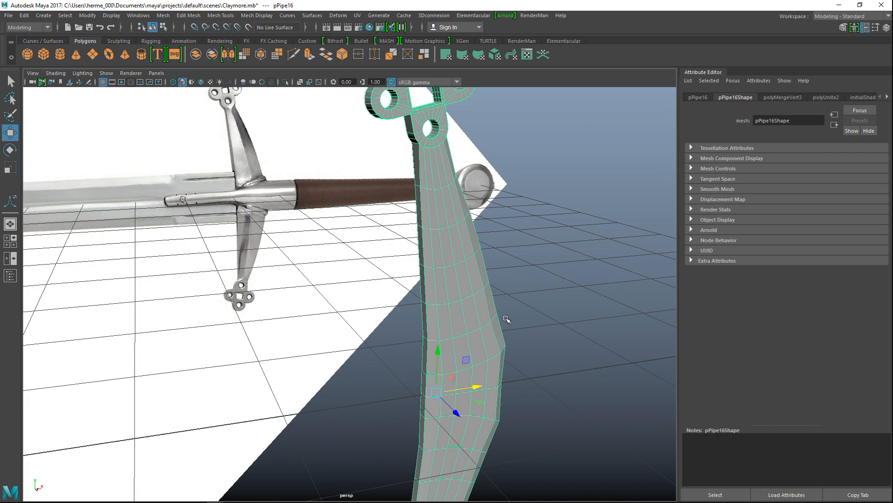
key("3")
left_click_drag(549, 337, 466, 323, "alt")
right_click_drag(351, 165, 351, 148)
left_click_drag(310, 204, 330, 208, "alt")
left_click(331, 210)
left_click(380, 176)
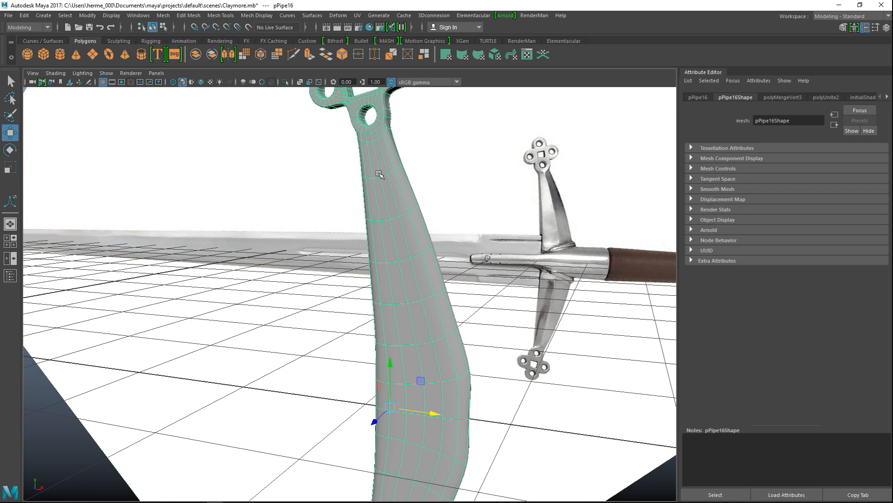
right_click_drag(379, 158, 379, 161)
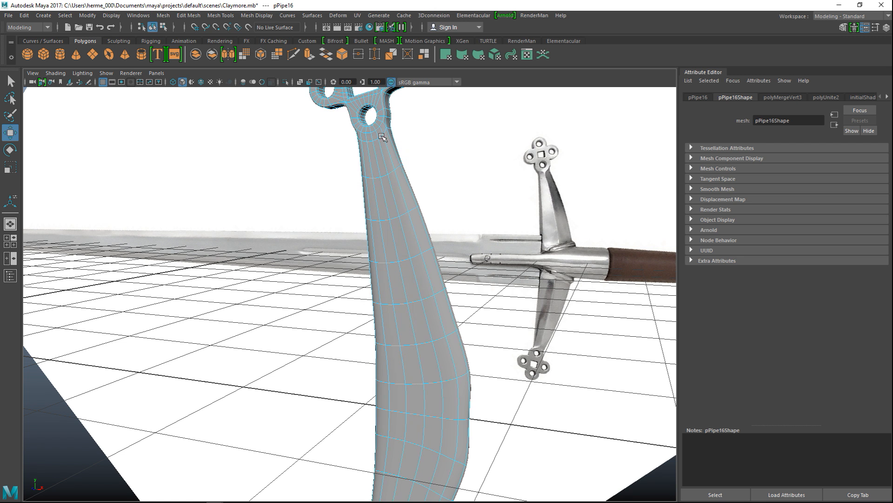
left_click(386, 161)
left_click_drag(448, 255, 424, 315, "alt")
scroll(463, 268, "down", 5)
right_click_drag(381, 286, 389, 276)
left_click_drag(235, 336, 303, 332, "alt")
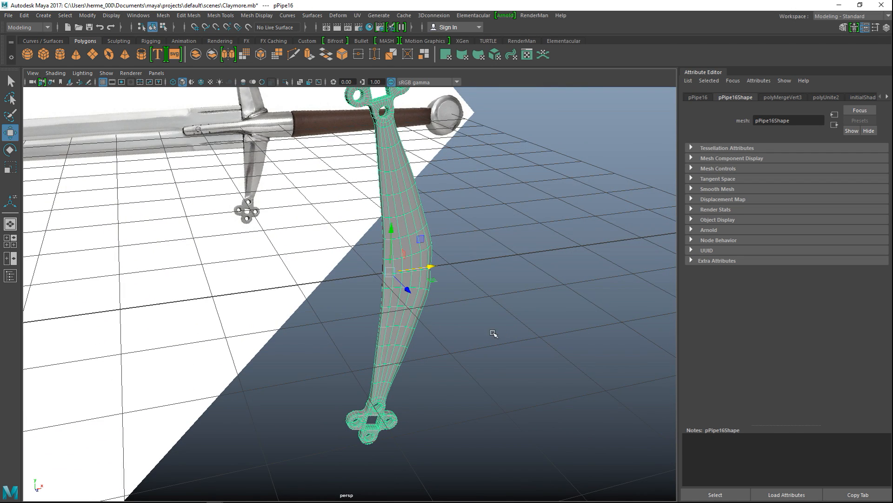
scroll(494, 333, "up", 5)
left_click_drag(393, 330, 433, 324, "alt")
key("1")
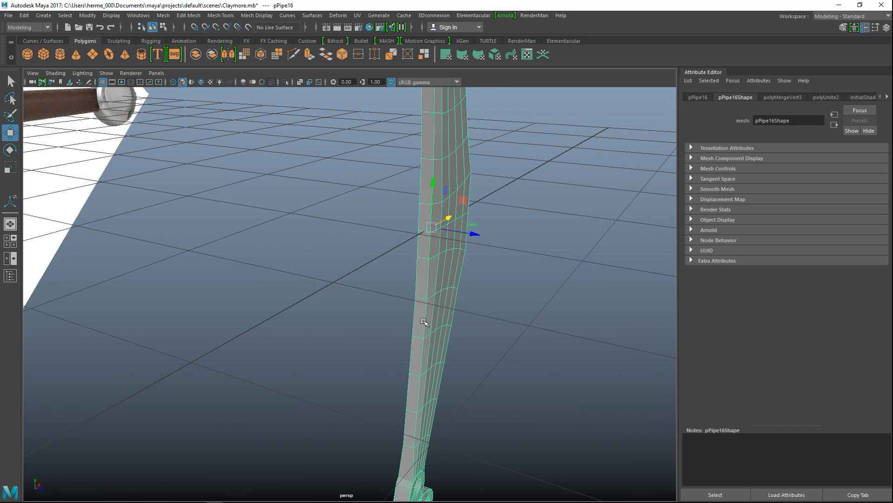
- Set the Insert Edge Loop Tool to maintain an equal distance from the edge, ready for the crossguard's thin side
left_click_drag(527, 296, 535, 361, "alt")
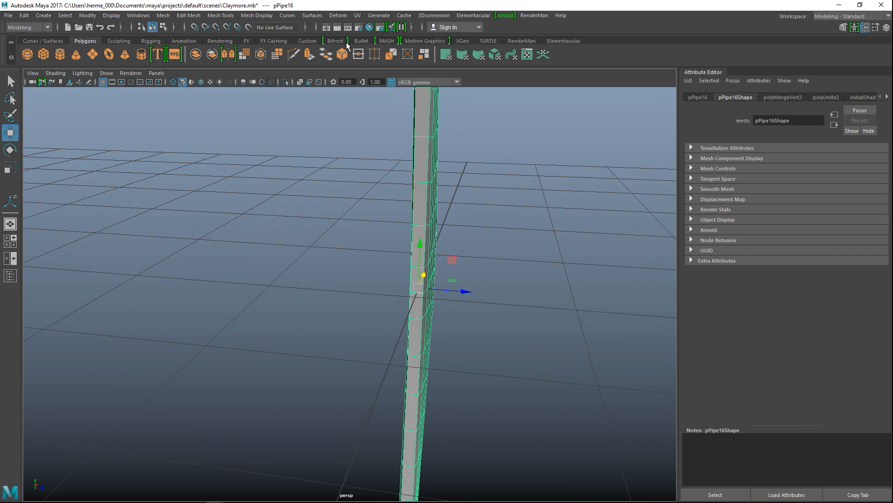
left_click(250, 16)
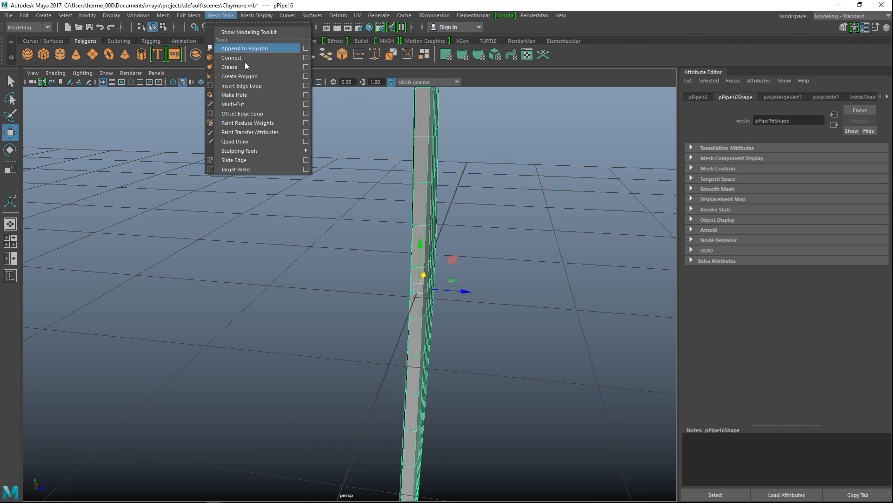
left_click(305, 86)
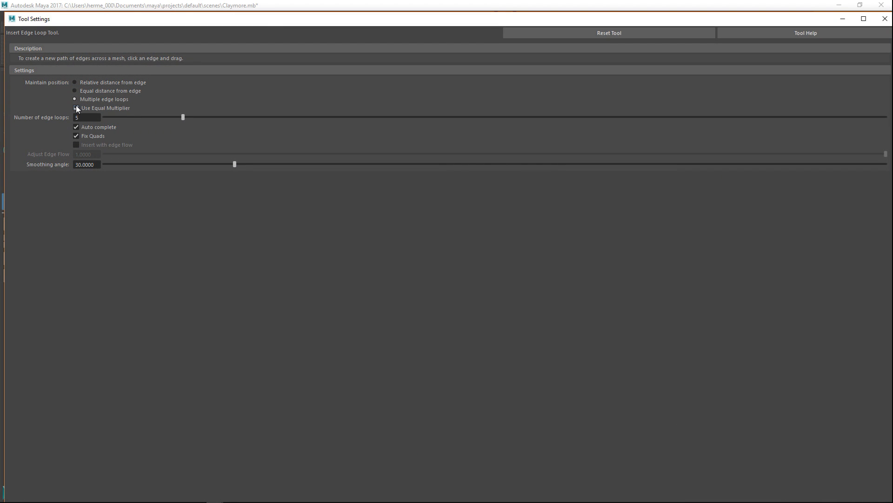
left_click(74, 91)
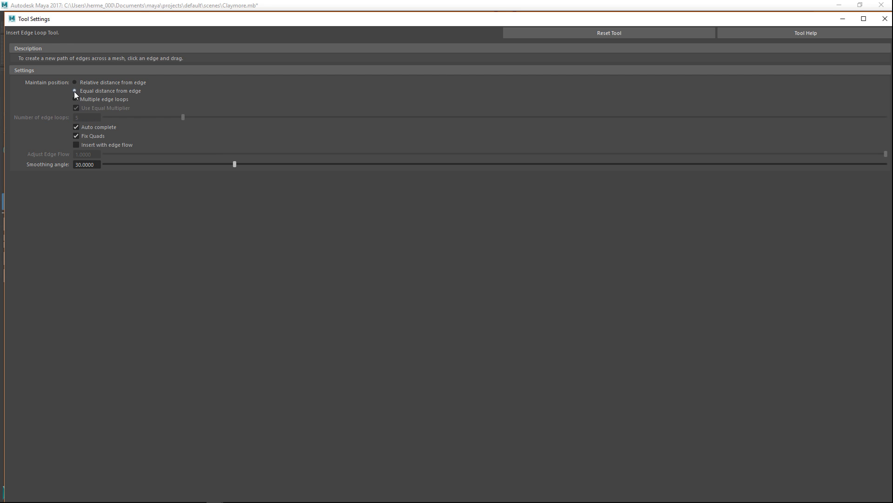
left_click(843, 19)
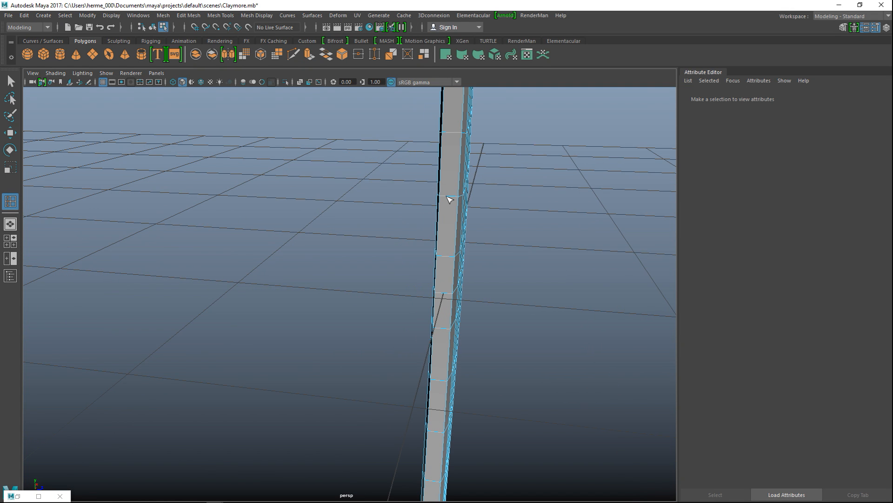
- Insert two lengthwise edge loops on the crossguard's narrow side, one near each corner edge
left_click(444, 199)
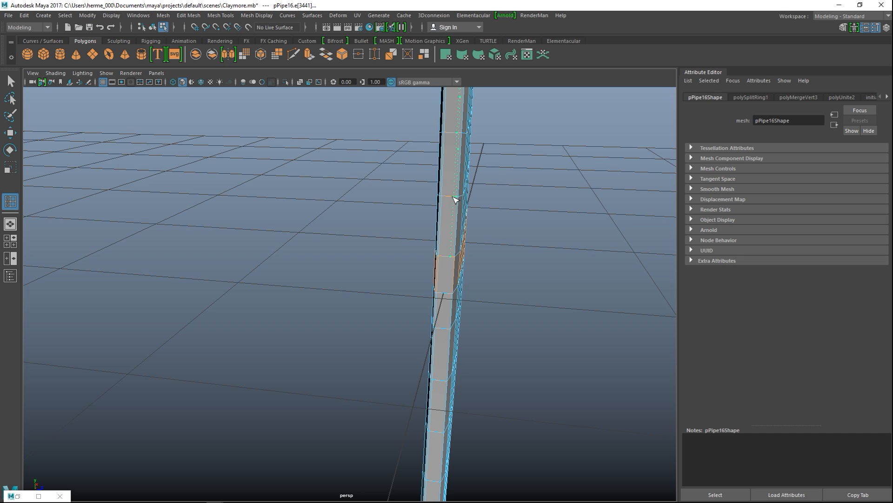
left_click(458, 200)
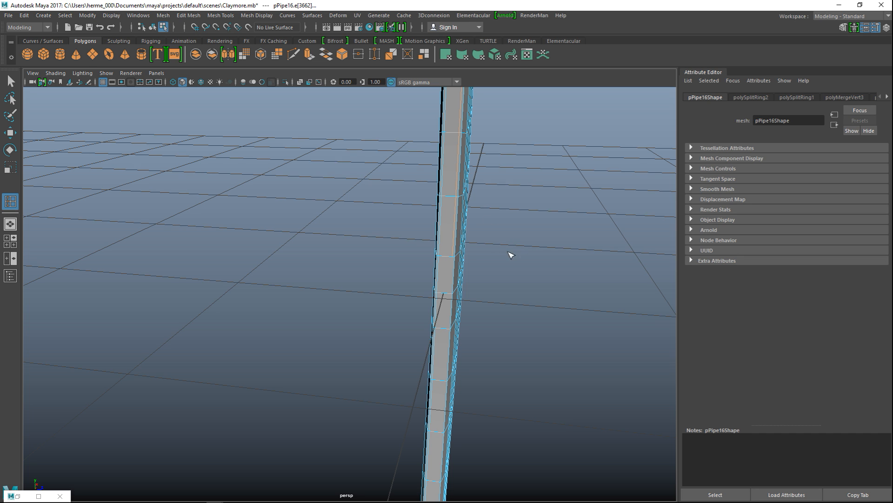
key("q")
left_click_drag(480, 249, 424, 270, "alt")
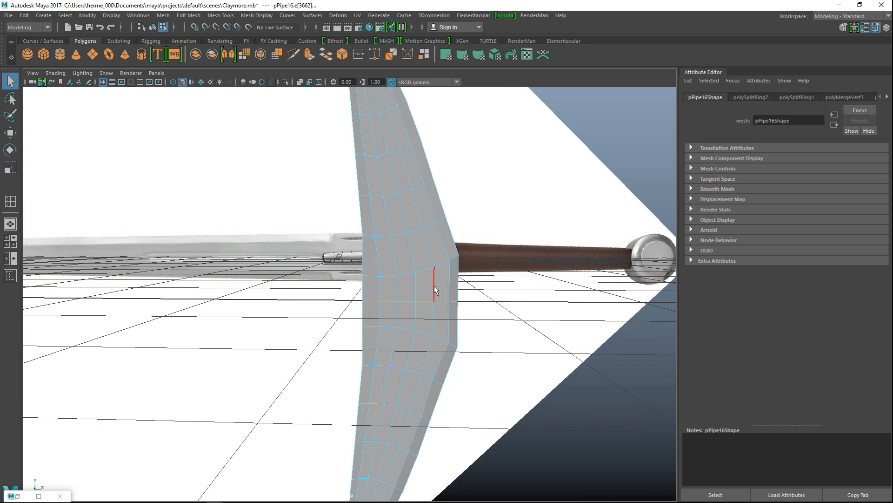
- Insert one edge loop across the crossguard just above its straight middle section and another just below it
scroll(435, 286, "up", 4)
middle_click_drag(431, 289, 326, 302, "alt")
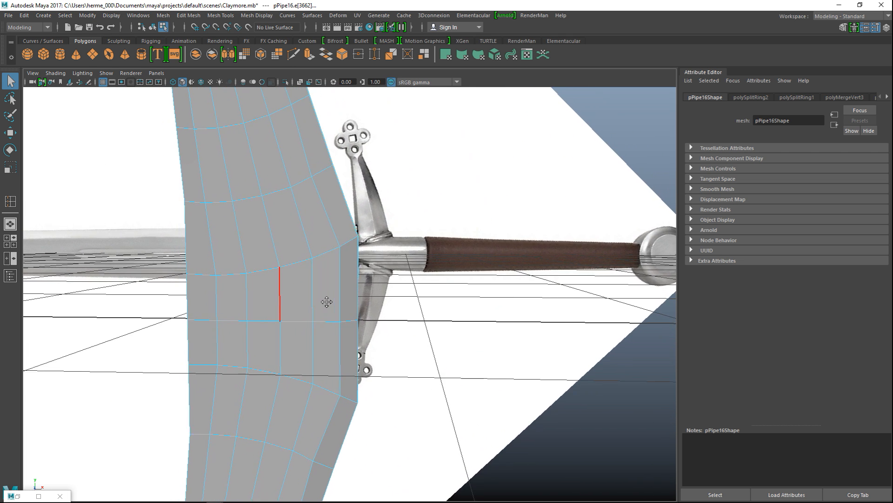
left_click_drag(327, 302, 373, 285, "alt")
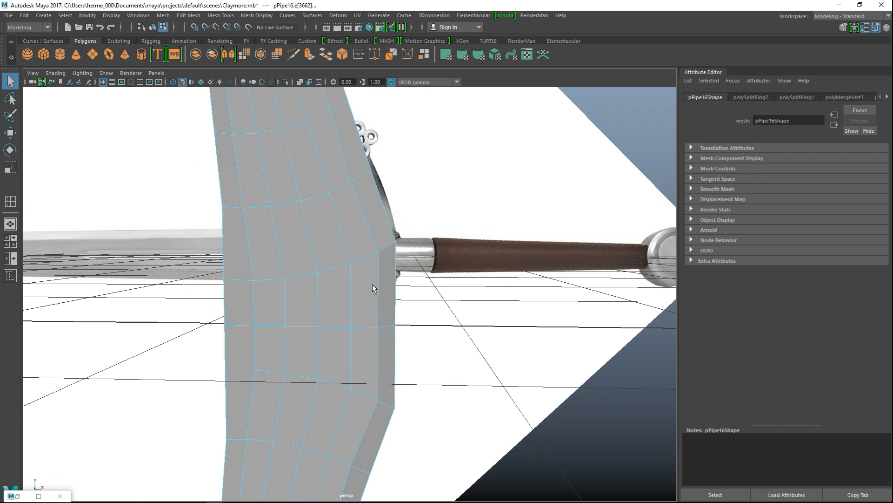
left_click(348, 253)
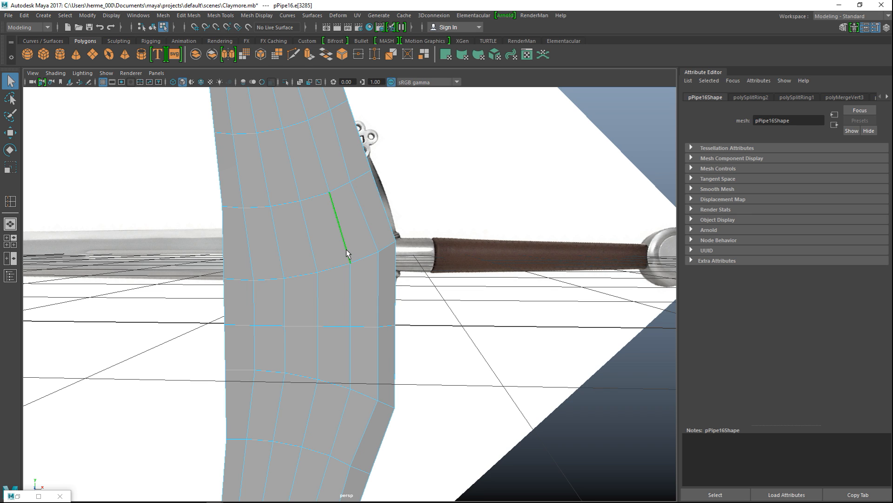
left_click(225, 16)
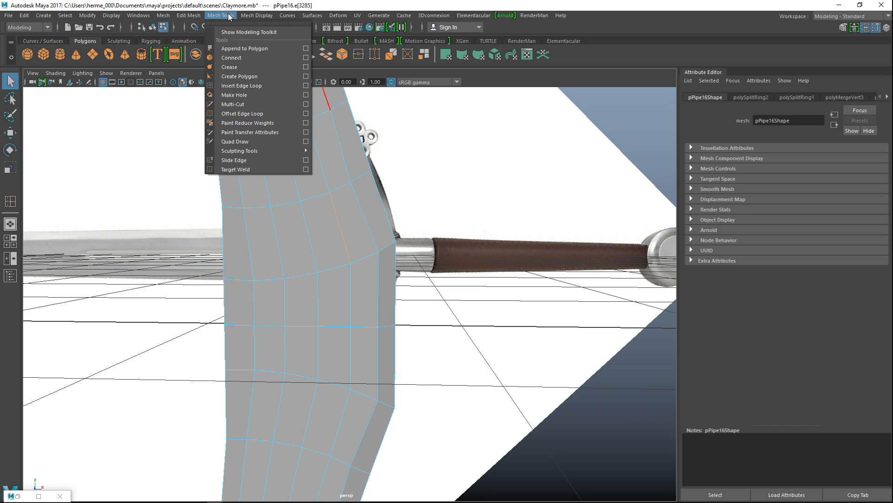
left_click(260, 90)
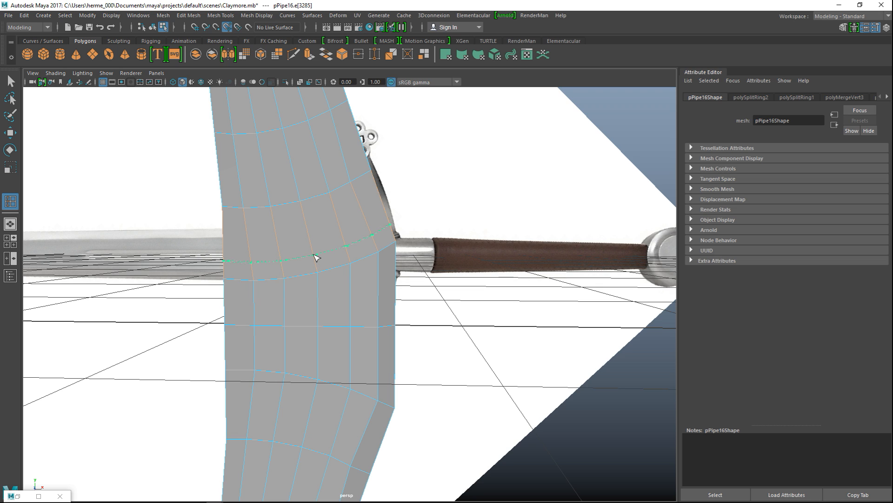
left_click(316, 260)
left_click(317, 399)
key("space")
key("space")
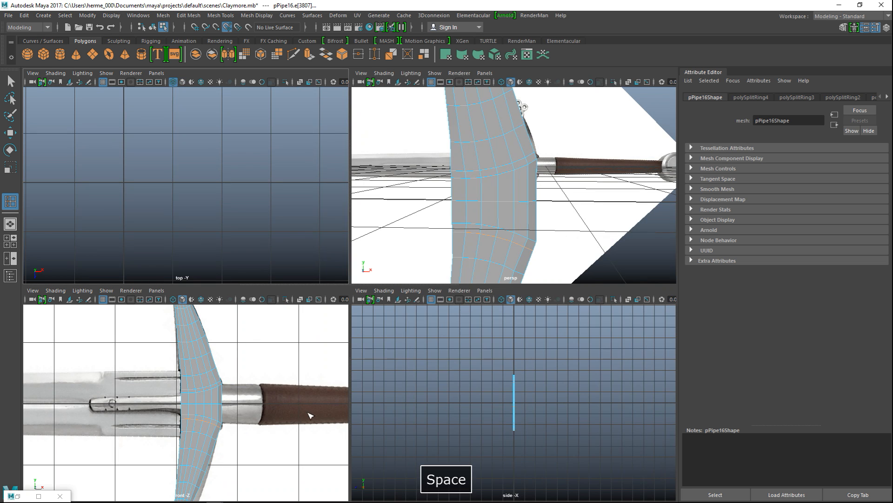
scroll(416, 414, "up", 3)
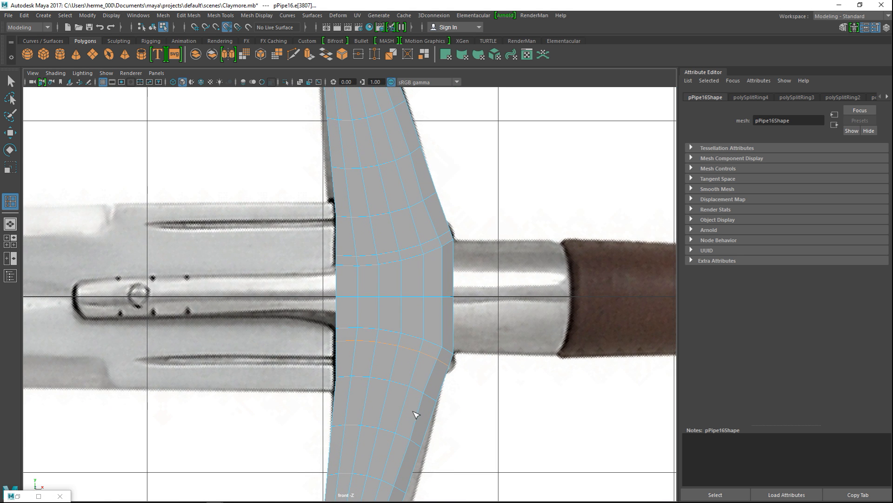
key("w")
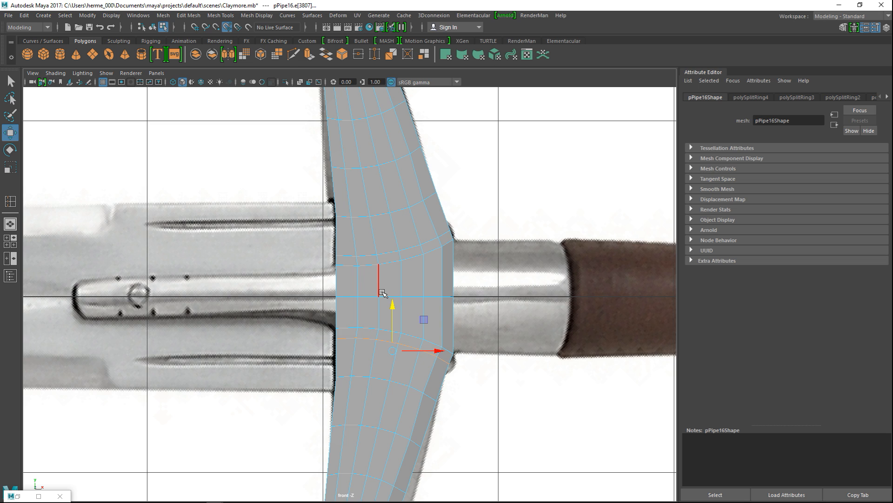
- Select the two narrow face loops that bound the crossguard's middle section, above and below the centre
key("q")
left_click(364, 265)
right_click_drag(366, 265, 366, 269)
double_click(367, 267)
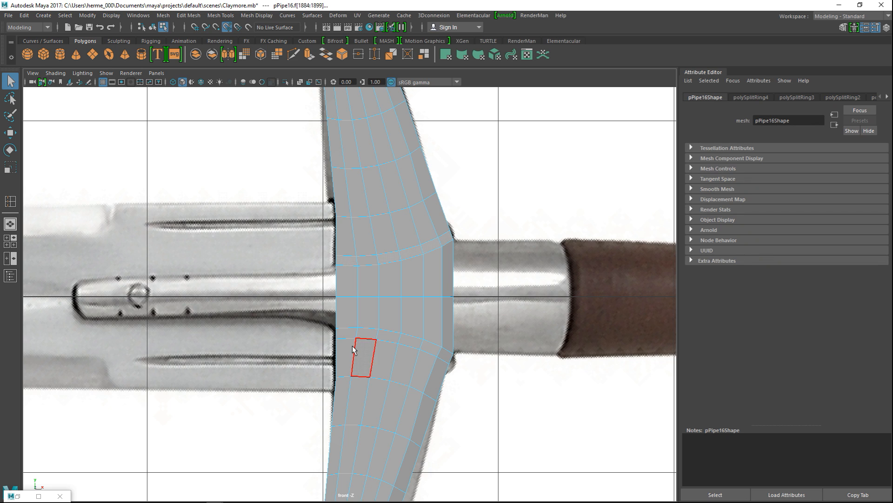
left_click(343, 331, "shift")
left_click(370, 259, "shift")
left_click(349, 259)
double_click(365, 261, "shift")
left_click(348, 326, "shift")
left_click(350, 334, "shift")
left_click(10, 244)
key("space")
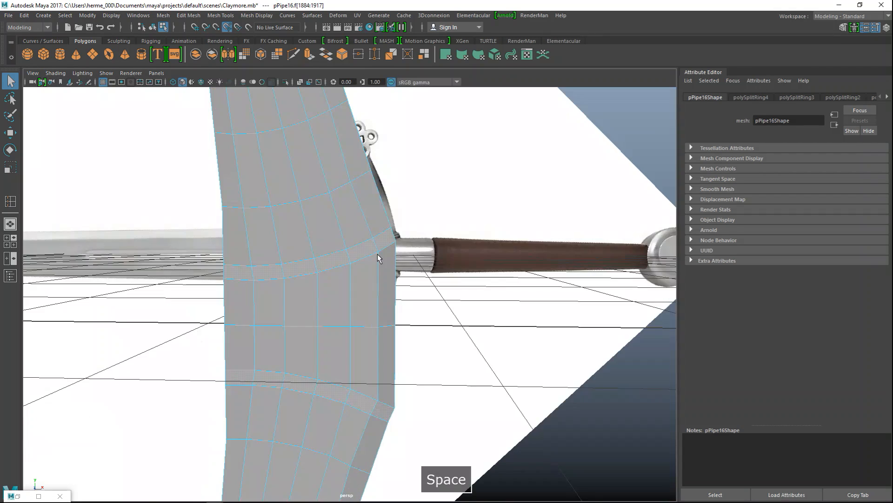
- Remove the crossguard's narrow side faces from the selected face bands
left_click_drag(324, 336, 395, 336, "alt")
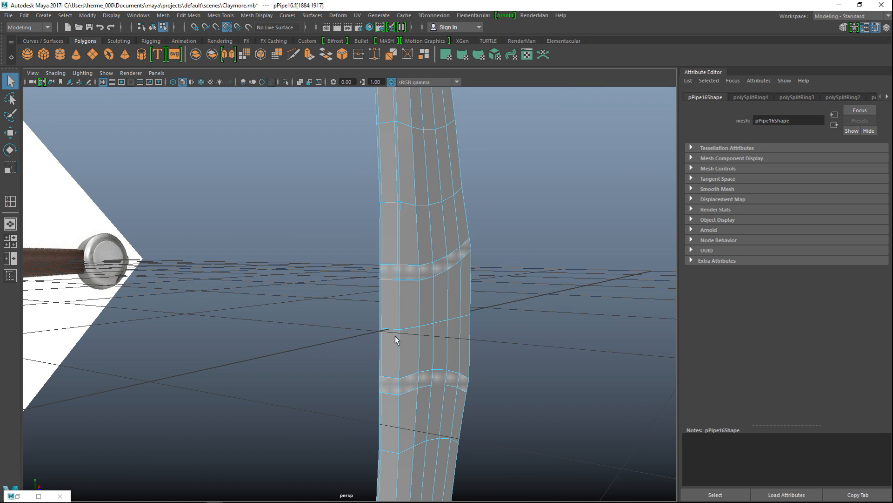
left_click(387, 274, "shift")
scroll(418, 385, "up", 5)
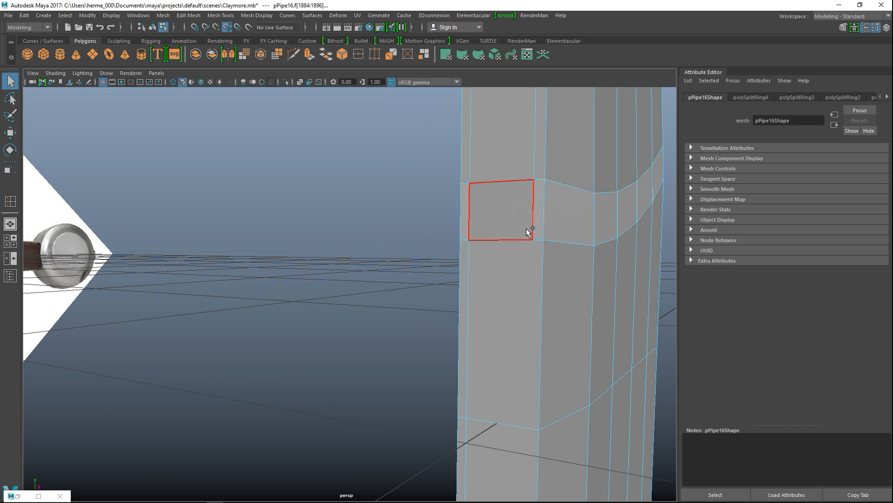
left_click(462, 214, "shift")
left_click_drag(458, 295, 388, 216, "alt")
left_click(320, 420, "shift")
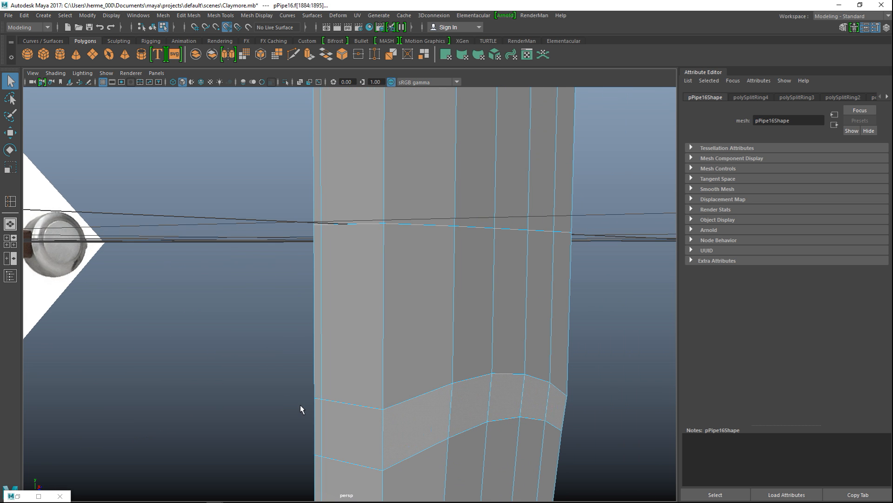
- Try to insert a lengthwise edge loop near the corner of the narrow side, starting just below the middle, and undo it
scroll(305, 393, "down", 5)
mouse_move(305, 396)
left_mouse_down("alt")
mouse_move(340, 389)
mouse_move(313, 379)
mouse_move(311, 391)
left_mouse_up("alt")
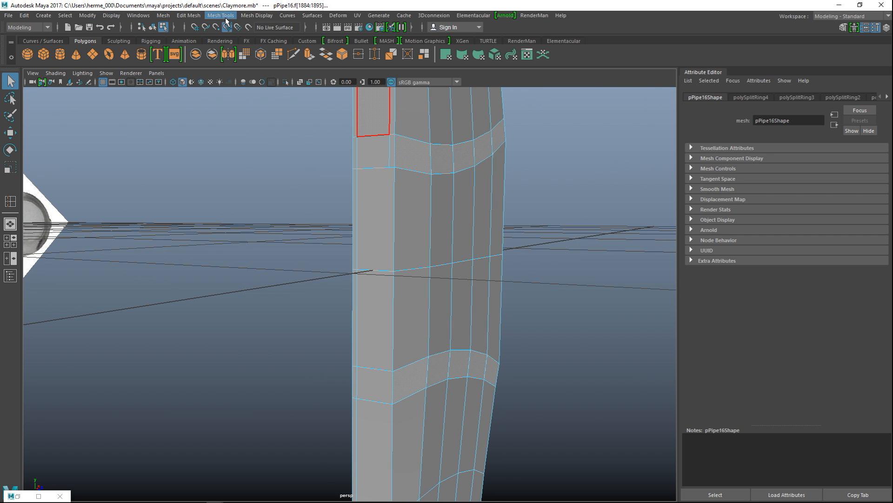
left_click(197, 16)
mouse_move(224, 17)
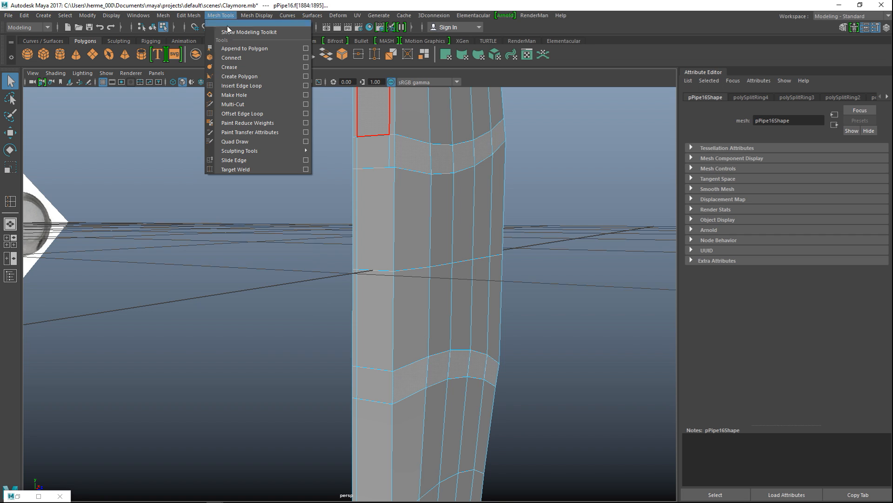
left_click(263, 87)
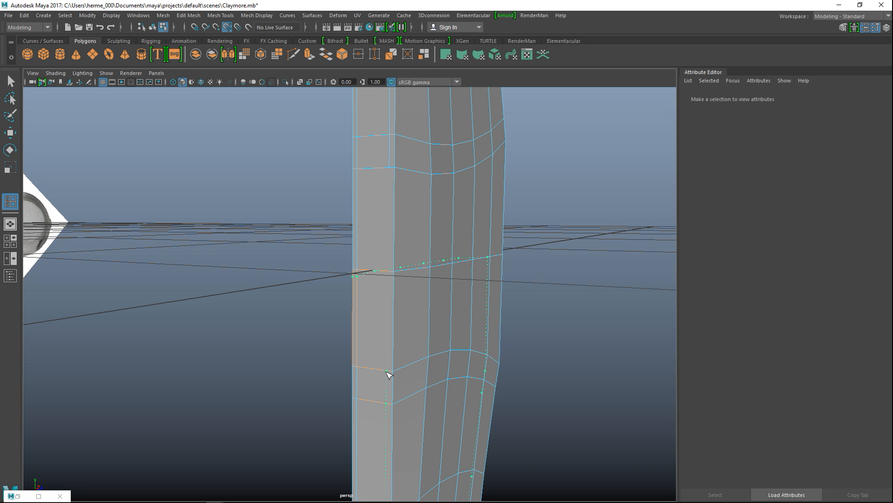
left_click(389, 375)
left_click_drag(355, 367, 298, 355, "alt")
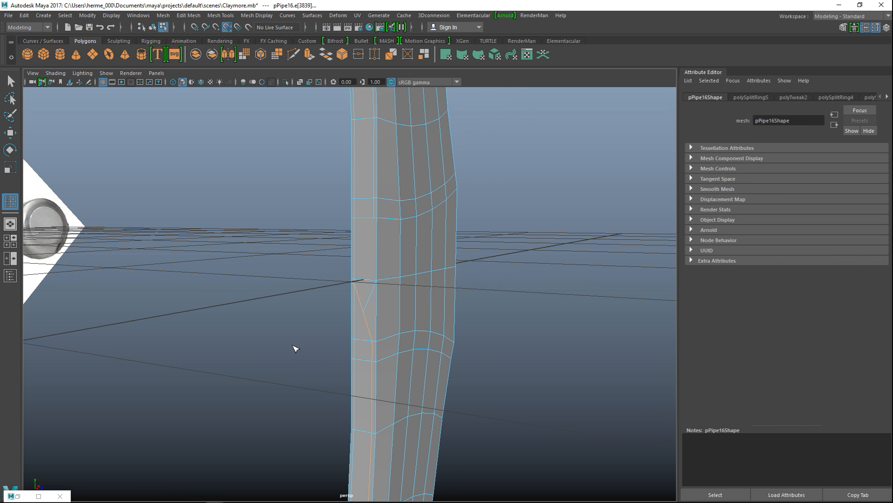
key("ctrl+z")
key("ctrl+z")
key("ctrl+z")
- Insert a lengthwise edge loop along the lower half of the crossguard's narrow side, close to its corner edge
left_click_drag(279, 282, 280, 230, "alt")
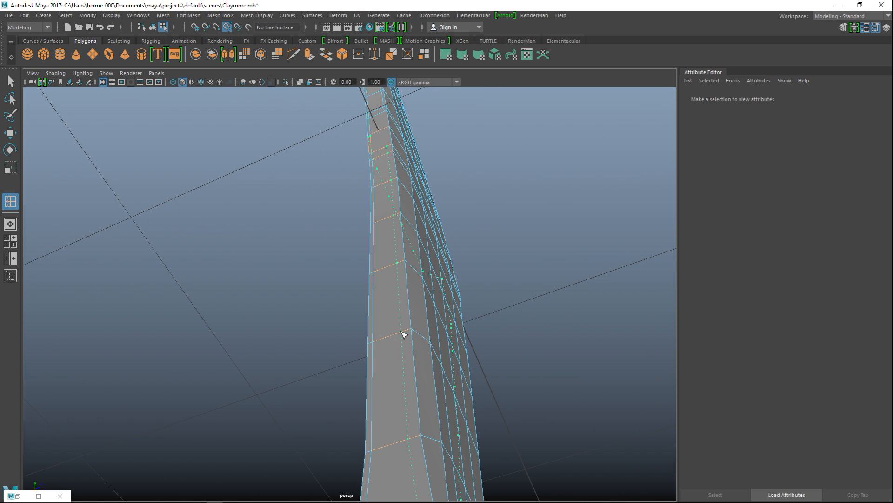
left_click(403, 333)
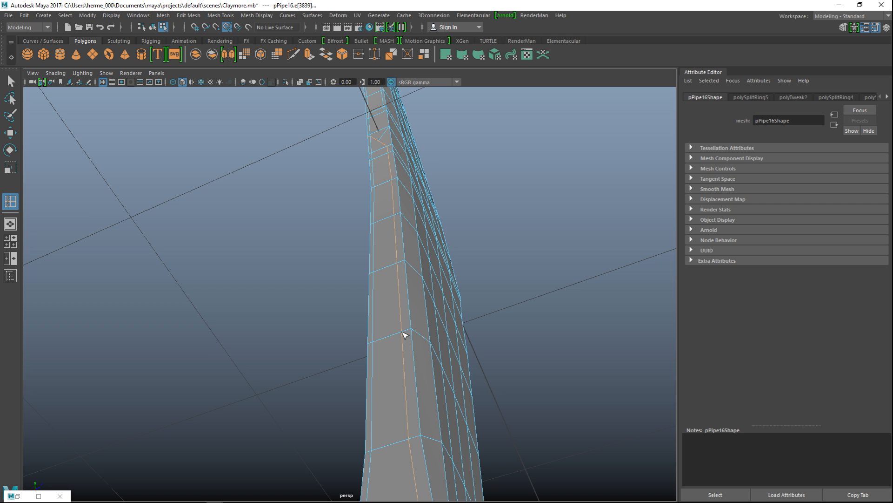
left_click(10, 241)
key("space")
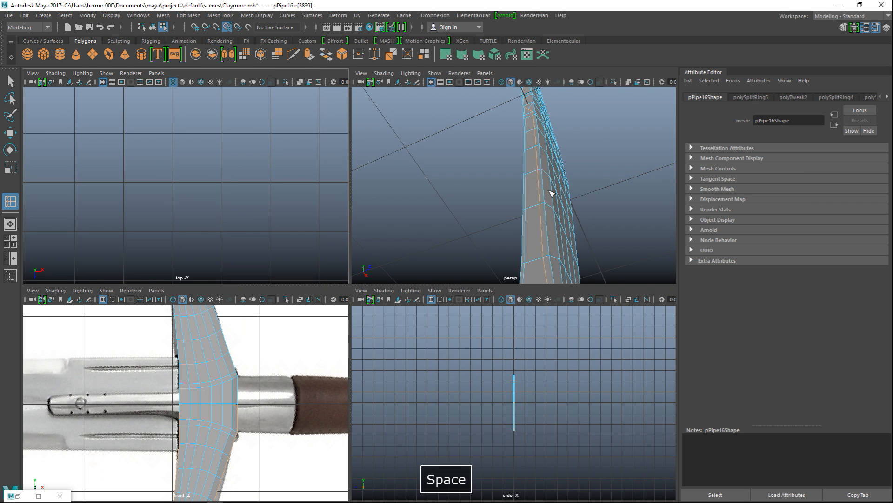
left_click_drag(503, 244, 493, 269, "alt")
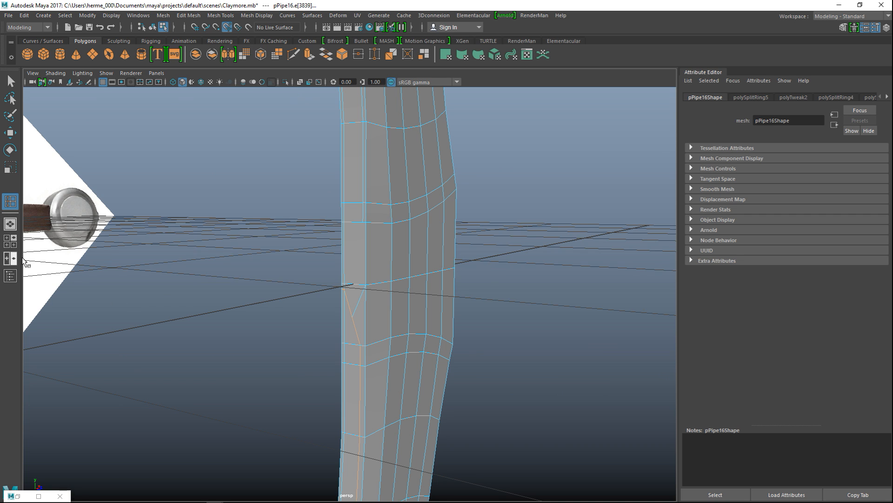
scroll(473, 352, "up", 3)
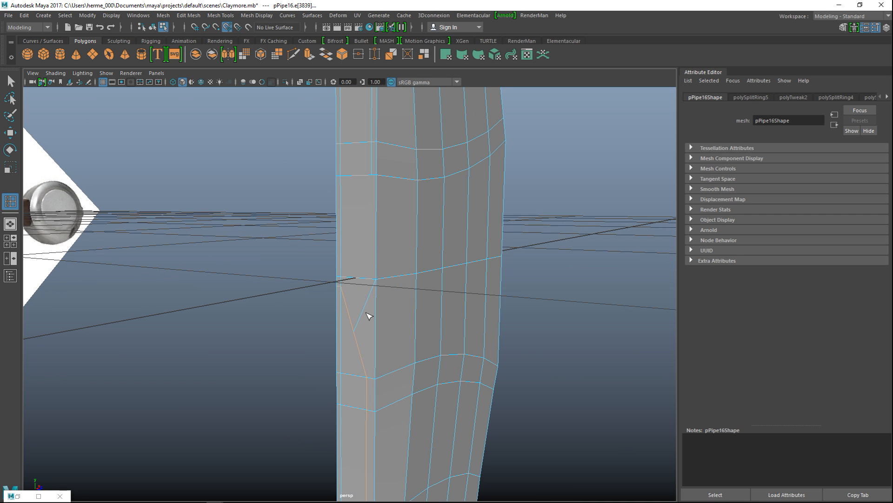
- Delete the stray diagonal edges on the narrow side just below the crossguard's middle
key("q")
right_click_drag(359, 224, 366, 204)
left_click(352, 325, "shift")
left_click(359, 352, "shift")
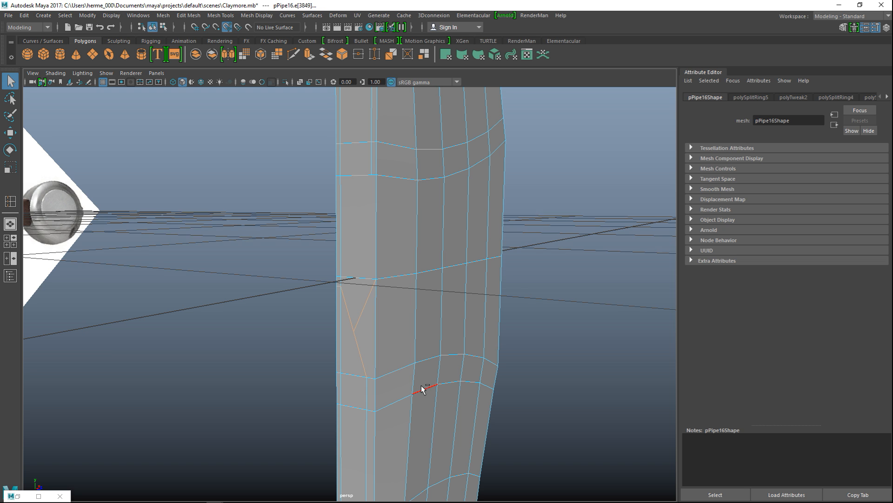
key("ctrl+Delete")
left_click_drag(404, 374, 365, 368, "alt")
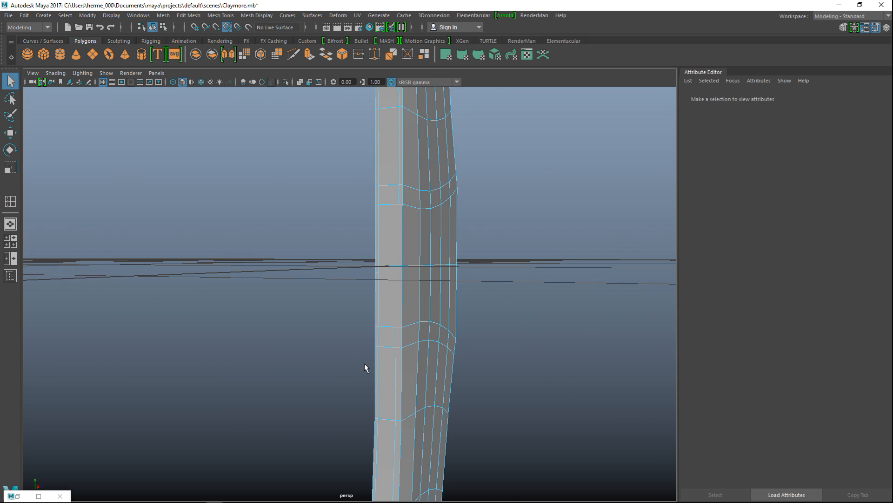
- Use Multi-Cut to cut a lengthwise edge through the narrow side's middle section, joining the upper and lower edge loops
left_click(843, 27)
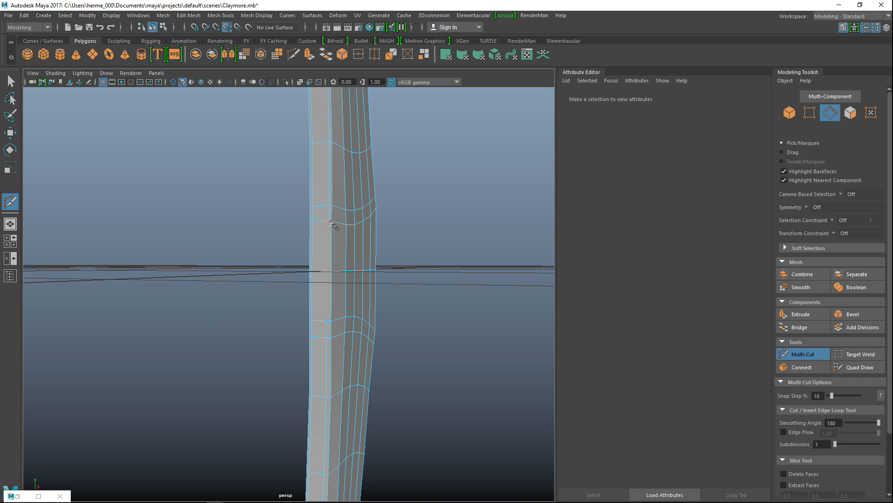
left_click(329, 221)
scroll(399, 359, "up", 2)
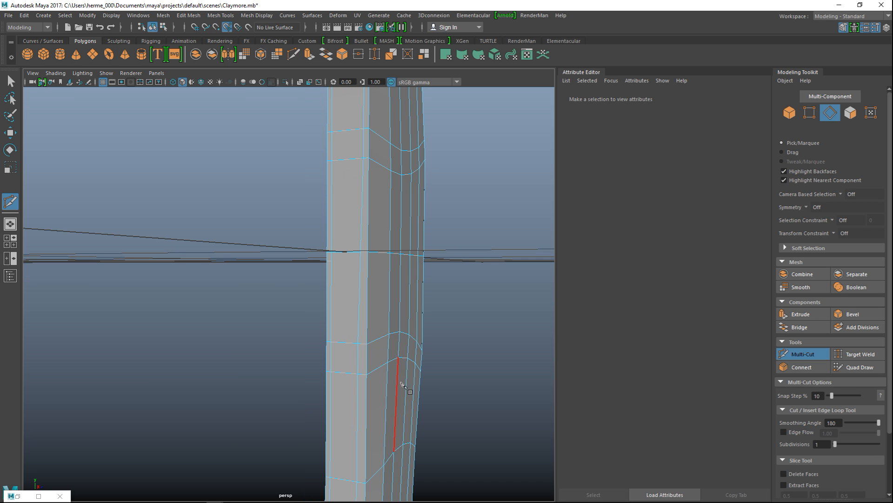
middle_click_drag(437, 397, 416, 353, "alt")
left_click(329, 309)
key("q")
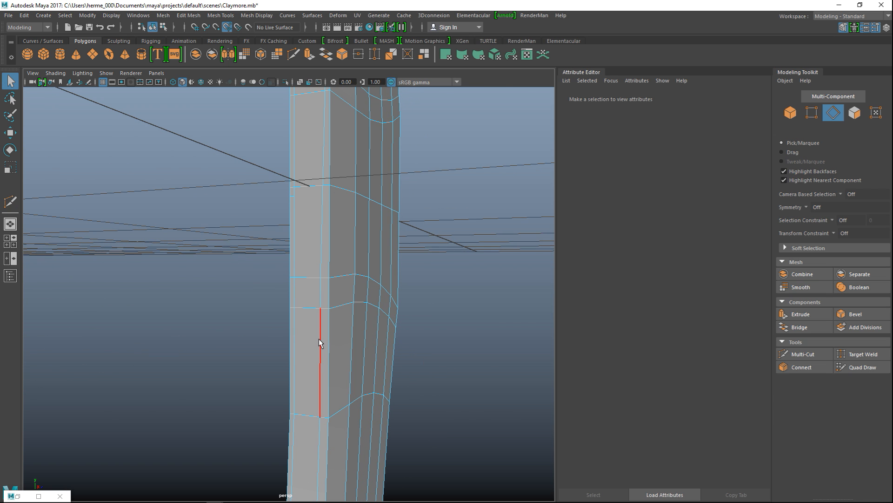
- Select the whole joined edge loop, frame it to check its continuity, and hide the Attribute Editor and Modeling Toolkit
double_click(320, 342)
scroll(319, 344, "down", 3)
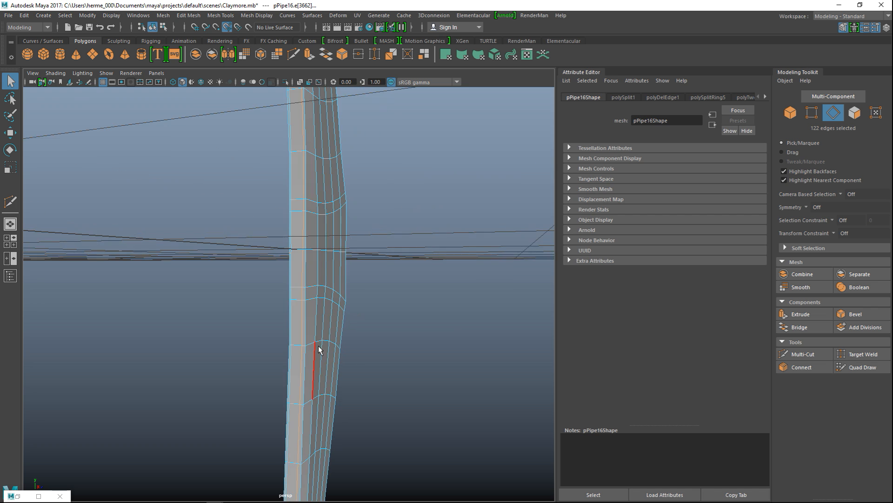
scroll(325, 346, "down", 4)
scroll(330, 349, "up", 4)
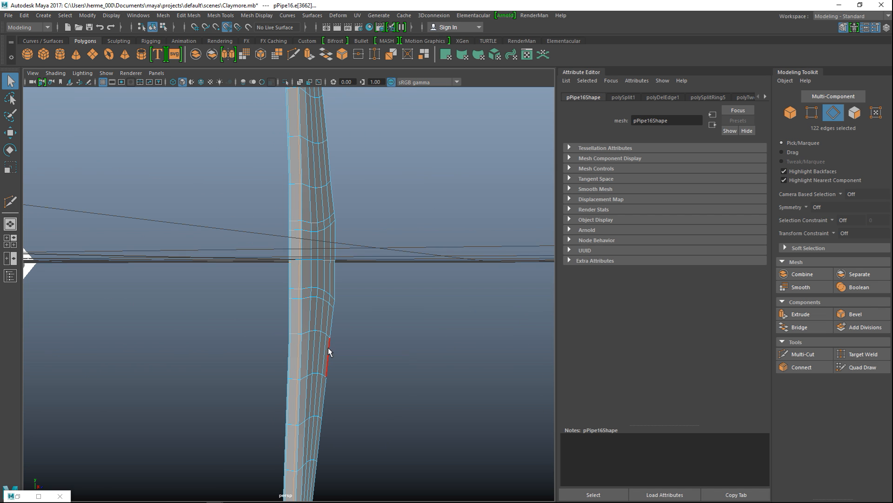
key("space")
key("space")
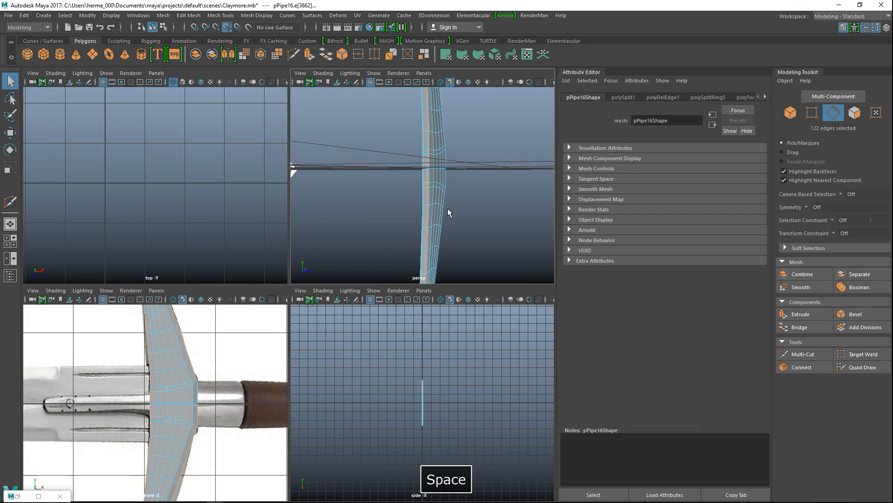
key("f")
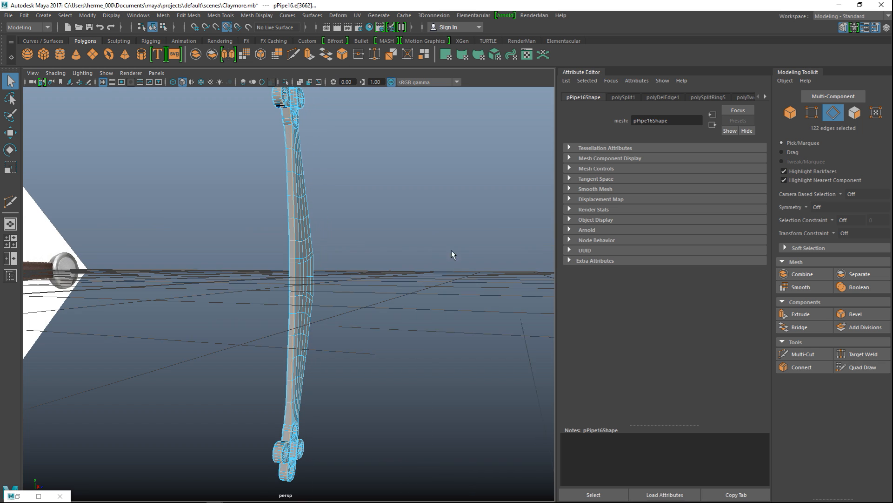
left_click(856, 28)
left_click(875, 27)
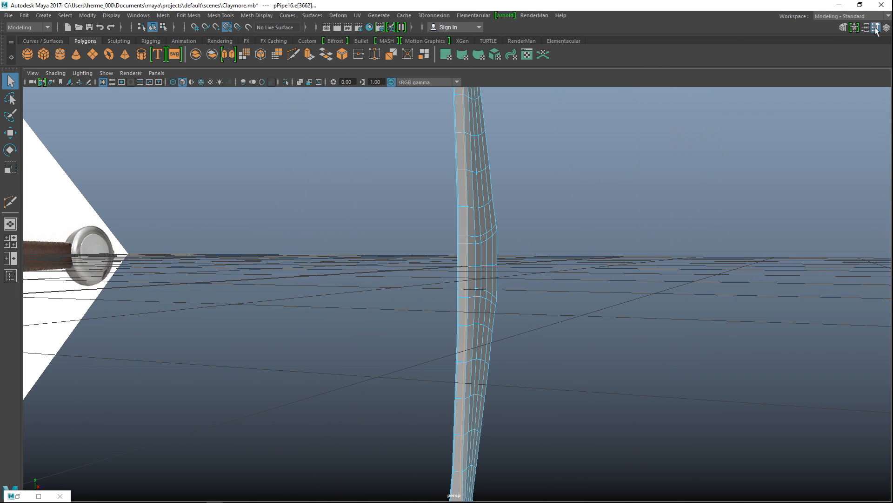
- Return the crossguard to object mode, inspect its whole shape, and deselect it
key("f")
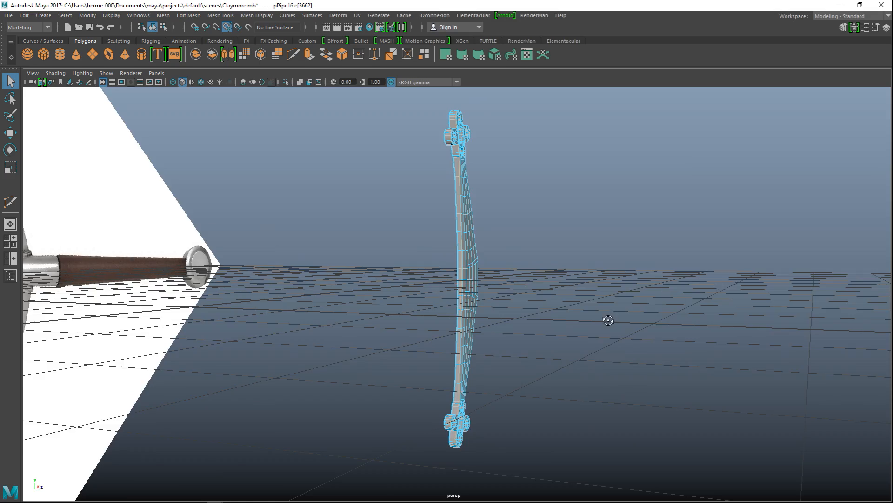
left_click_drag(608, 321, 577, 391, "alt")
right_click_drag(468, 260, 504, 207)
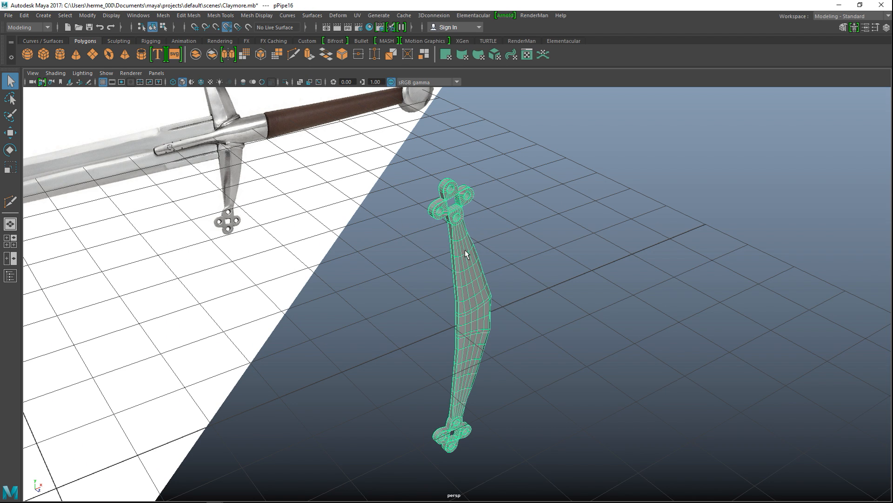
scroll(572, 313, "up", 5)
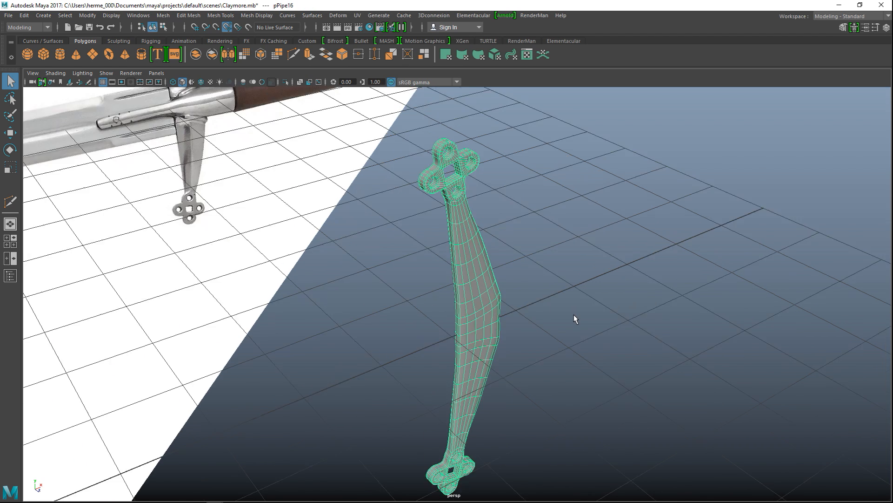
left_click_drag(610, 293, 514, 224, "alt")
left_click(580, 265)
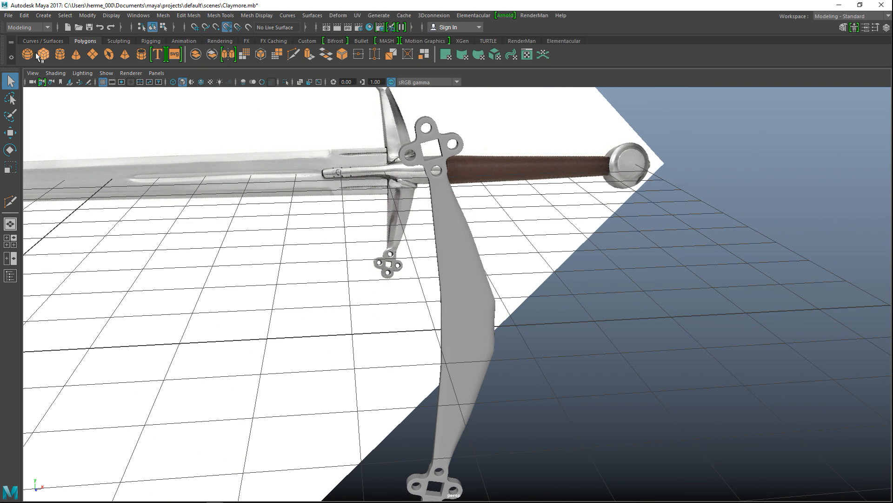
- Create a polygon cylinder and move it horizontally to the handle side of the crossguard
left_click(60, 56)
key("w")
left_click_drag(358, 408, 255, 374, "alt")
left_click_drag(135, 332, 558, 344)
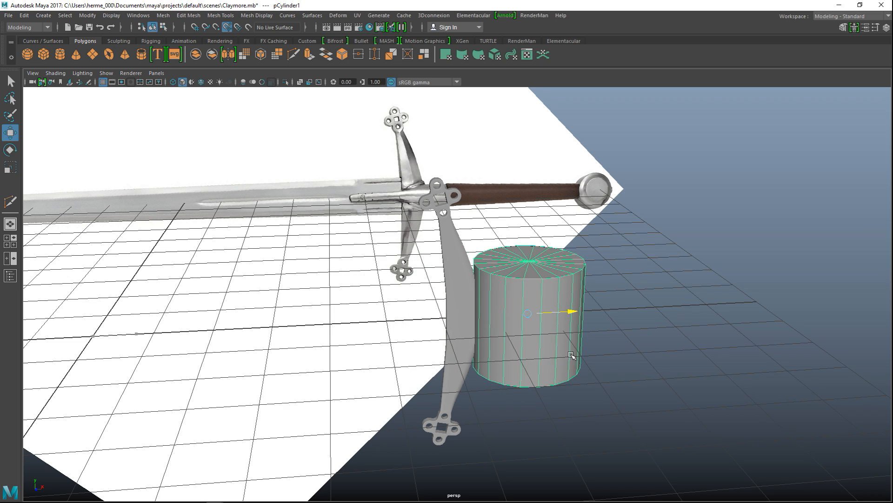
- Set the cylinder's cap subdivisions to 0 in its creation history
key("ctrl+a")
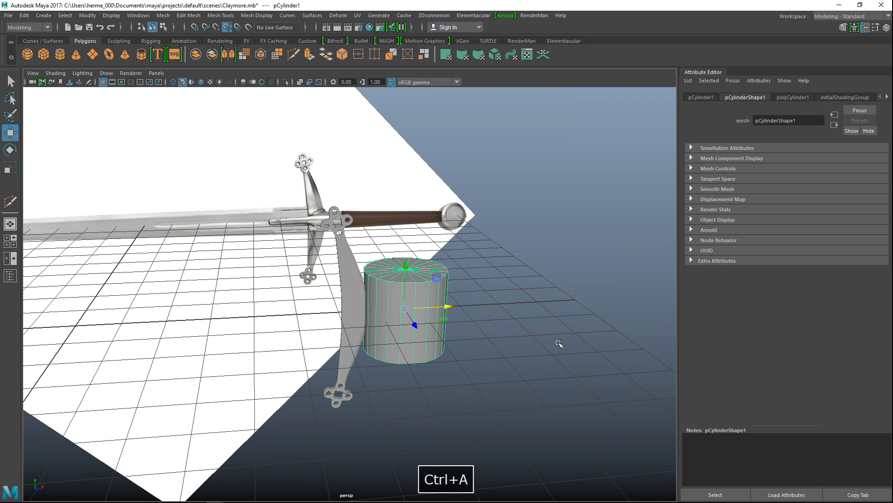
left_click(791, 97)
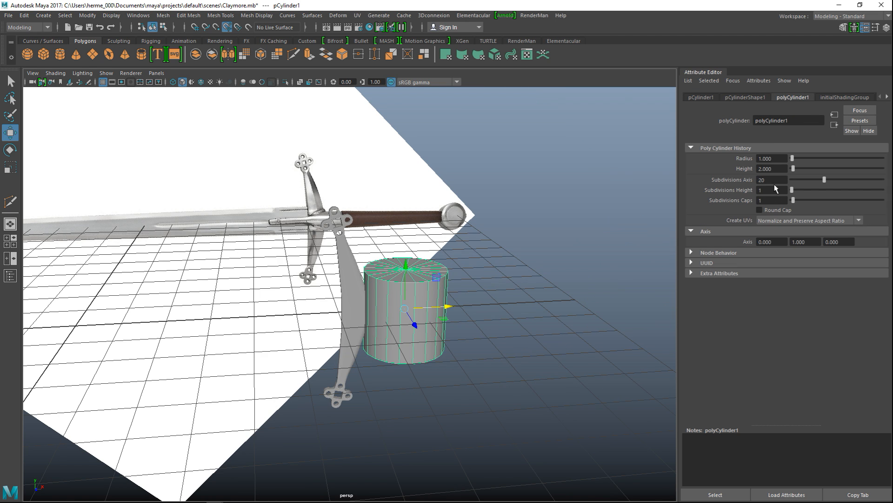
type("0")
key("Return")
left_click(491, 298)
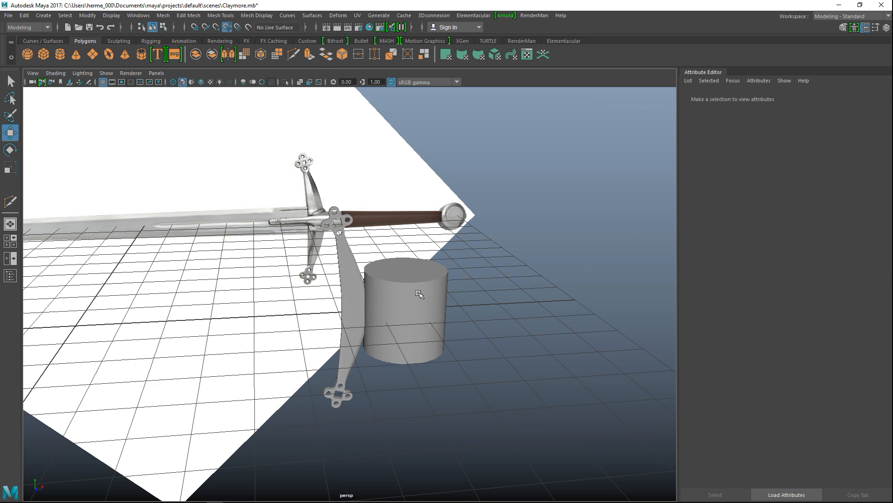
- Rotate the cylinder onto its side so its axis runs along the sword's handle
left_click(419, 293)
key("e")
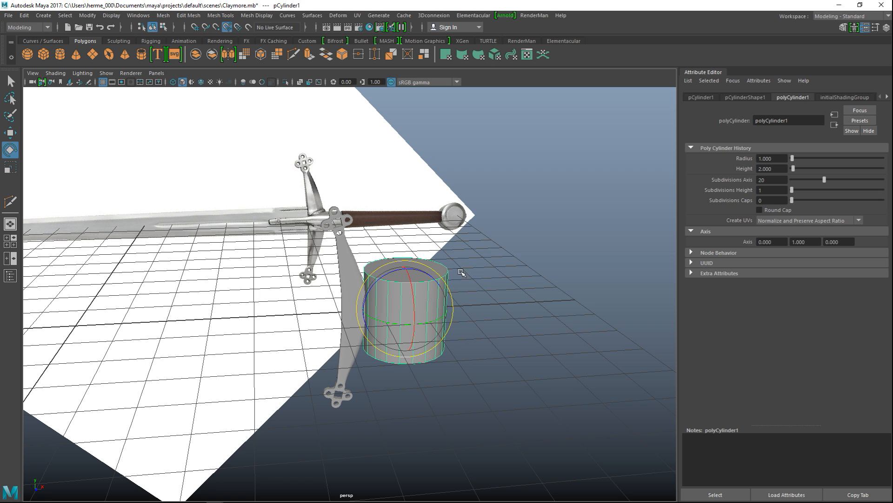
left_click_drag(416, 270, 475, 291)
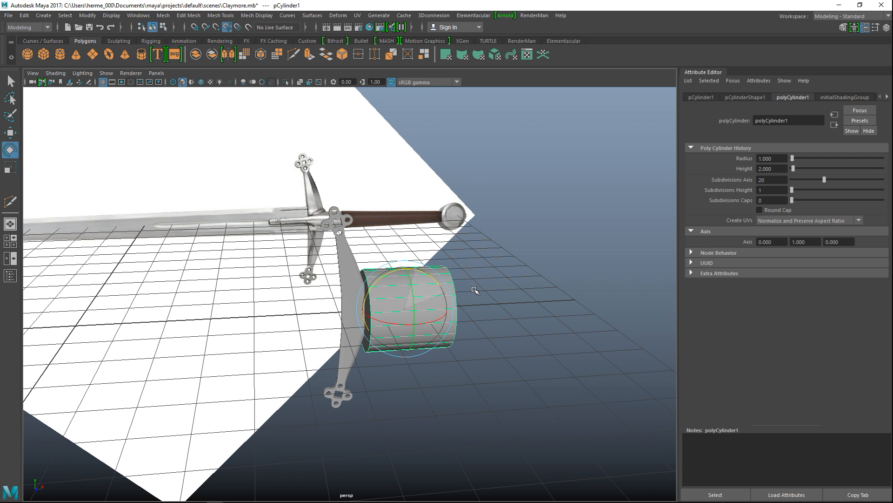
- In the front view, move the cylinder along the handle until it meets the pommel in the reference image
left_click(15, 243)
key("space")
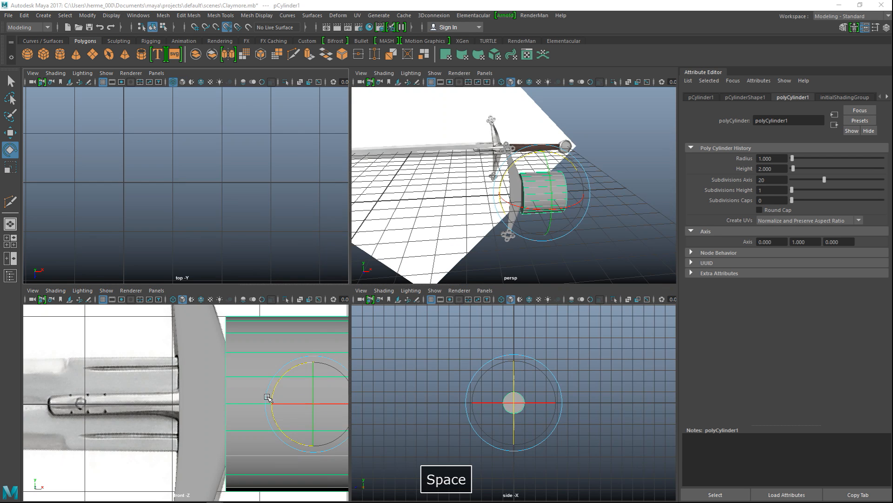
scroll(471, 344, "down", 6)
scroll(471, 344, "down", 4)
middle_click_drag(518, 349, 453, 356, "alt")
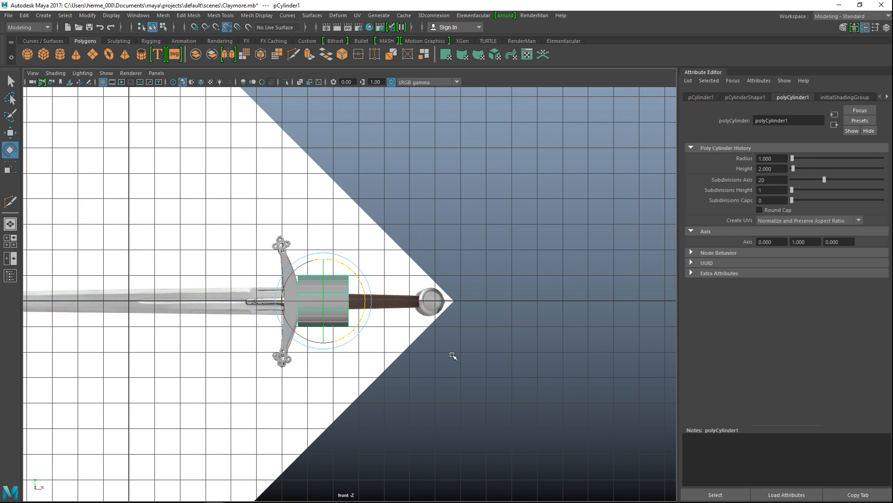
key("w")
left_click_drag(372, 304, 444, 304)
key("f")
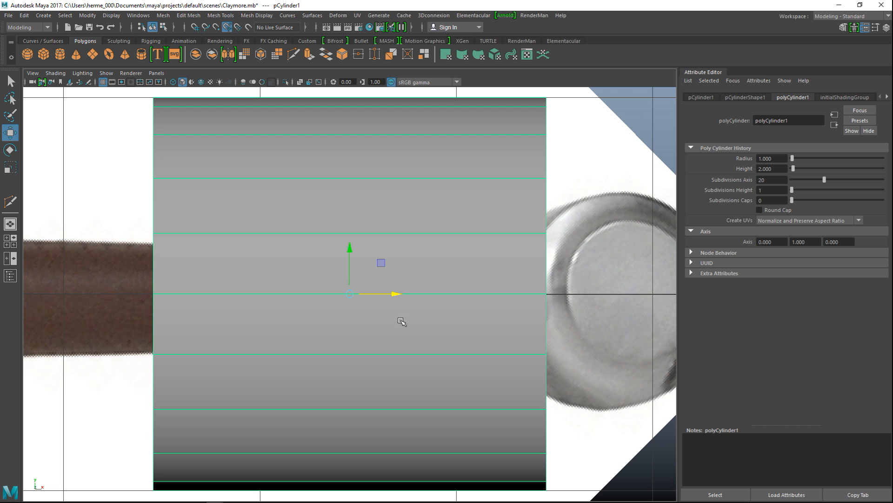
- Scale the cylinder's pommel-end vertices down to the grip's width, turning on X-ray shading to match the reference
right_click_drag(472, 226, 434, 226)
scroll(471, 233, "down", 7)
left_click_drag(363, 236, 425, 384)
scroll(425, 385, "up", 7)
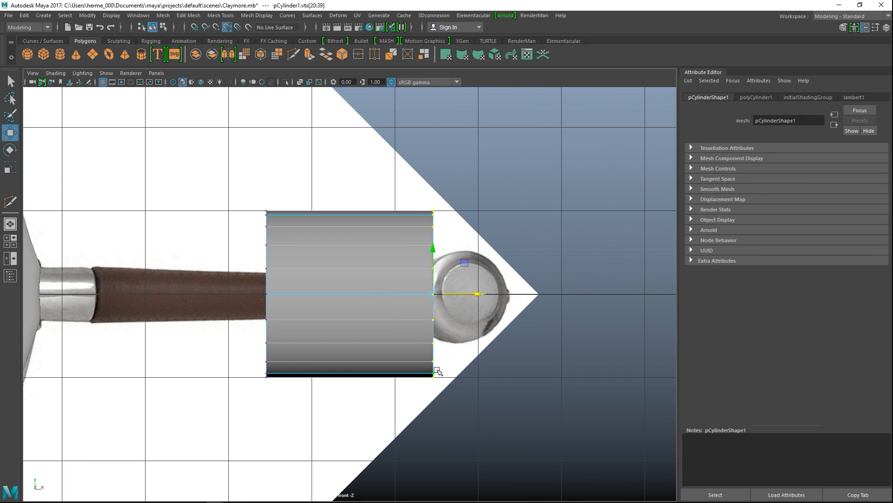
key("r")
left_click_drag(433, 301, 344, 283)
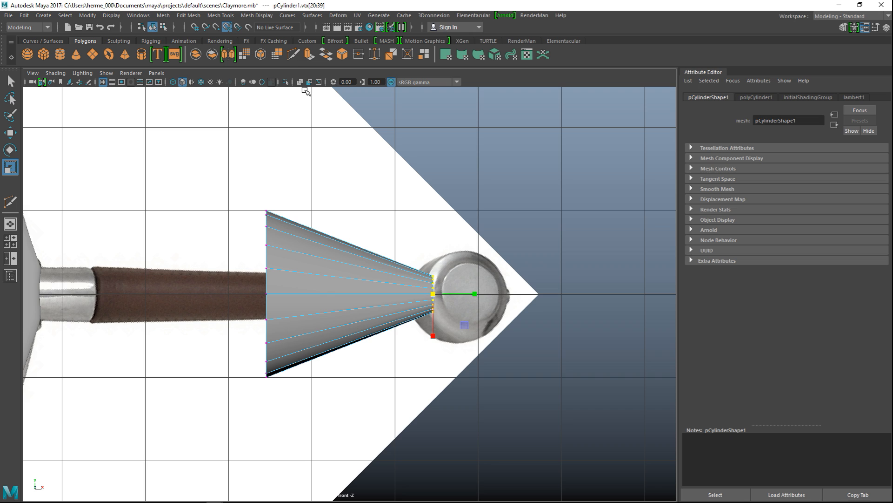
left_click(300, 82)
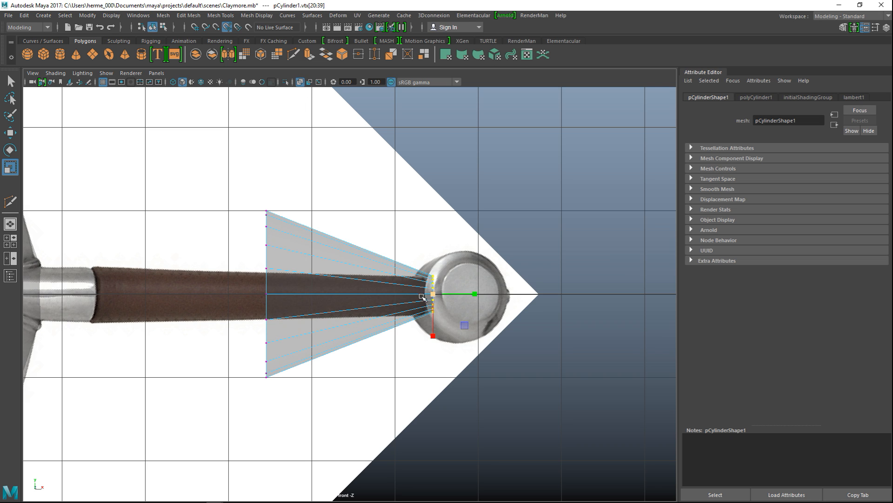
left_click_drag(434, 295, 471, 296)
- Move the cylinder's opposite end vertices to where the grip meets the metal collar and scale them to the grip's width
key("w")
left_click_drag(248, 206, 300, 440)
left_click_drag(315, 293, 18, 310)
key("r")
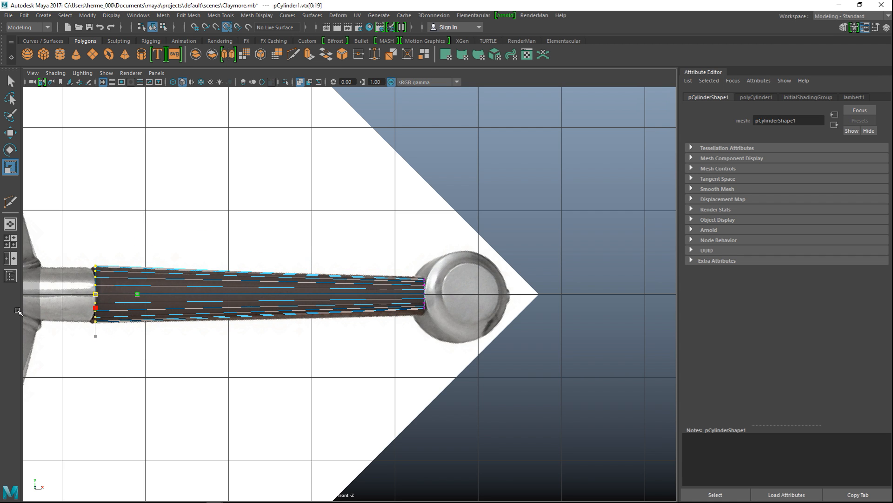
- In the perspective view, extrude the grip's end cap facing the crossguard and scale it slightly inward
left_click(10, 241)
key("space")
scroll(437, 317, "up", 3)
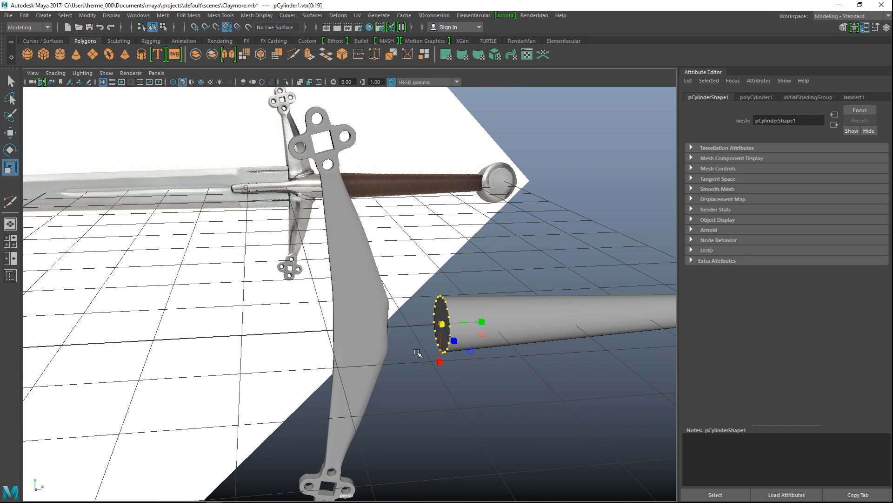
left_click_drag(418, 353, 443, 355, "alt")
right_click_drag(410, 287, 417, 300)
left_click(418, 296)
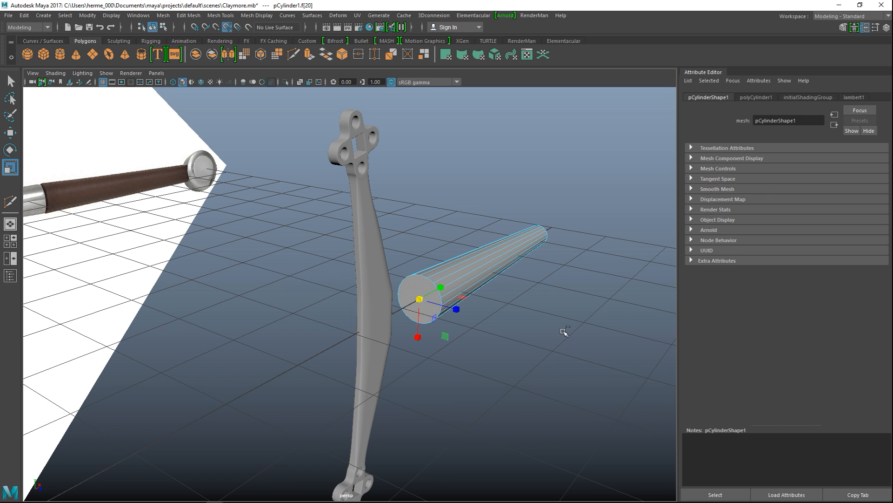
key("ctrl+e")
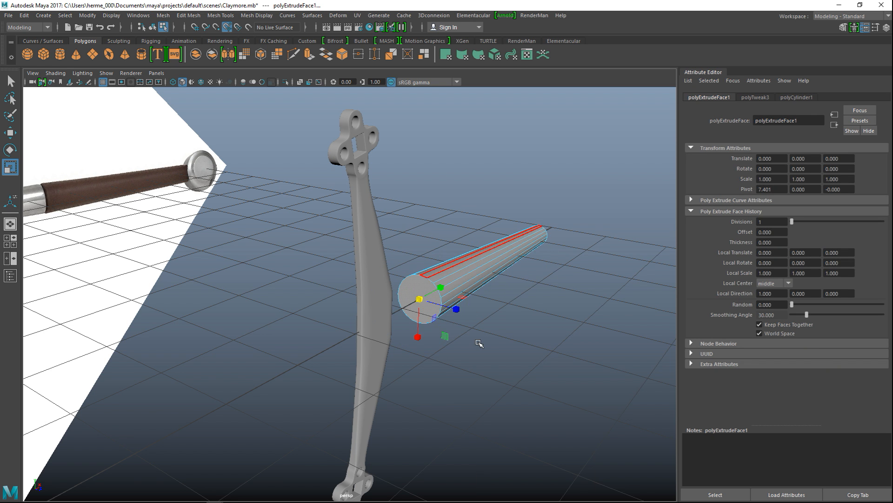
scroll(479, 344, "up", 5)
left_click_drag(543, 309, 536, 334)
- Extrude the end cap slightly toward the crossguard, then extrude it again and scale it outward to form a narrow groove
key("ctrl+e")
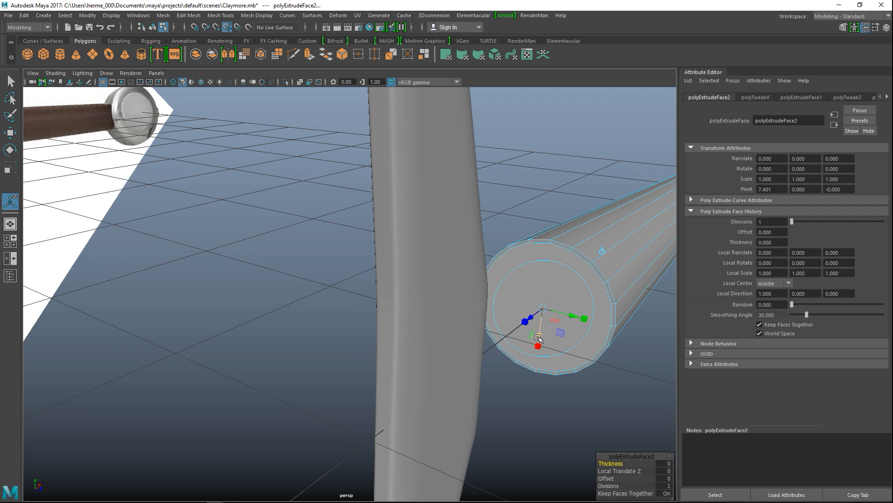
left_click(560, 297)
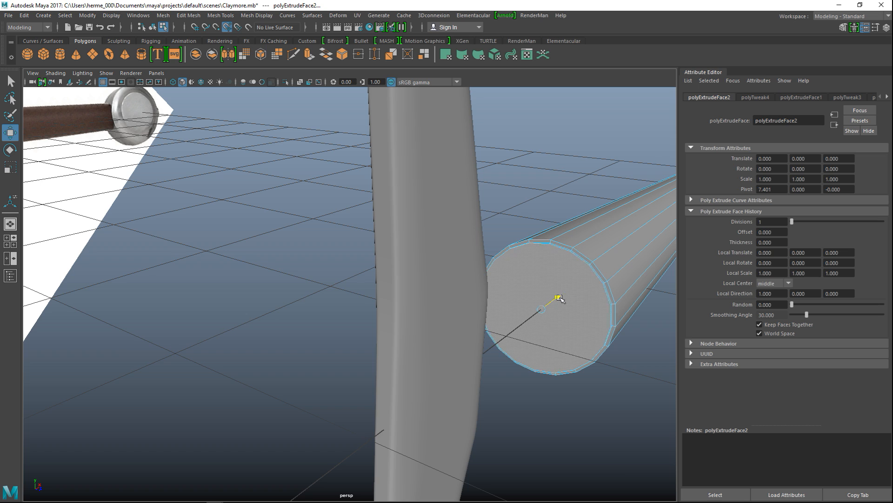
key("ctrl+e")
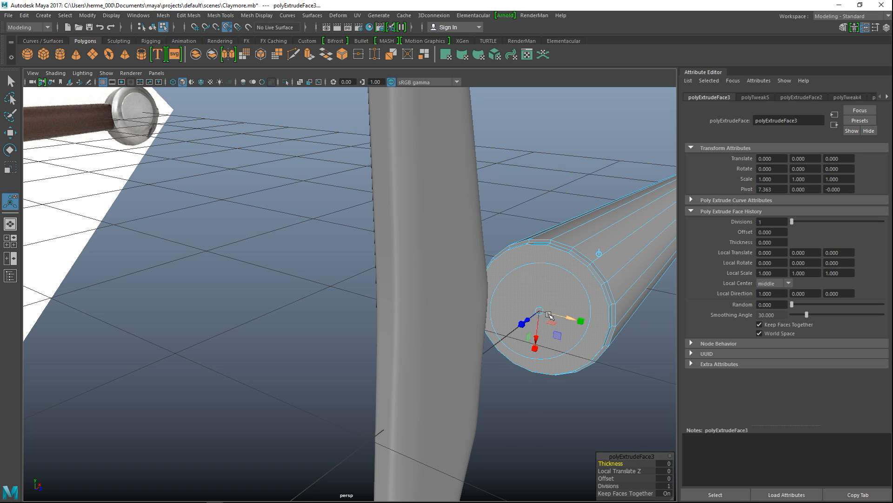
key("r")
left_click_drag(543, 313, 550, 316)
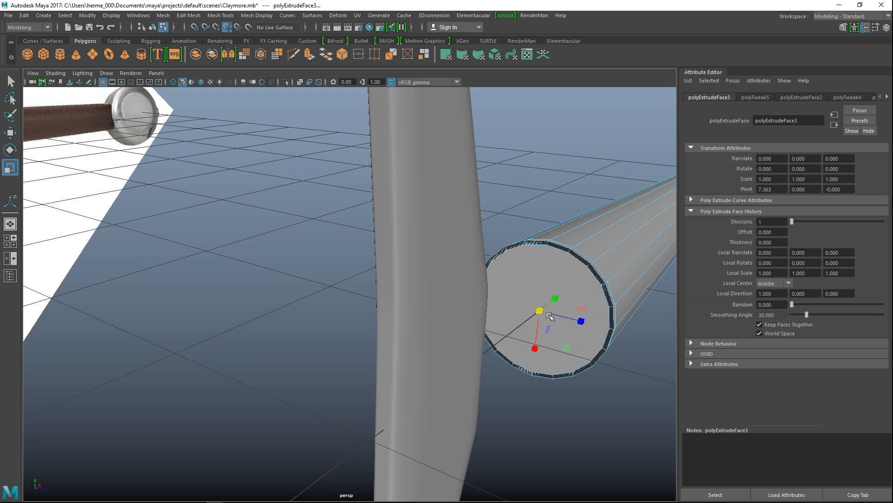
- Extrude the end cap toward the crossguard and align it in the front view with the reference collar's end
key("ctrl+e")
key("w")
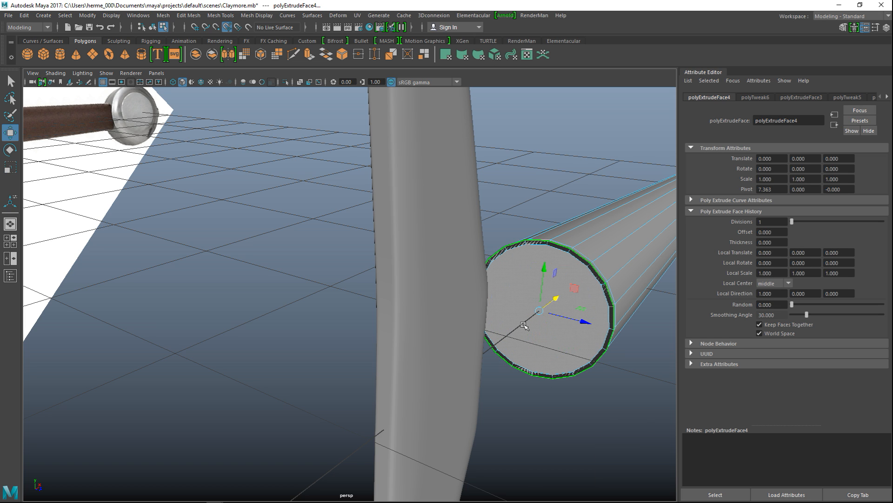
left_click_drag(561, 300, 390, 358)
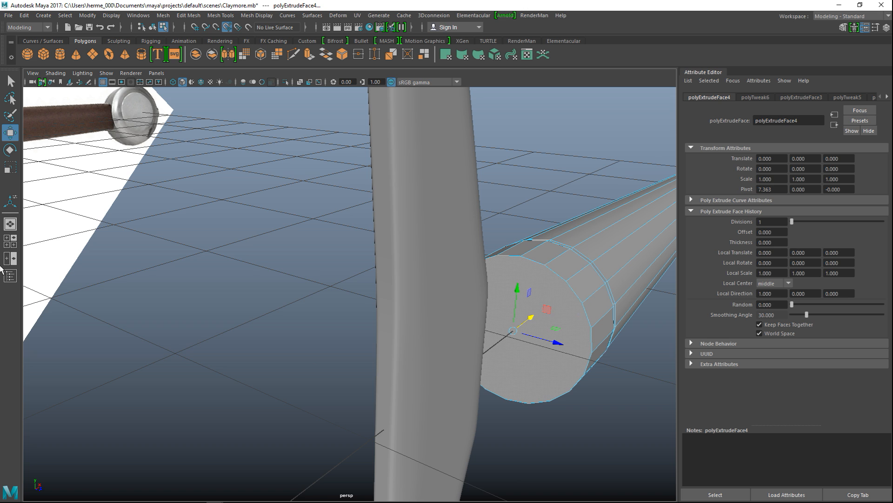
left_click(10, 240)
key("space")
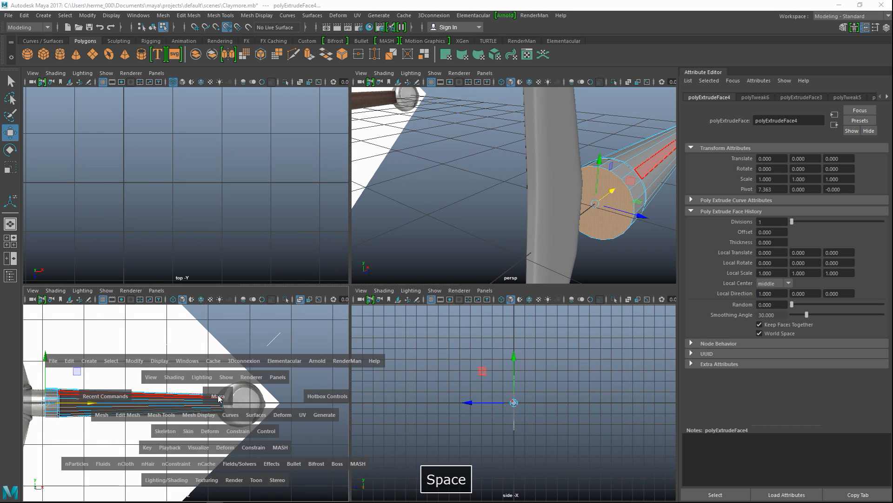
middle_click_drag(225, 365, 476, 362, "alt")
scroll(371, 350, "up", 5)
left_click_drag(391, 291, 329, 294)
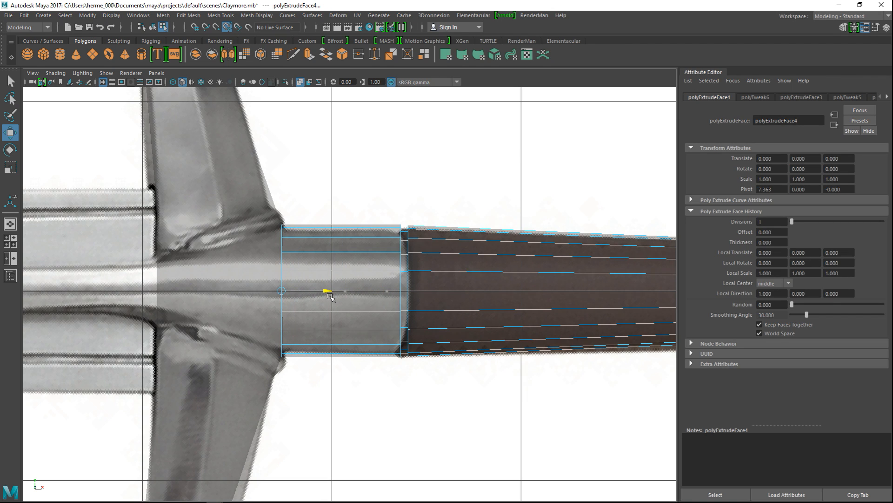
- Return the handle to object mode and insert an edge loop around the collar close to its crossguard end
left_click(10, 241)
key("space")
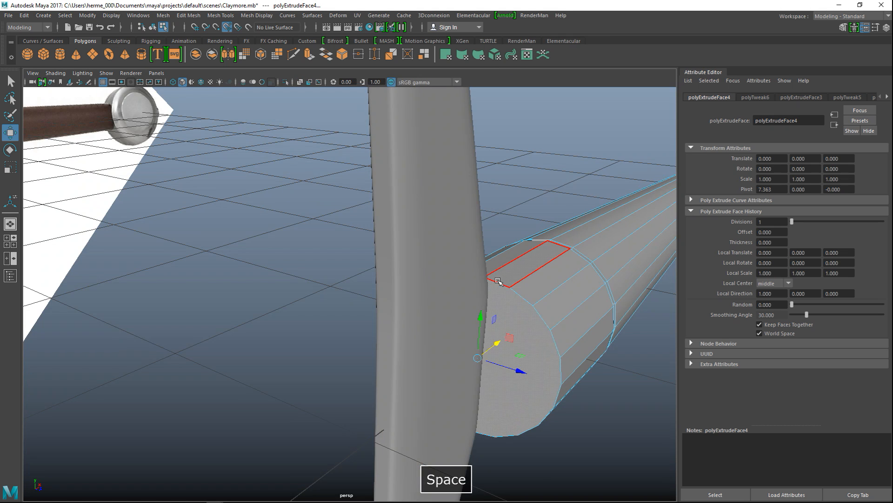
left_click_drag(539, 333, 423, 311, "alt")
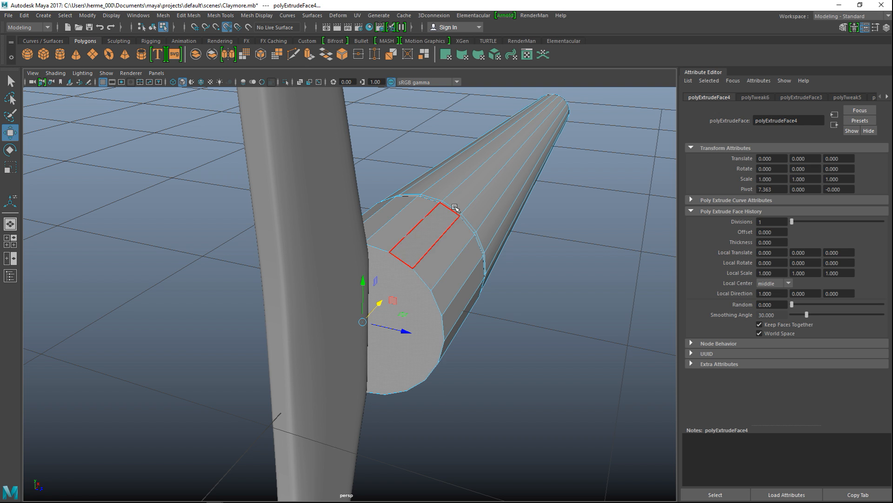
right_click_drag(450, 204, 539, 237)
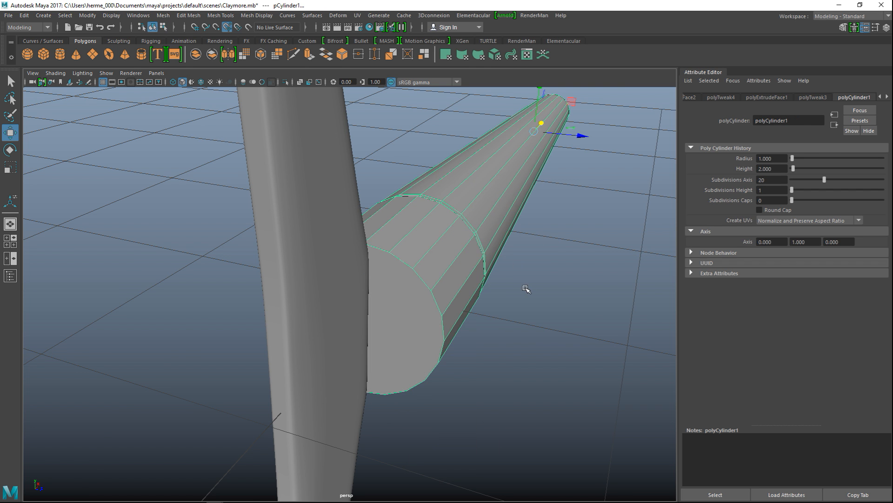
left_click_drag(527, 287, 477, 296, "alt")
middle_click_drag(467, 298, 368, 287, "alt")
left_click_drag(368, 286, 351, 298, "alt")
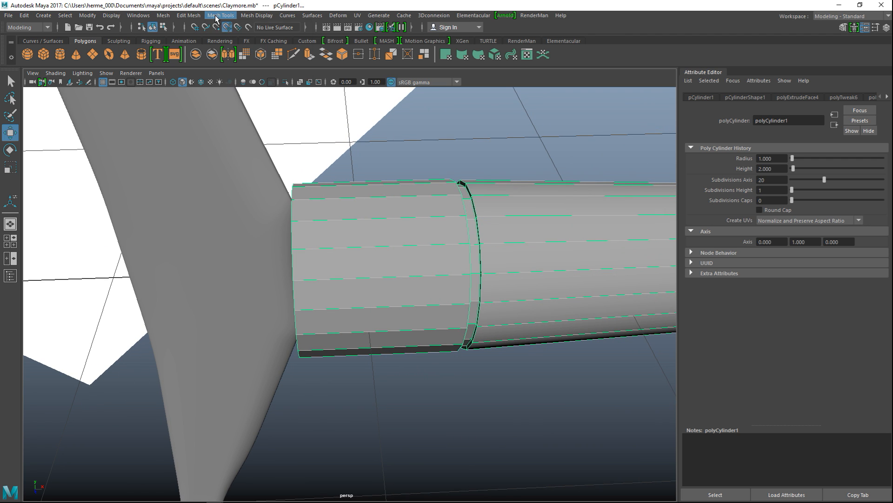
left_click(220, 15)
left_click(306, 86)
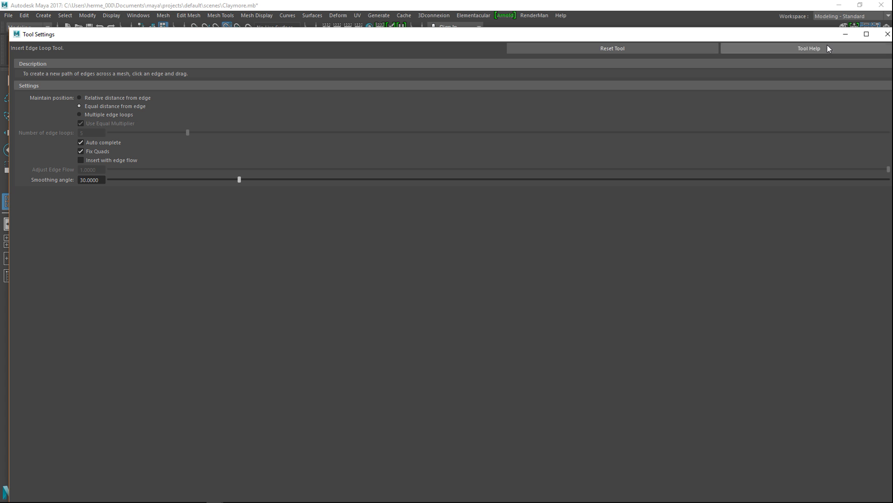
left_click(846, 34)
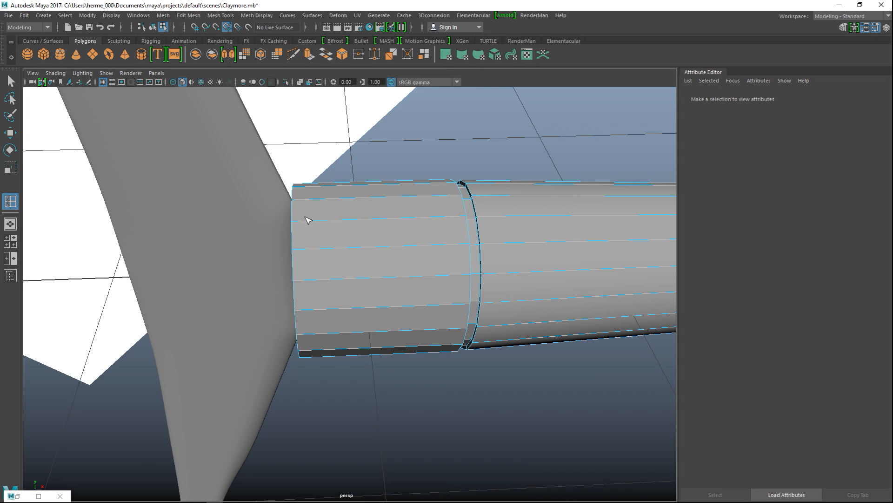
left_click_drag(309, 225, 298, 226)
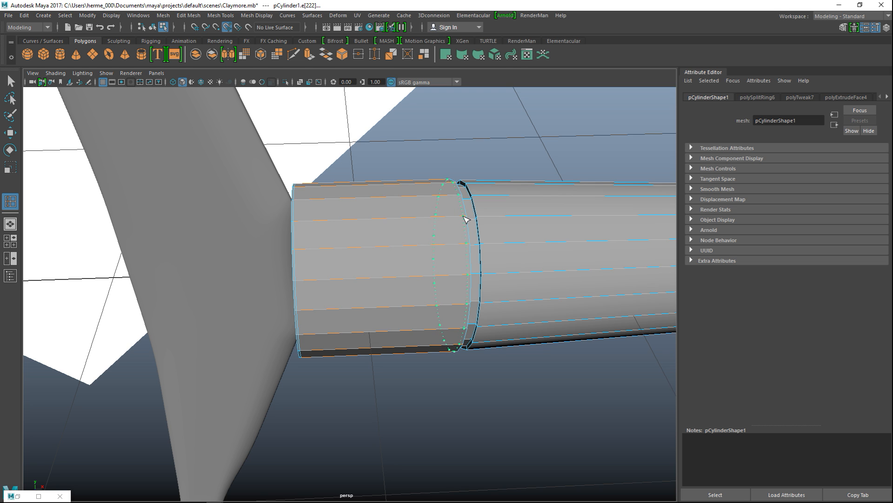
- Insert supporting edge loops on the collar and grip sides of the groove, plus one close to the grip's far end
mouse_move(468, 220)
left_mouse_down()
mouse_move(488, 219)
mouse_move(481, 218)
left_mouse_up()
middle_click_drag(391, 276, 183, 276, "alt")
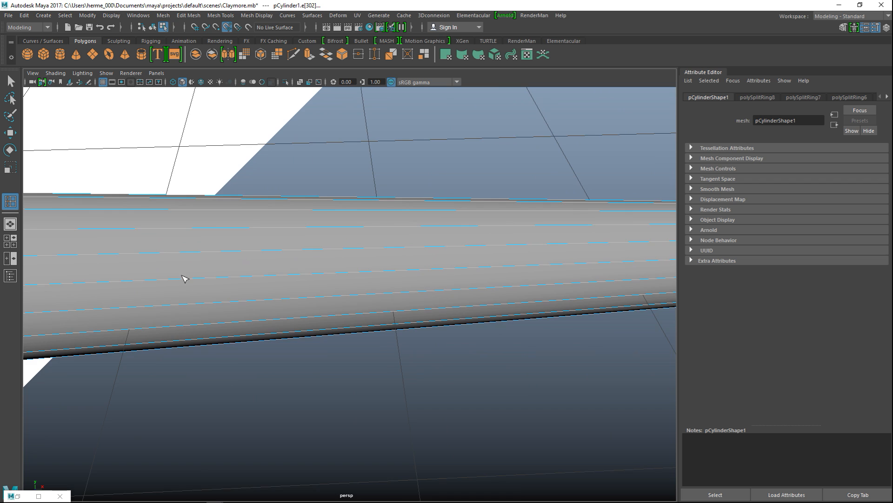
middle_click_drag(450, 281, 293, 299, "alt")
scroll(293, 299, "down", 2)
left_click_drag(636, 247, 656, 250)
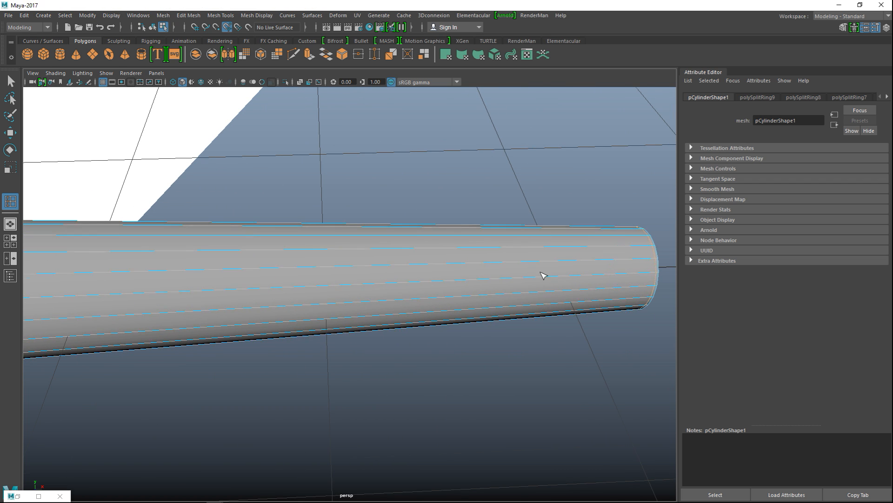
- With Multi-Cut, cut a vertical edge across the collar's end cap on one side of the crossguard, joining opposite rim vertices
scroll(535, 282, "down", 7)
middle_click_drag(299, 357, 520, 320, "alt")
left_click_drag(520, 319, 510, 368, "alt")
scroll(469, 346, "up", 3)
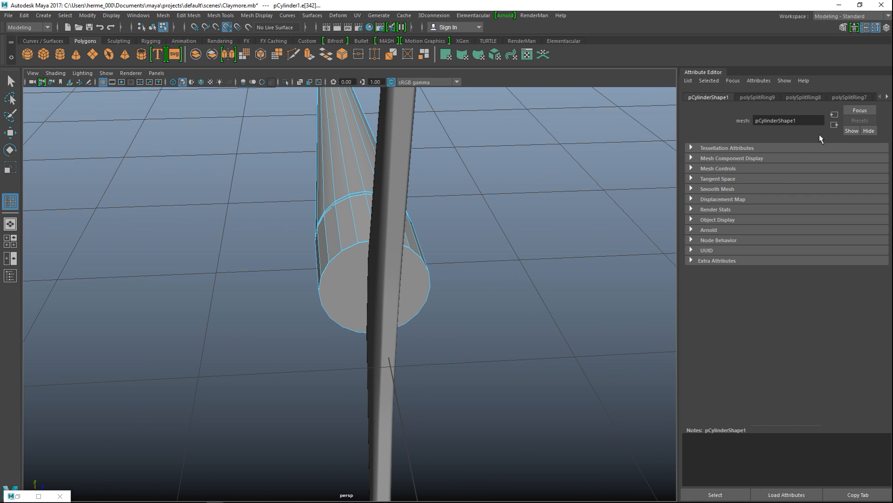
left_click(842, 28)
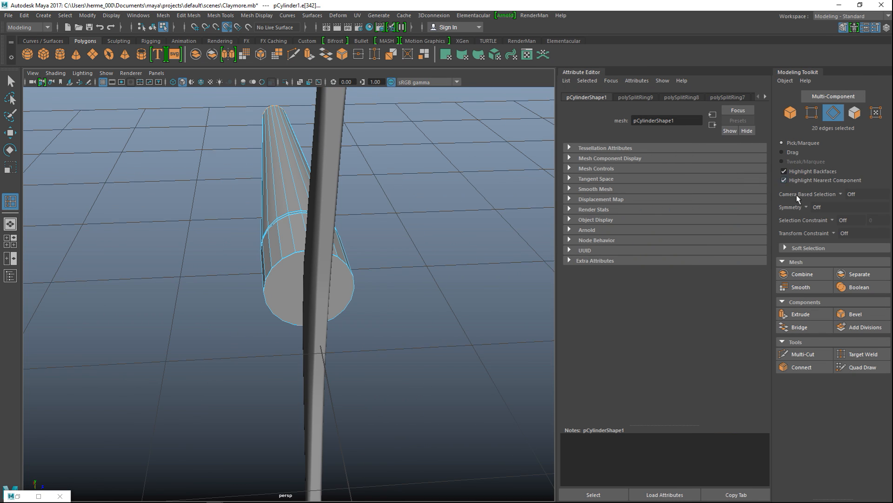
left_click(802, 353)
scroll(440, 342, "up", 3)
left_click_drag(311, 318, 333, 309, "alt")
left_click(301, 212)
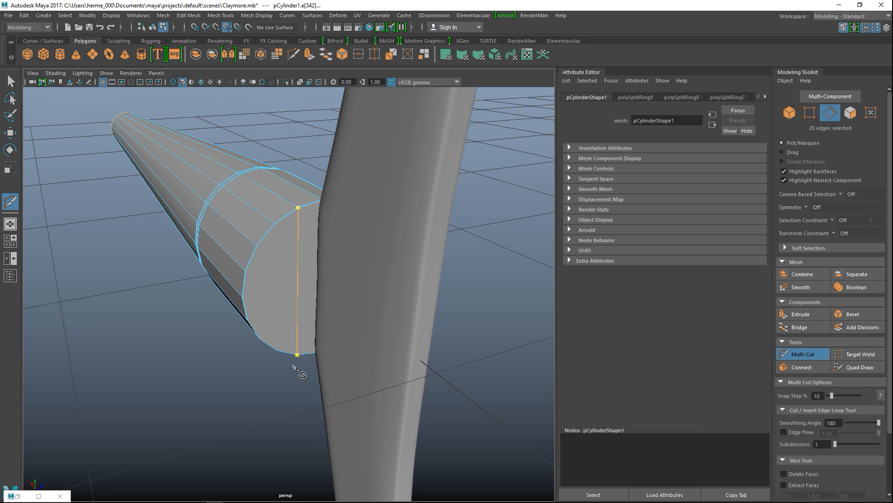
key("Return")
- Cut a matching vertical edge across the collar's end cap on the other side of the crossguard
left_click_drag(298, 371, 250, 375, "alt")
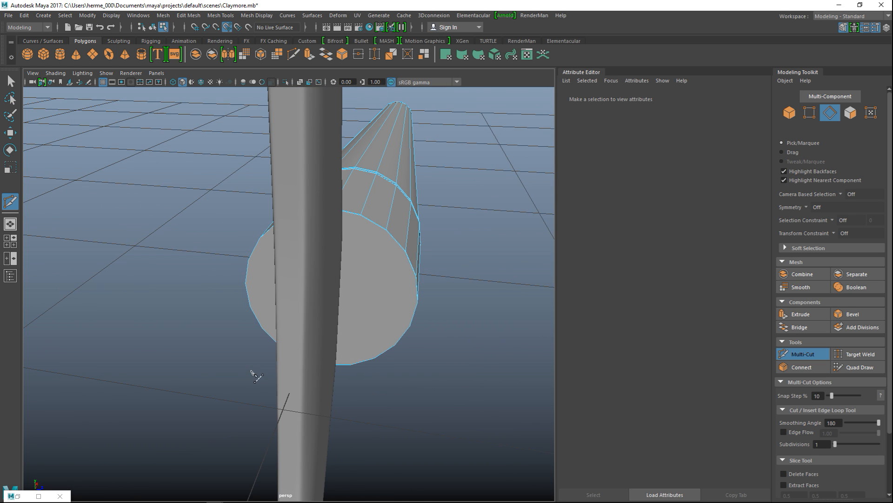
left_click(365, 219)
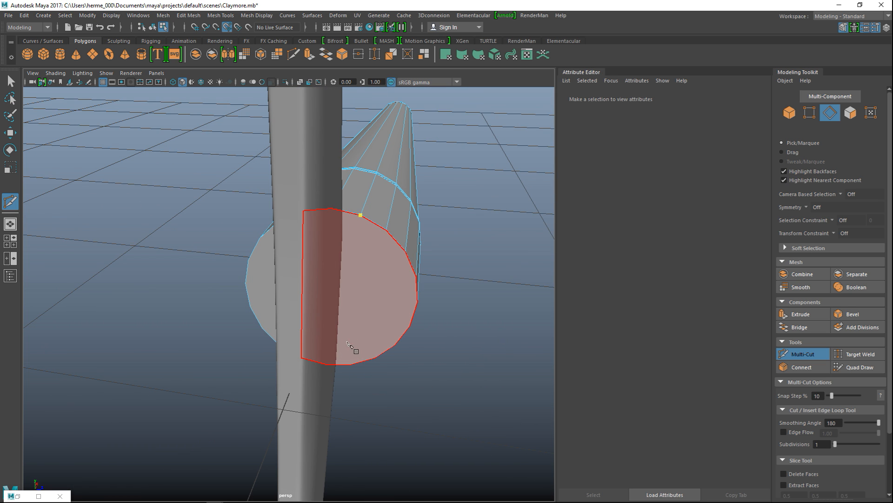
left_click(352, 363)
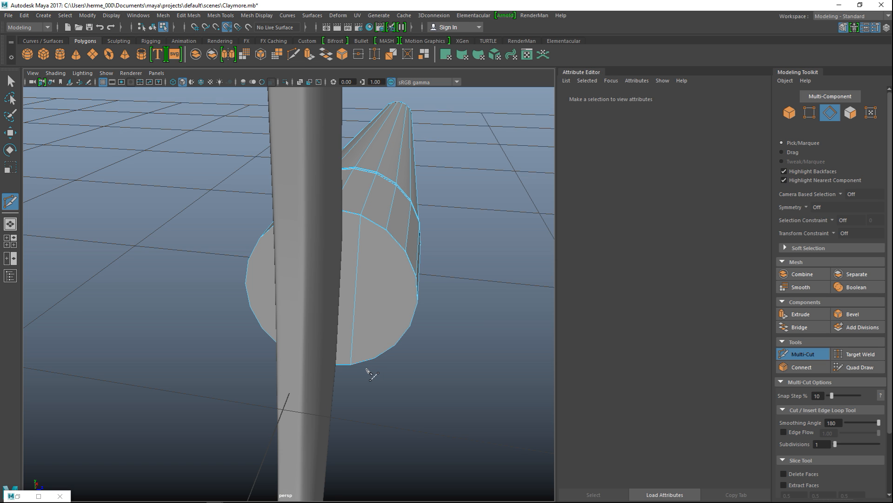
- Select the two outer faces of the collar's end cap and extrude them past the crossguard toward the blade
left_click_drag(399, 361, 433, 372, "alt")
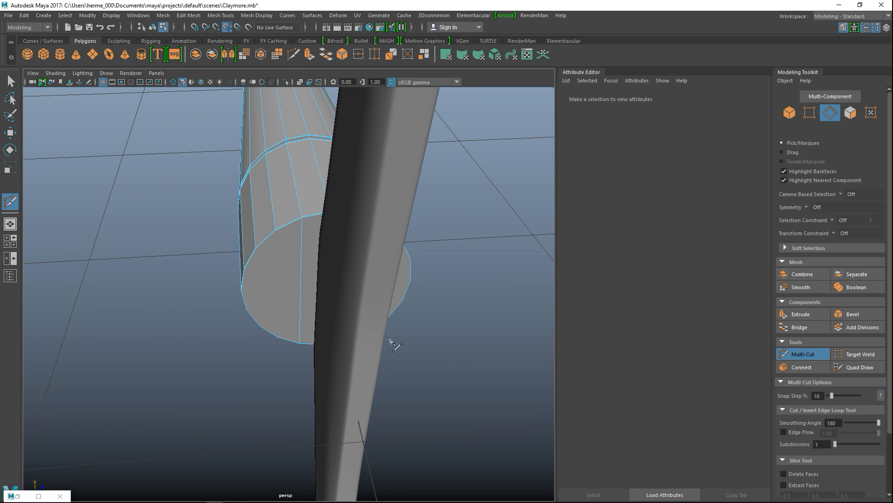
key("q")
right_click_drag(270, 238, 276, 263)
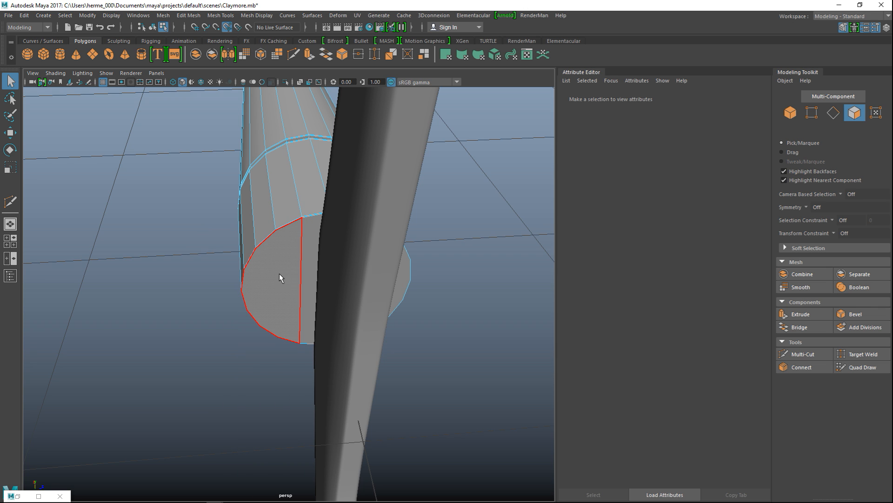
left_click(279, 274)
left_click(401, 294, "shift")
left_click_drag(457, 366, 385, 365, "alt")
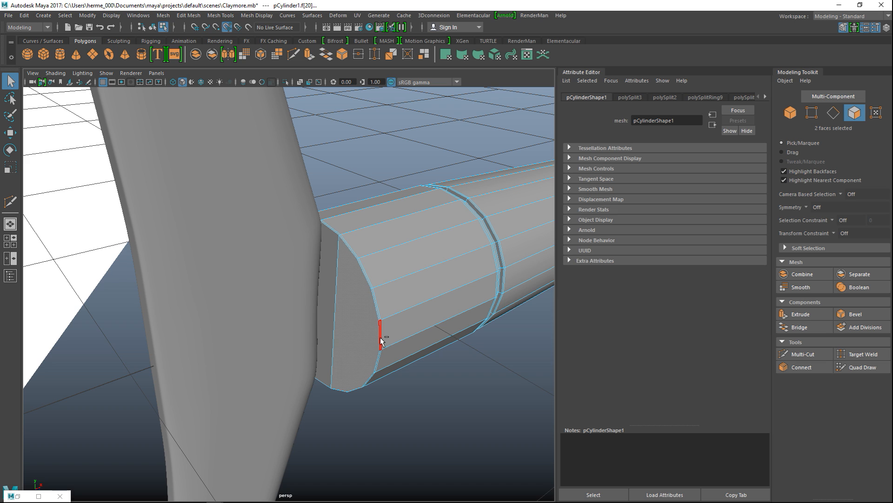
key("ctrl+e")
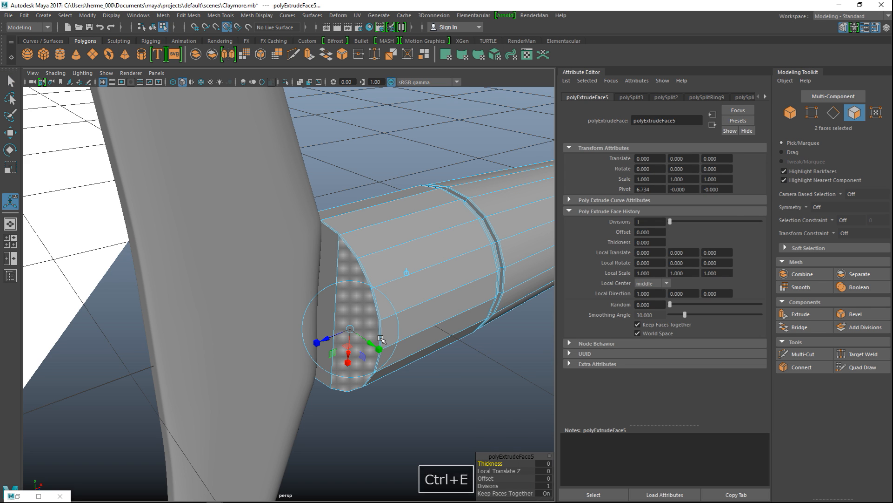
key("w")
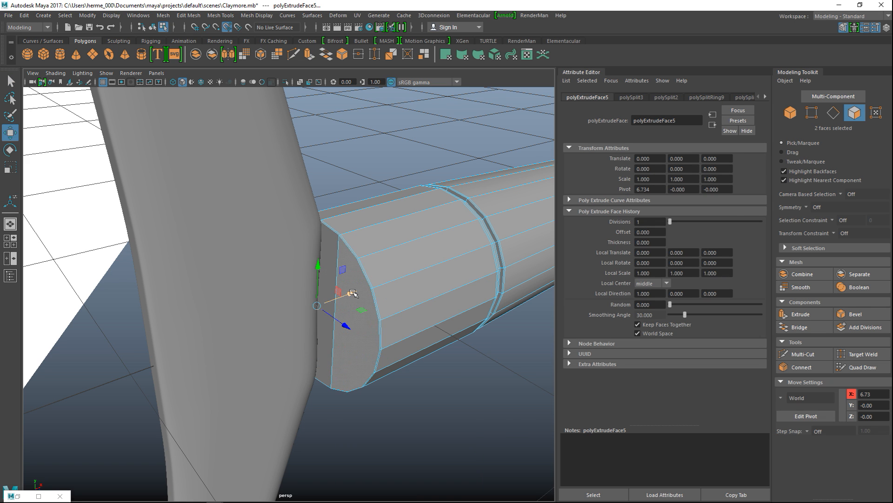
left_click_drag(328, 304, 85, 341)
- In the front view, align the extruded ends with the crossguard's blade-side edge at about X 6.07 and select their end vertices
left_click(10, 240)
key("space")
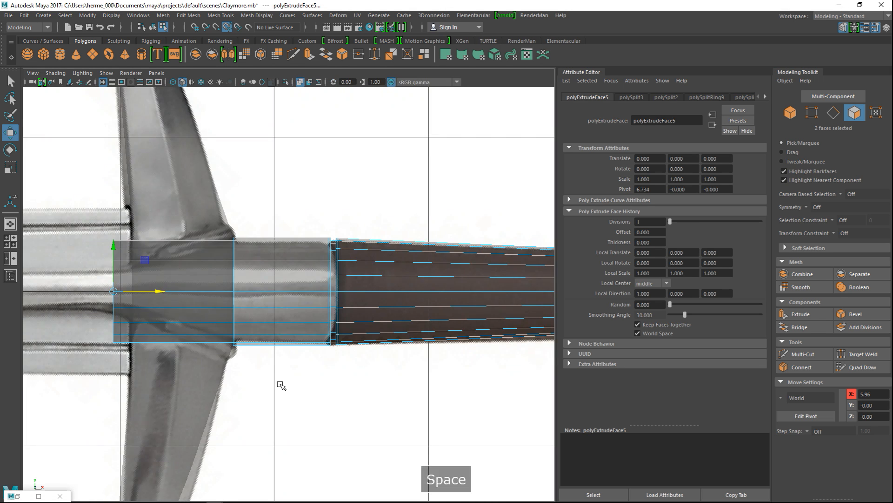
scroll(279, 386, "up", 3)
middle_click_drag(196, 379, 394, 361, "alt")
left_click_drag(313, 286, 341, 286)
right_click_drag(303, 233, 302, 221)
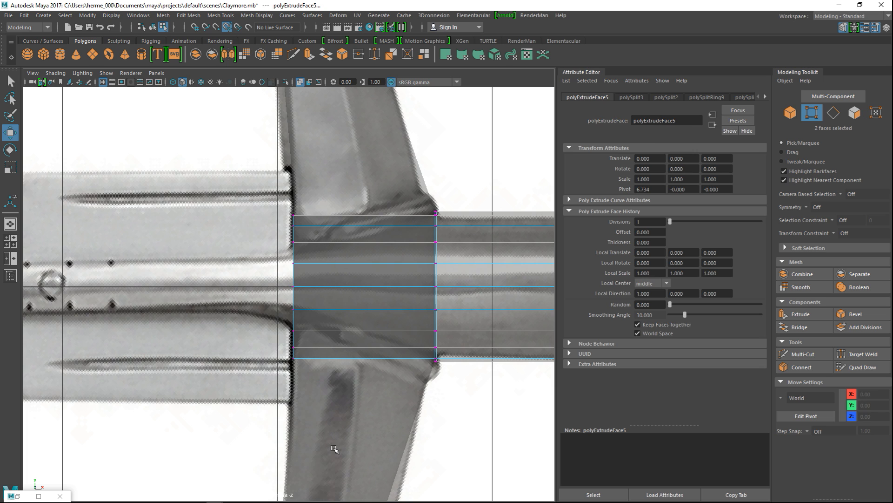
left_click_drag(262, 191, 334, 448)
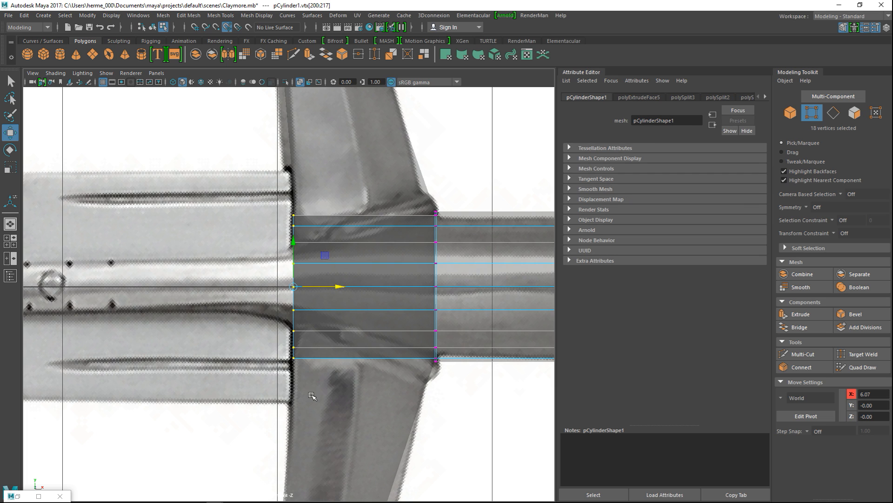
key("r")
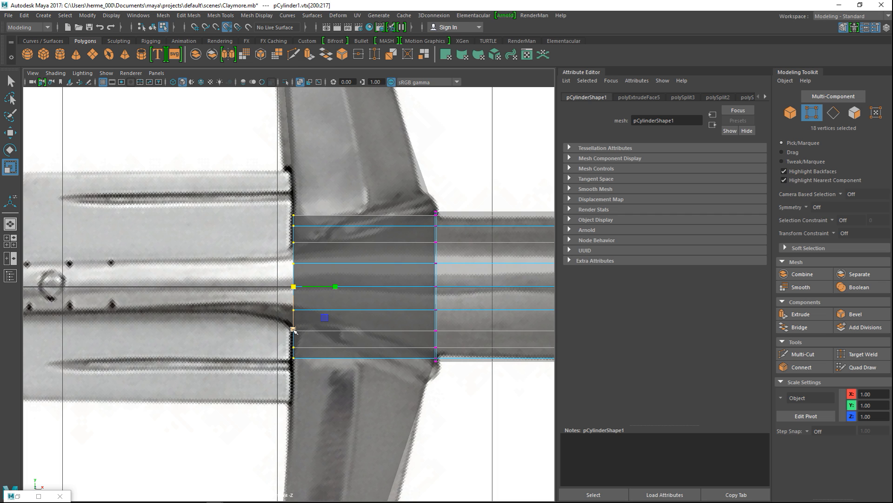
left_click_drag(293, 329, 285, 305)
key("ctrl+e")
key("ctrl+z")
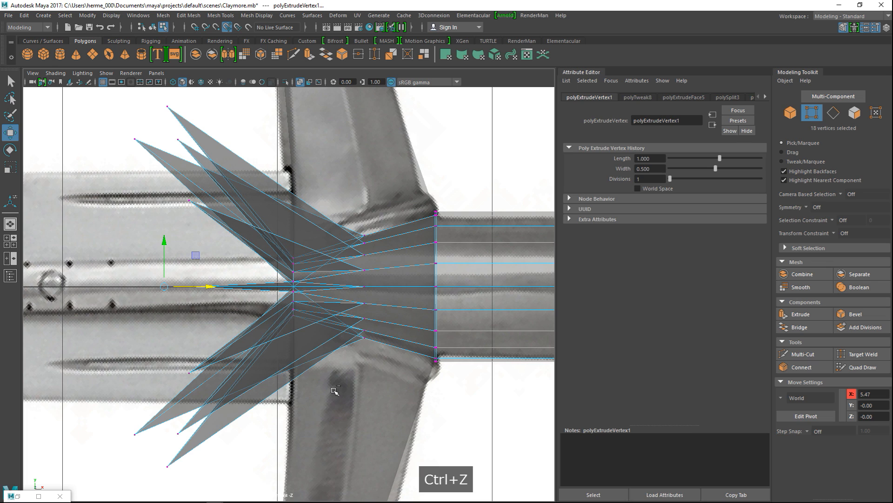
key("ctrl+z")
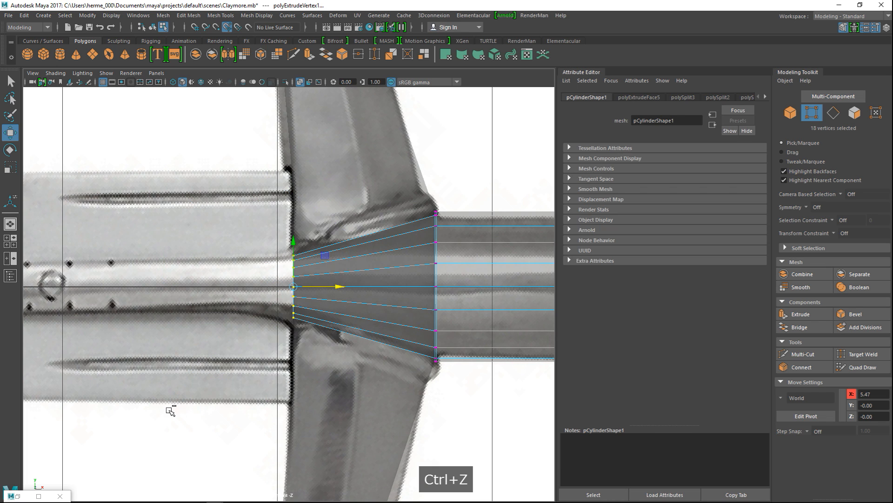
key("ctrl+z")
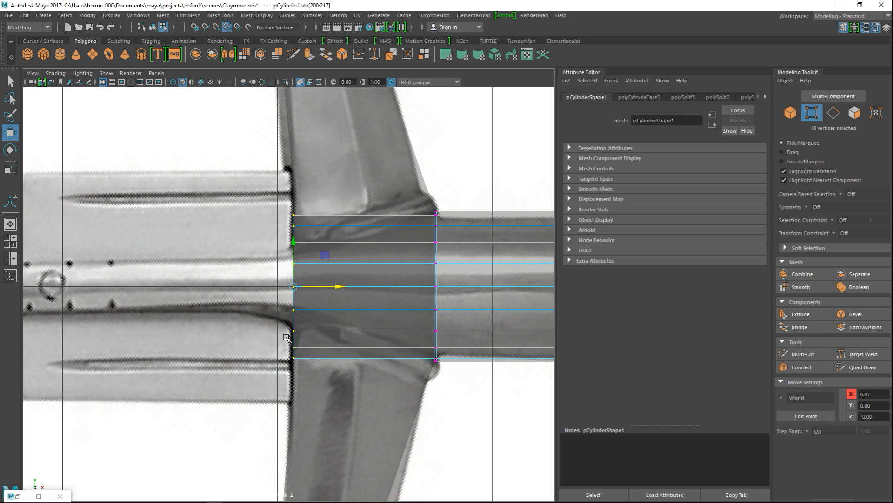
- Scale the selected end vertices down vertically to match the reference taper, then adjust their width across the crossguard in perspective
key("r")
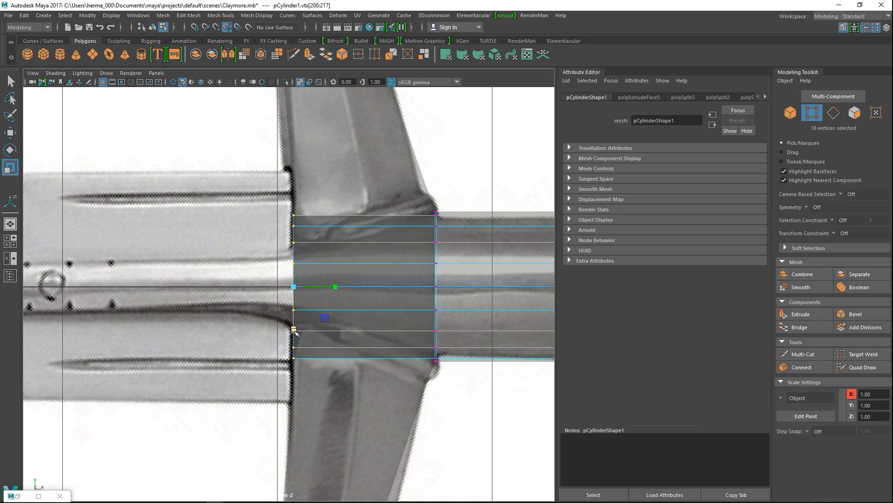
left_click_drag(294, 331, 295, 309)
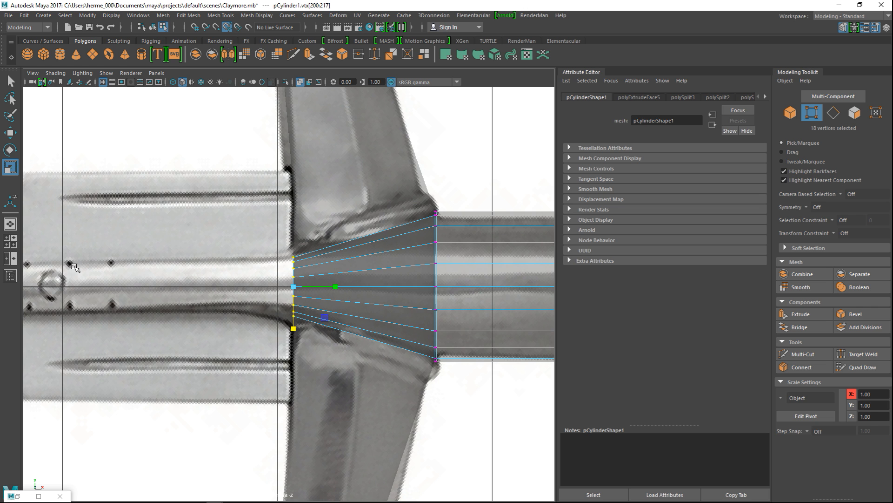
left_click(10, 240)
key("space")
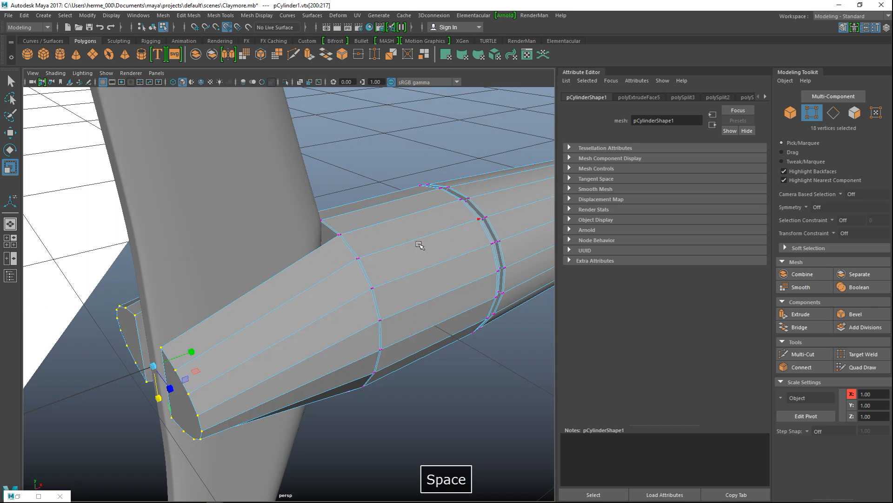
scroll(419, 245, "down", 4)
left_click_drag(370, 299, 421, 291, "alt")
left_click_drag(354, 313, 329, 323)
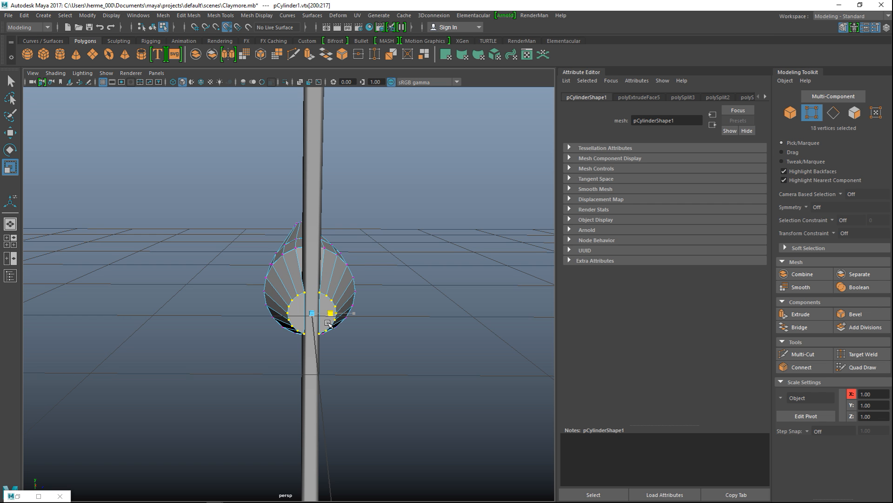
- Select the two tapered half-round end faces and extrude them a short distance toward the blade
left_click_drag(395, 343, 302, 363, "alt")
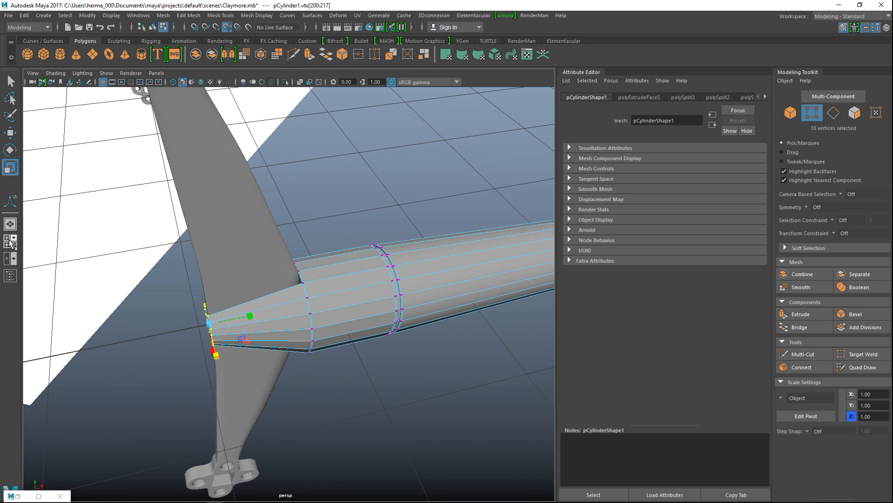
left_click(10, 241)
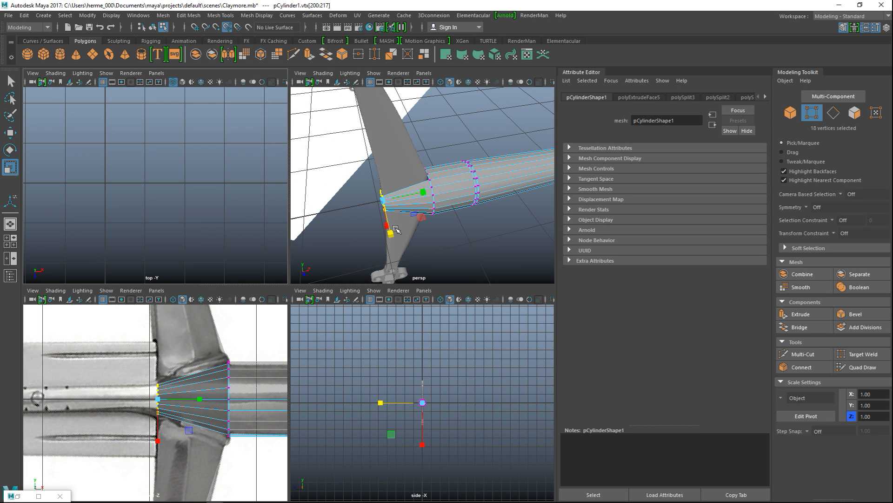
scroll(399, 240, "up", 5)
middle_click_drag(397, 233, 498, 210, "alt")
key("space")
left_click_drag(357, 243, 305, 291, "alt")
right_click_drag(268, 321, 262, 259)
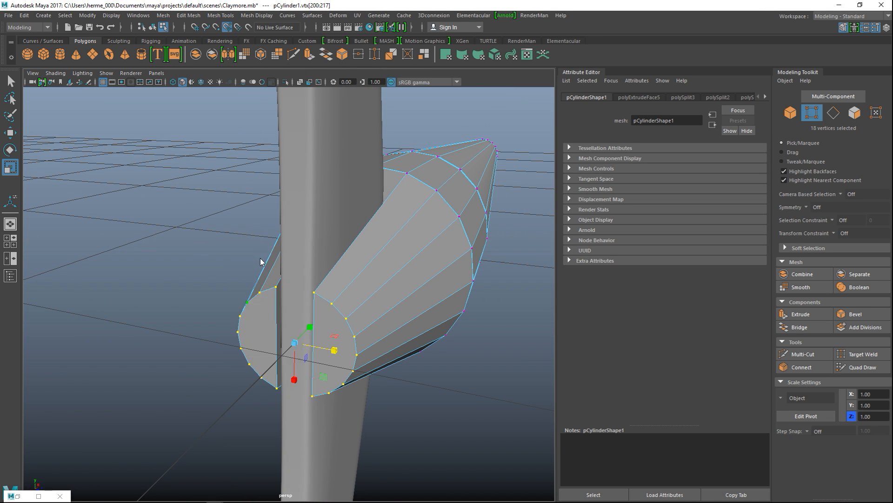
left_click(263, 323)
left_click(328, 341, "shift")
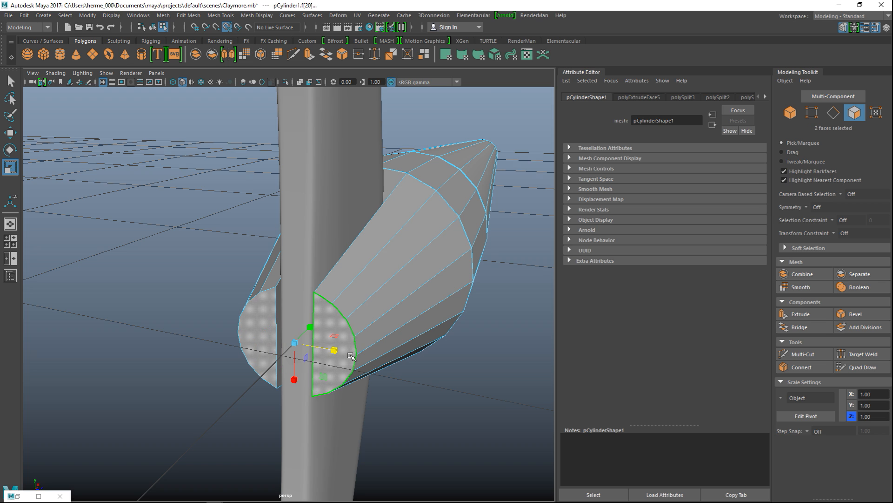
key("ctrl+e")
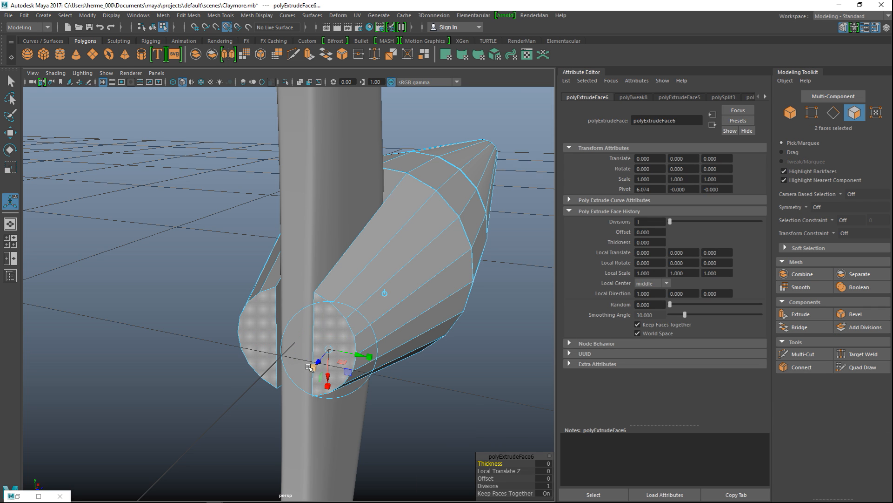
key("w")
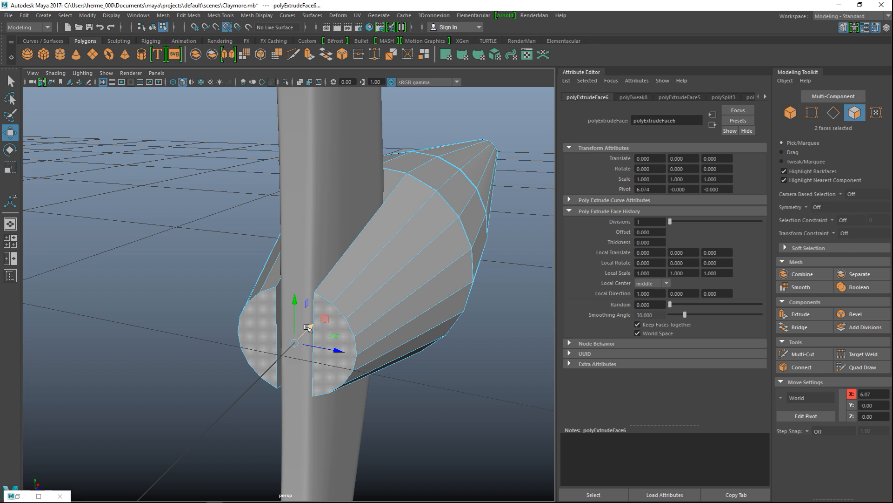
left_click_drag(311, 327, 259, 375)
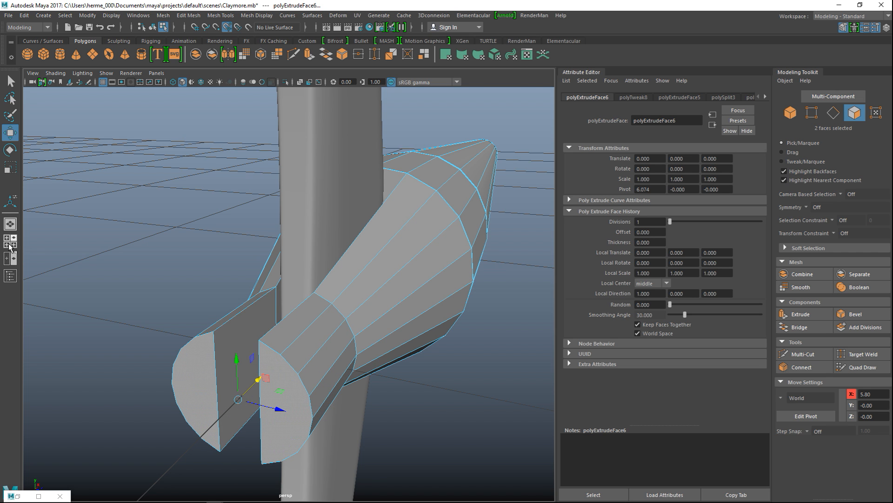
- In the front view, lengthen the two extruded prongs along the blade to the reference's tip, at about X 4.59
key("space")
key("space")
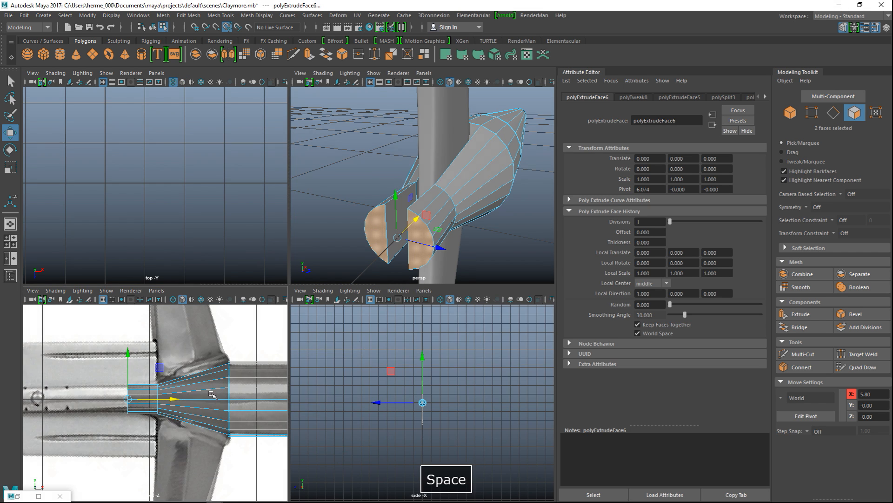
left_click_drag(280, 286, 75, 286)
middle_click_drag(157, 347, 327, 333, "alt")
left_click_drag(266, 278, 202, 283)
- Insert an edge loop close to the blade-side end of each prong, using the Equal distance from edge setting
key("space")
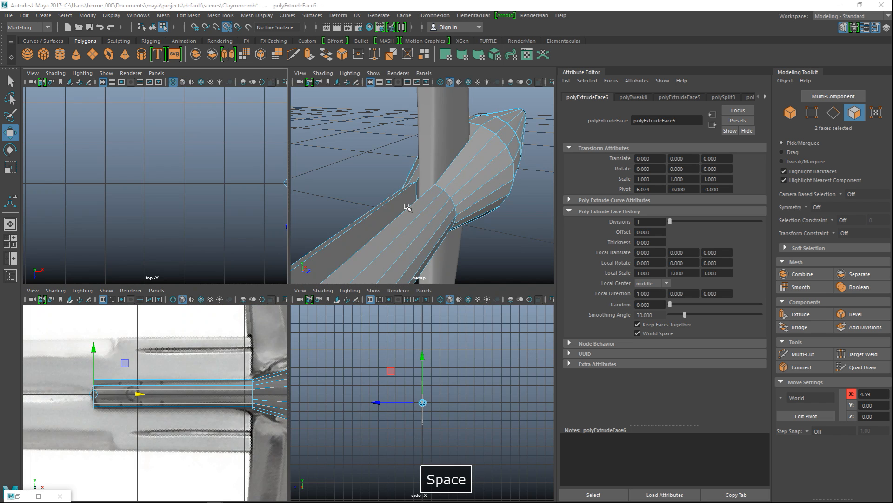
key("space")
scroll(394, 270, "down", 3)
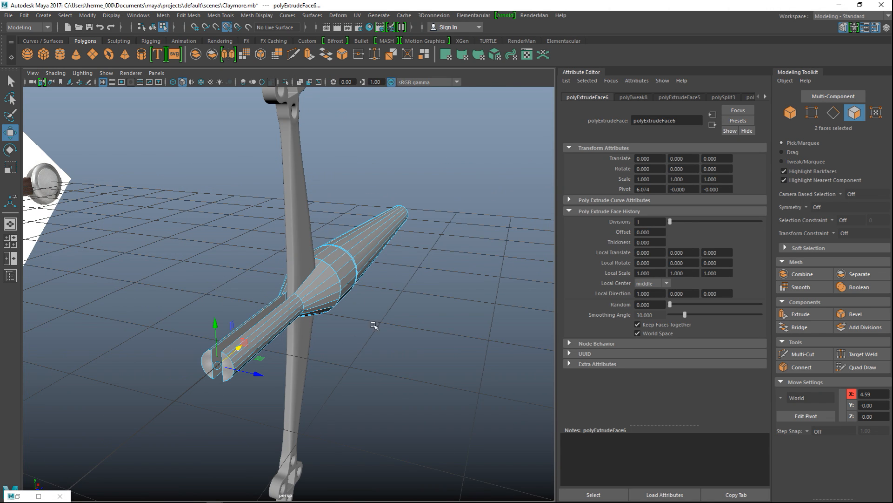
left_click_drag(334, 342, 296, 345, "alt")
middle_click_drag(296, 344, 387, 347, "alt")
mouse_move(346, 340)
left_mouse_down("alt")
mouse_move(362, 347)
mouse_move(356, 339)
left_mouse_up("alt")
left_click(226, 16)
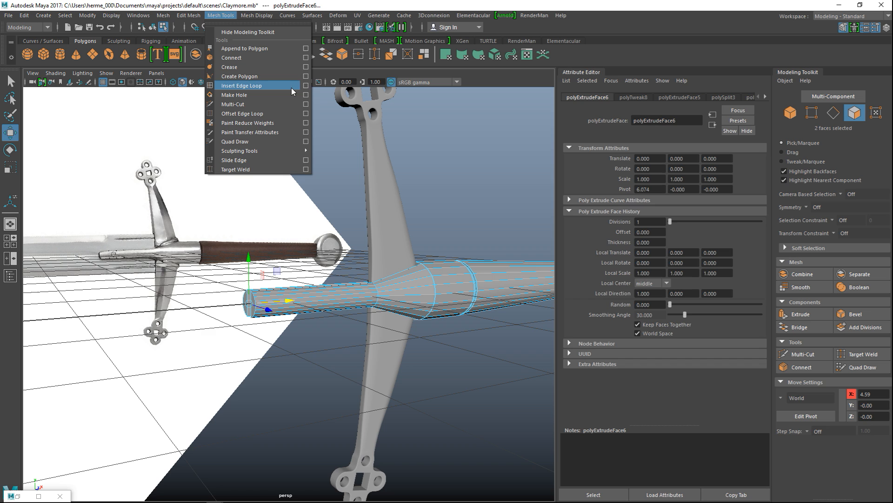
left_click(307, 87)
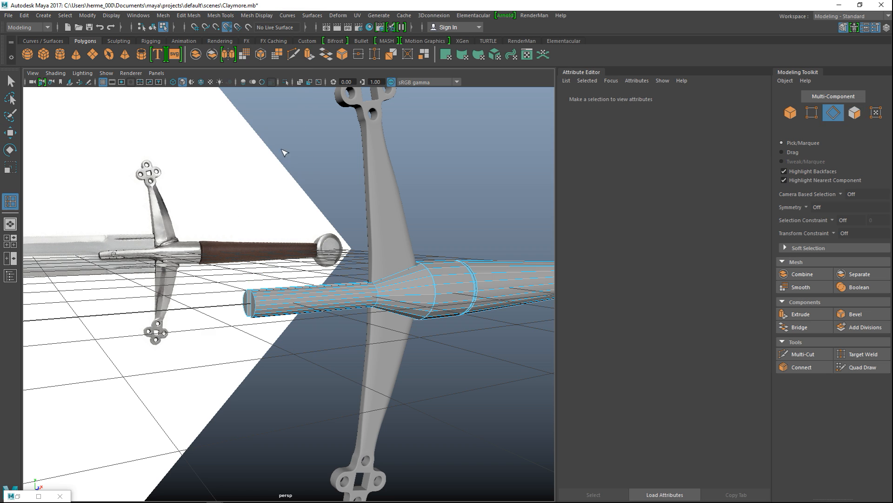
left_click(39, 495)
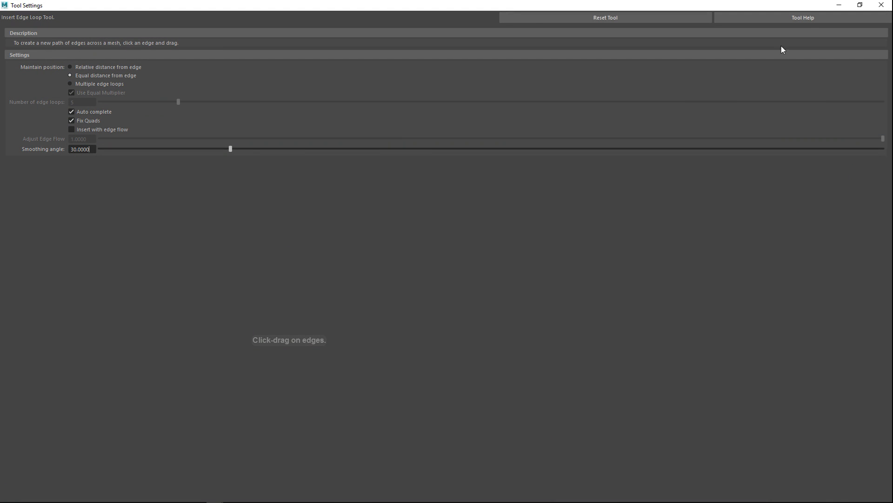
left_click(839, 5)
scroll(208, 310, "up", 3)
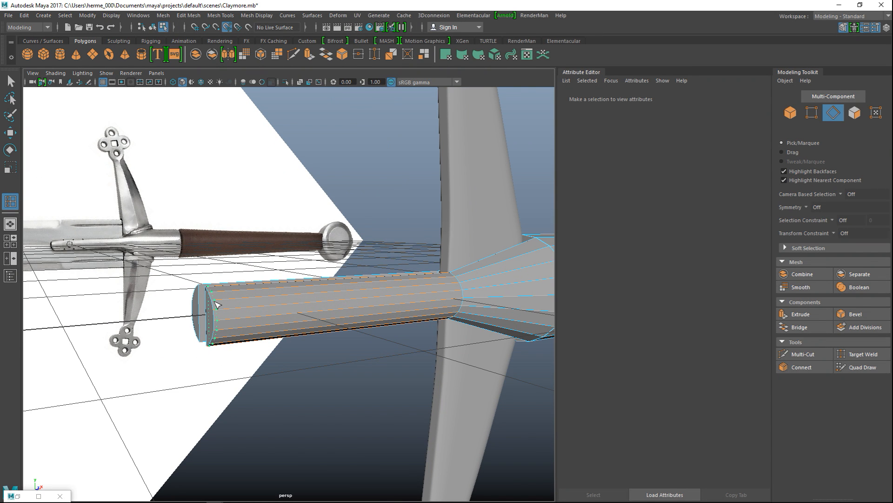
left_click(216, 305)
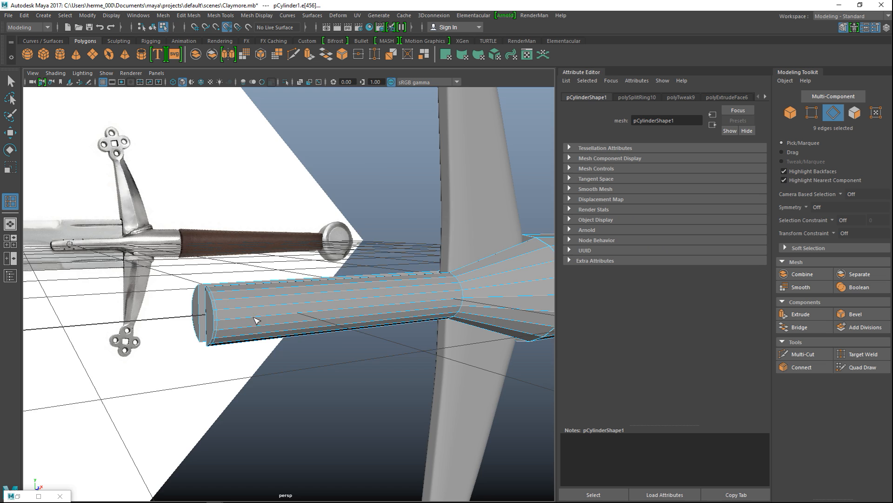
left_click_drag(218, 320, 238, 350, "alt")
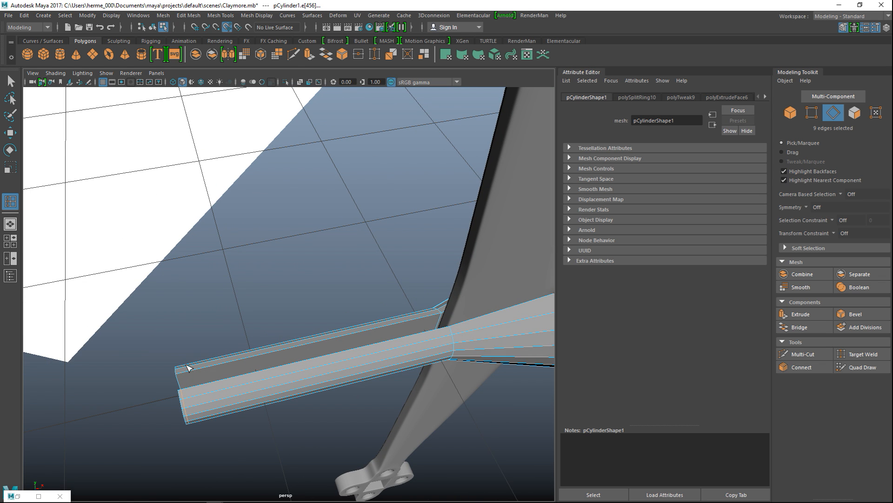
left_click(179, 370)
- In the top view, nudge the selected end loop along X to line up with the other prong's loop, at about X 4.60
left_click(10, 241)
key("space")
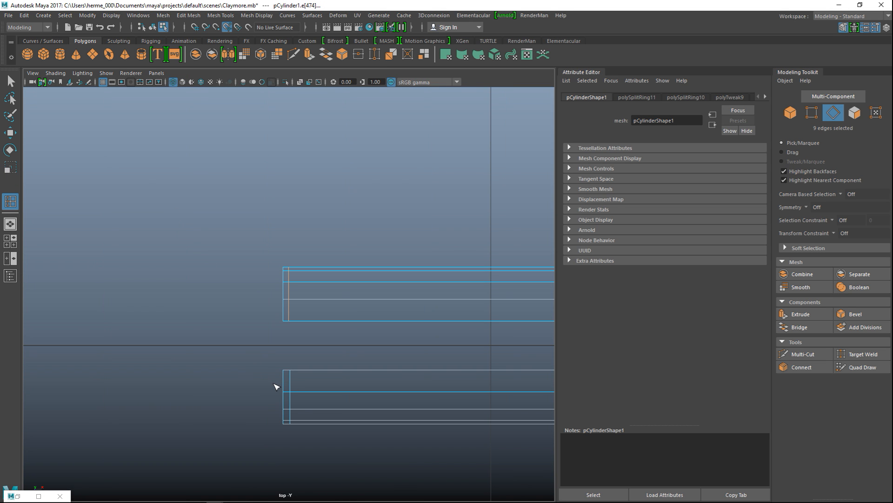
key("w")
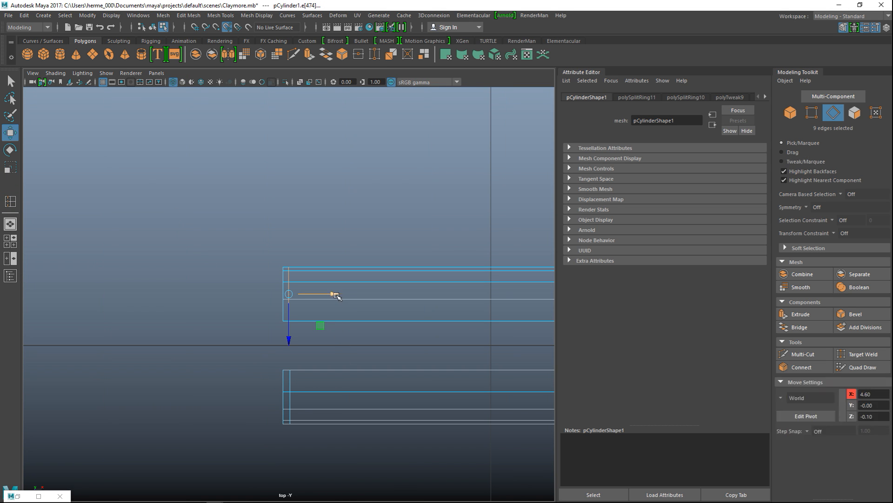
left_click_drag(338, 296, 340, 297)
key("space")
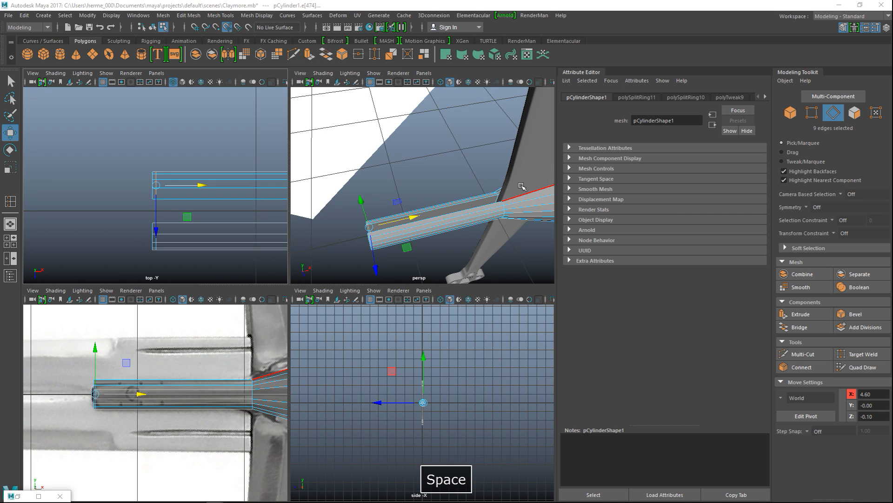
key("space")
middle_click_drag(390, 282, 238, 290, "alt")
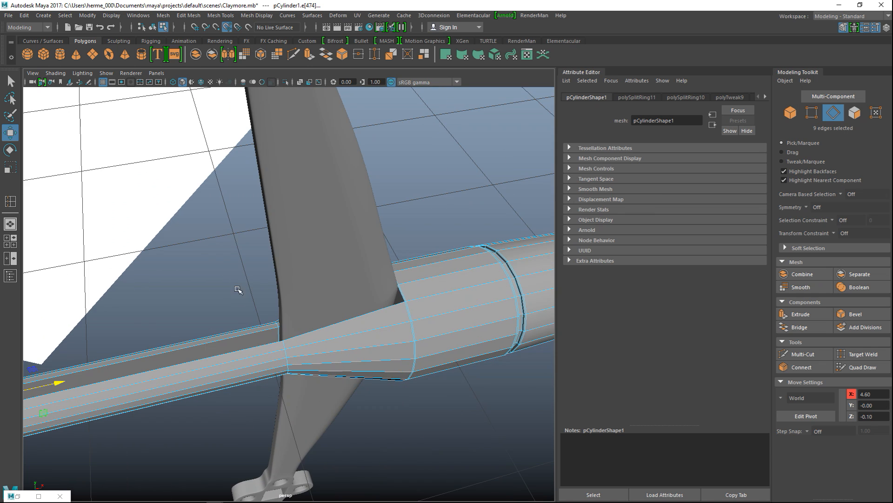
left_click(279, 355)
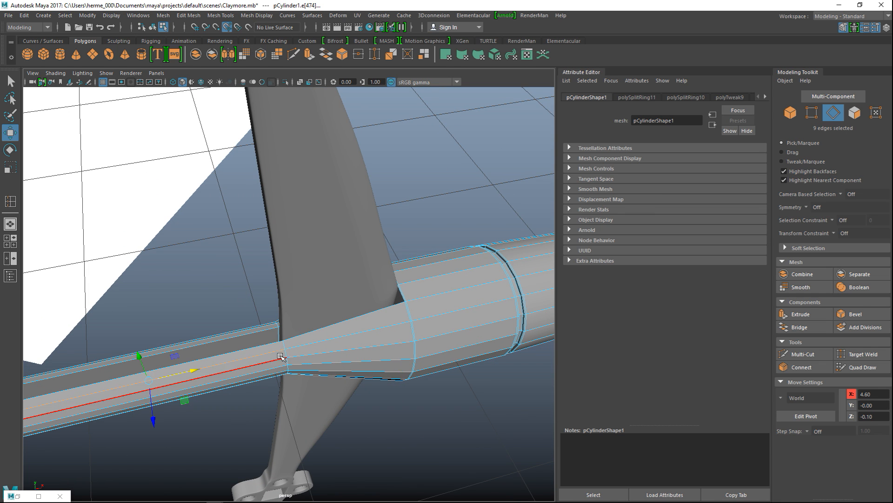
key("ctrl+e")
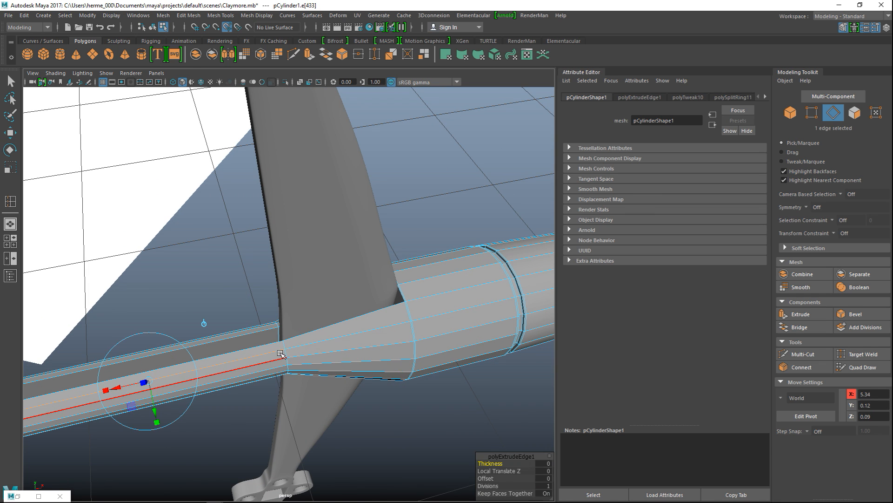
key("ctrl+z")
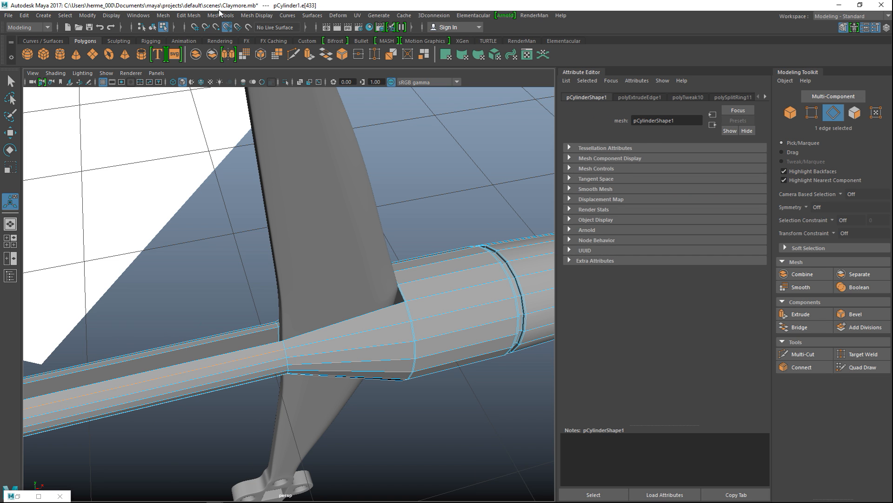
- Insert an edge loop on each prong close to where it meets the tapered part of the collar
left_click(220, 15)
left_click(274, 91)
left_click(283, 355)
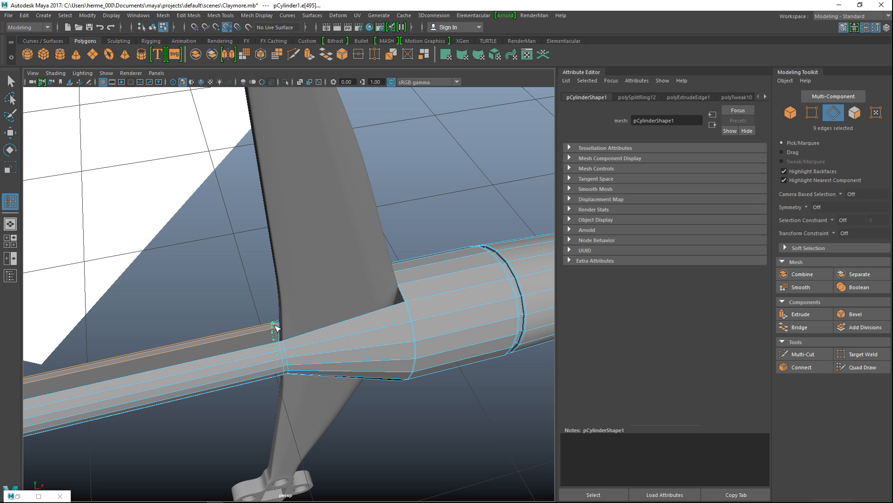
left_click(276, 328)
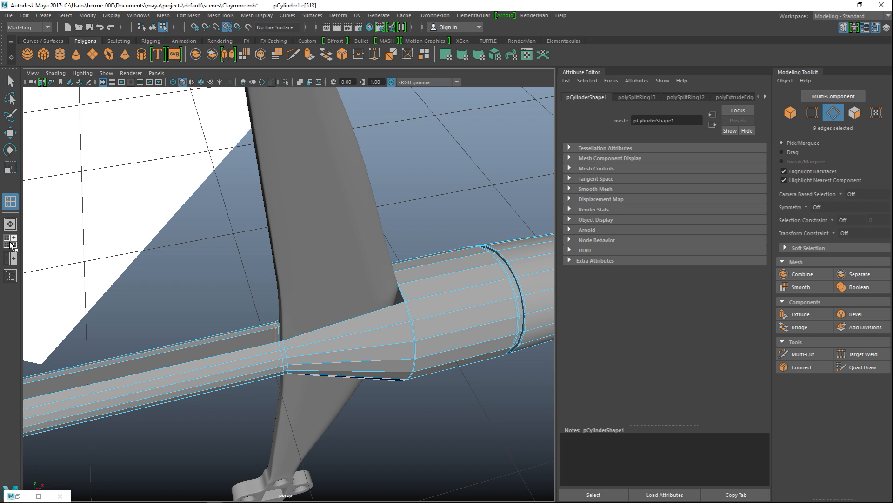
- Check the prong loops against the front reference, then preview the collar smoothed in perspective and restore the unsmoothed display
left_click(7, 244)
key("space")
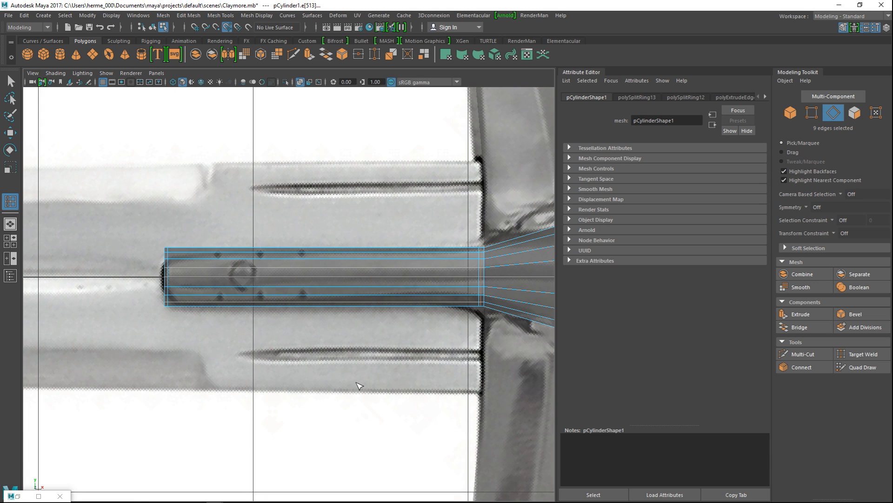
left_click(10, 242)
key("space")
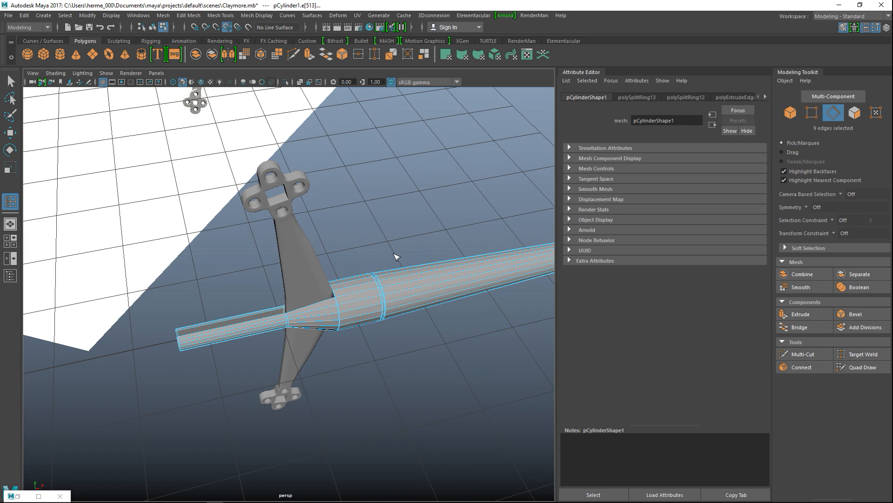
key("q")
right_click_drag(417, 270, 447, 202)
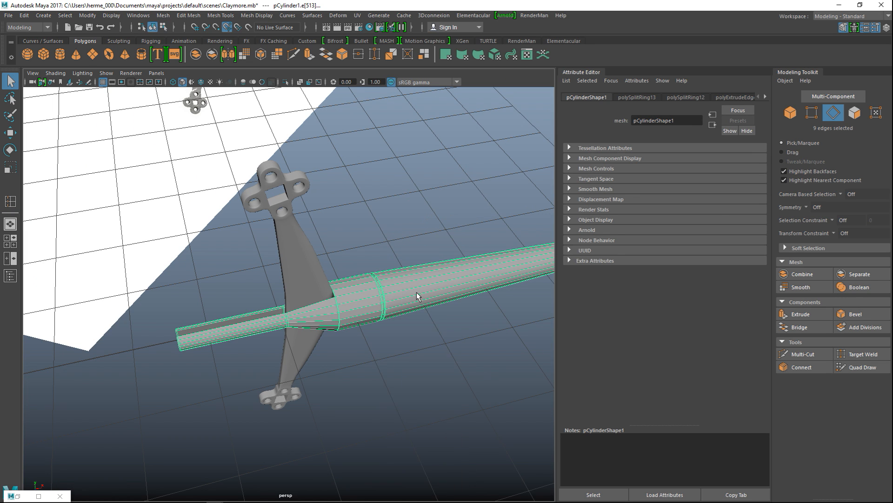
key("3")
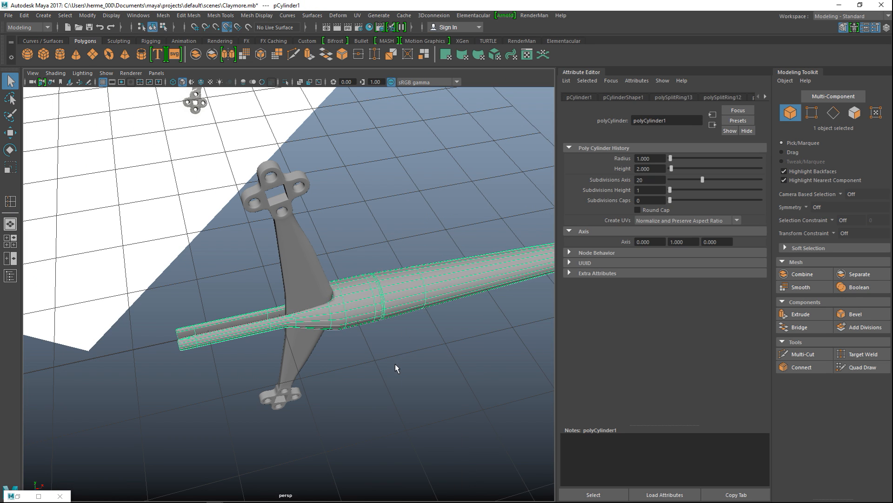
scroll(395, 365, "up", 3)
left_click_drag(377, 384, 376, 388, "alt")
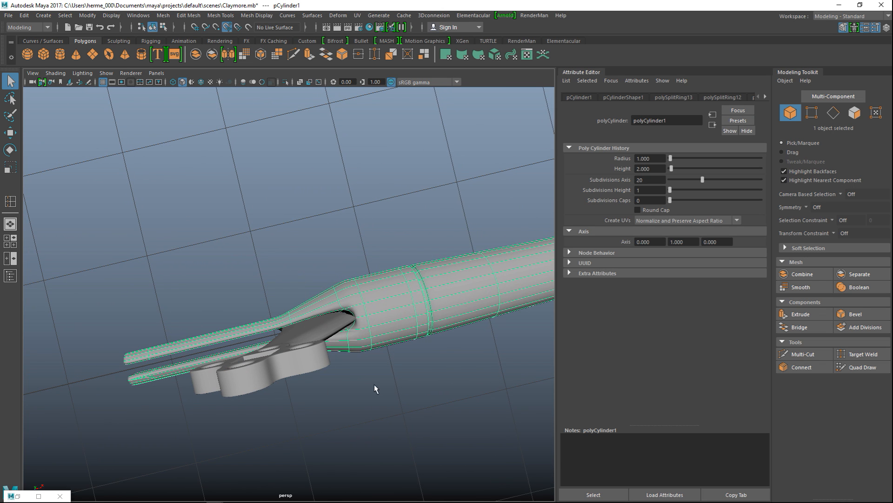
key("1")
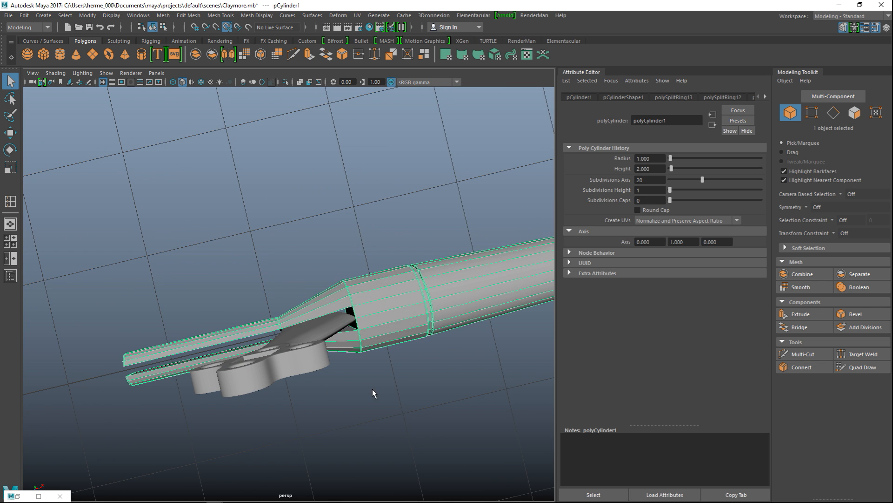
- Insert edge loops along the inner prong faces, close to both corners of one slot opening around the crossguard
scroll(376, 390, "up", 4)
left_click_drag(403, 403, 402, 382, "alt")
left_click(225, 18)
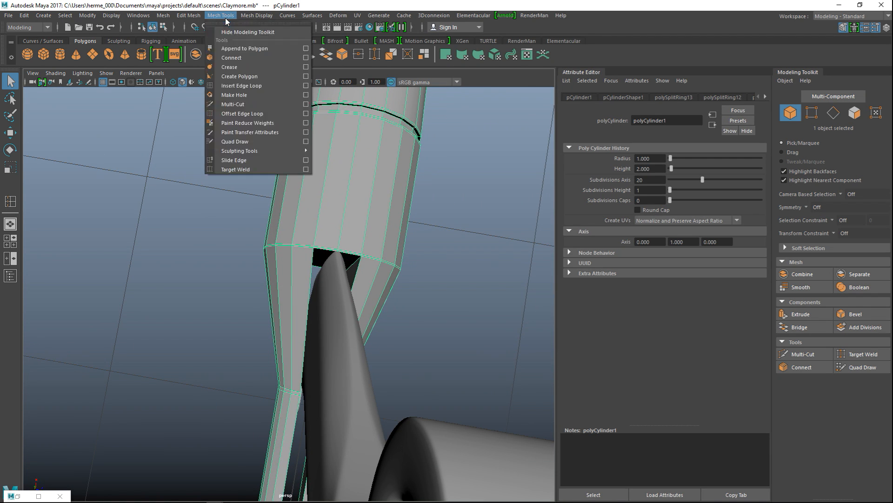
left_click(269, 87)
scroll(371, 253, "up", 3)
left_click_drag(371, 256, 208, 284, "alt")
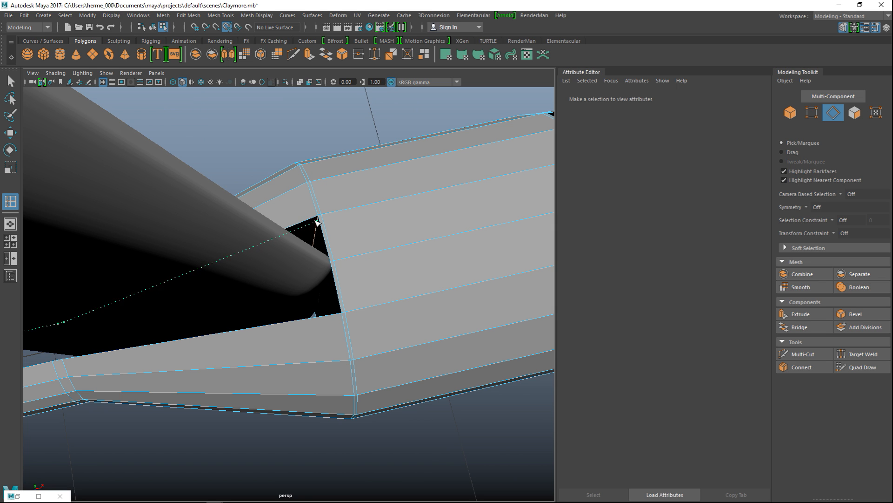
left_click(316, 219)
left_click_drag(259, 243, 439, 244, "alt")
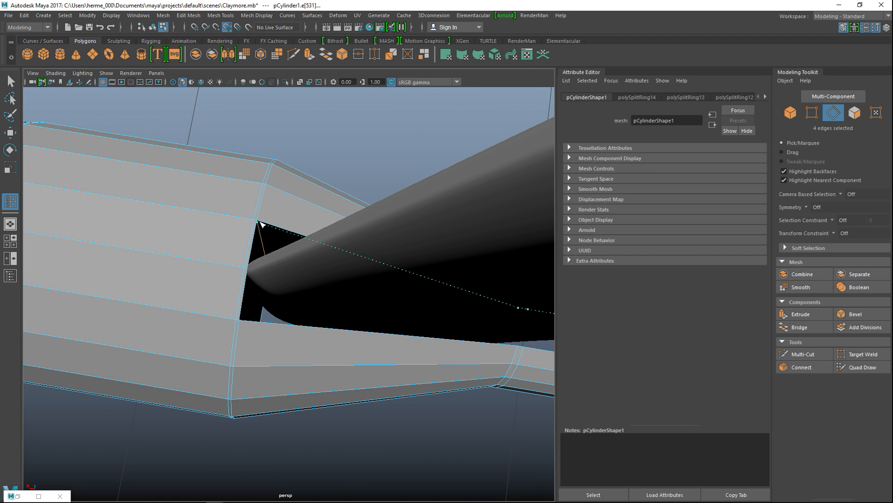
left_click(261, 225)
- Insert edge loops along the inner prong faces, close to both corners of the opposite slot opening
left_click_drag(292, 307, 247, 181, "alt")
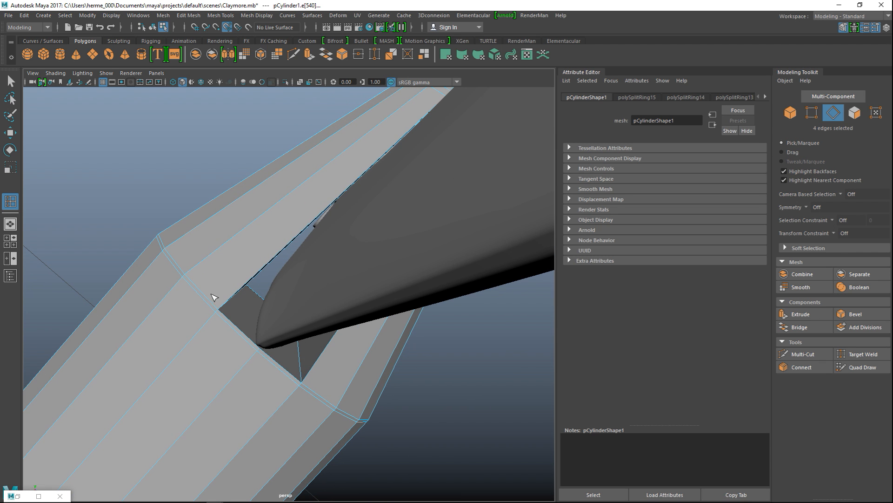
left_click(305, 370)
left_click_drag(305, 371, 245, 363, "alt")
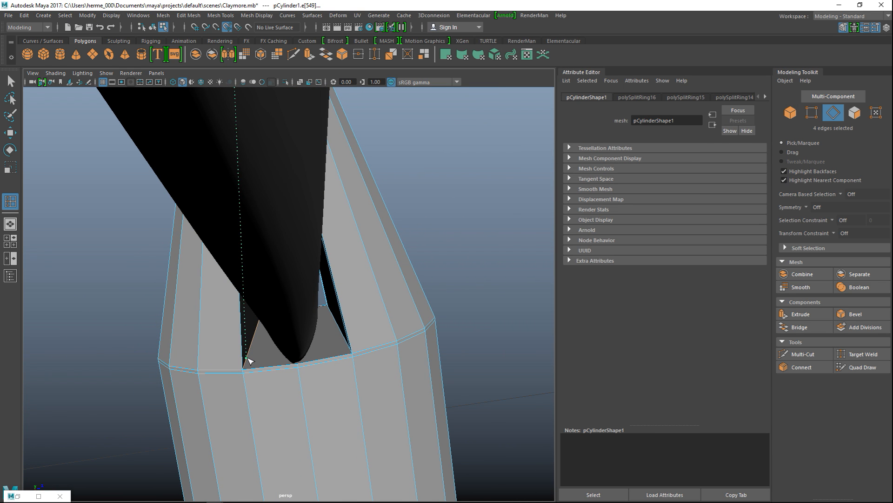
left_click(173, 362)
mouse_move(173, 362)
left_mouse_down("alt")
mouse_move(146, 362)
mouse_move(158, 358)
left_mouse_up("alt")
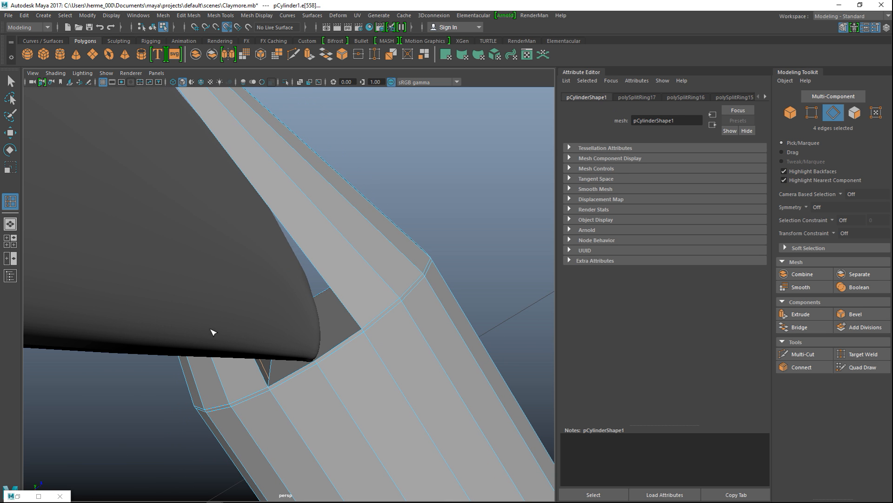
key("q")
key("f")
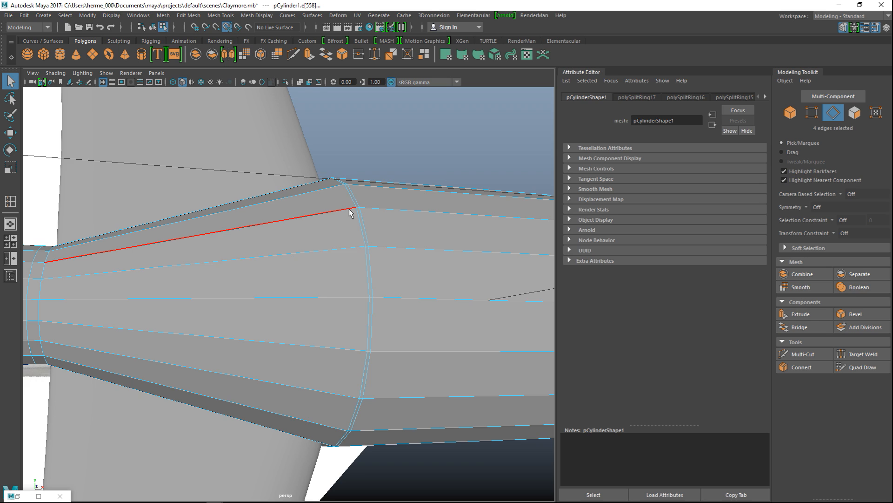
left_click(366, 208)
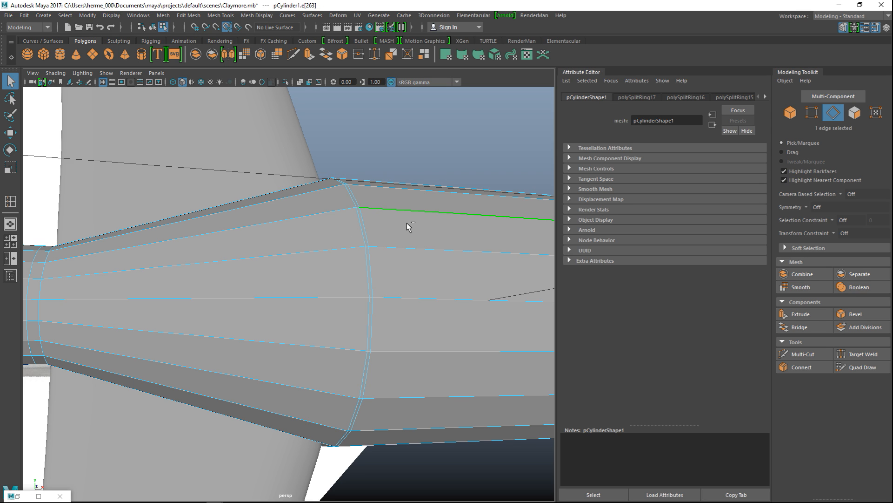
key("ctrl+z")
key("ctrl+z")
key("ctrl+z")
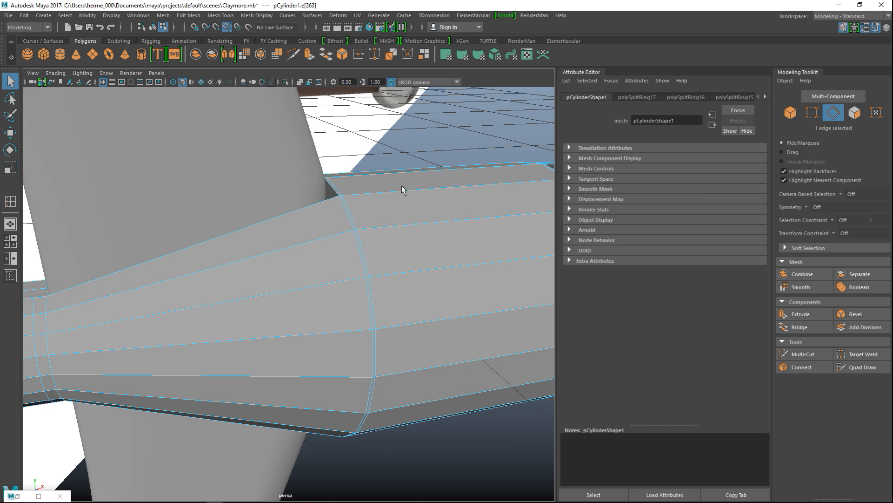
- Select the whole collar object and examine its smoothed preview around the crossguard slot
right_click_drag(390, 218, 421, 195)
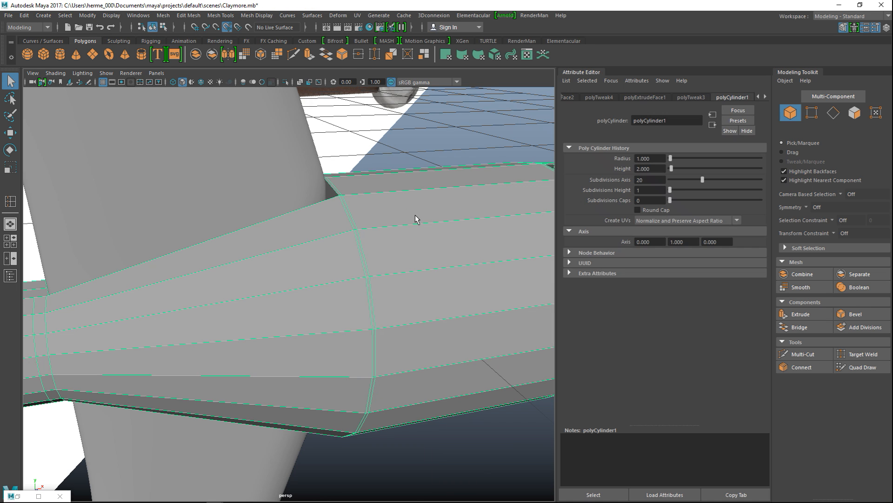
key("3")
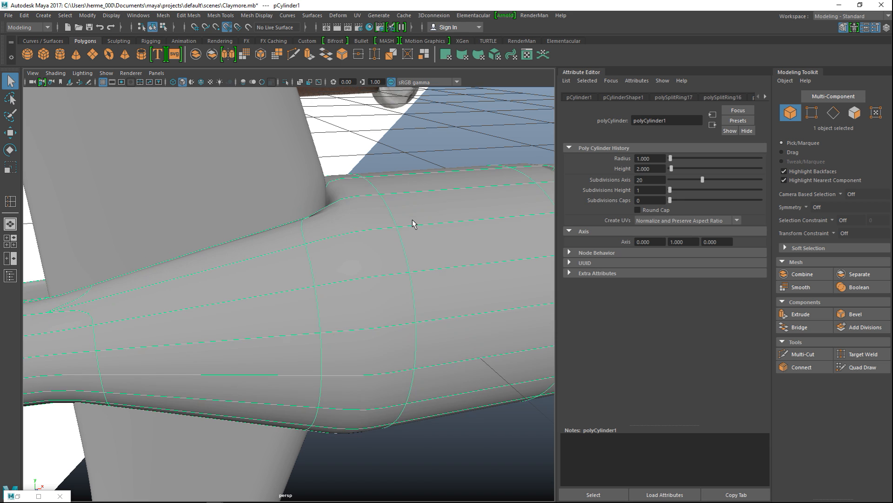
left_click_drag(395, 216, 380, 267, "alt")
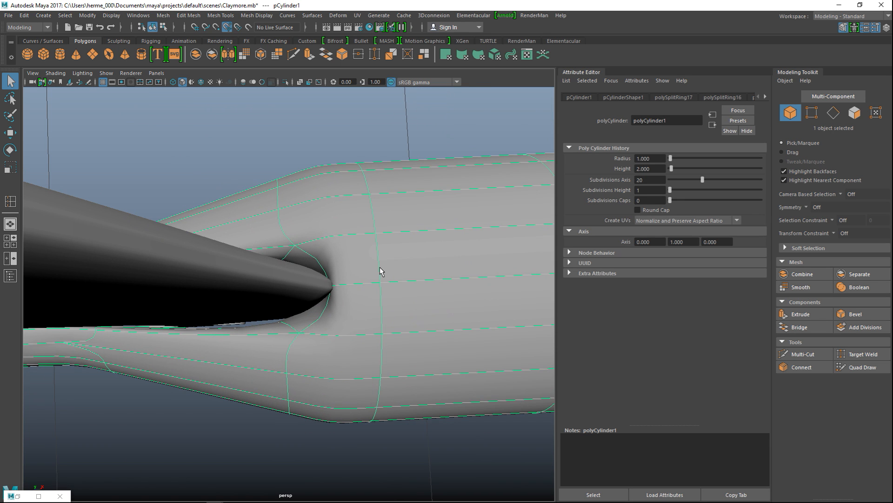
- Turn off the collar's smooth preview and use Multi-Cut to cut an edge between the two corner support loops across the slot's end face
key("1")
scroll(342, 276, "up", 4)
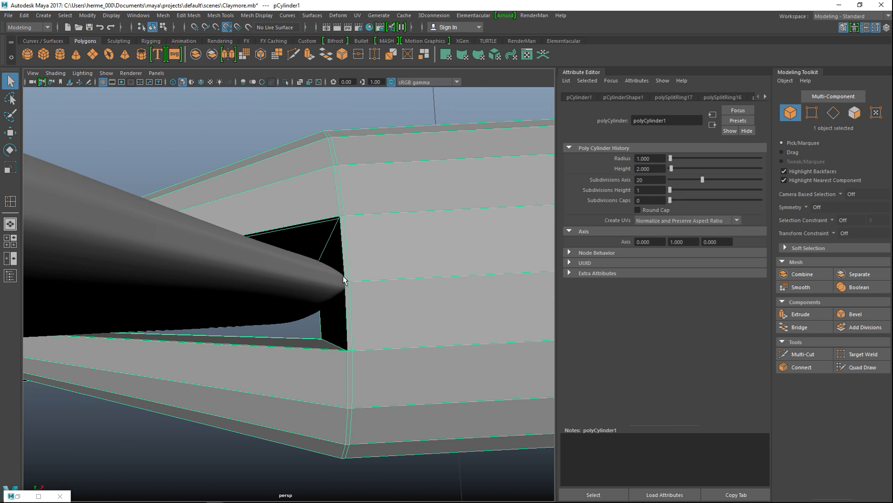
left_click_drag(334, 285, 333, 203, "alt")
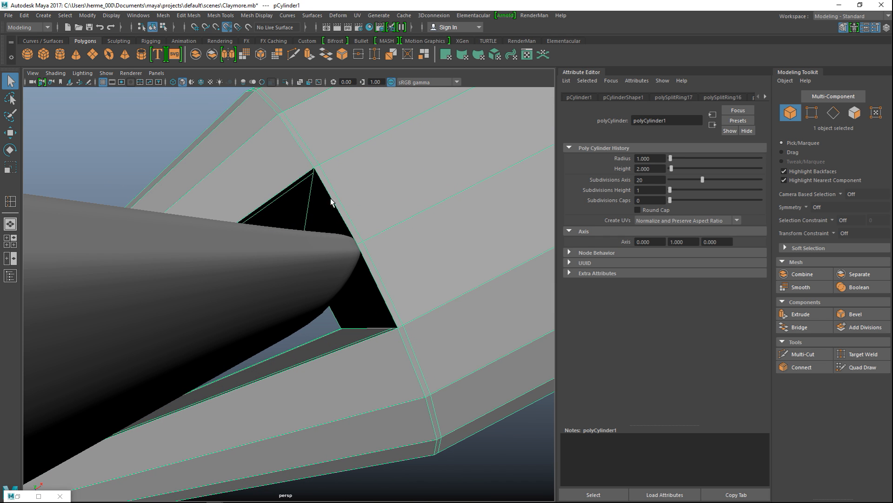
left_click(189, 15)
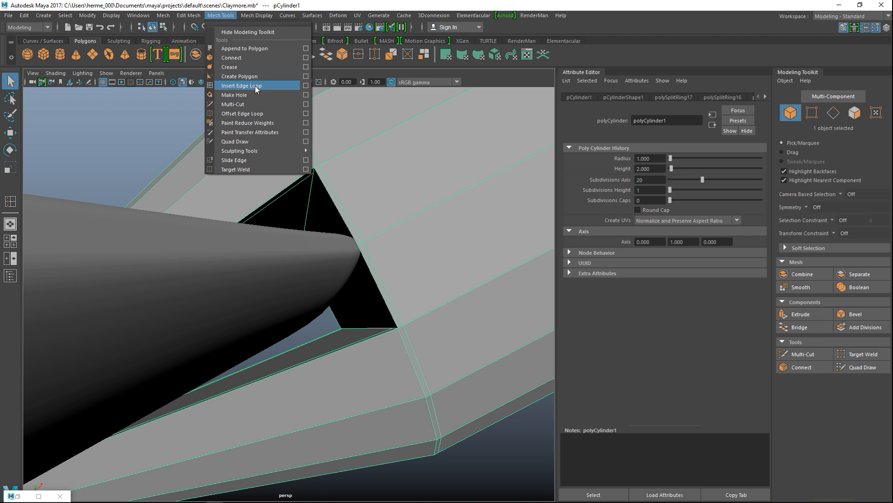
left_click(233, 86)
left_click_drag(338, 232, 365, 233, "alt")
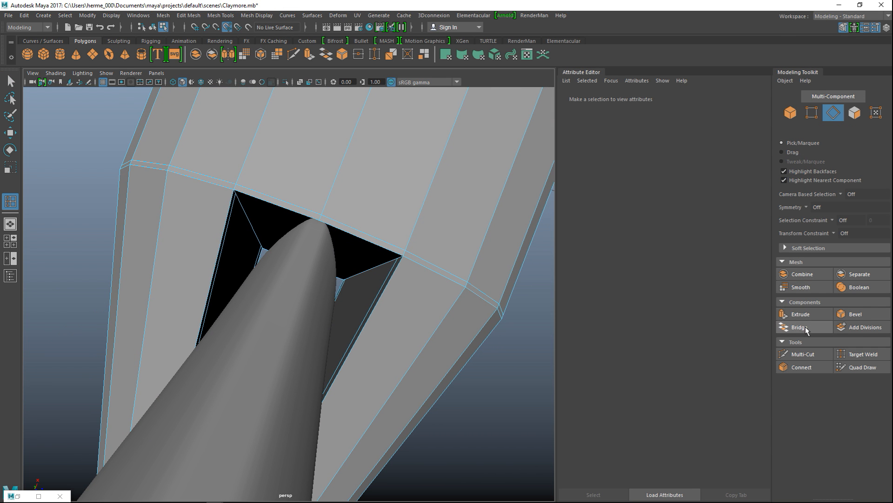
left_click(803, 354)
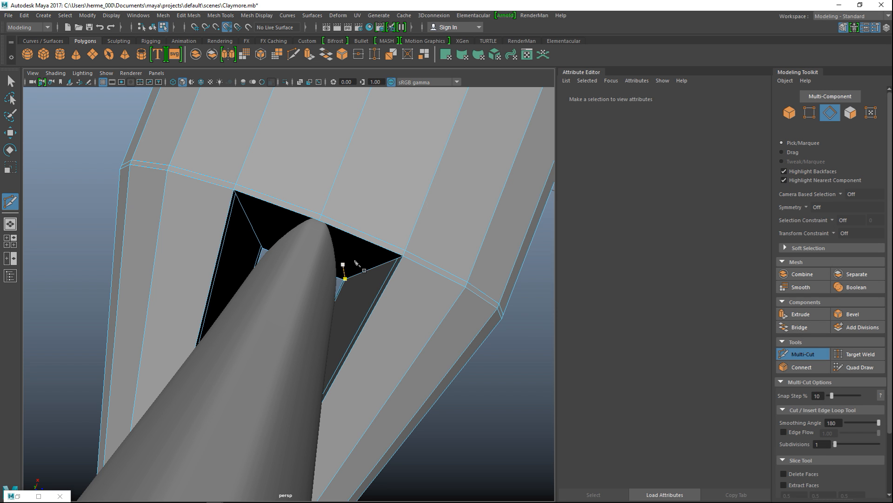
left_click(398, 258)
left_click(235, 193)
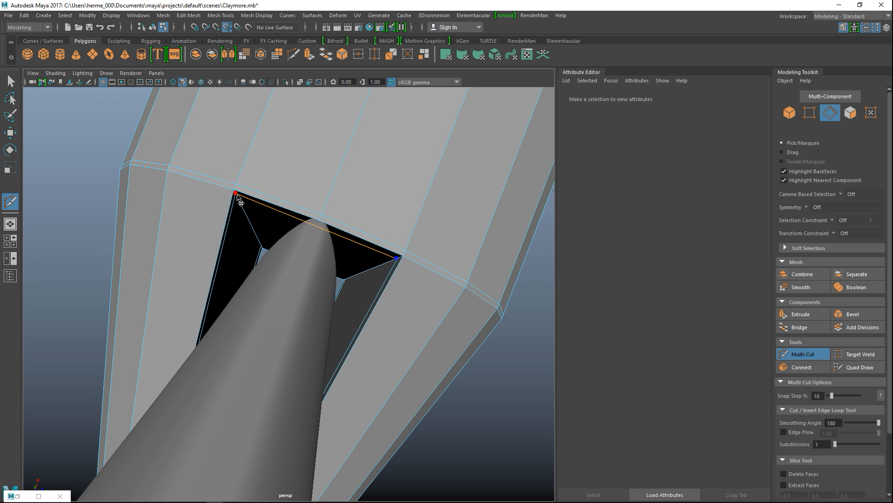
right_click(240, 198)
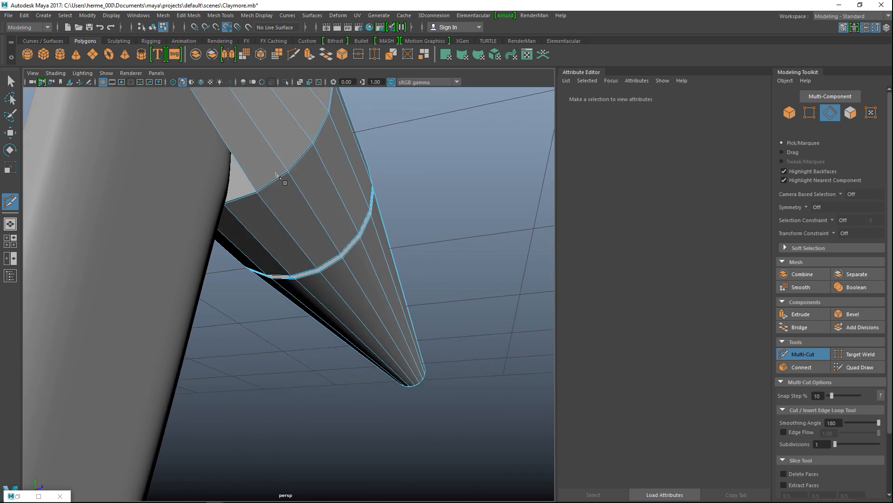
- Inspect the opposite slot end in wireframe and shaded display, then hide the crossguard blocking it
key("4")
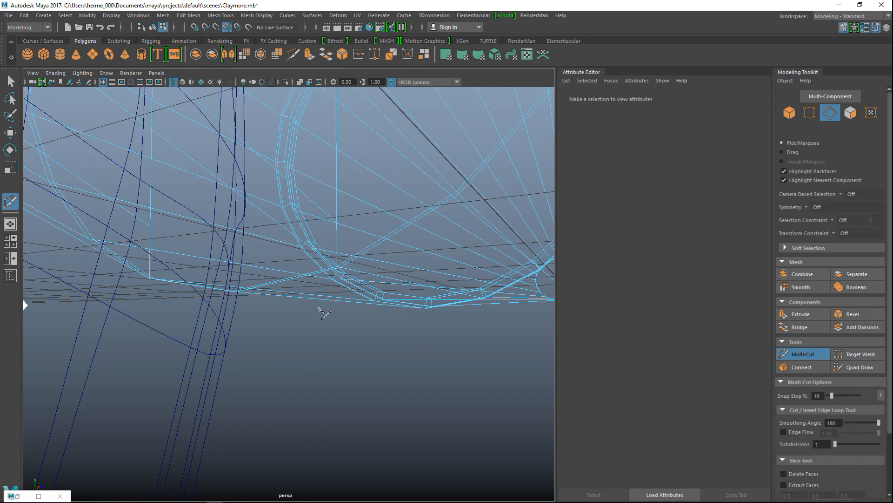
key("5")
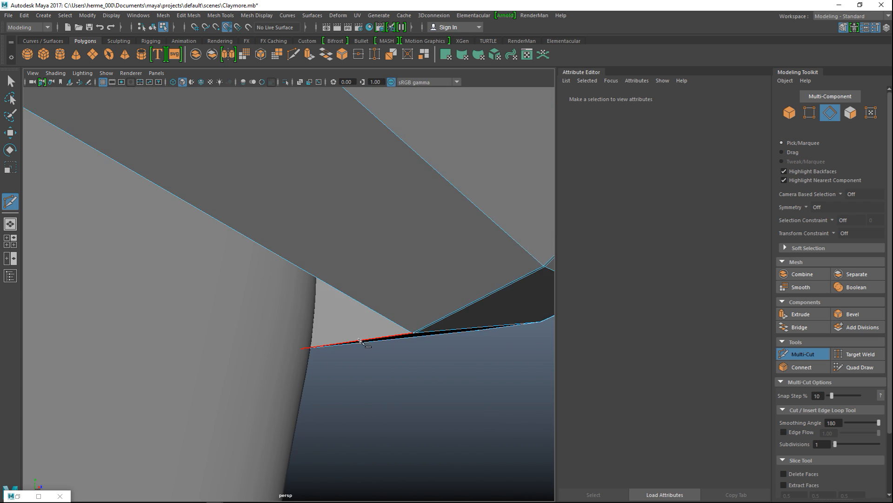
key("q")
left_click(233, 306)
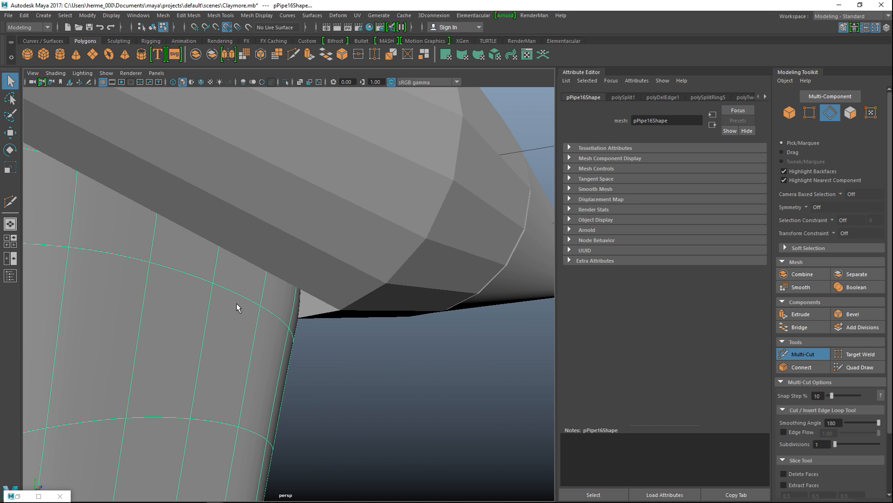
key("ctrl+h")
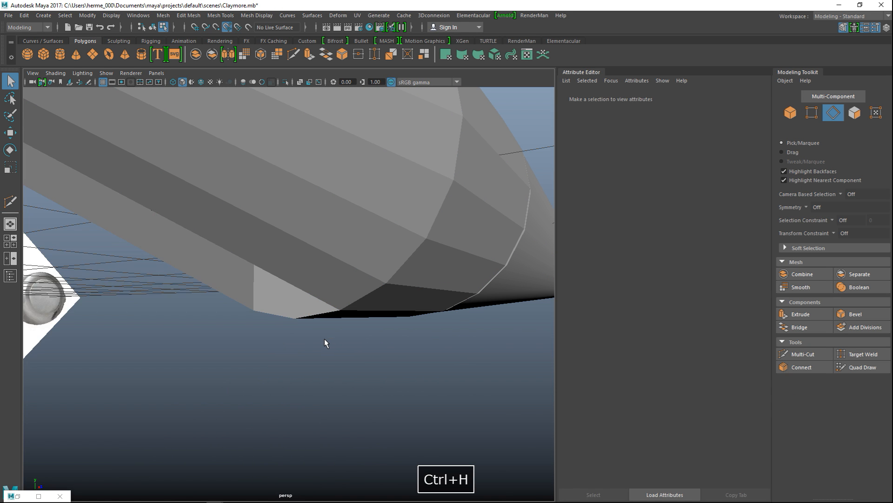
- Cut a matching edge between the corner support loops across the opposite slot's end face with Multi-Cut
right_click_drag(274, 302, 229, 227)
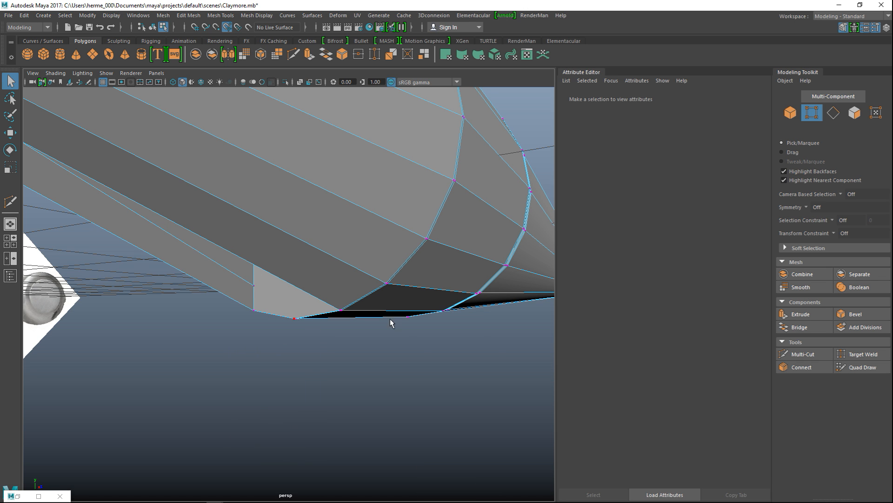
left_click(814, 352)
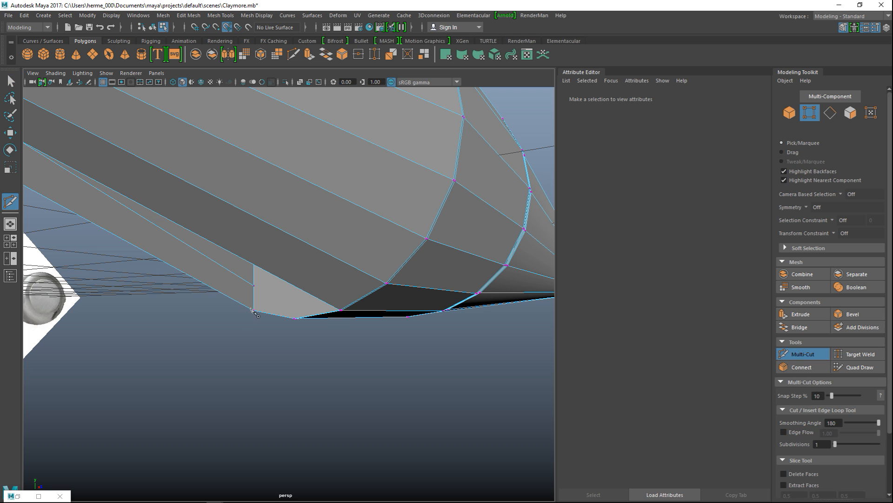
left_click_drag(237, 365, 293, 356, "alt")
left_click(519, 292)
key("Return")
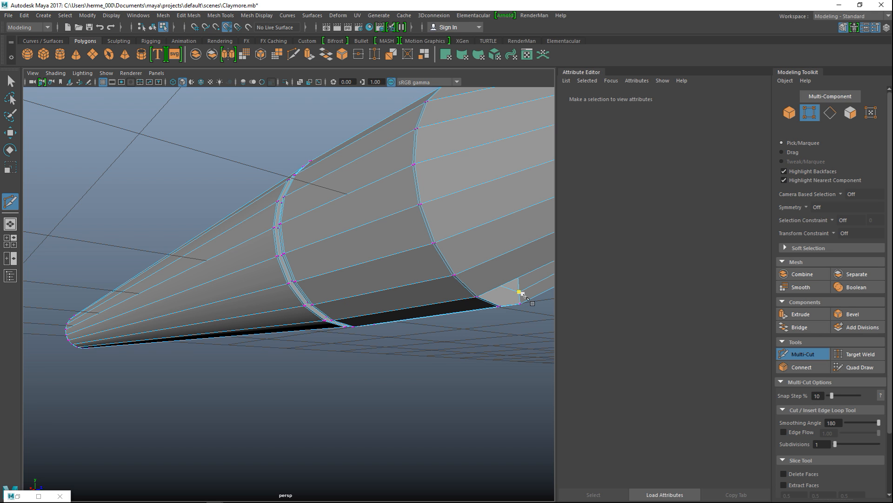
key("q")
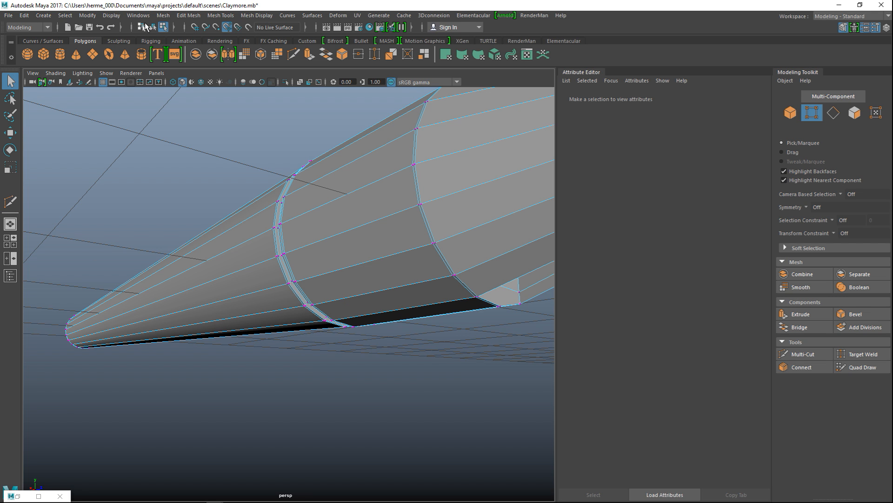
- Unhide the crossguard, then switch the collar back to object mode and select it
left_click(112, 15)
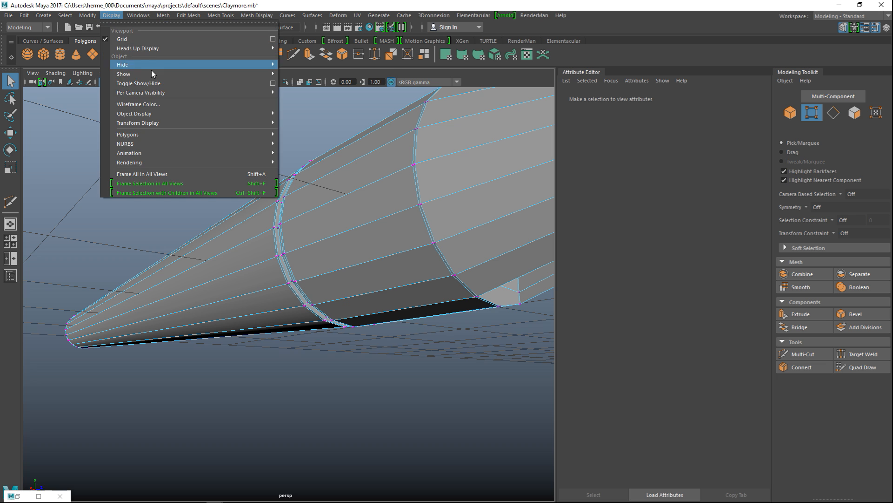
mouse_move(186, 65)
left_click(307, 119)
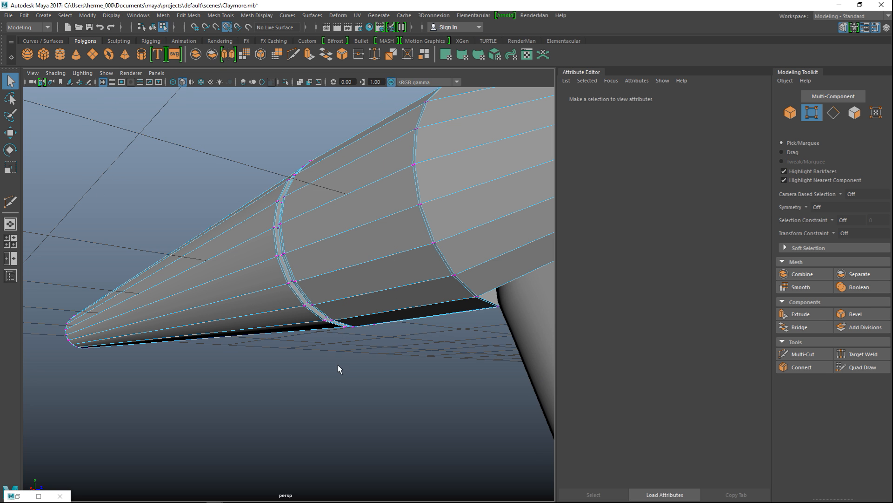
scroll(350, 356, "down", 4)
left_click_drag(406, 354, 334, 289, "alt")
right_click_drag(334, 287, 403, 208)
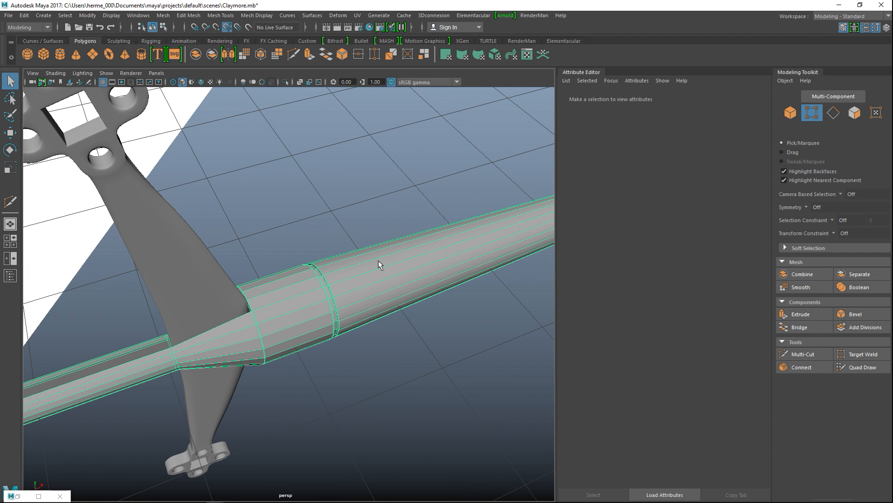
left_click(373, 275)
- Examine the smoothed collar around the crossguard slot and along both prongs from several angles
left_click_drag(370, 274, 304, 267, "alt")
scroll(353, 390, "up", 5)
middle_click_drag(323, 277, 475, 350, "alt")
left_click_drag(474, 351, 479, 329, "alt")
scroll(363, 295, "down", 6)
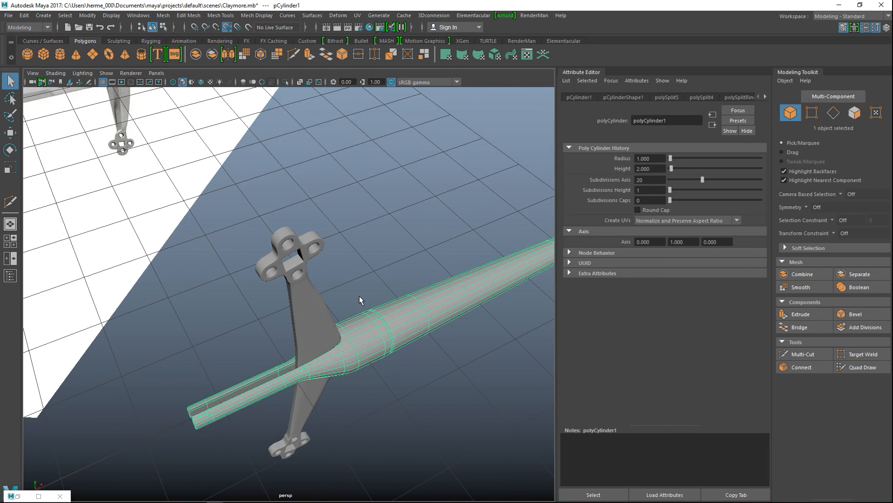
scroll(359, 295, "down", 5)
scroll(292, 282, "up", 5)
scroll(291, 278, "up", 4)
left_click_drag(308, 278, 339, 214, "alt")
scroll(362, 222, "down", 5)
scroll(357, 223, "up", 6)
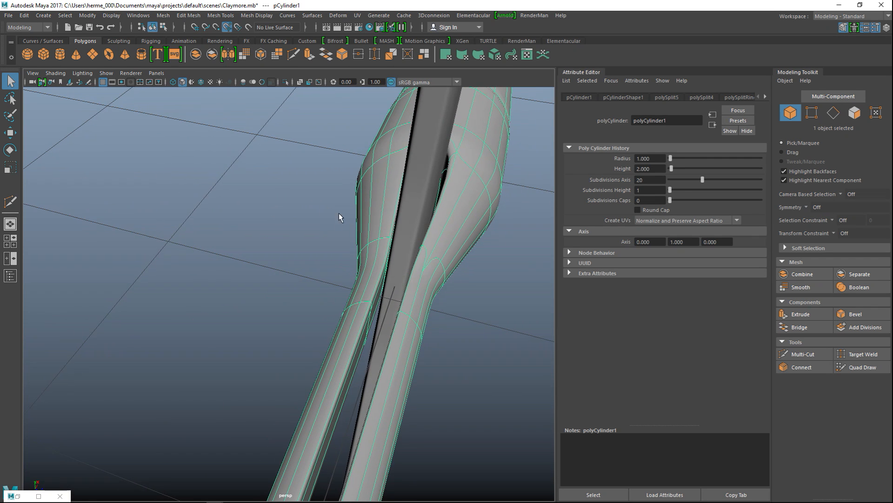
- Select the crossguard and review how it passes through the smoothed collar against the reference image
left_click(411, 227)
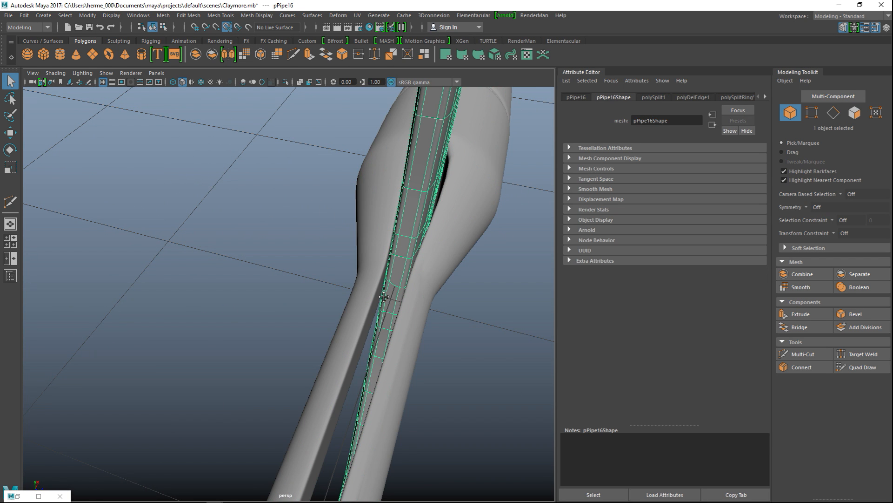
middle_click_drag(386, 300, 359, 281, "alt")
left_click_drag(404, 267, 348, 272, "alt")
scroll(343, 271, "down", 5)
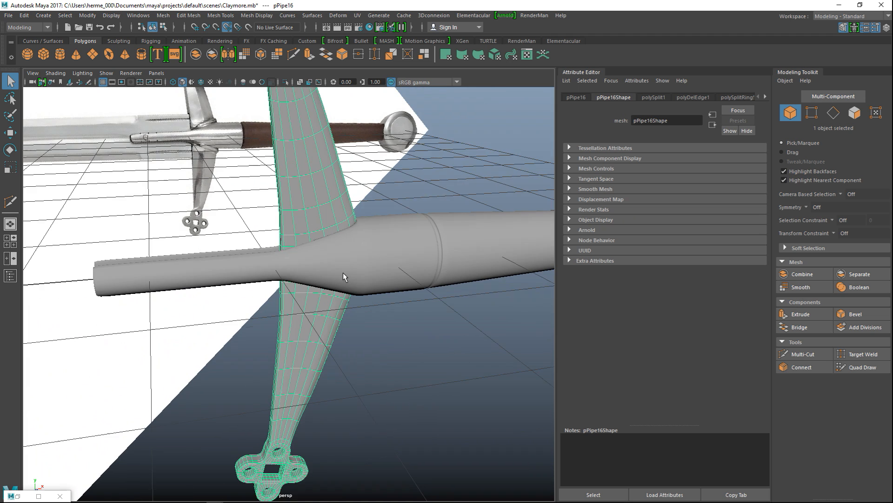
scroll(351, 273, "down", 3)
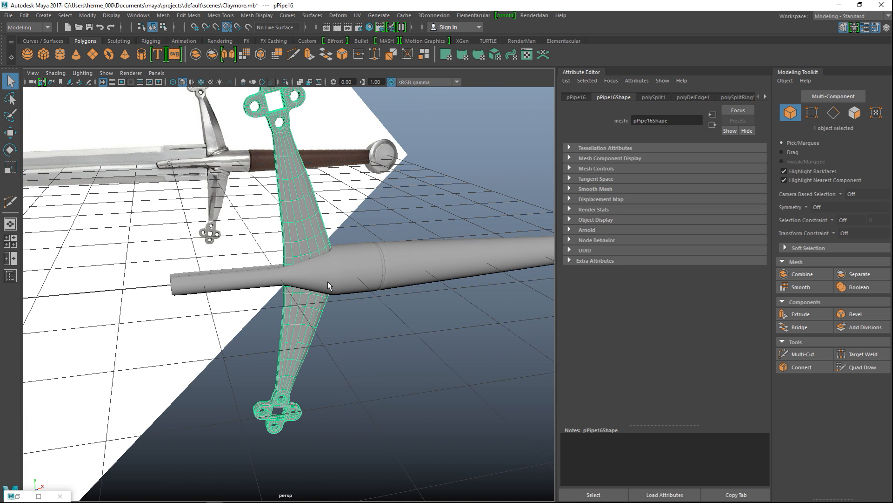
middle_click_drag(302, 282, 310, 321, "alt")
- Display the crossguard's vertices over the reference image in the front view, around the junction with the prongs
key("space")
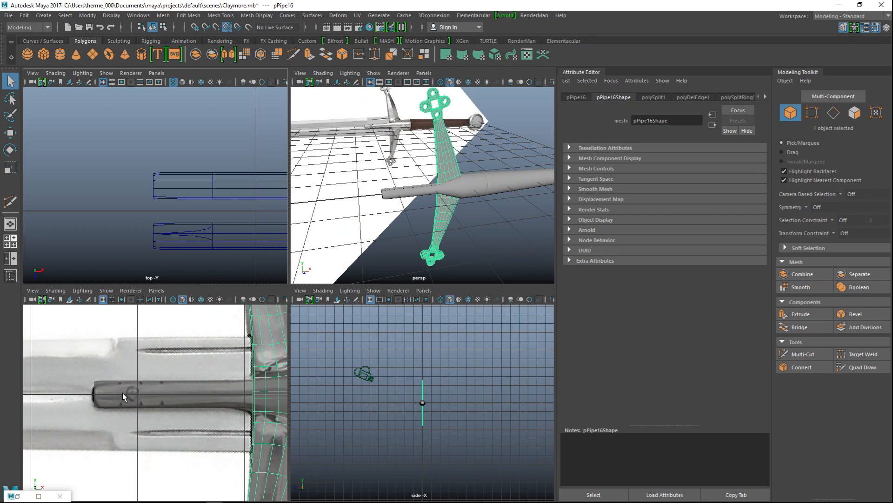
key("space")
middle_click_drag(403, 333, 311, 328, "alt")
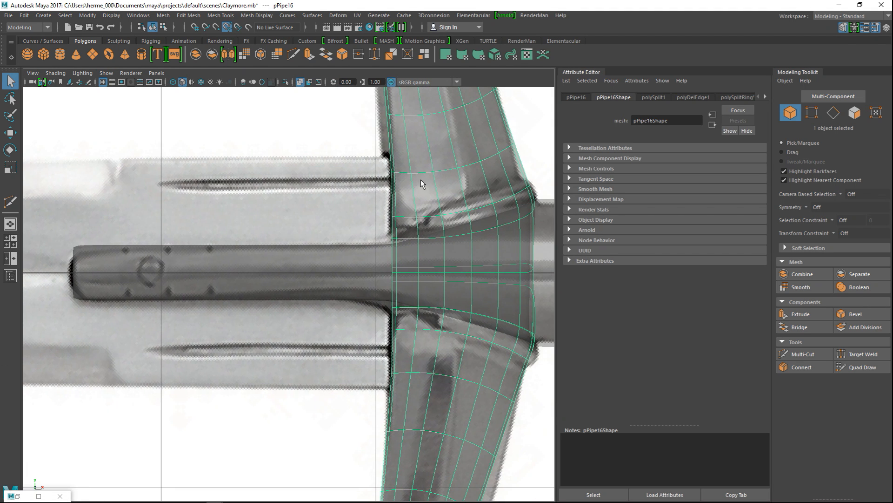
right_click(389, 159)
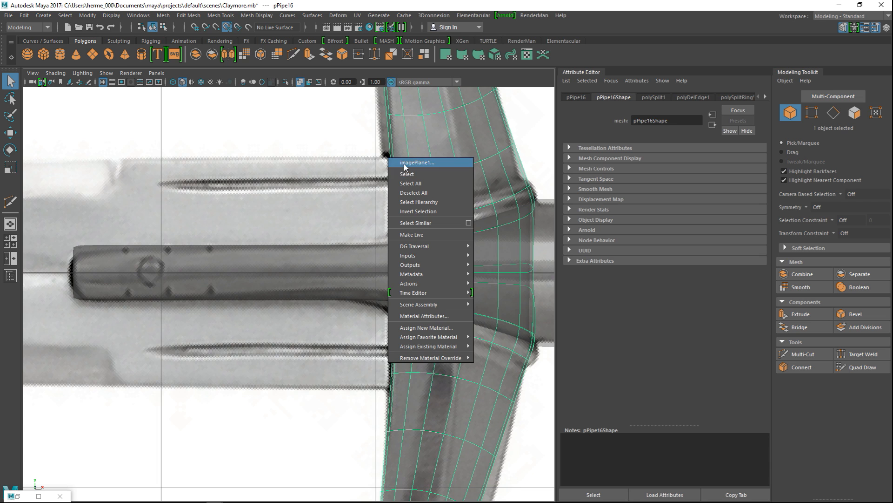
left_click(431, 141)
right_click_drag(431, 141, 395, 146)
scroll(439, 243, "up", 1)
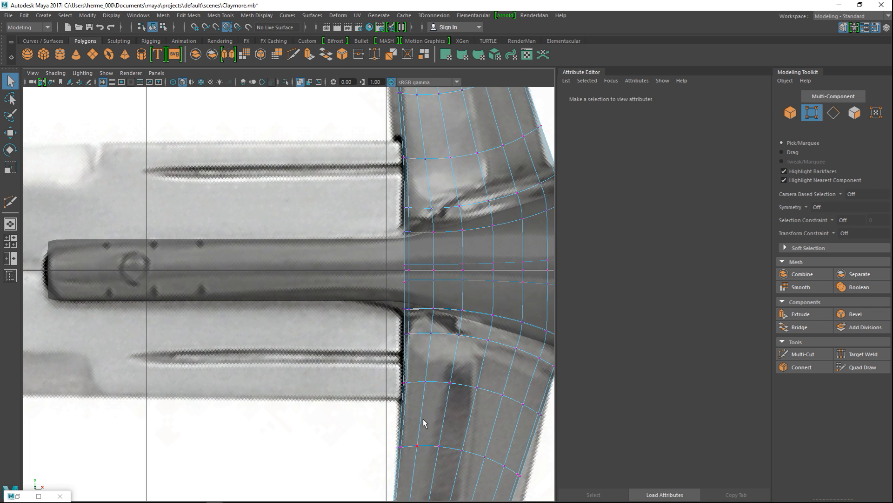
left_click(257, 15)
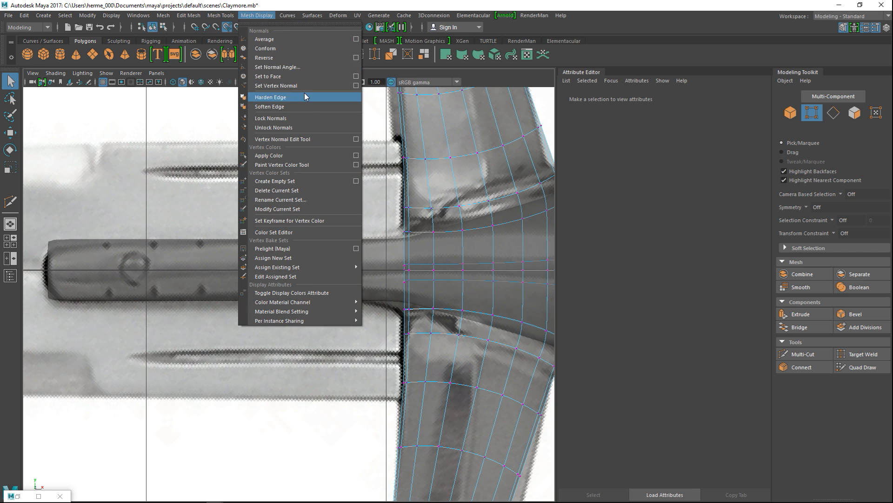
mouse_move(221, 16)
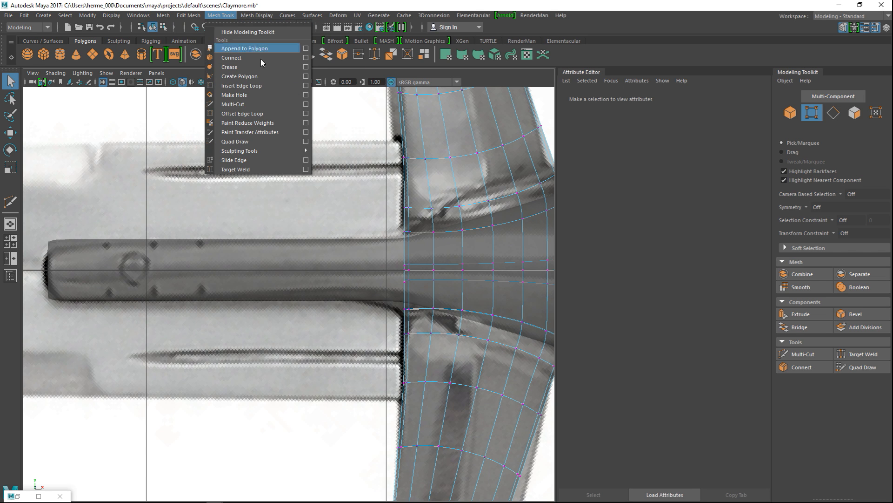
left_click(275, 86)
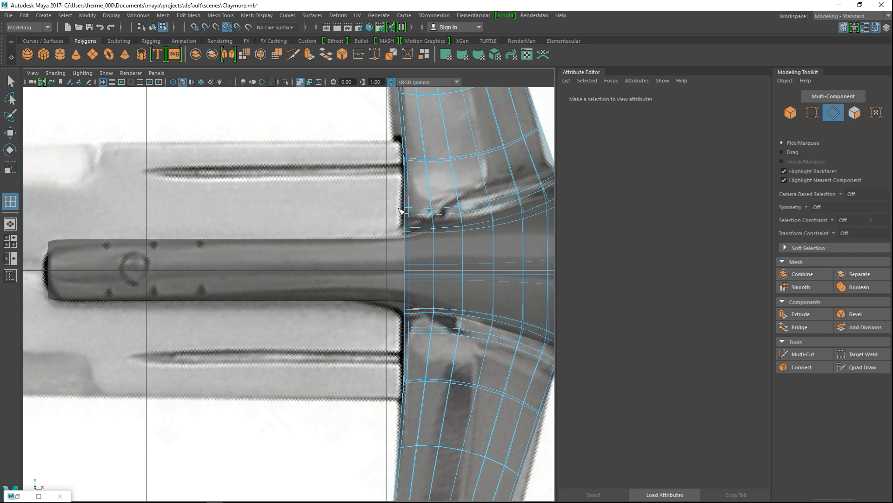
key("ctrl+z")
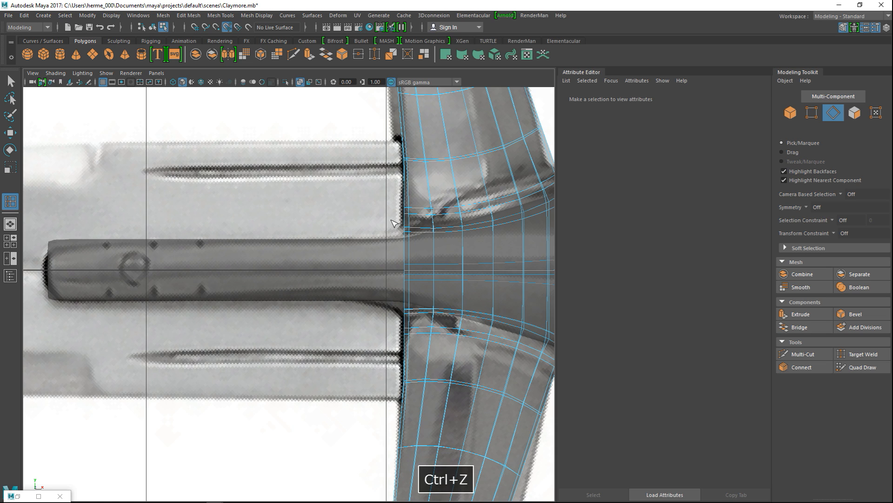
key("q")
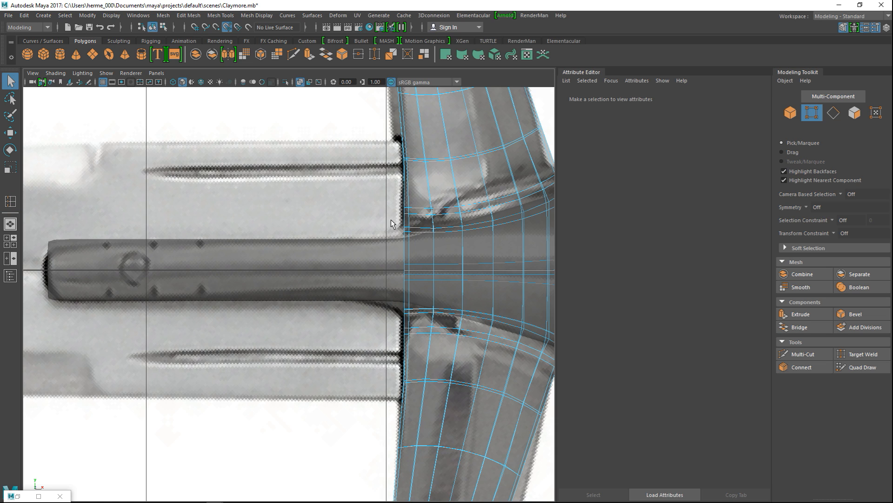
- Return to object mode, select the reference image plane and hide the Attribute Editor to enlarge the front view
left_click(424, 145)
key("F8")
left_click(437, 182)
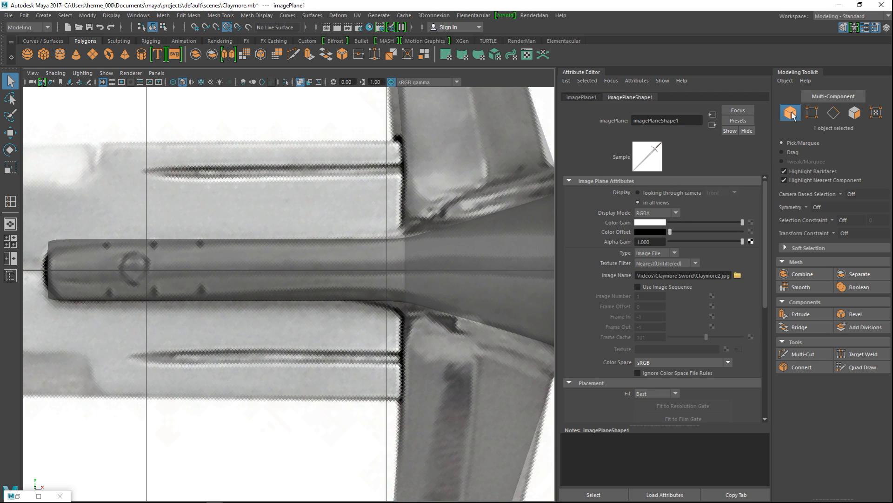
left_click(854, 28)
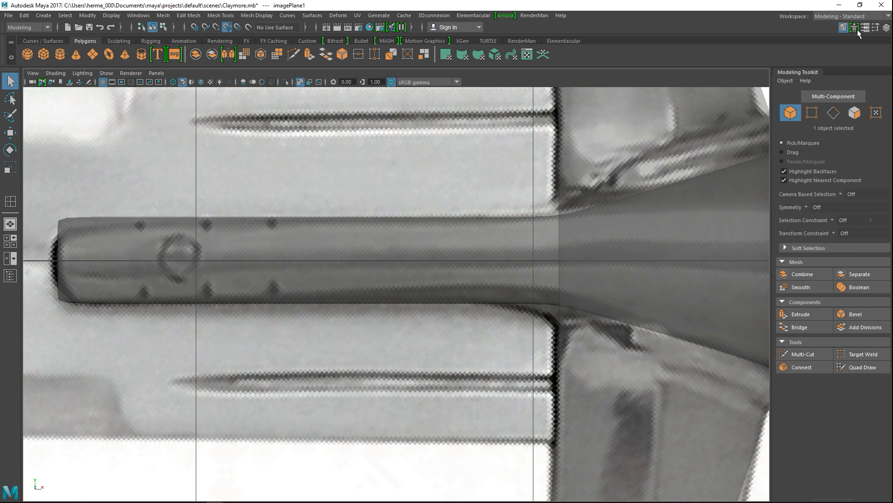
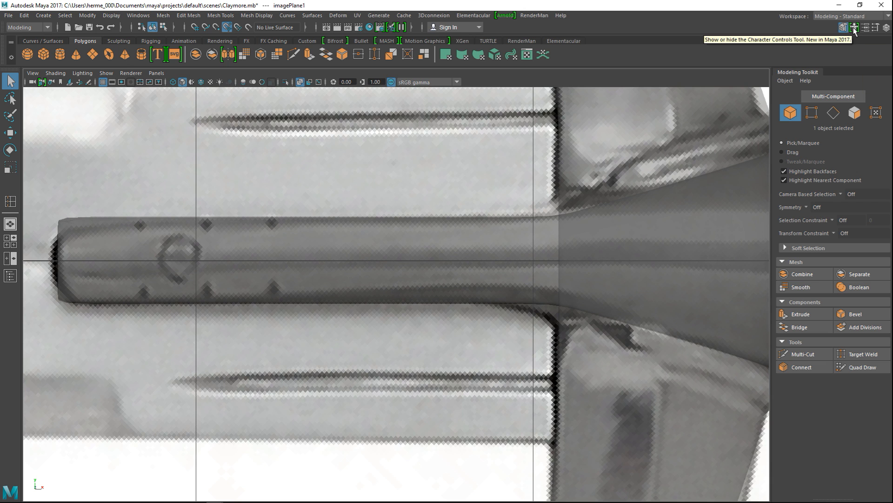
- Hide the Modeling Toolkit, check the wireframe against the front reference, and select the crossguard around its junction with the collar
left_click(844, 28)
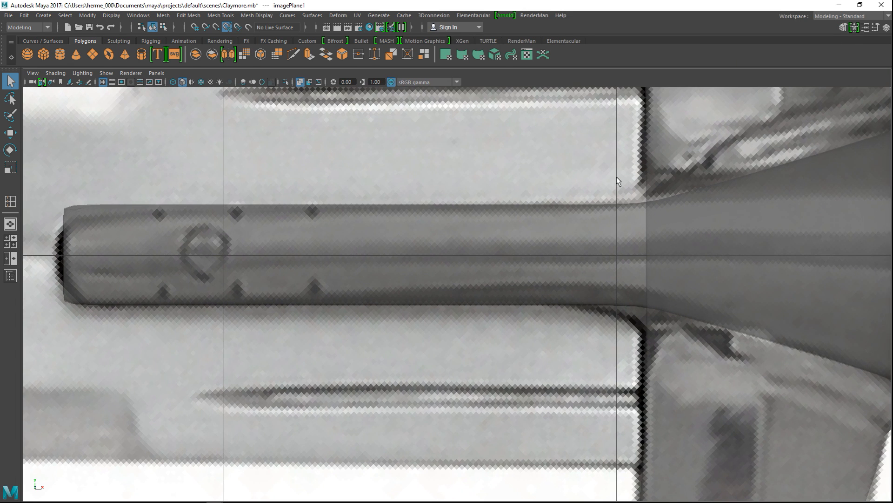
key("4")
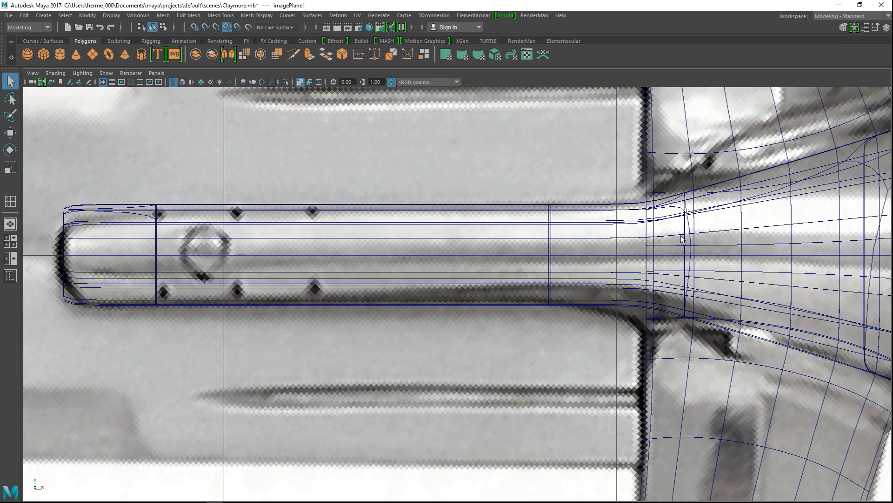
key("5")
middle_click_drag(645, 295, 434, 403, "alt")
left_click(531, 214)
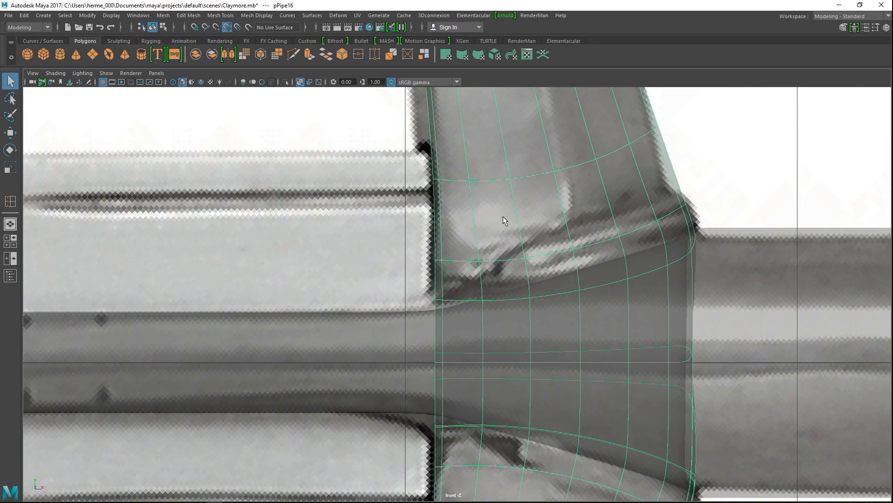
- Review the Insert Edge Loop settings with Equal distance from edge active, minimise them, and return the crossguard to object mode
left_click(256, 16)
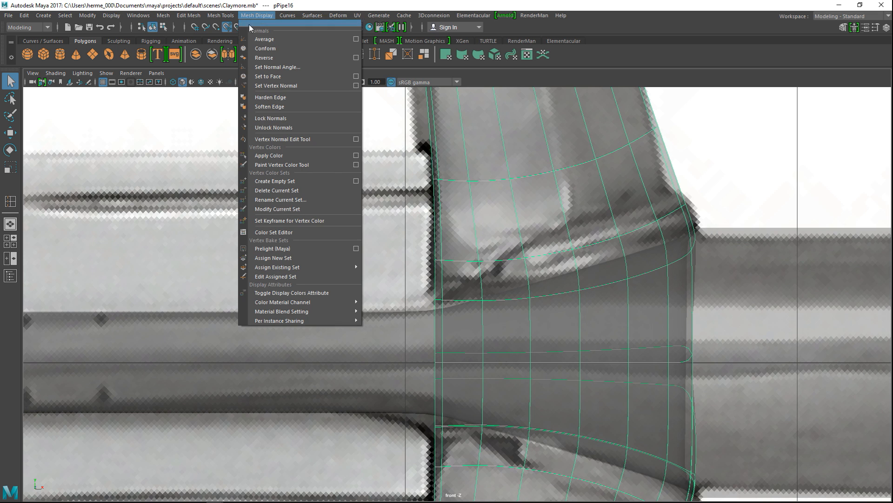
mouse_move(224, 17)
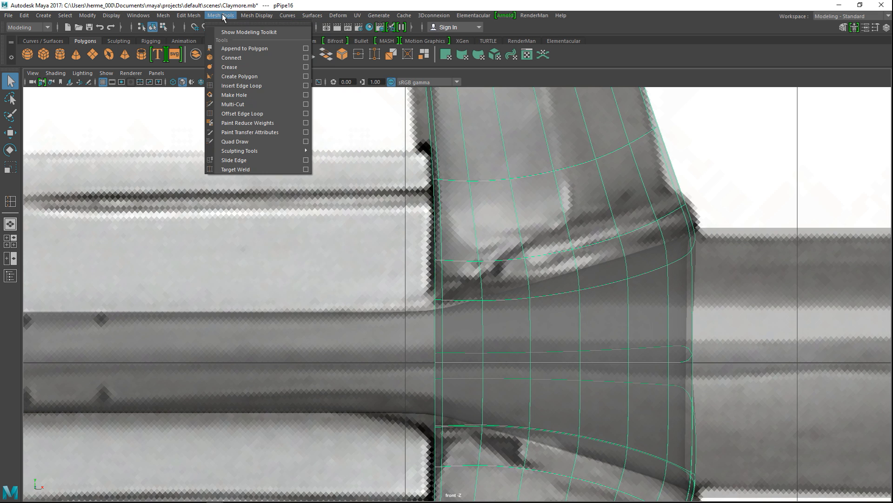
left_click(307, 87)
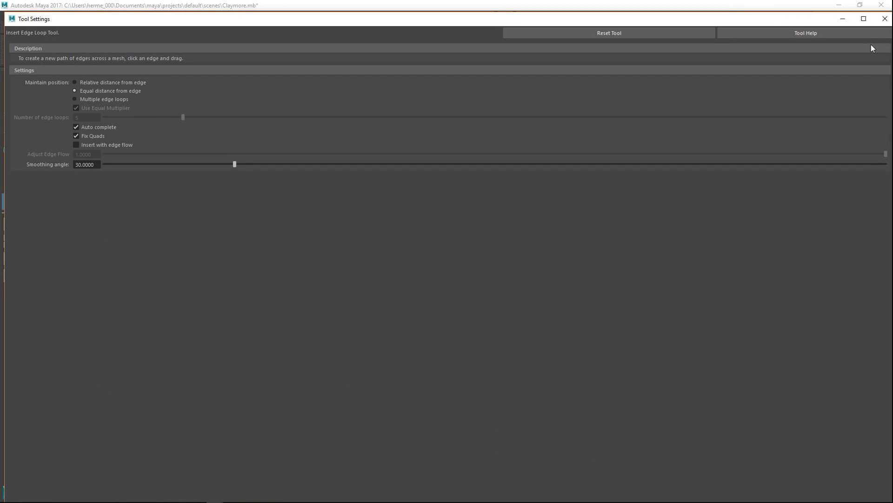
left_click(843, 18)
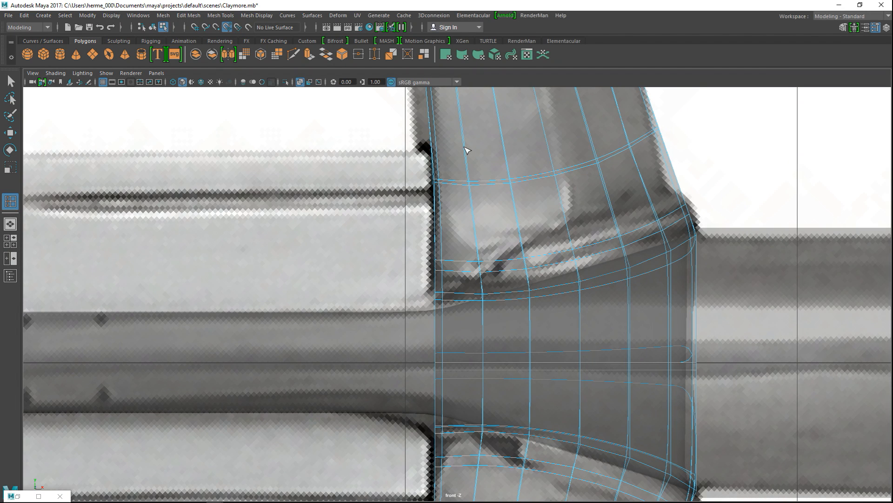
right_click_drag(471, 151, 497, 141)
left_click(484, 148)
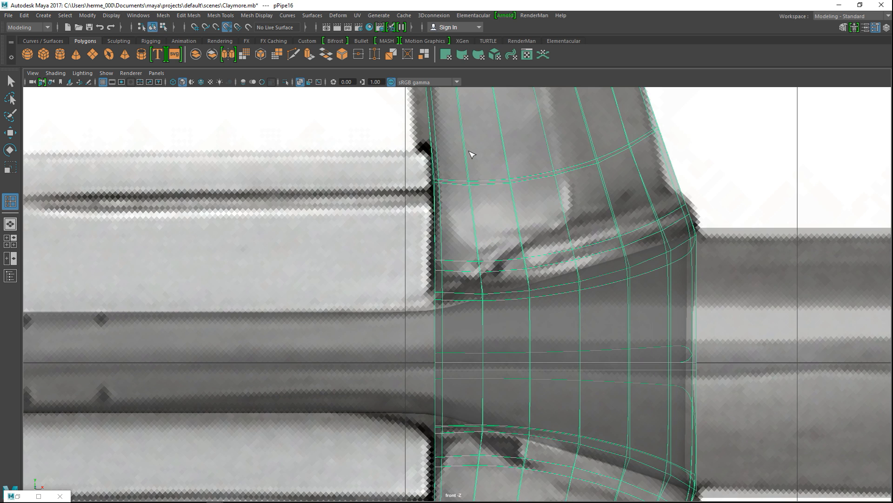
- Restart Insert Edge Loop on the crossguard and switch its smooth mesh preview off
left_click(257, 16)
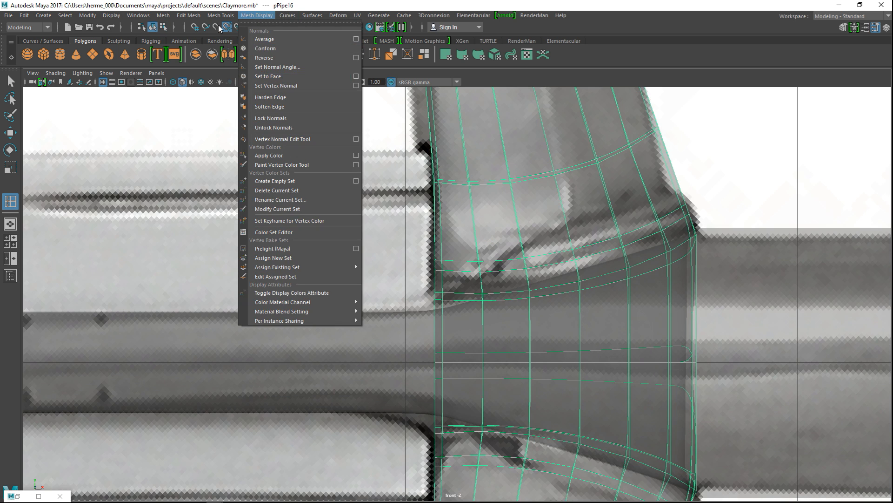
mouse_move(220, 16)
left_click(259, 85)
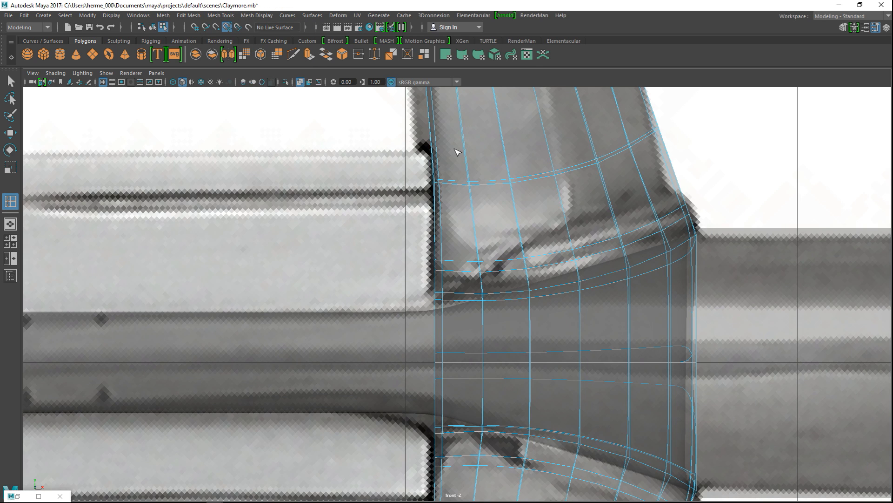
key("q")
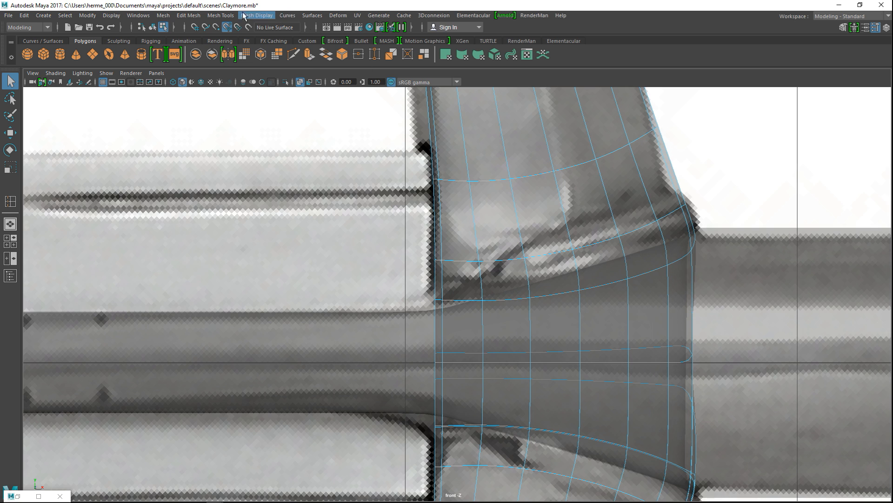
left_click(221, 15)
left_click(267, 86)
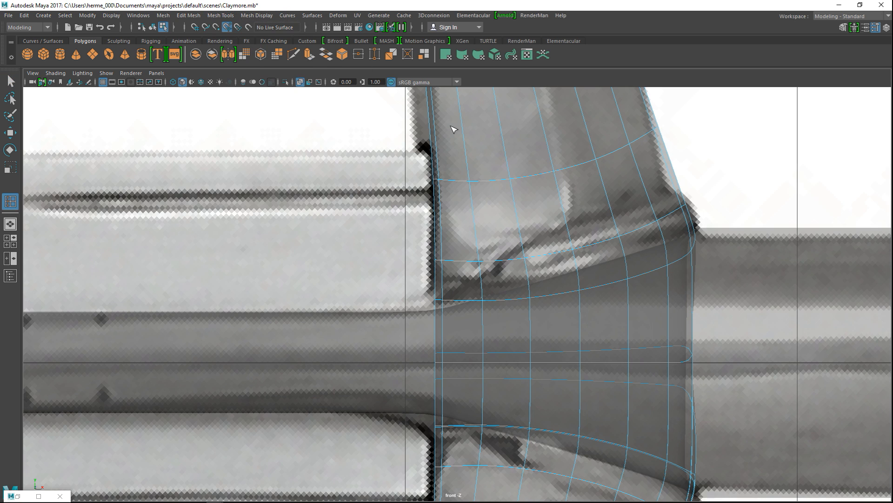
key("2")
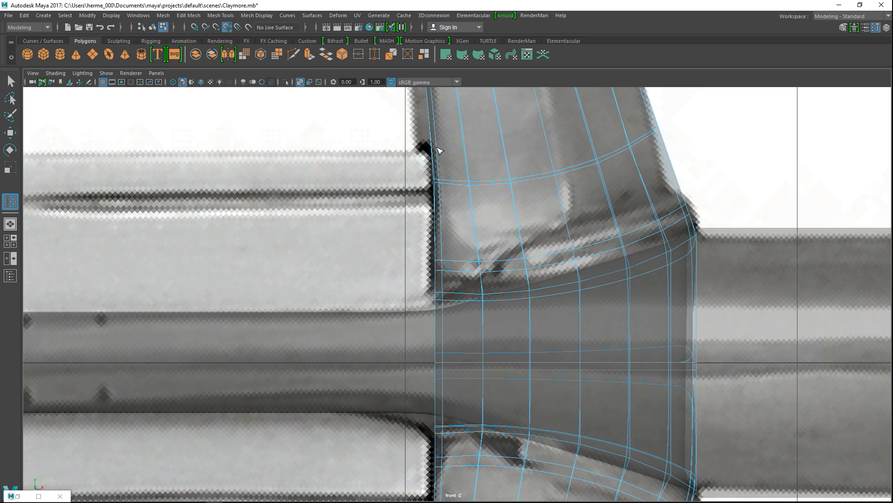
key("3")
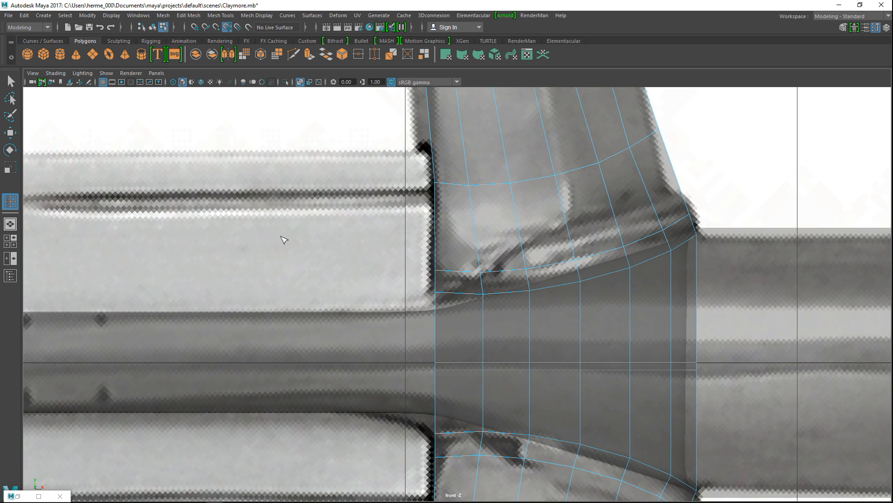
- Reselect the crossguard and insert edge loops across both arms, level with the blade's upper and lower edges in the reference
scroll(277, 234, "down", 10)
scroll(319, 260, "up", 6)
right_click_drag(463, 238, 487, 217)
left_click(500, 260)
left_click(482, 243)
left_click(487, 244)
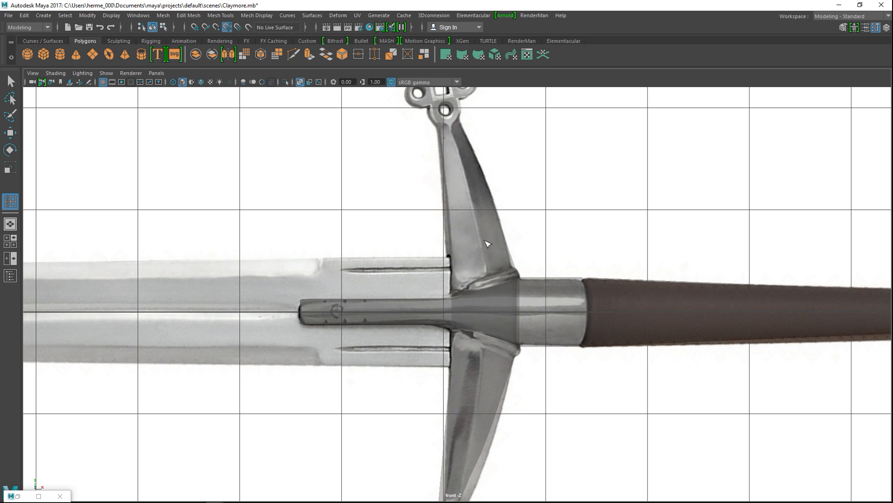
left_click(487, 238)
left_click(489, 241)
left_click(490, 242)
scroll(489, 244, "up", 5)
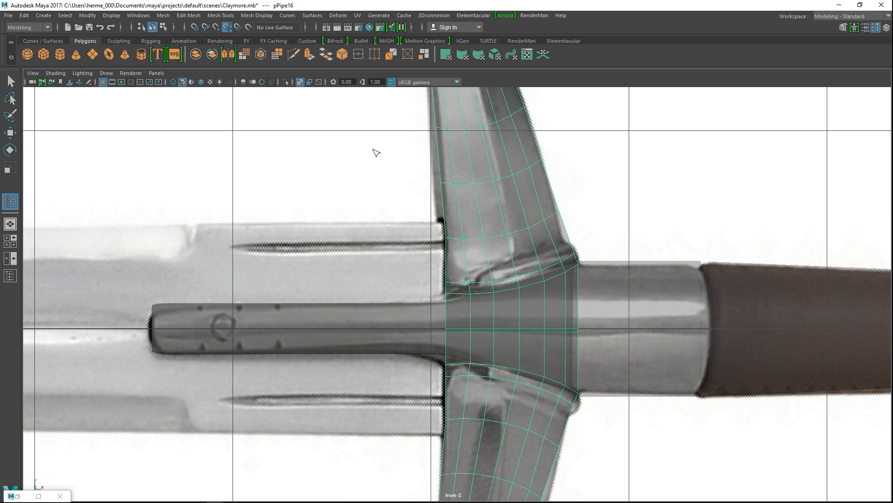
left_click(205, 18)
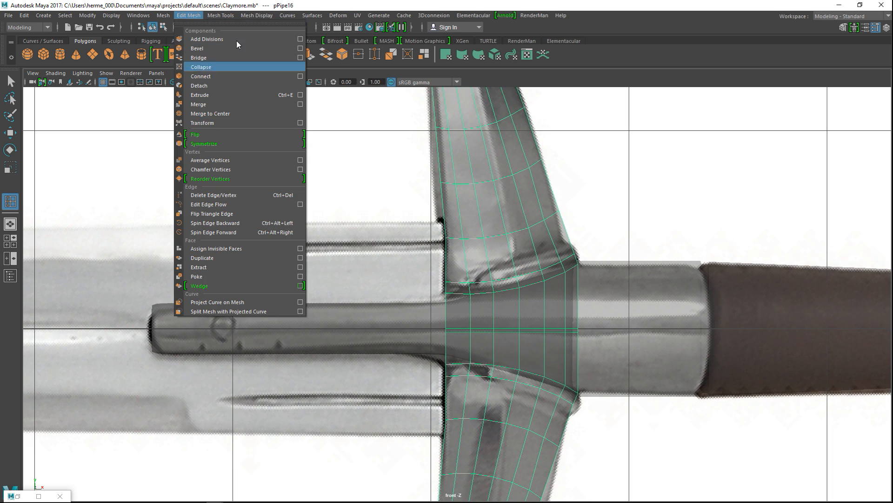
left_click(255, 85)
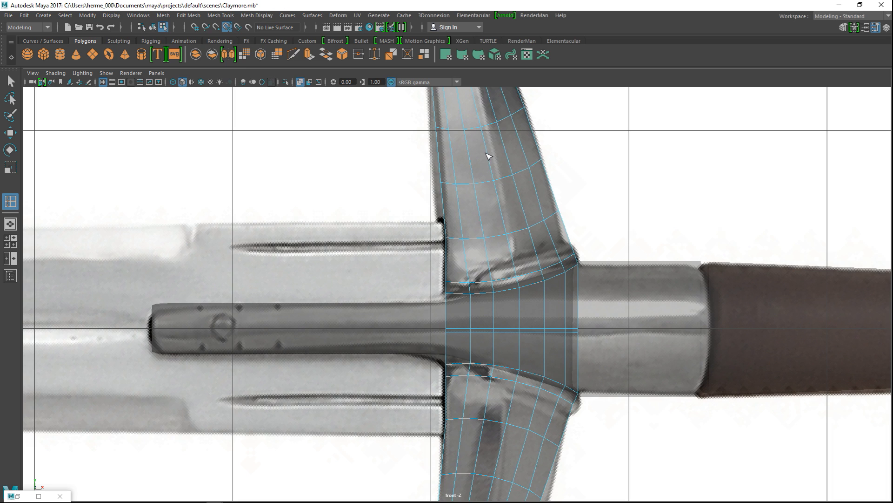
left_click(489, 156)
key("ctrl+z")
left_click(463, 223)
key("q")
- Select the crossguard's blade-side vertices on the new edge loops and inspect their location in the perspective view
right_click(444, 448)
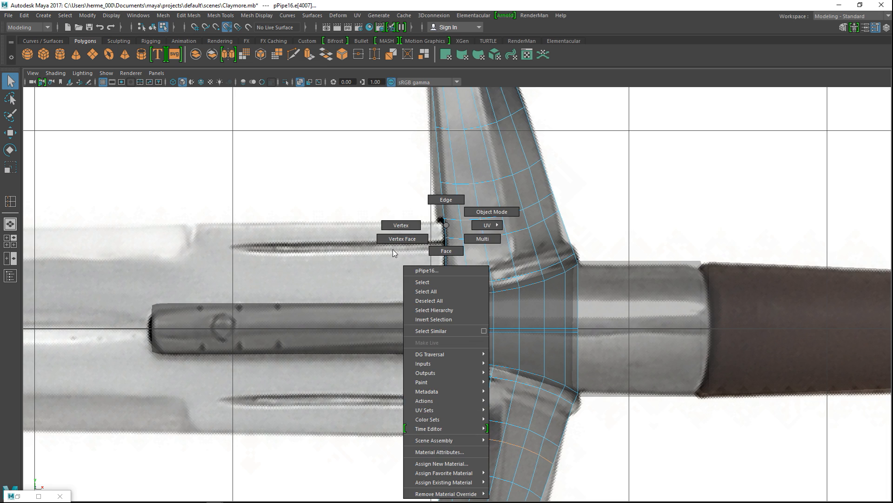
left_click(393, 230)
left_click_drag(437, 428, 455, 455)
left_click_drag(434, 211, 447, 227)
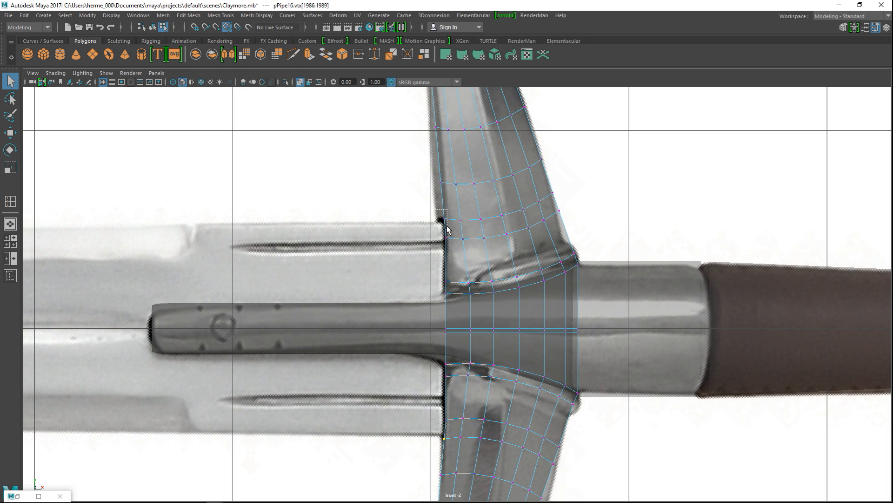
left_click(13, 246)
key("space")
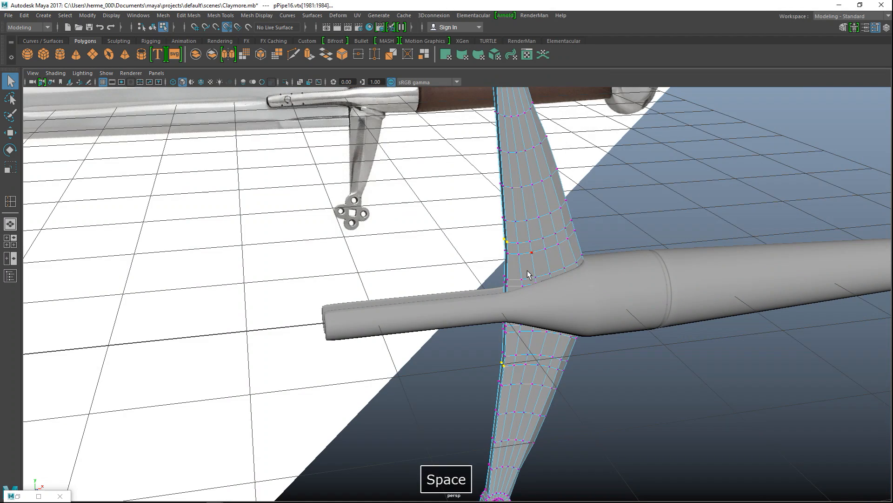
scroll(528, 275, "up", 2)
left_click_drag(551, 325, 620, 325, "alt")
middle_click_drag(620, 325, 564, 318, "alt")
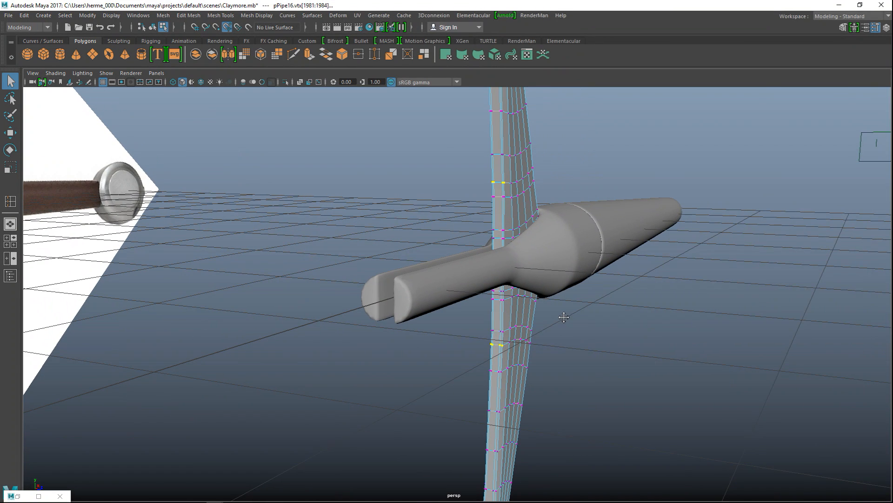
- Select the crossguard's blade-side faces between the two new edge loops and extrude them inward to form a recess for the blade
right_click_drag(495, 225, 497, 250)
left_click(497, 340)
left_click(498, 317, "shift")
left_click(498, 189, "shift")
left_click(498, 205, "shift")
mouse_move(528, 293)
left_mouse_down("alt")
mouse_move(550, 309)
mouse_move(544, 291)
left_mouse_up("alt")
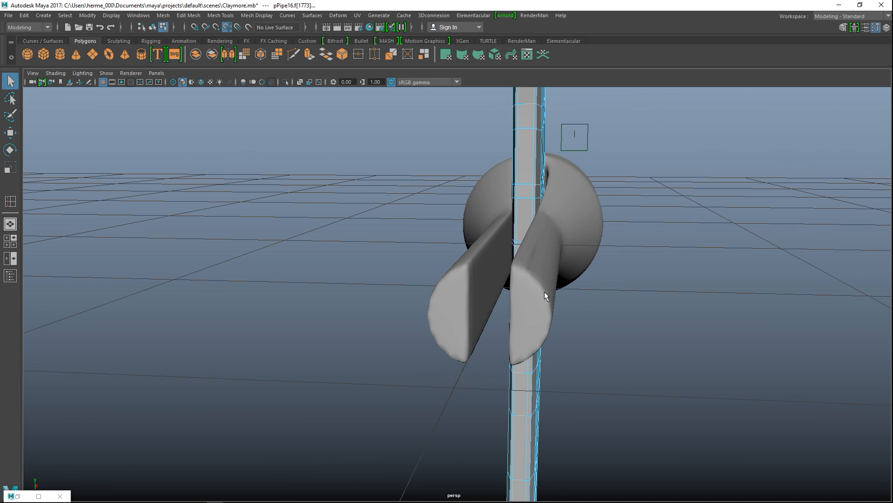
left_click_drag(574, 327, 586, 287, "alt")
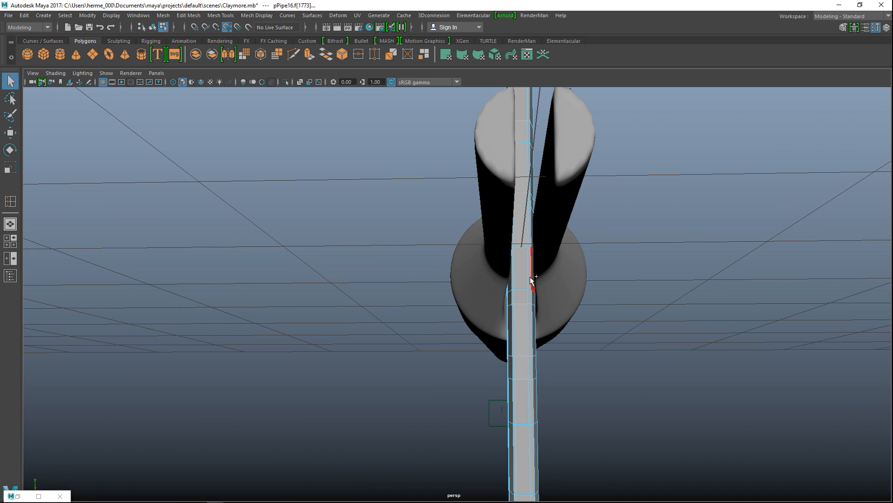
left_click(522, 282, "shift")
left_click_drag(618, 333, 576, 355, "alt")
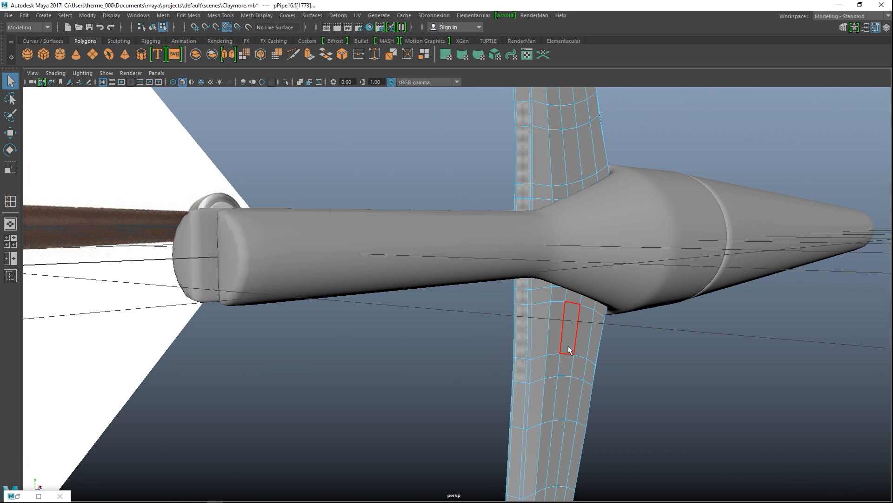
left_click(569, 349, "shift")
key("ctrl+e")
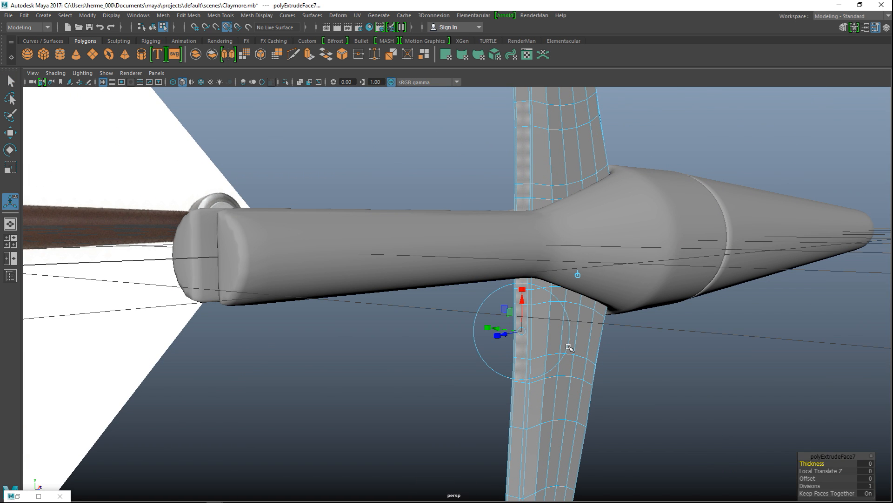
key("w")
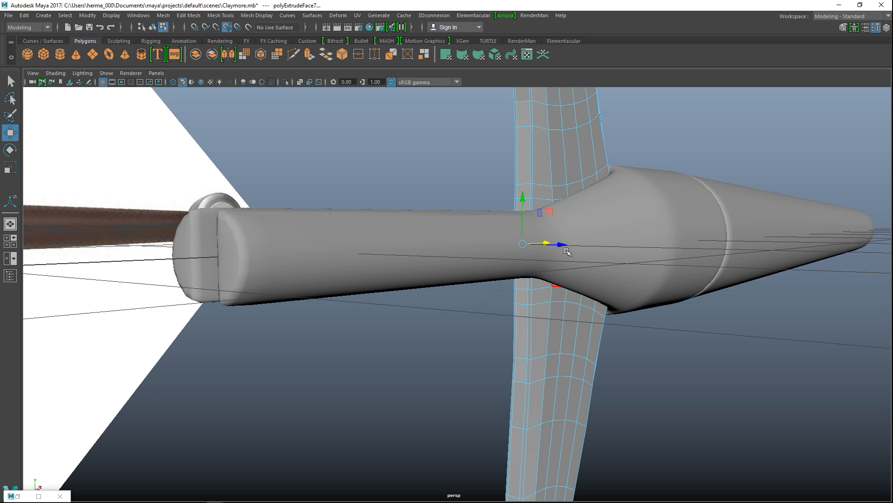
left_click_drag(610, 339, 603, 261, "alt")
left_click_drag(407, 258, 453, 251, "alt")
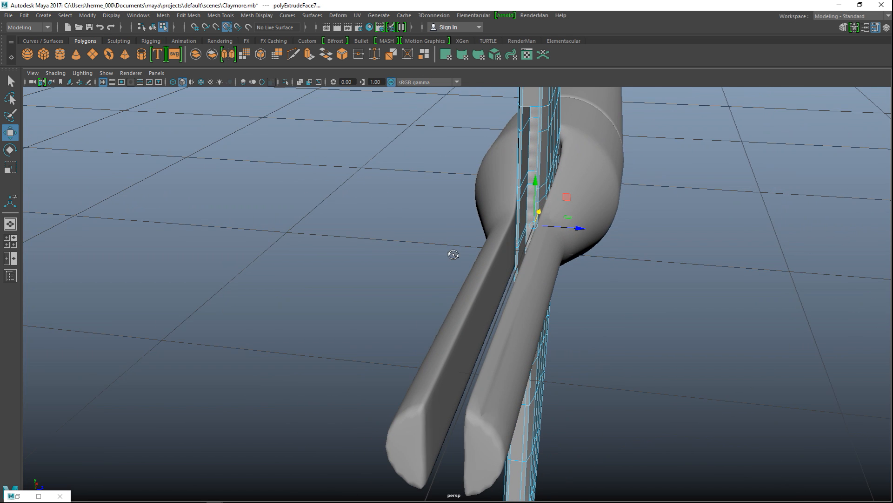
left_click(668, 306)
- Select the grip and display its mesh unsmoothed around the pommel end
scroll(671, 311, "down", 8)
left_click_drag(673, 323, 523, 374, "alt")
scroll(560, 355, "up", 4)
middle_click_drag(632, 361, 498, 304, "alt")
left_click(505, 283)
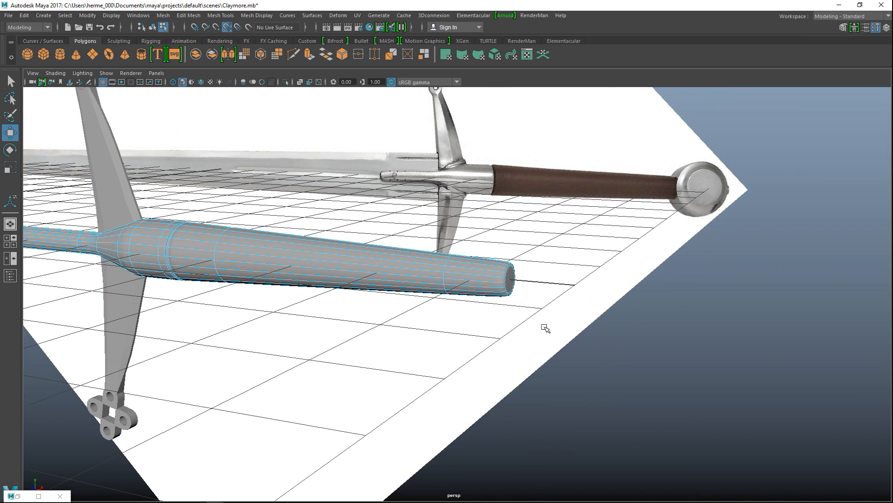
scroll(542, 327, "up", 3)
scroll(563, 333, "up", 1)
middle_click_drag(565, 343, 475, 374, "alt")
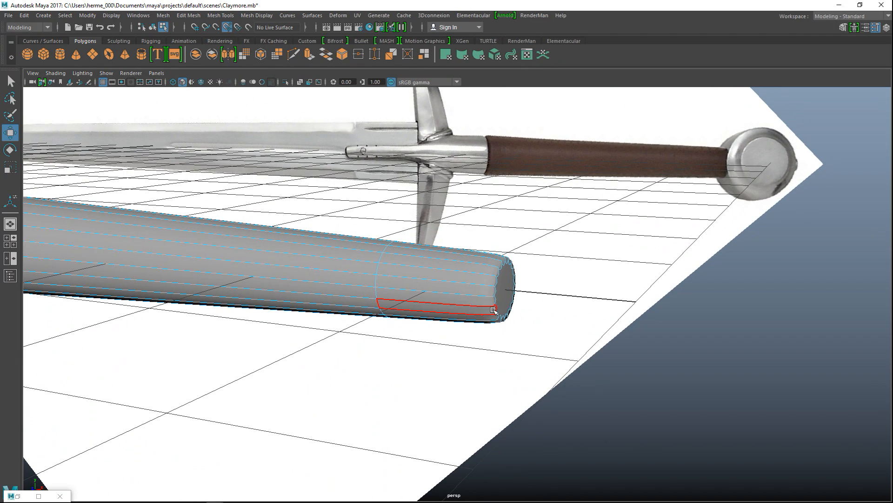
right_click_drag(486, 224, 565, 216)
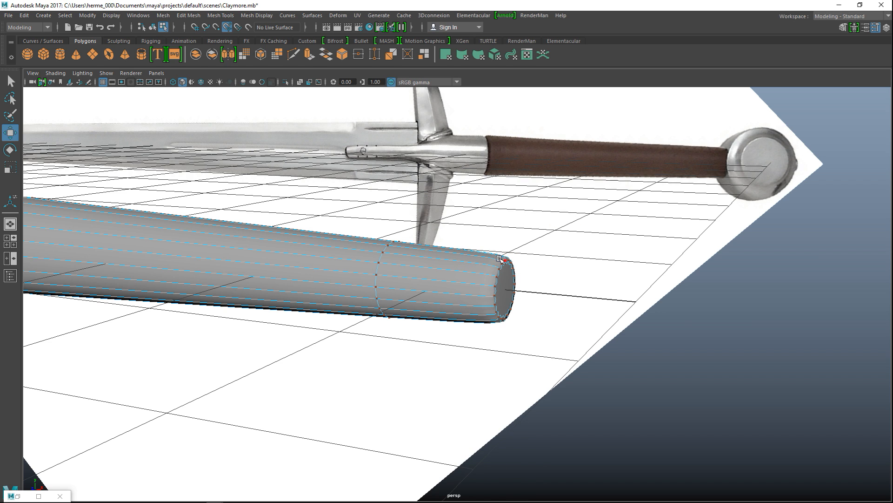
right_click_drag(473, 225, 511, 217)
scroll(524, 324, "up", 1)
left_click_drag(597, 356, 571, 356, "alt")
- Extrude the end face of the grip and scale the extruded face slightly
right_click_drag(580, 230, 585, 252)
left_click(596, 289)
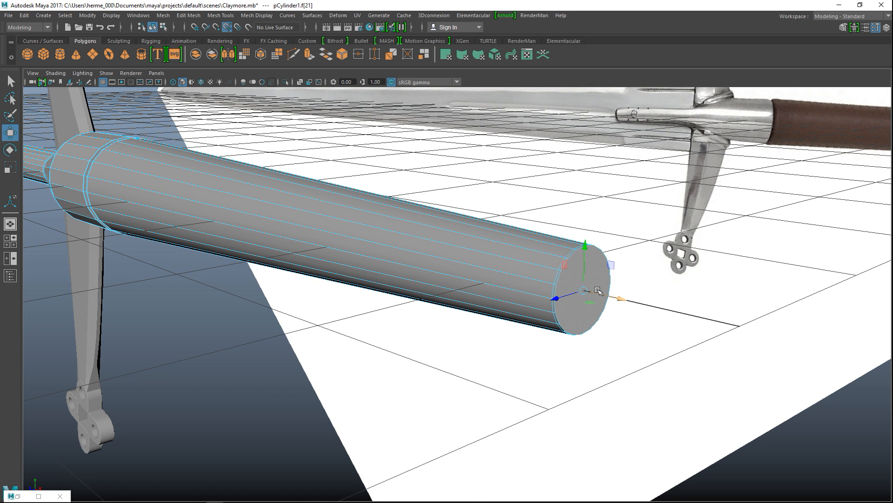
key("ctrl+e")
key("r")
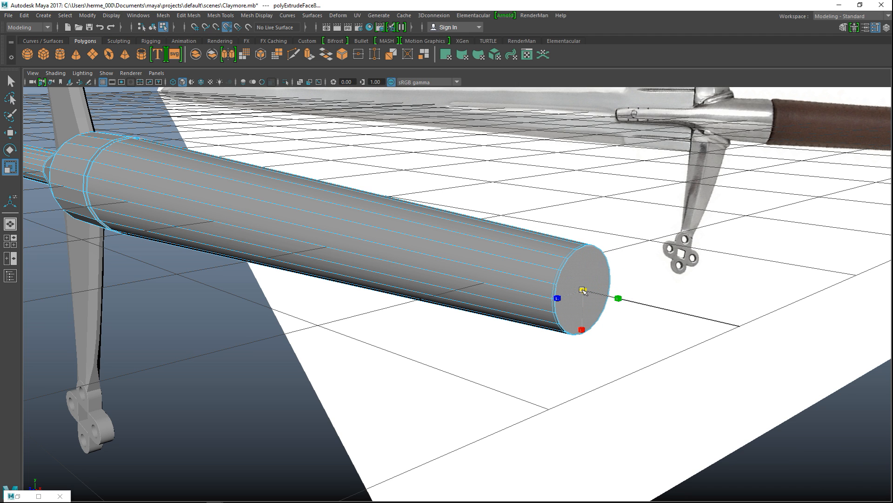
left_click_drag(581, 291, 582, 290)
left_click(262, 397)
- Create a new polygon cylinder beside the hilt
left_click_drag(263, 398, 747, 305, "alt")
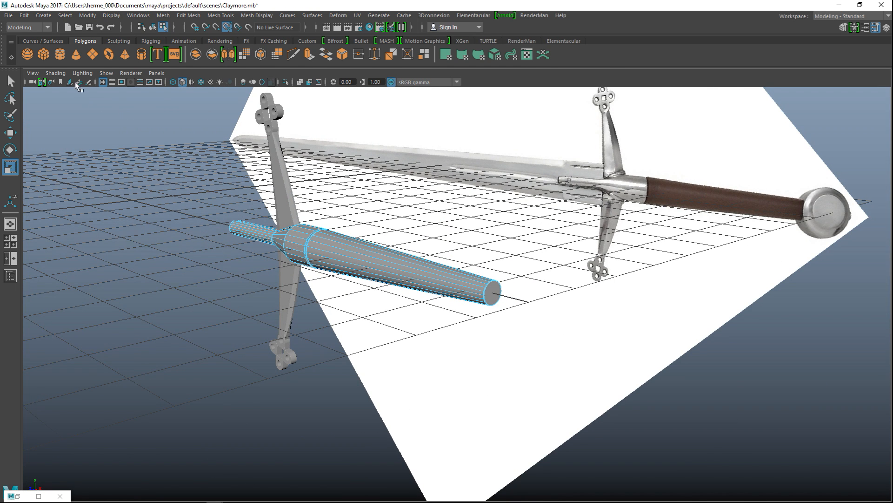
left_click(63, 55)
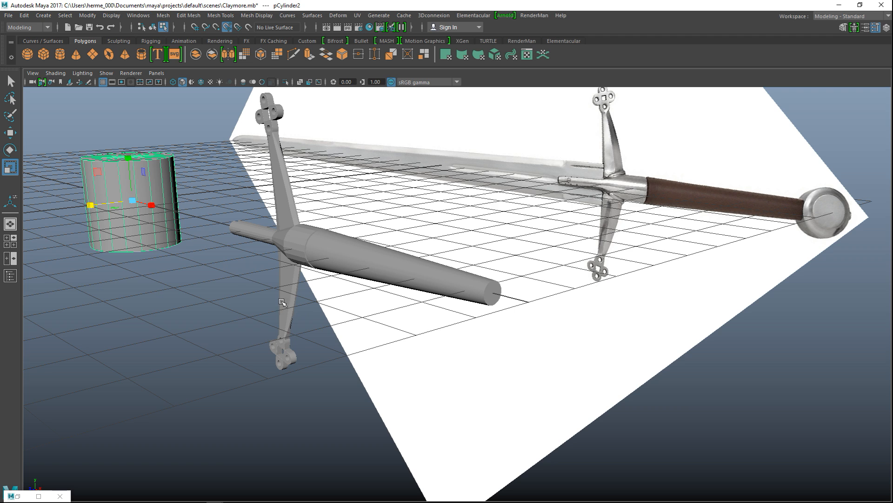
- Move the new cylinder to the pommel end of the grip and rotate it 90 degrees about the X axis
key("w")
left_click_drag(156, 208, 655, 366)
key("e")
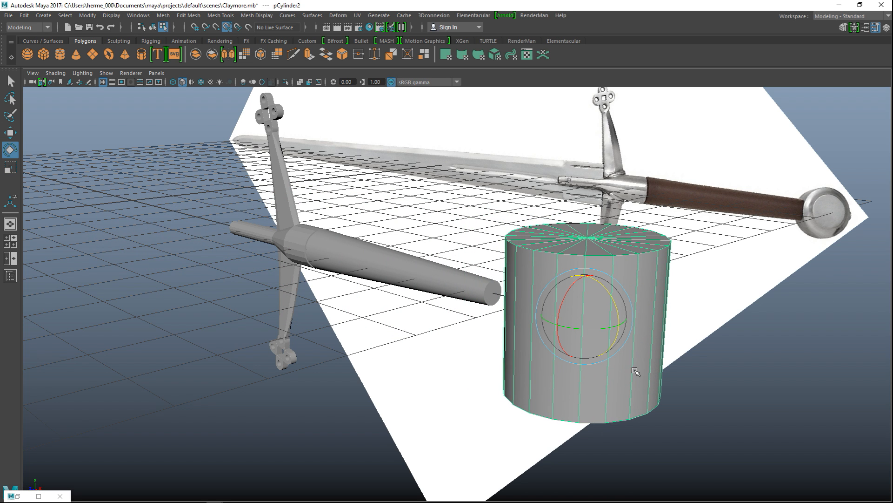
left_click_drag(567, 292, 563, 359)
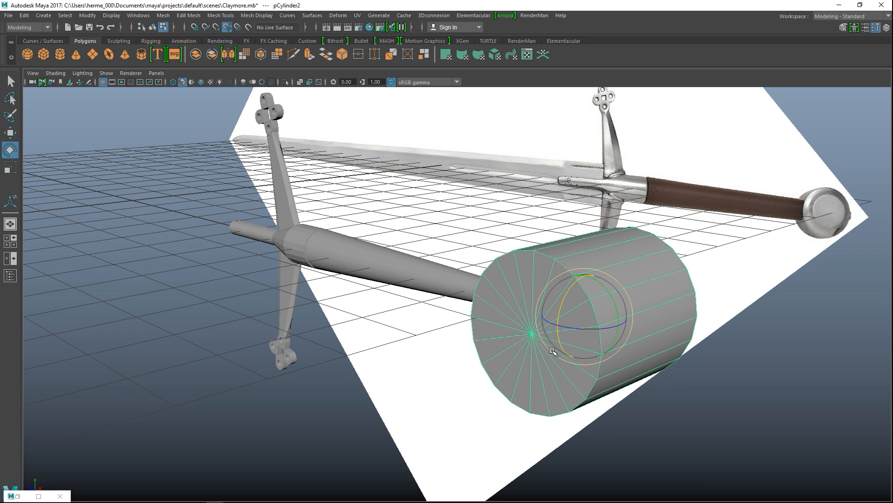
- Set the cylinder's axis subdivisions to 40 and its cap subdivisions to 0
key("ctrl+a")
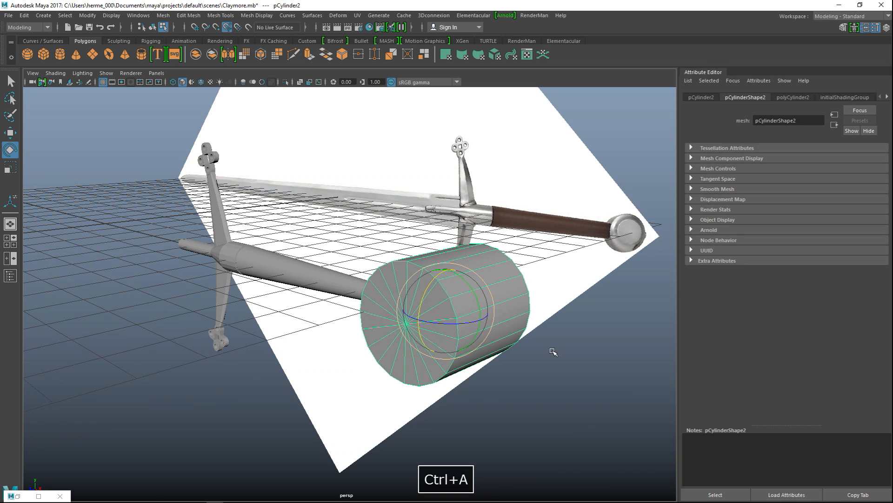
left_click(702, 98)
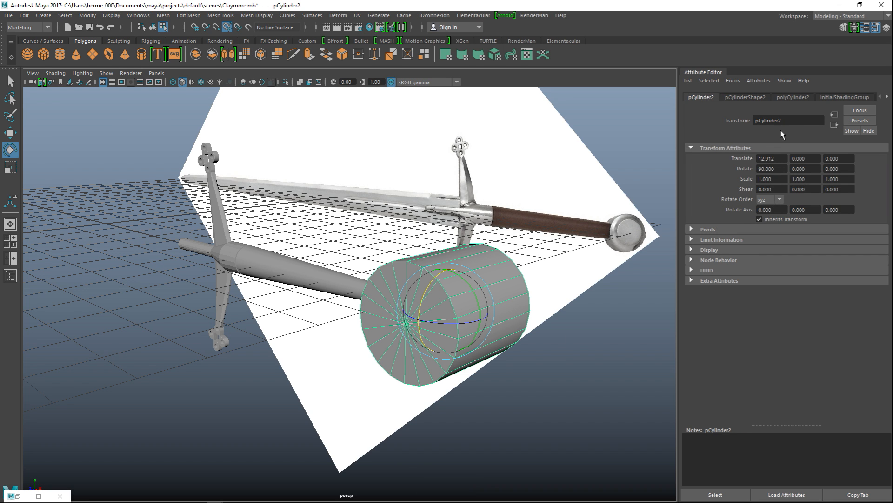
left_click(752, 100)
left_click(793, 97)
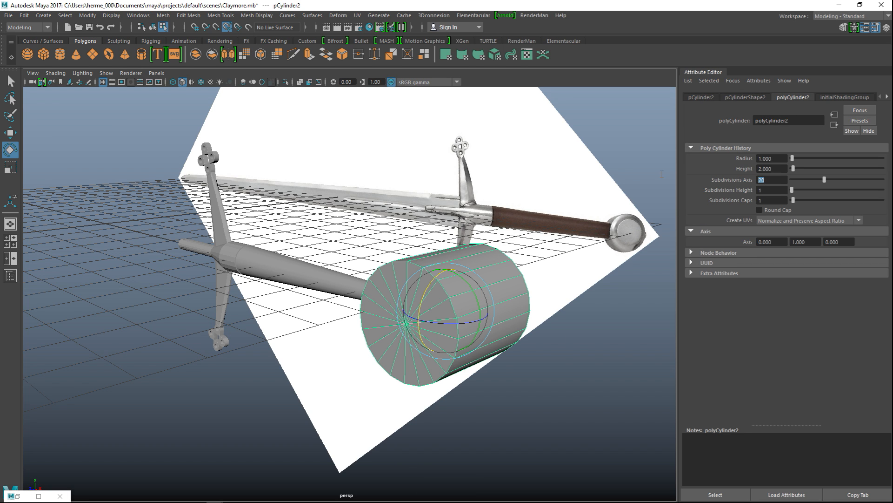
type("40")
key("Return")
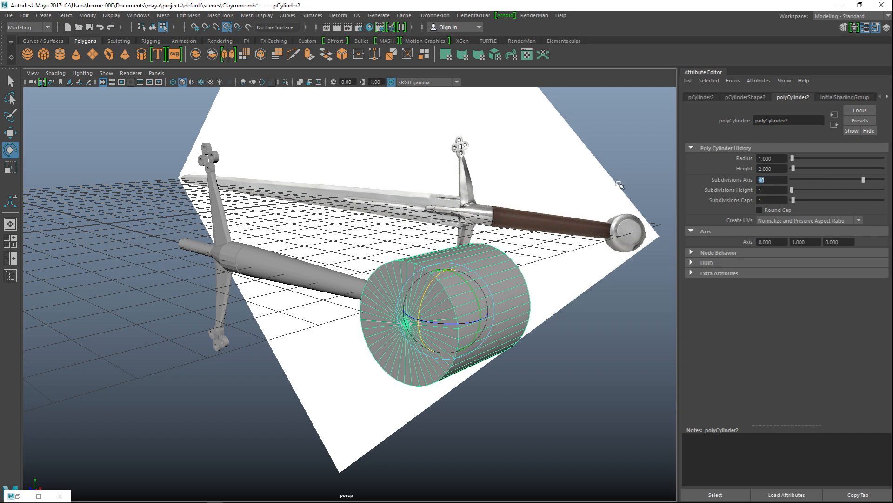
type("0")
key("Return")
left_click(619, 321)
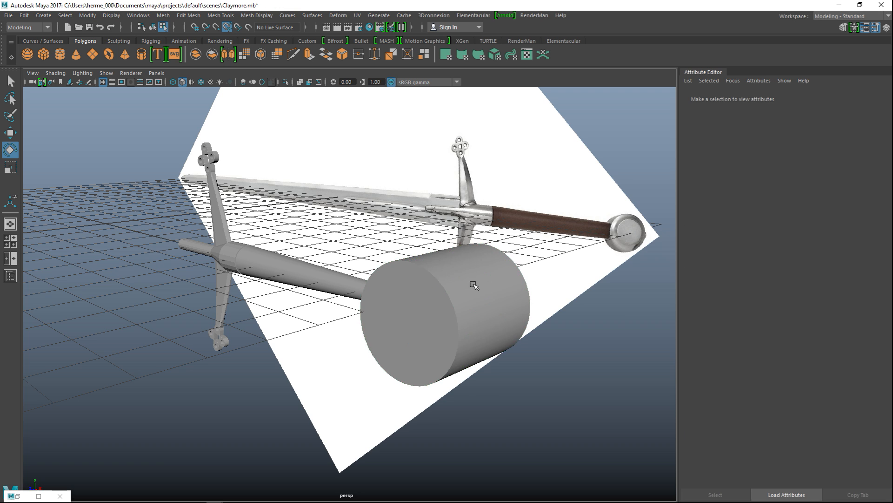
- In the front view, move the cylinder along the grip's axis toward the pommel in the reference image
right_click_drag(425, 287, 471, 212)
left_click(10, 241)
key("space")
key("f")
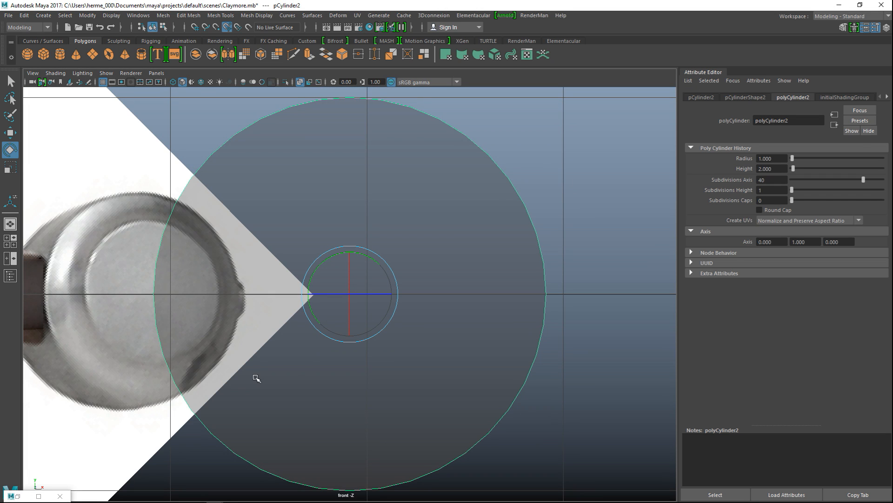
key("w")
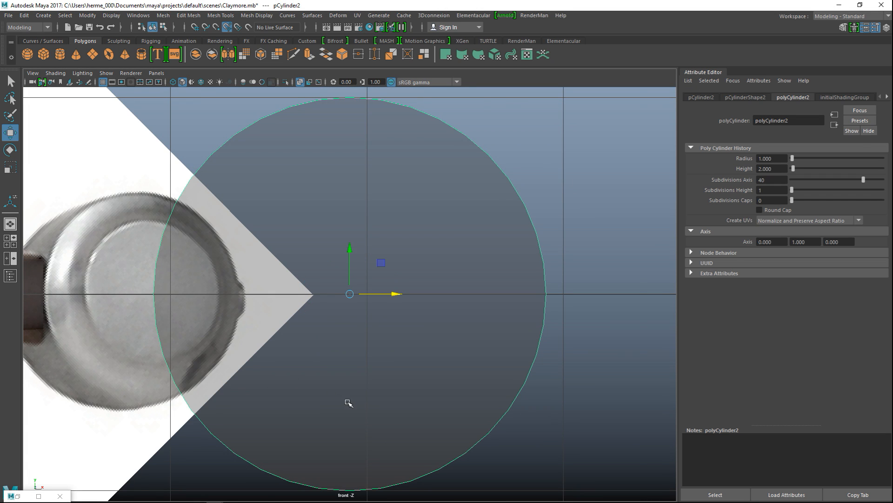
scroll(373, 394, "down", 5)
scroll(370, 380, "up", 3)
left_click_drag(398, 295, 340, 294)
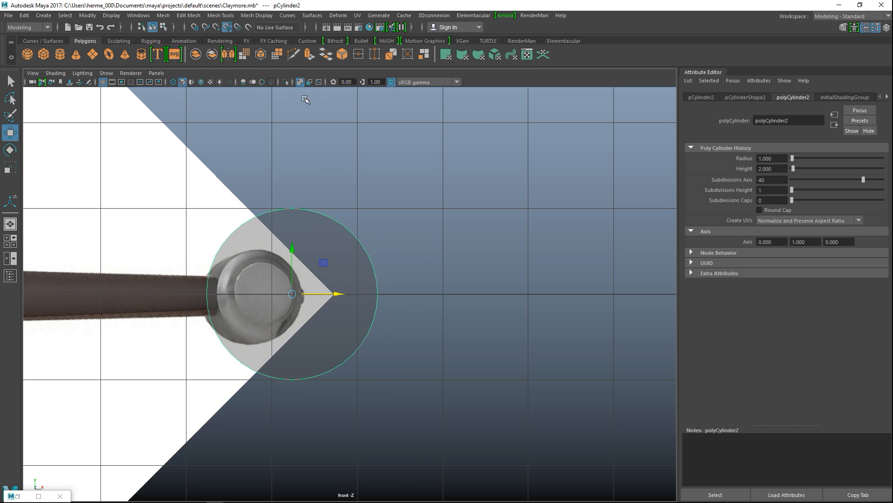
key("alt+a")
middle_click_drag(410, 356, 535, 343, "alt")
mouse_move(459, 278)
left_mouse_down()
mouse_move(479, 278)
mouse_move(467, 279)
left_mouse_up()
- Scale the cylinder down uniformly to the reference pommel's diameter and align it over the pommel at the grip's end
key("r")
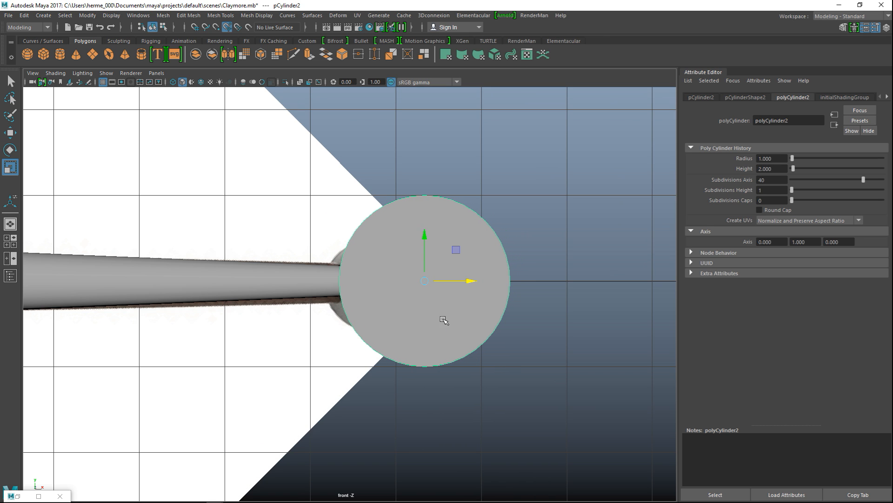
left_click_drag(424, 281, 361, 292)
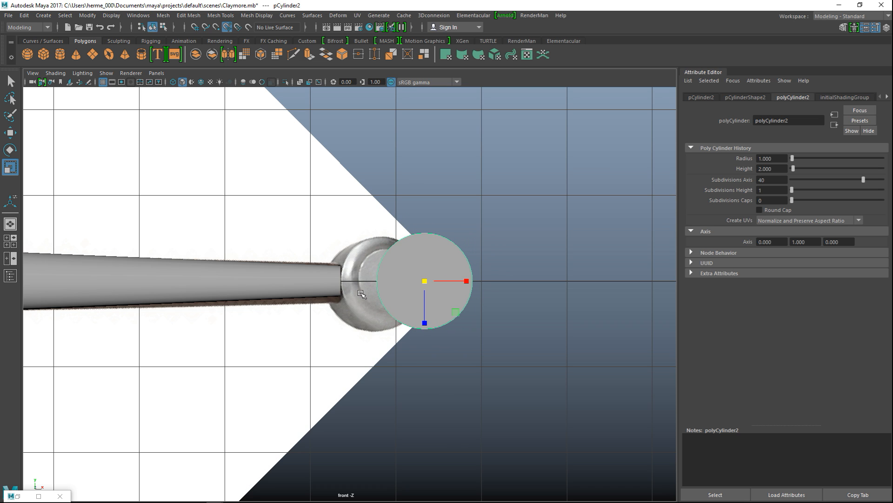
key("w")
left_click_drag(470, 282, 428, 283)
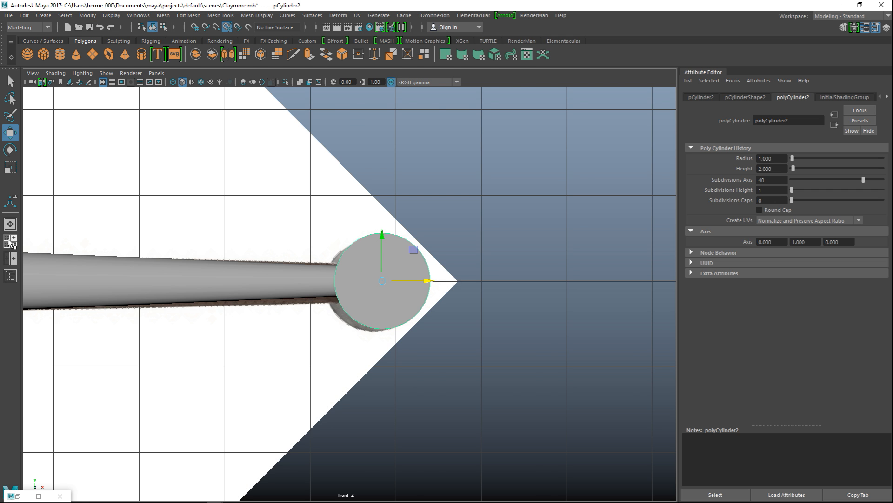
key("space")
key("space")
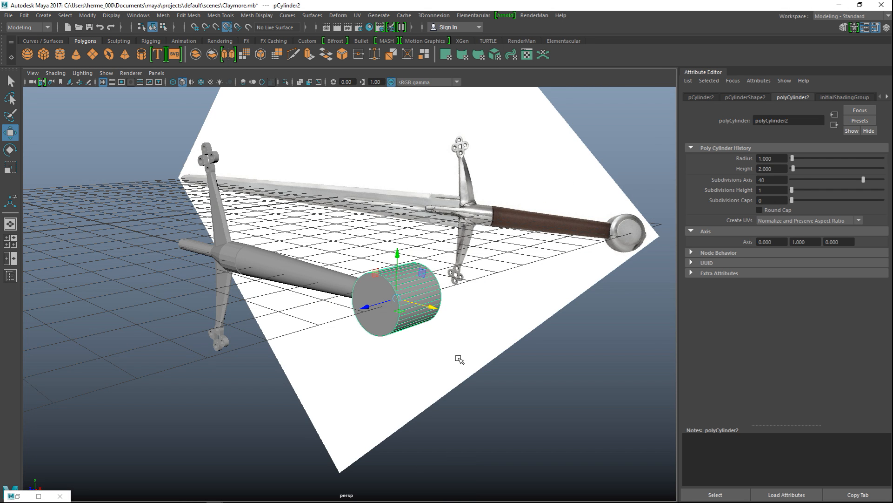
- Scale the cylinder along its own axis into a thin disc slightly wider than the end of the grip
left_click_drag(419, 379, 406, 386, "alt")
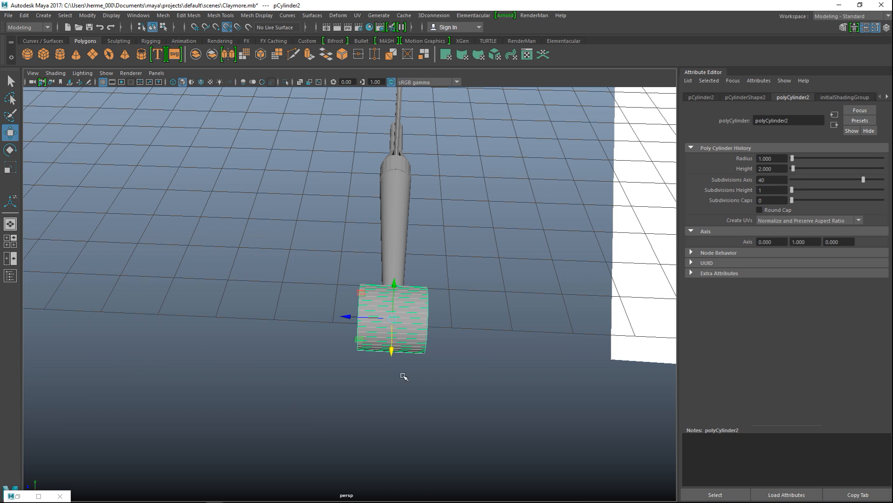
key("r")
left_click_drag(350, 317, 374, 324)
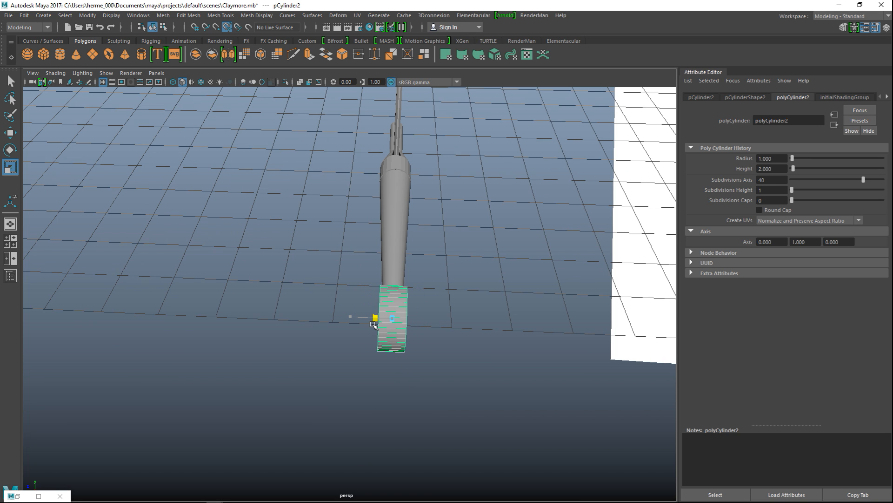
scroll(377, 333, "up", 6)
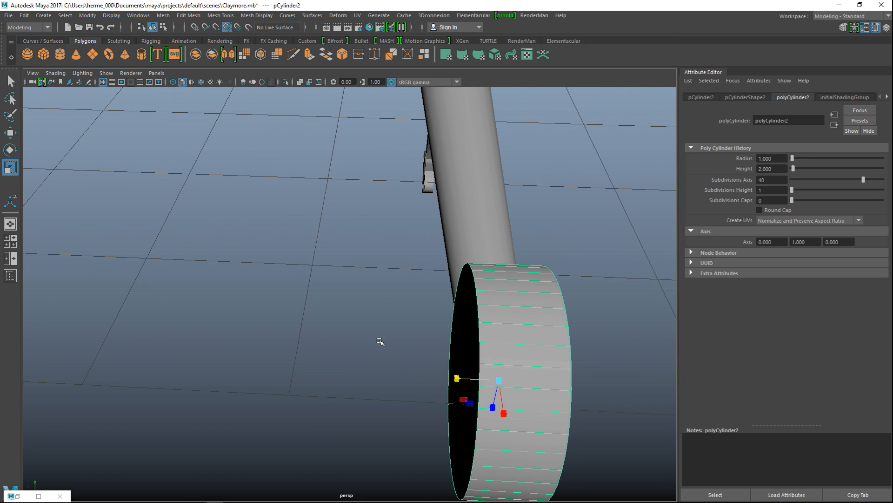
left_click_drag(366, 362, 484, 293, "alt")
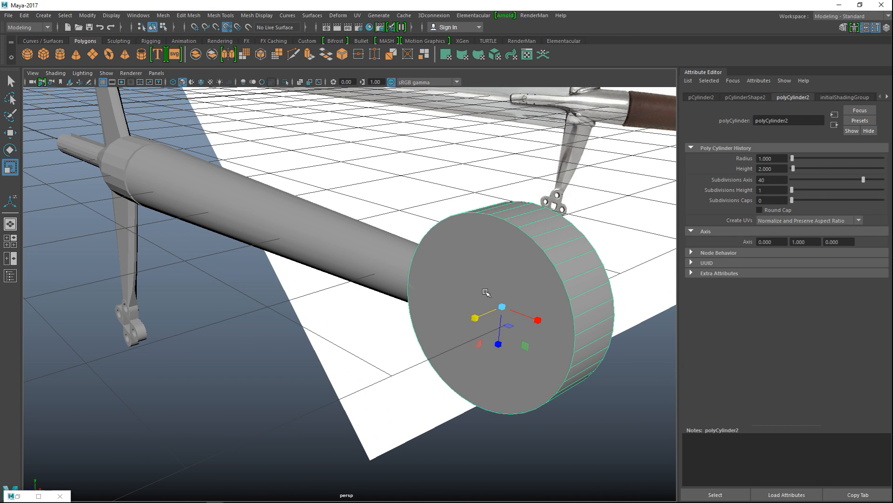
- Select the pommel disc's two flat cap faces and extrude them with an offset of 0.1
right_click_drag(460, 268, 469, 251)
left_click(466, 274)
left_click_drag(514, 309, 430, 378, "alt")
left_click_drag(229, 303, 360, 281, "alt")
key("ctrl+e")
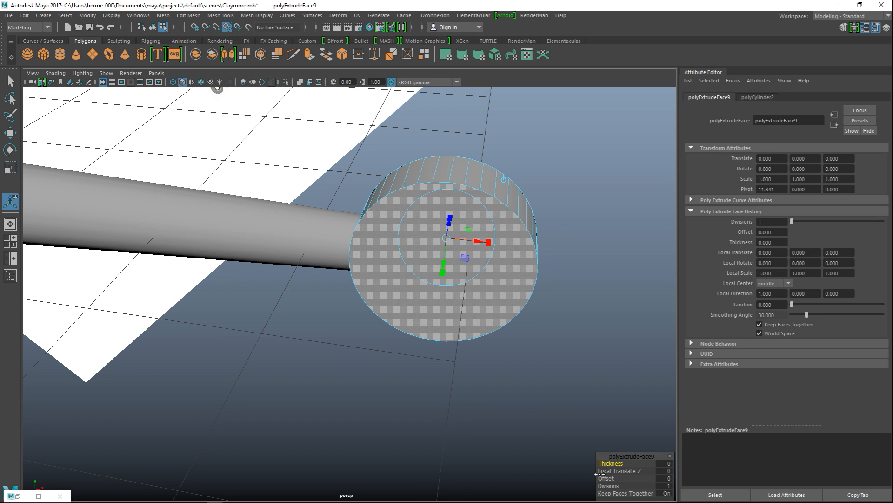
left_click_drag(606, 478, 609, 483, "ctrl")
left_click(665, 479)
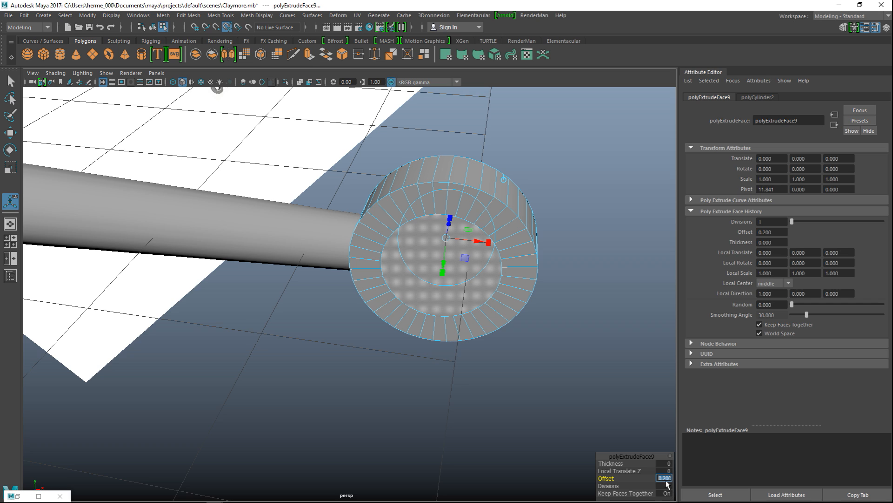
type("0.1")
key("Return")
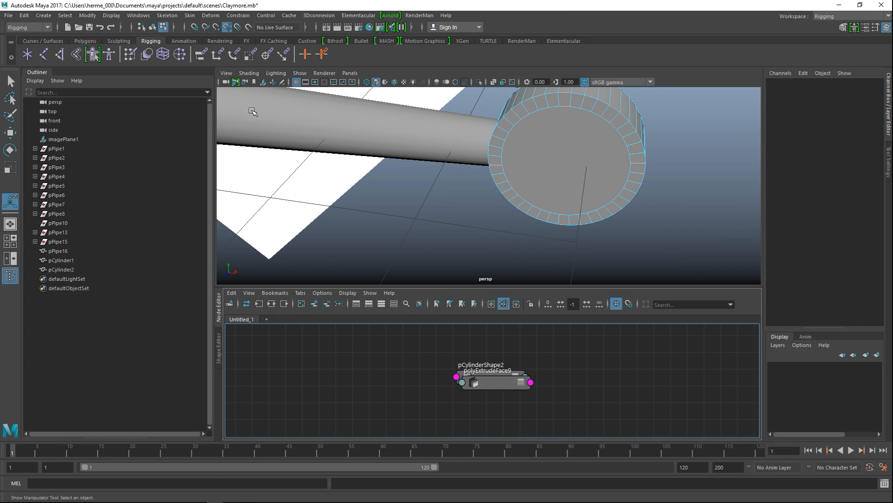
- Restore the modeling layout with the perspective view and select the inset cap faces on both sides of the pommel
left_click(10, 241)
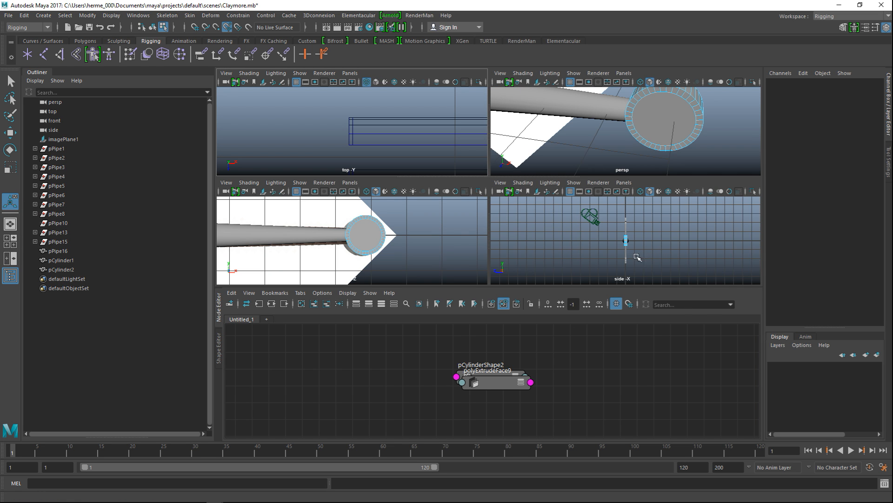
key("F9")
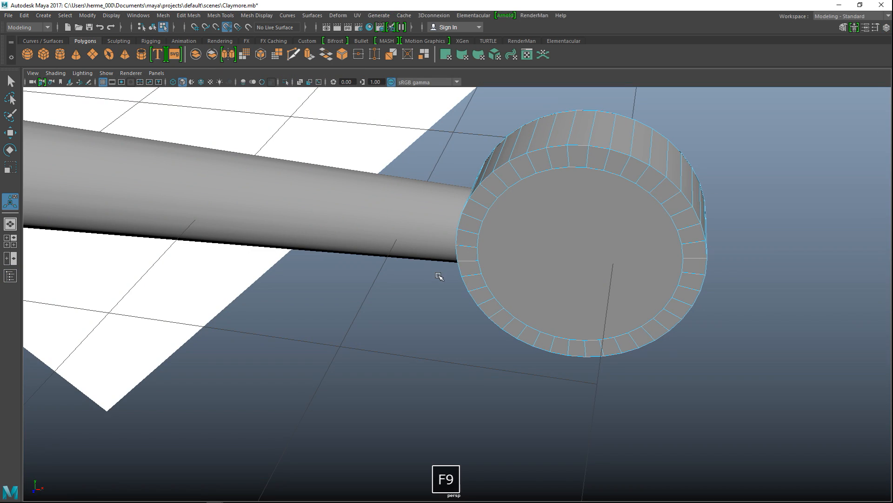
left_click_drag(462, 313, 356, 311, "alt")
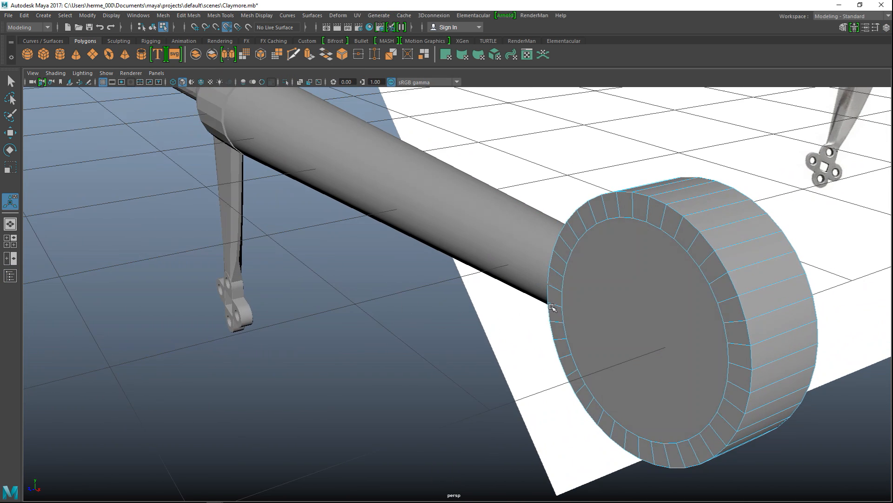
left_click(610, 313)
left_click_drag(718, 352, 540, 323, "alt")
left_click(472, 289, "shift")
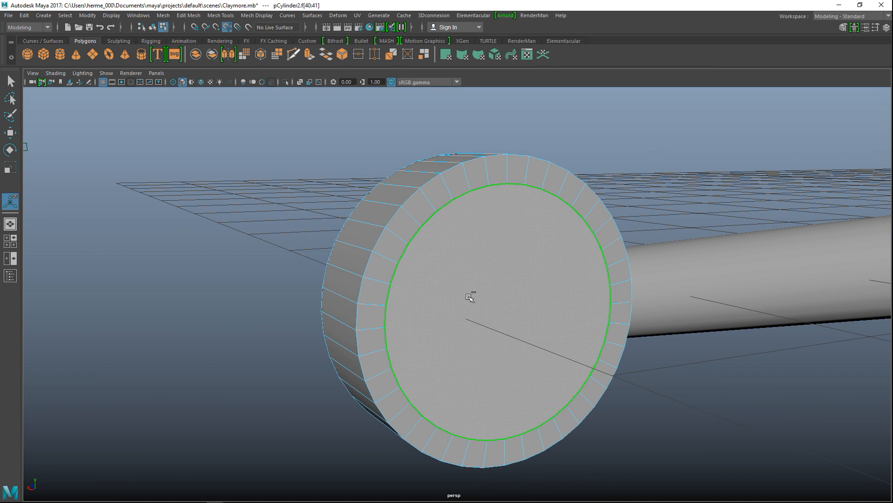
- Extrude the two inset faces, scale them outward along the disc's axis and shrink them slightly to form beveled raised discs
left_click_drag(223, 275, 378, 289, "alt")
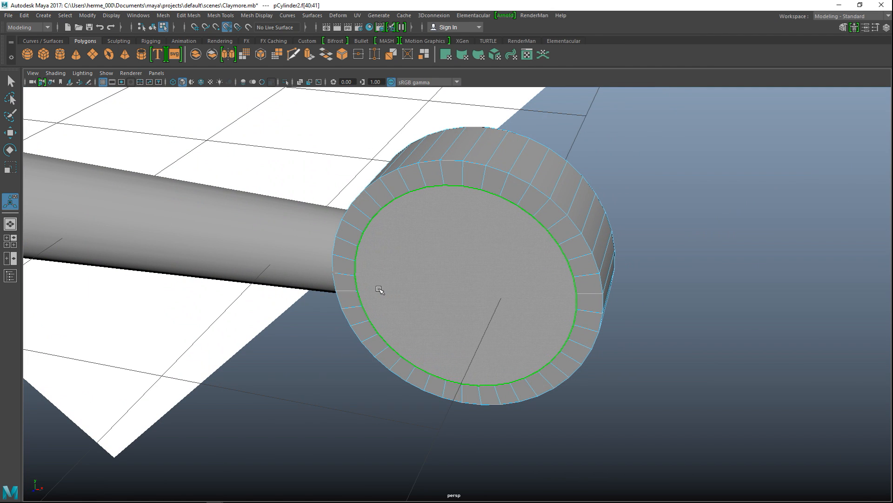
key("ctrl+e")
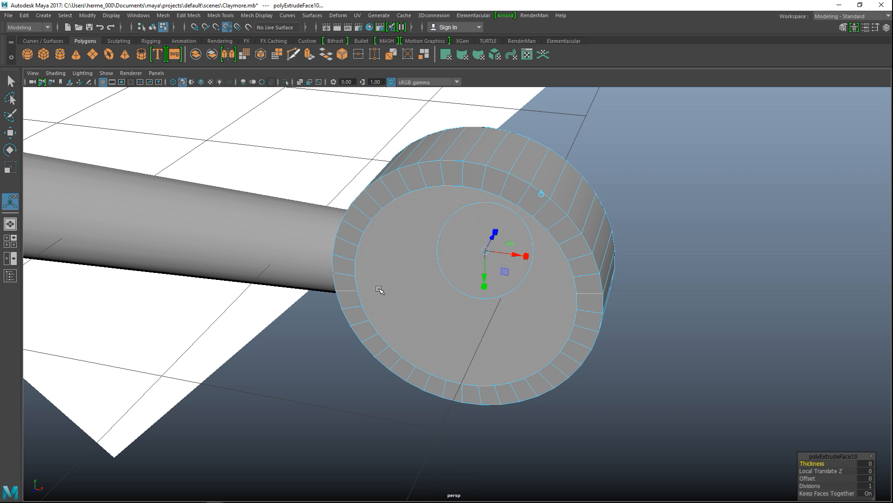
key("r")
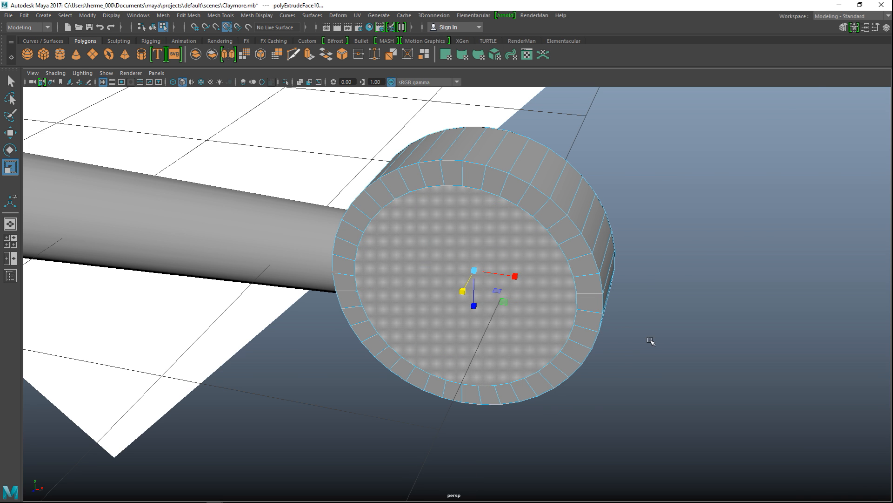
left_click_drag(651, 341, 530, 324, "alt")
left_click_drag(472, 297, 459, 307)
left_click_drag(505, 279, 496, 283)
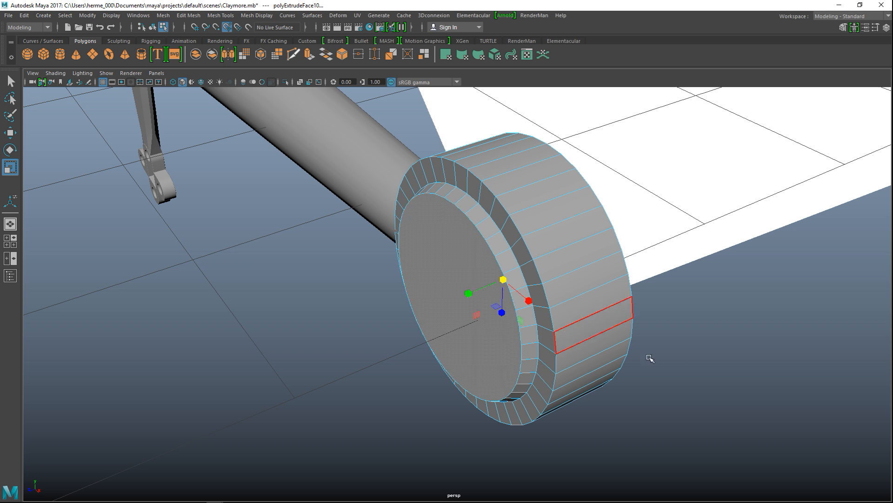
left_click(648, 357)
- Insert supporting edge loops beside the outer rim and around the raised disc on one face of the pommel
right_click_drag(538, 226, 565, 218)
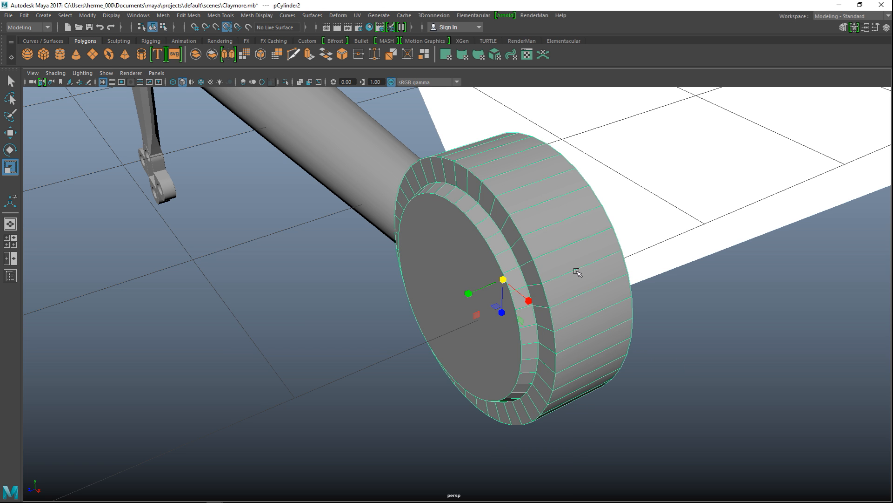
key("3")
key("1")
left_click(221, 15)
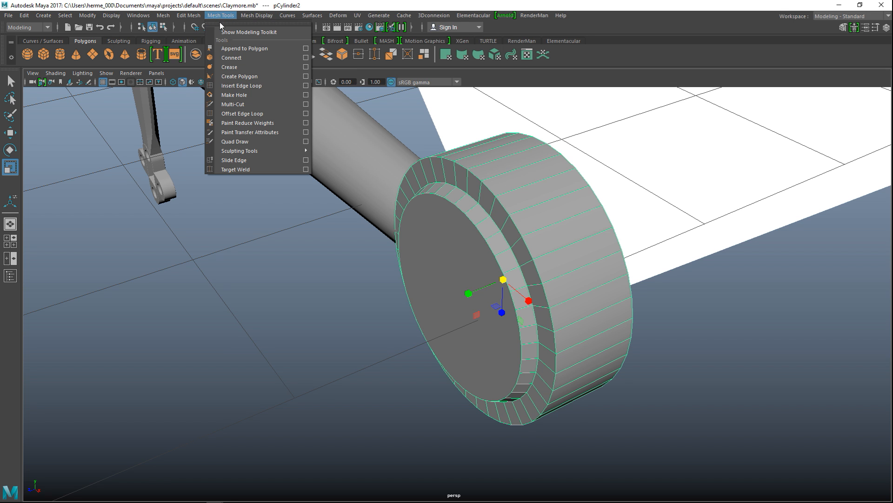
left_click(304, 85)
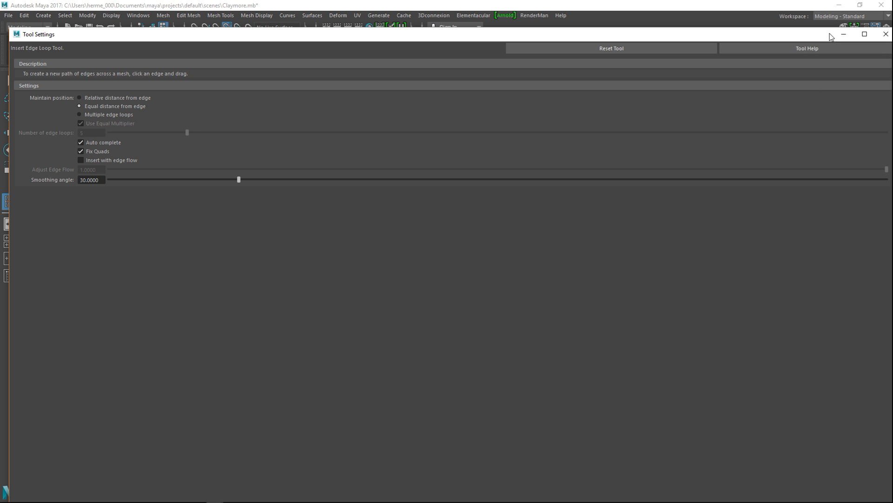
left_click(844, 34)
left_click_drag(555, 261, 457, 297, "alt")
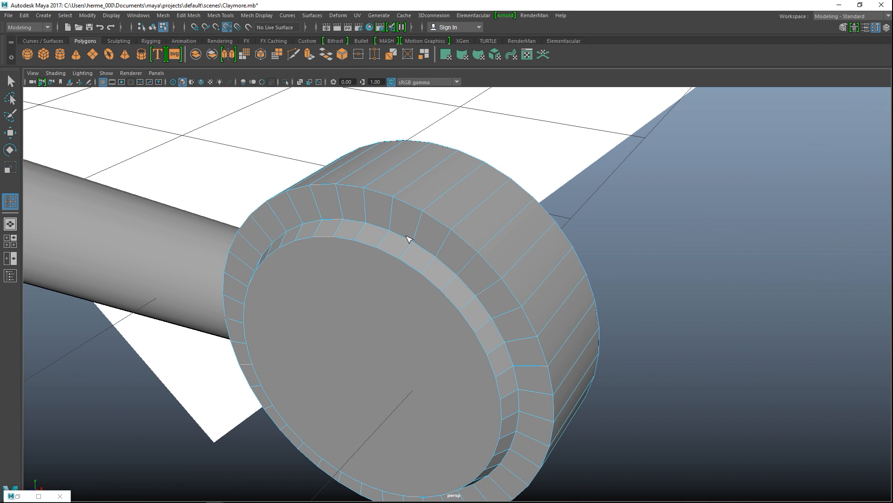
left_click(416, 242)
left_click(425, 216)
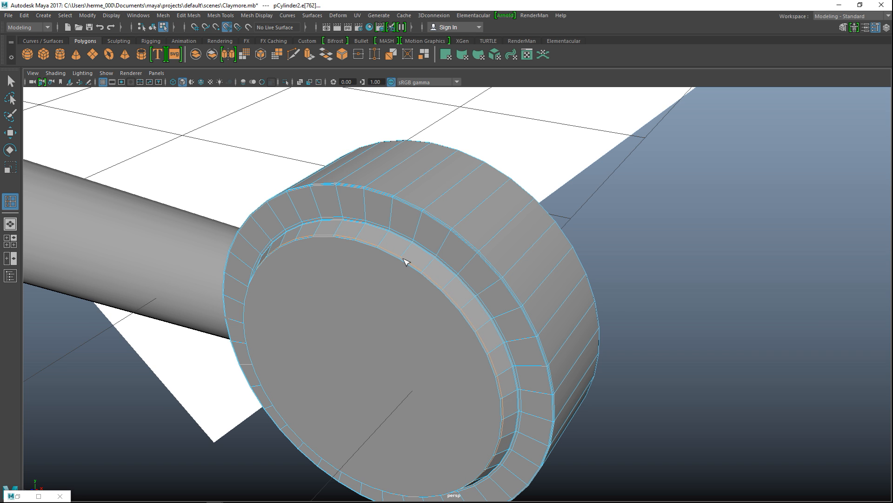
- Insert matching supporting edge loops around the rim and raised disc on the pommel's opposite face, finishing in object mode
left_click_drag(528, 302, 470, 295, "alt")
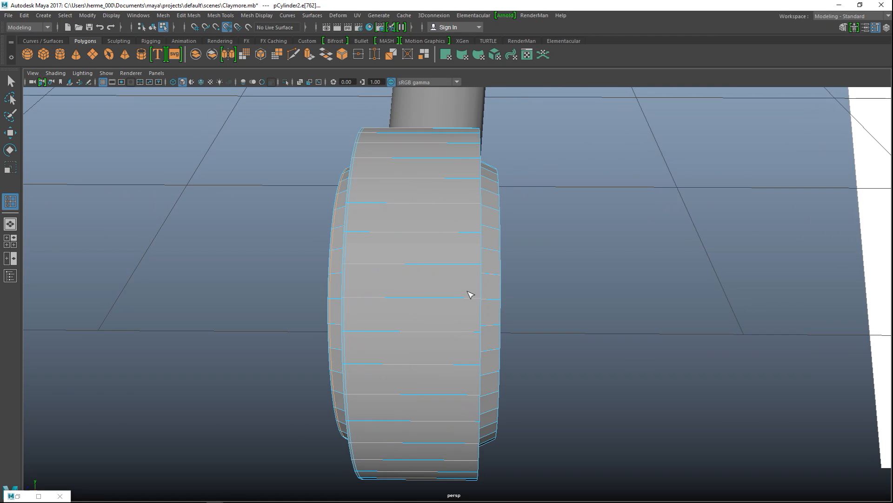
left_click(479, 239)
left_click_drag(479, 239, 424, 235, "alt")
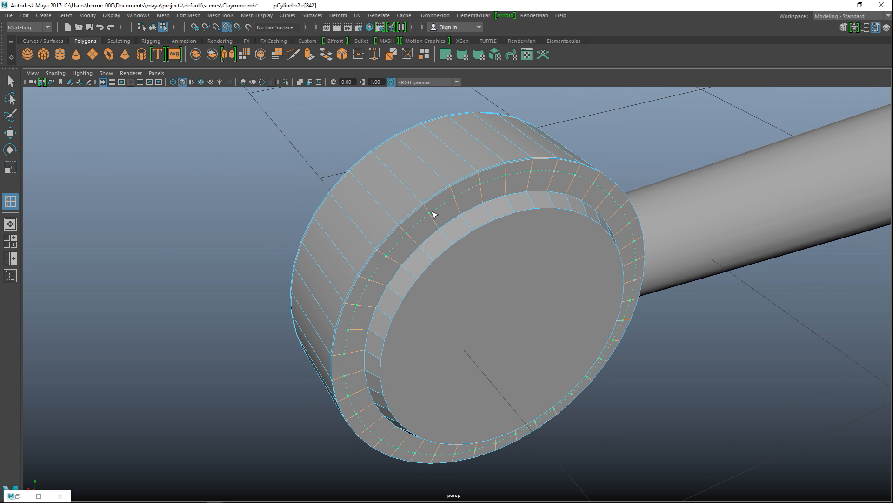
left_click(438, 226)
left_click_drag(440, 228, 455, 247)
key("q")
right_click_drag(499, 253, 546, 216)
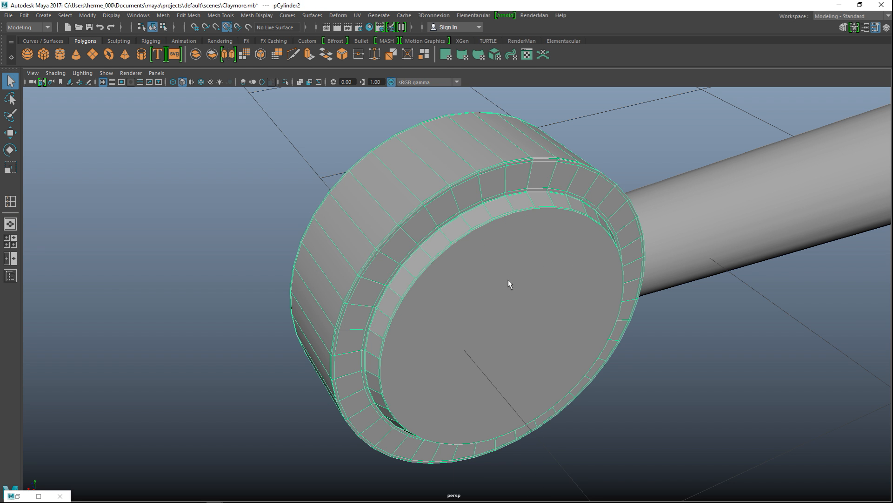
- Apply Smooth with 1 division to the grip mesh, including its slotted prongs
left_click(226, 231)
left_click_drag(227, 228, 377, 275, "alt")
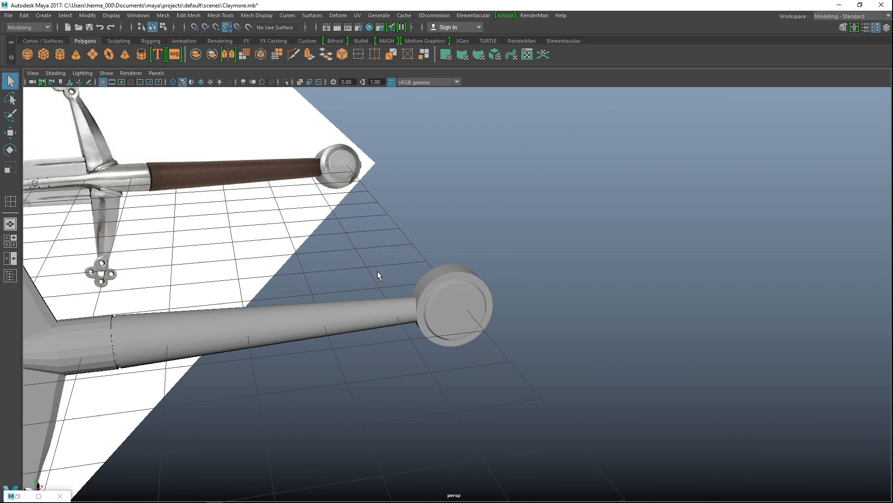
middle_click_drag(335, 284, 607, 253, "alt")
left_click_drag(562, 297, 409, 309, "alt")
left_click(408, 309)
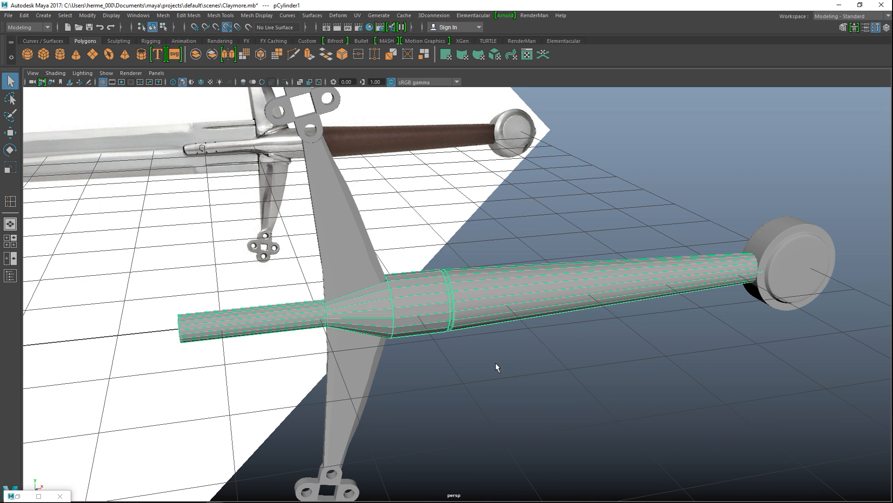
left_click(163, 16)
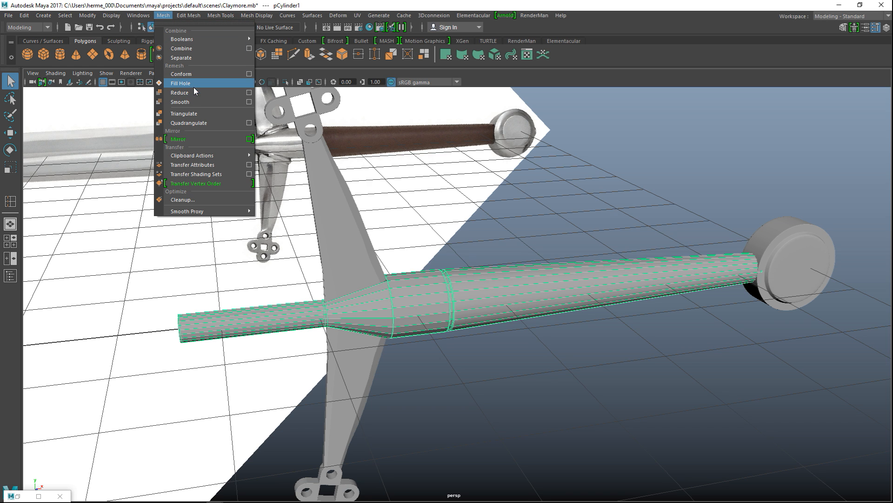
left_click(194, 101)
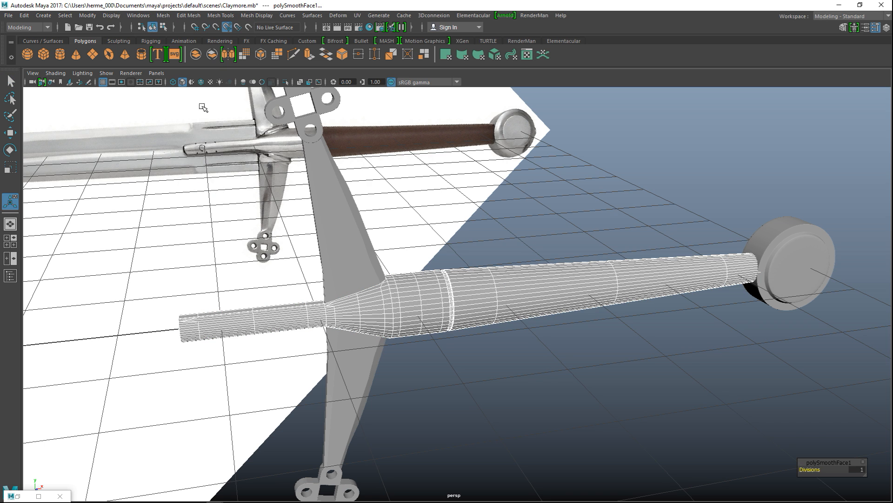
left_click(532, 382)
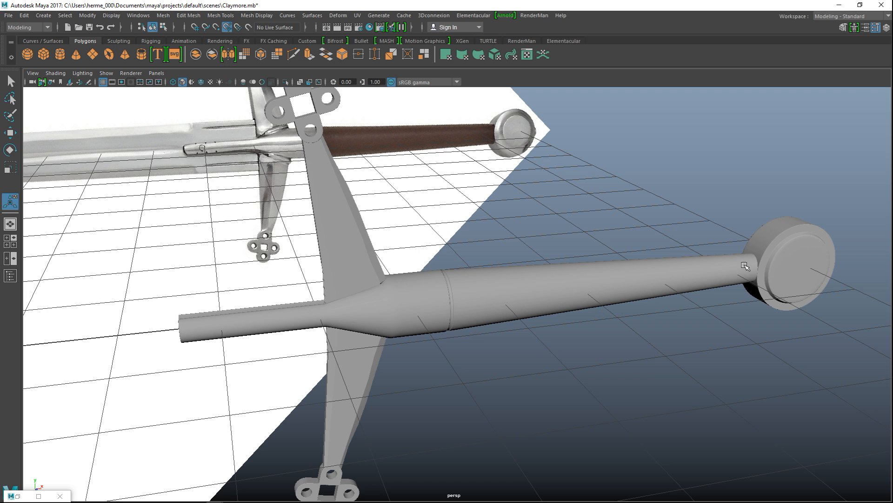
- Select the crossguard, grip and pommel together and set them to unsmoothed display
left_click_drag(179, 191, 769, 439)
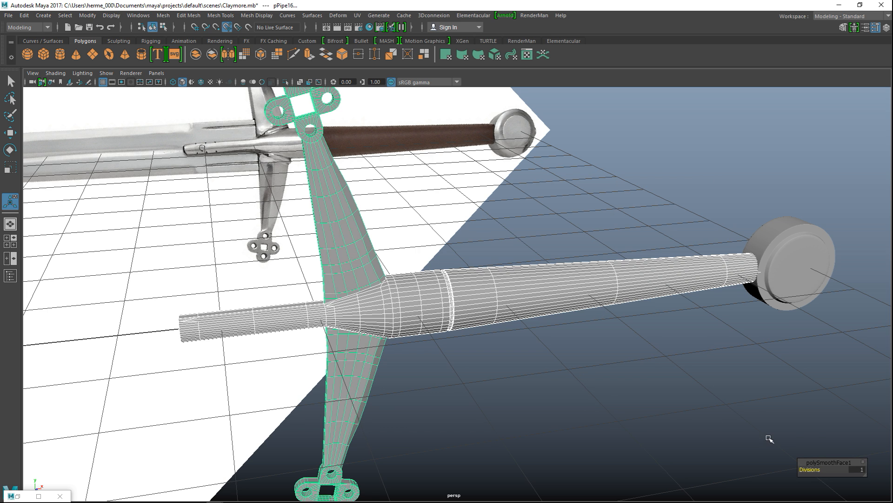
left_click_drag(365, 164, 816, 401)
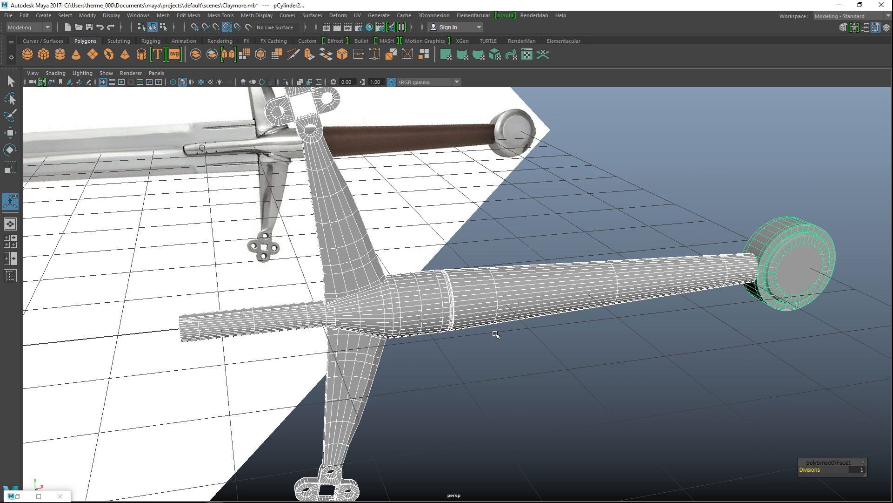
key("1")
- Apply Smooth to the pommel mesh at the end of the grip
left_click(793, 233)
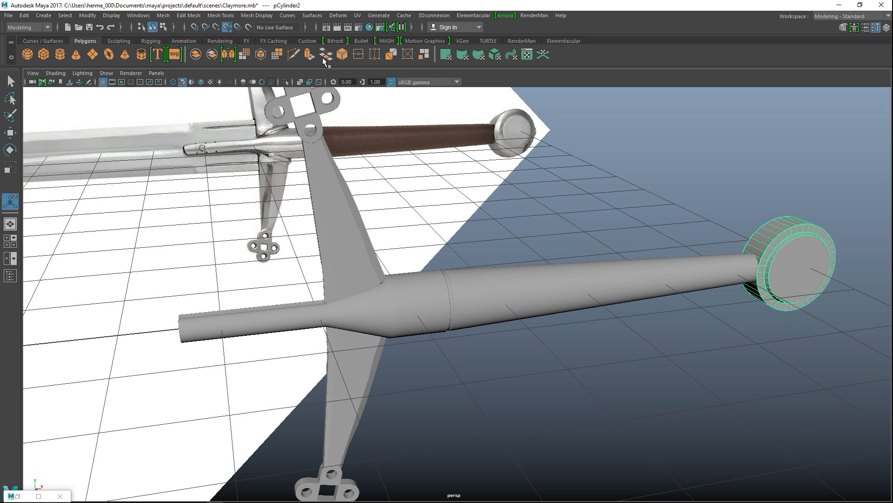
left_click(163, 15)
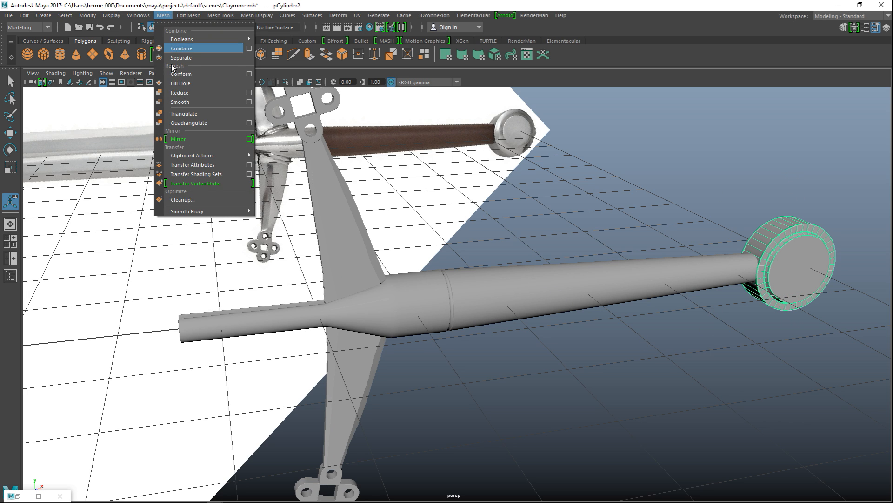
left_click(188, 102)
left_click(684, 318)
- Combine the crossguard, grip and pommel into a single mesh
left_click(682, 269)
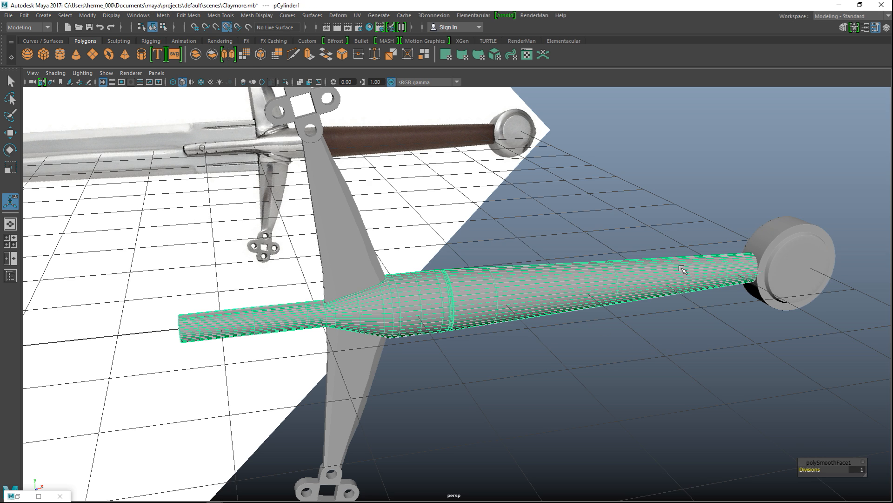
left_click(369, 253)
left_click_drag(145, 193, 792, 426)
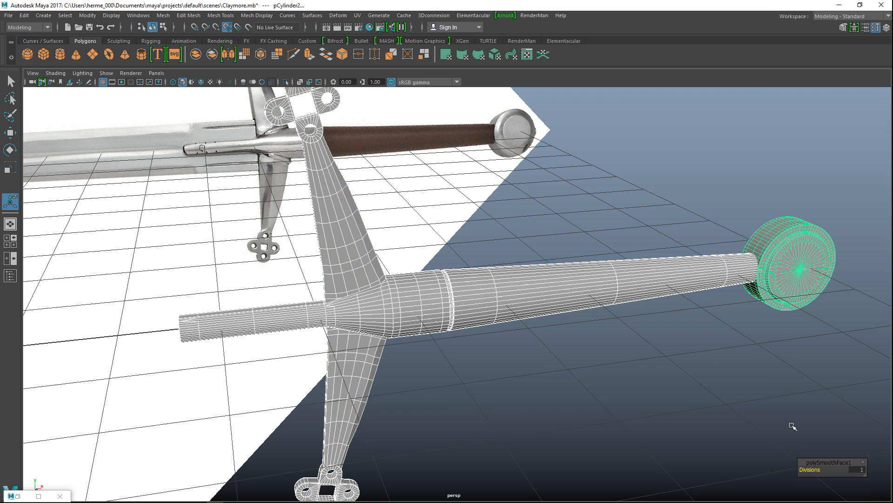
left_click(162, 15)
left_click(191, 52)
left_click(608, 346)
- Create a polygon cube for the blade and move it along X to the open end of the hilt's two prongs
left_click_drag(607, 346, 579, 334, "alt")
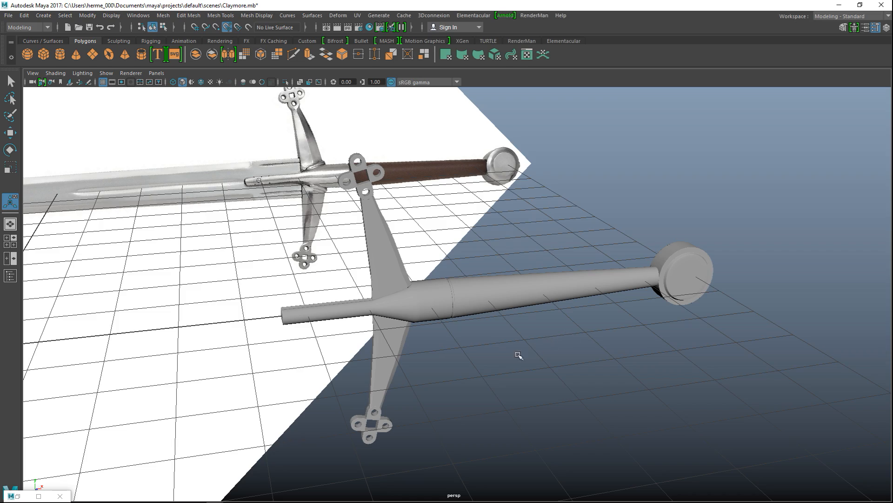
left_click_drag(475, 351, 603, 308, "alt")
right_click_drag(381, 230, 247, 312, "alt")
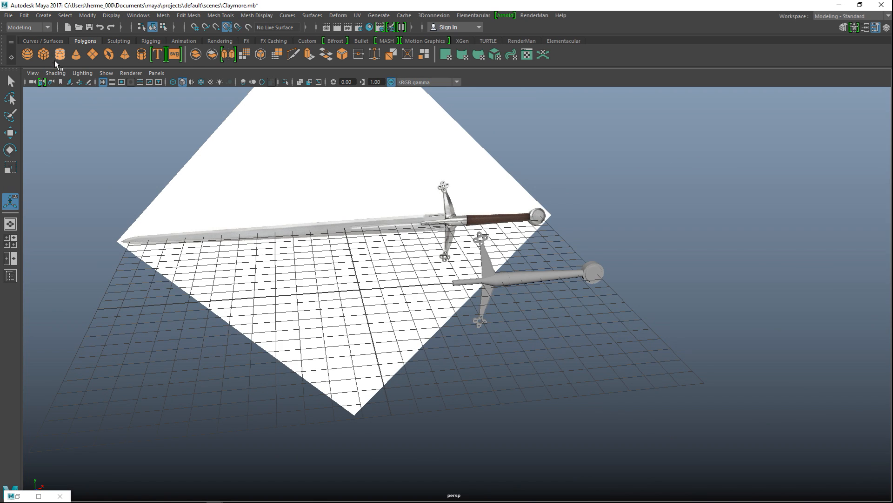
left_click(43, 54)
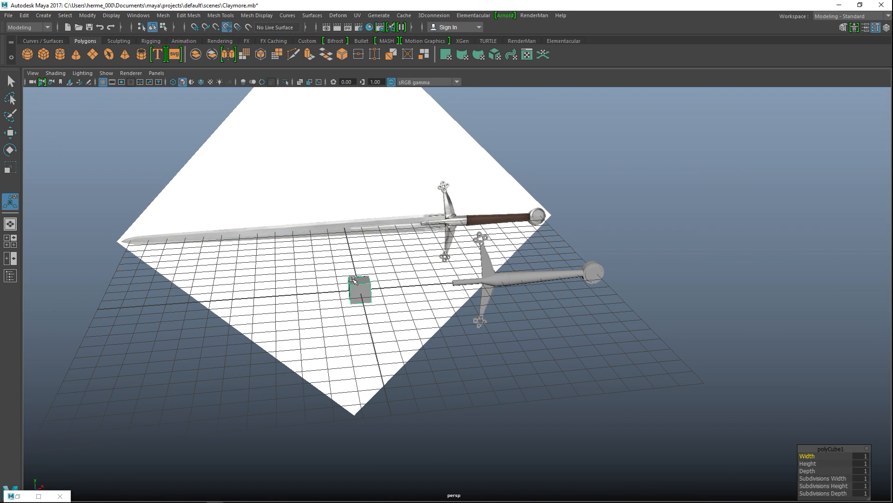
middle_click_drag(376, 348, 399, 437, "alt")
key("w")
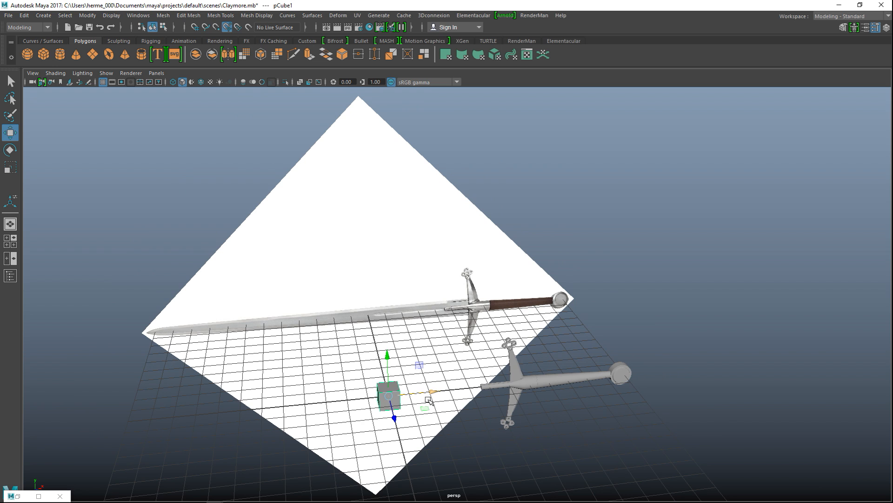
left_click_drag(430, 393, 512, 391)
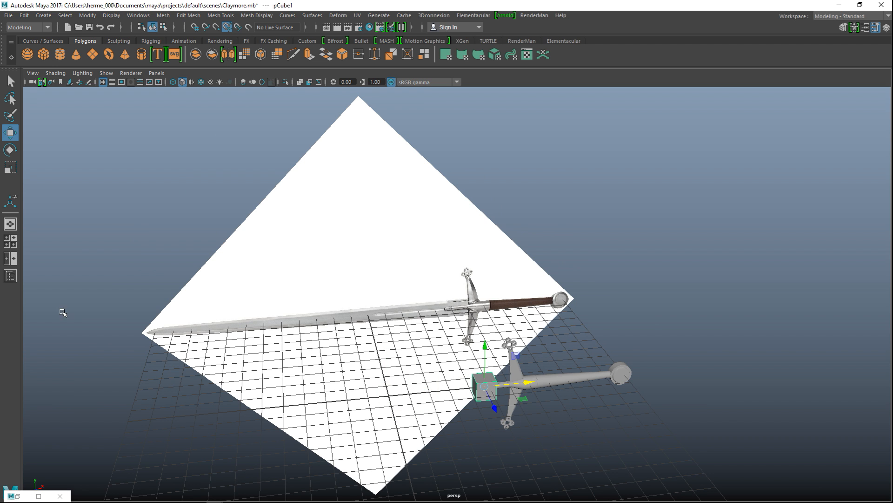
- In the top view, scale the cube thinner along Z so that it fills the gap between the two prongs
left_click(10, 241)
key("4")
key("space")
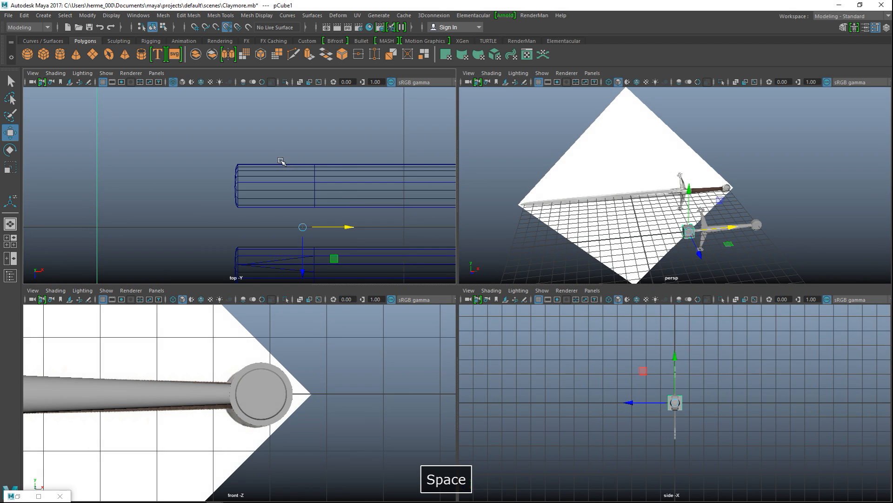
scroll(317, 223, "down", 10)
scroll(326, 256, "up", 6)
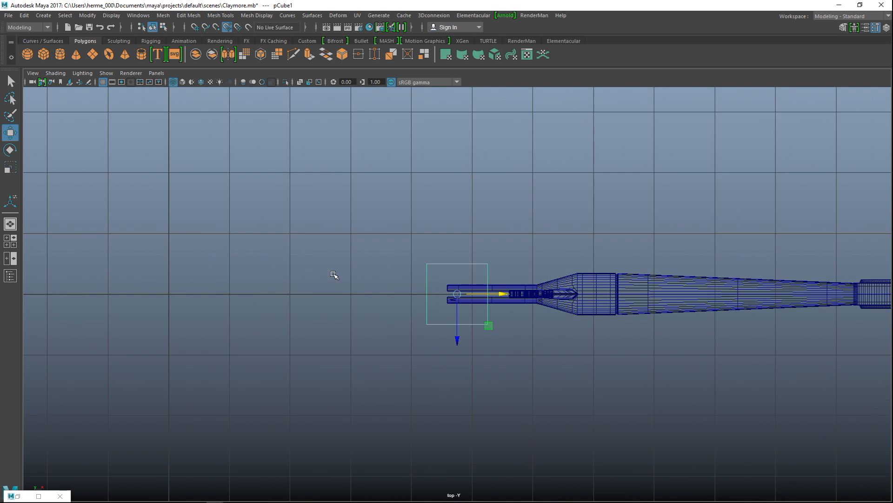
key("r")
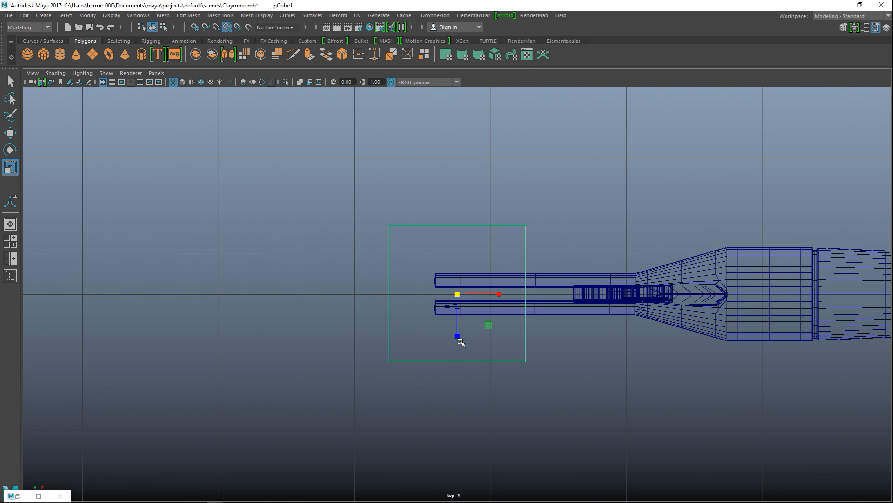
left_click_drag(458, 338, 468, 301)
key("f")
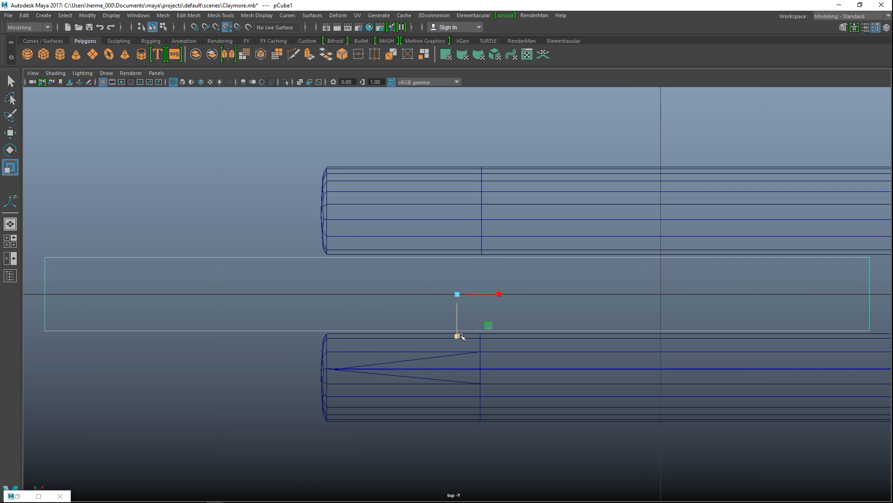
left_click_drag(457, 336, 459, 340)
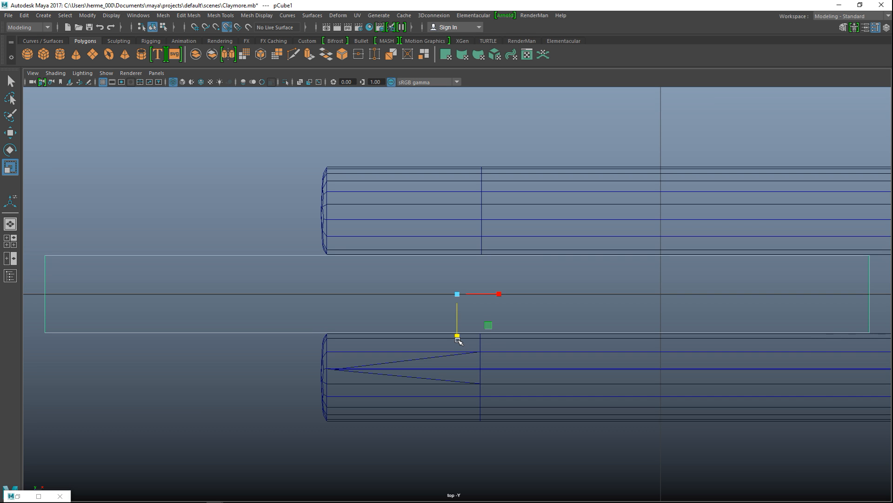
- Move the cube's hilt-side end vertices along X between the prongs into the crossguard, and return to the four-view layout
scroll(499, 355, "down", 10)
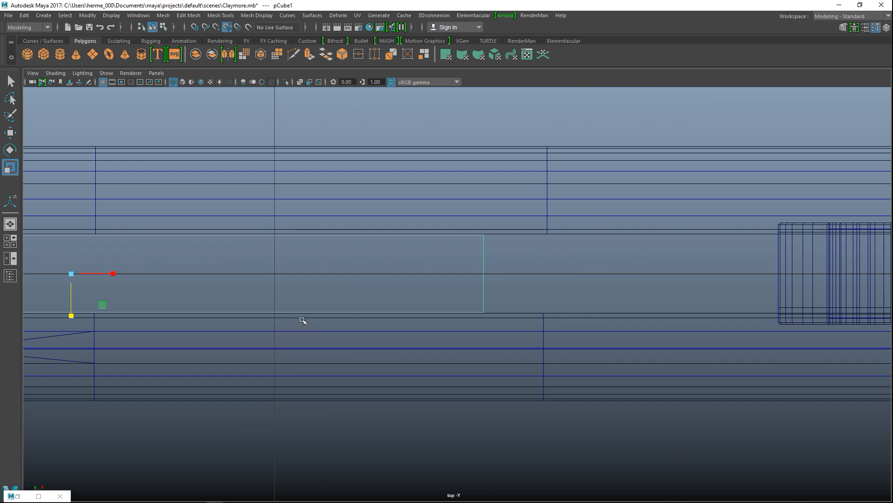
scroll(459, 321, "up", 5)
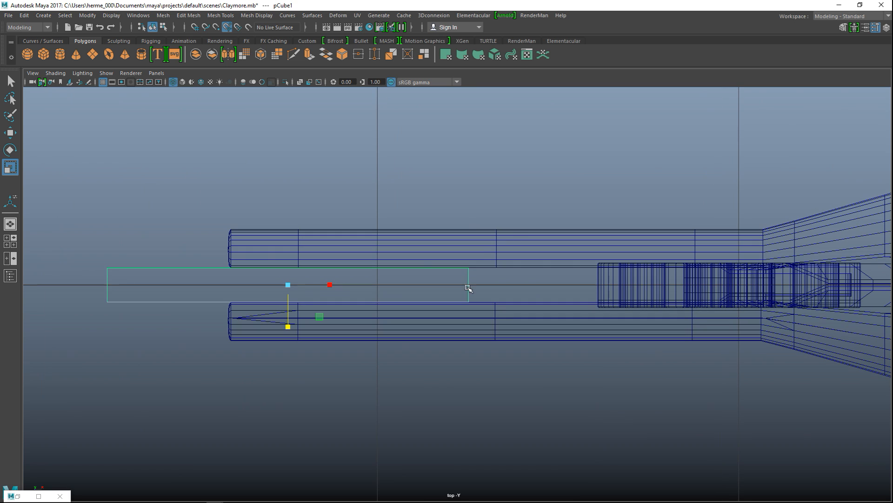
right_click(468, 289)
right_click_drag(467, 287, 420, 224)
left_click_drag(457, 245, 526, 377)
key("w")
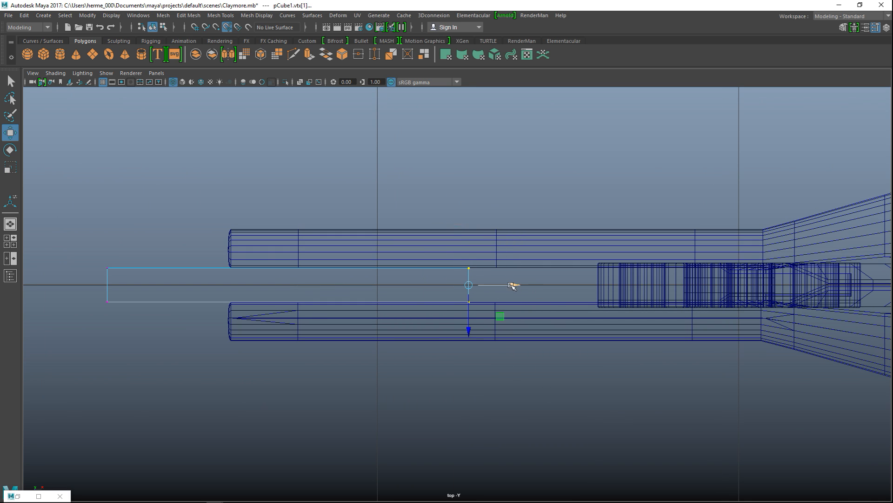
left_click_drag(516, 286, 757, 285)
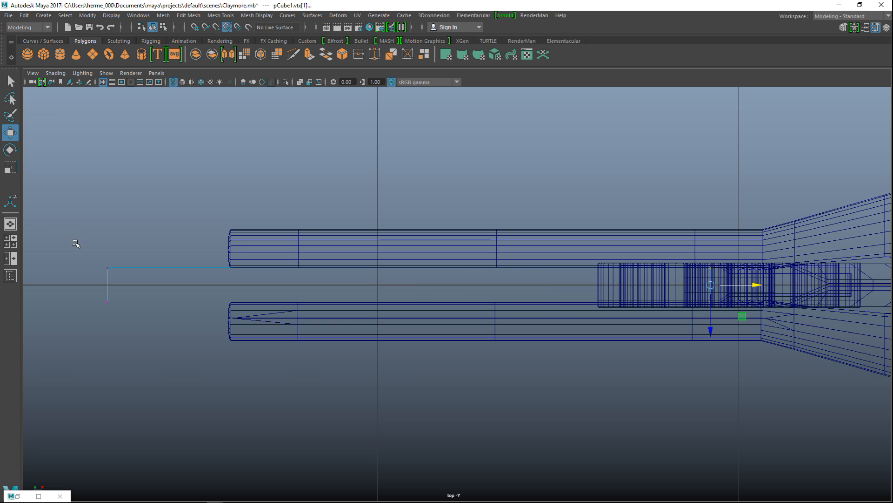
left_click(17, 240)
key("space")
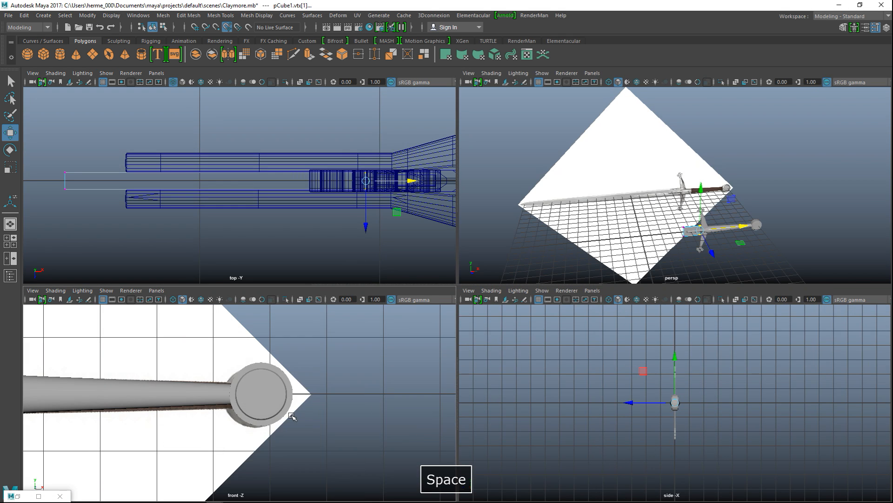
- Move the blade block's guard-side vertices along its length to the crossguard and scale them vertically to match the reference blade's width
key("f")
scroll(330, 410, "down", 8)
right_click_drag(331, 411, 454, 354, "alt")
left_click_drag(507, 294, 545, 293)
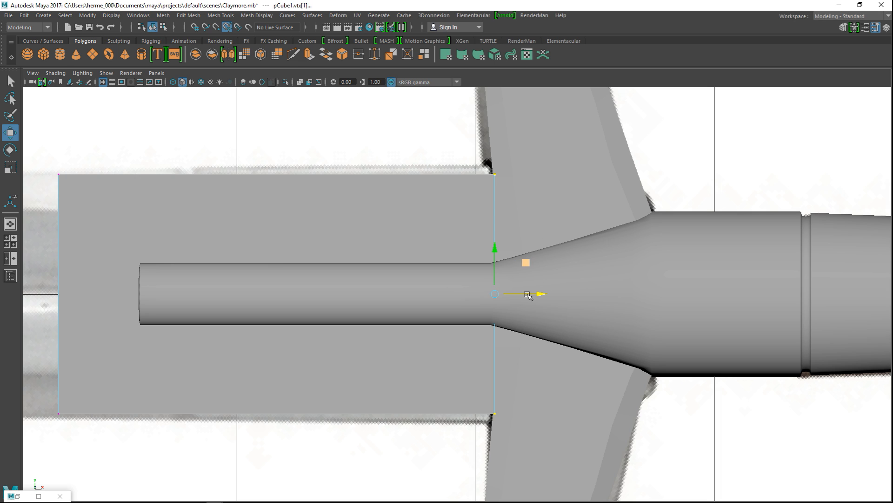
key("r")
left_click_drag(496, 253, 498, 252)
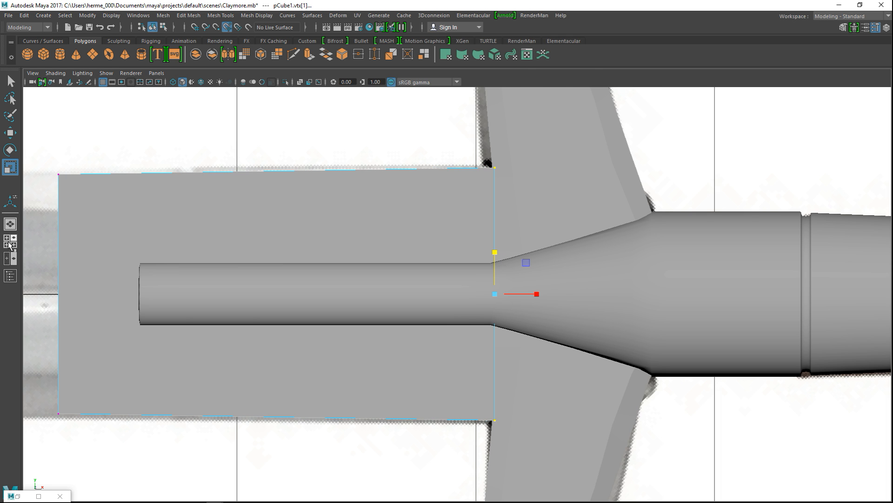
- Switch the blade block to object mode and scale down its thickness to fit the crossguard's slot
left_click(9, 244)
key("space")
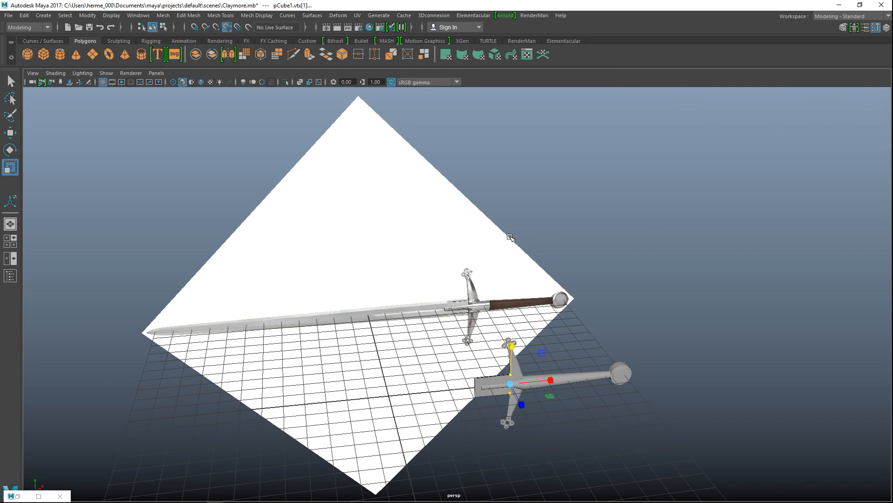
key("f")
scroll(495, 240, "down", 2)
left_click_drag(466, 250, 534, 261, "alt")
right_click_drag(440, 231, 473, 211)
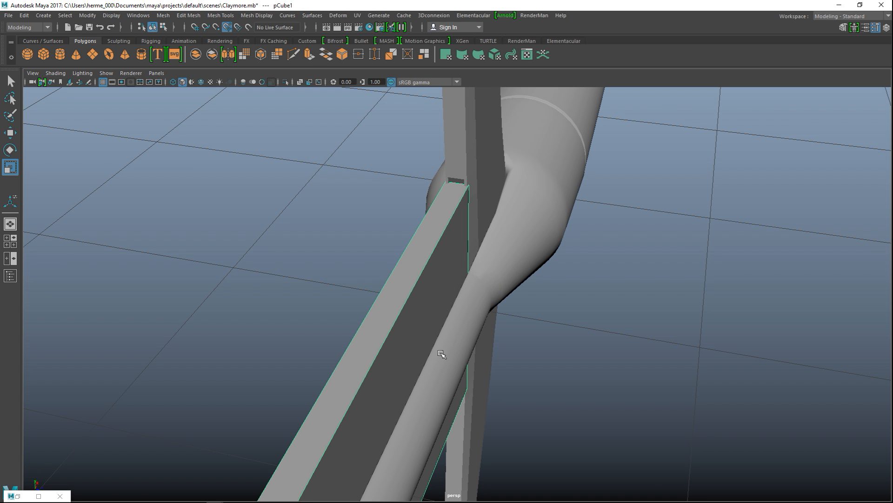
scroll(442, 355, "down", 3)
left_click_drag(442, 415, 440, 413)
scroll(508, 417, "up", 4)
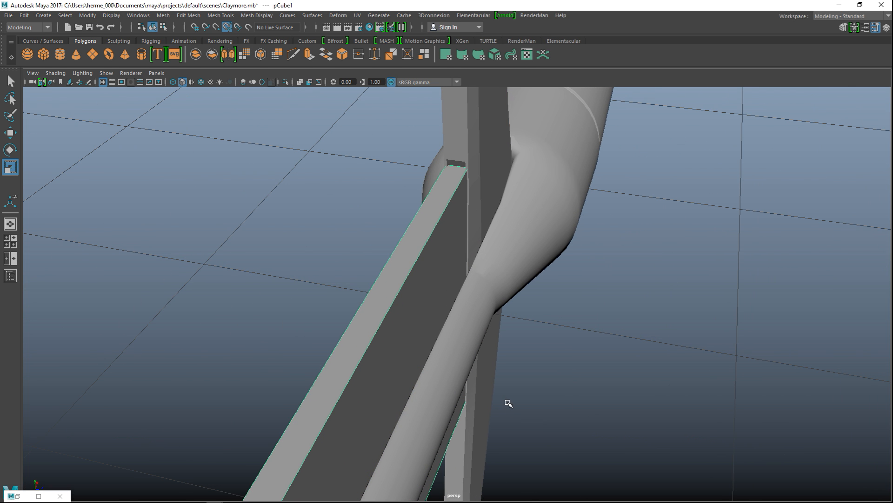
left_click_drag(508, 392, 503, 322, "alt")
left_click_drag(262, 237, 262, 235)
left_click_drag(403, 232, 463, 322, "alt")
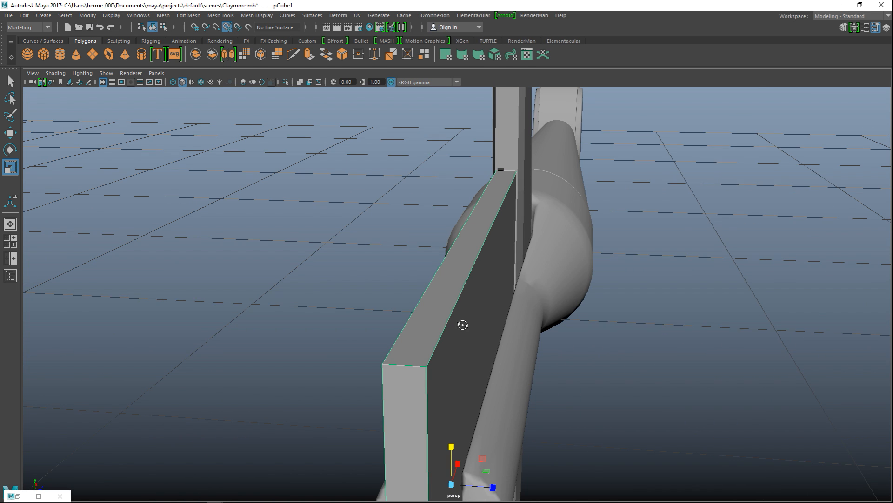
left_click_drag(492, 487, 482, 485)
- Scale the whole blade block slightly taller so its edges better fill the crossguard opening
left_click_drag(452, 448, 494, 420)
middle_click_drag(495, 416, 677, 399, "alt")
scroll(316, 372, "down", 2)
scroll(317, 372, "down", 1)
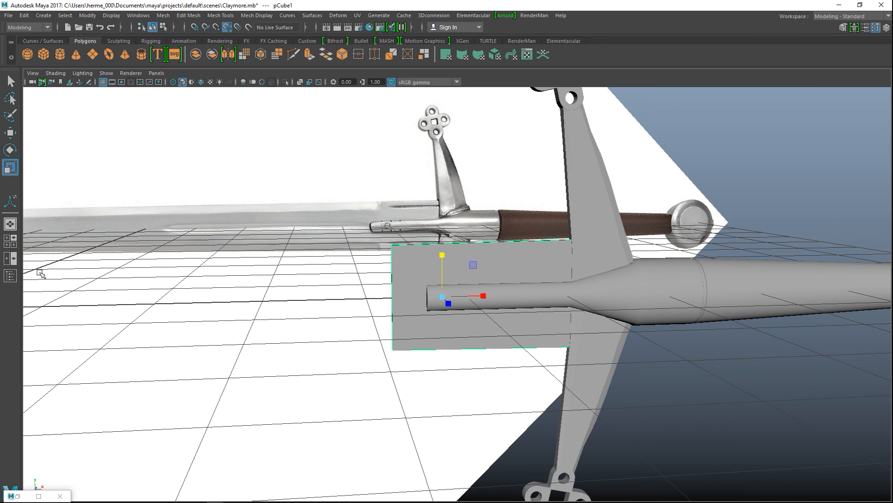
- Move the blade block's far-end vertices along its length to the tip of the blade in the reference image
left_click(10, 240)
key("space")
key("space")
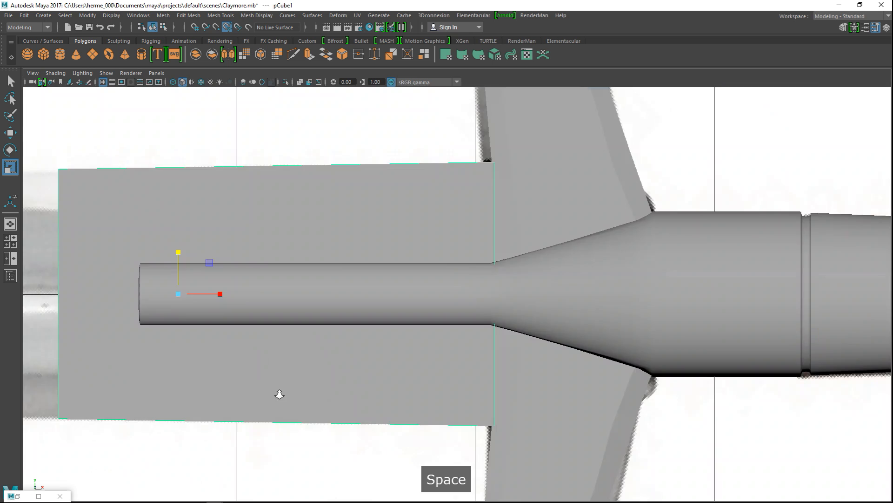
scroll(319, 393, "down", 8)
middle_click_drag(370, 382, 613, 366, "alt")
right_click_drag(639, 237, 611, 240)
left_click_drag(611, 241, 657, 377)
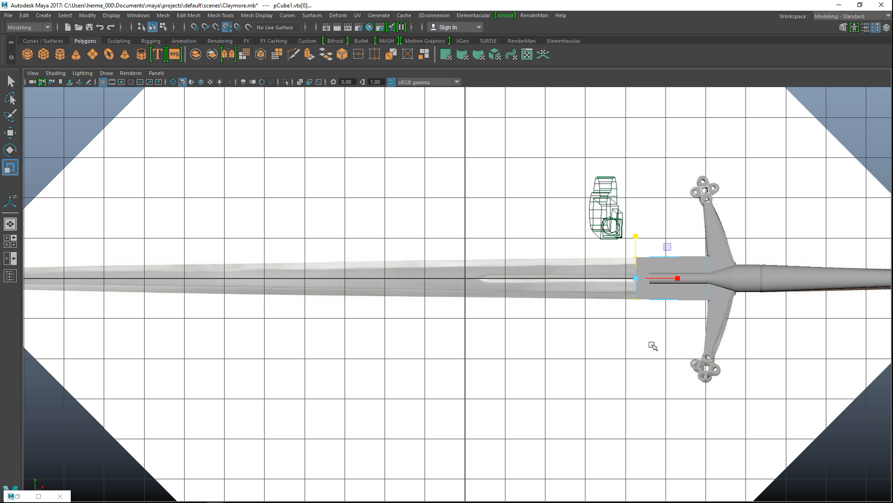
key("w")
left_click_drag(680, 279, 147, 341)
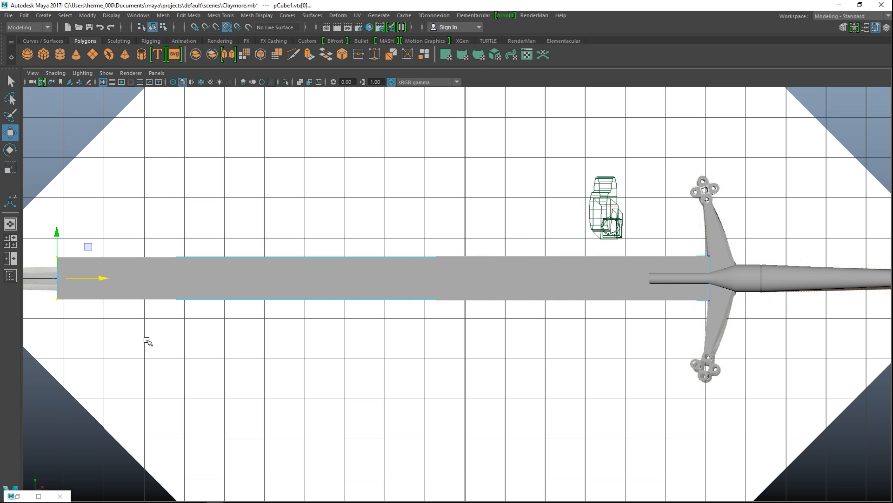
middle_click_drag(220, 391, 535, 367, "alt")
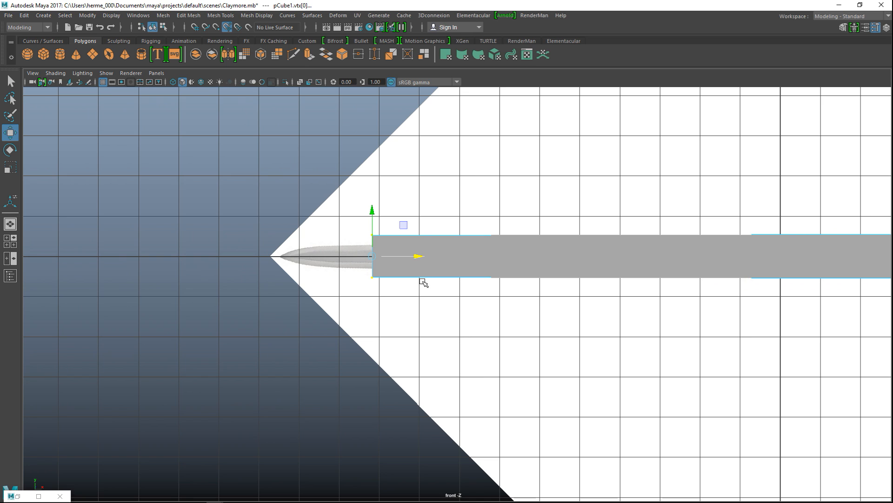
left_click_drag(418, 256, 327, 259)
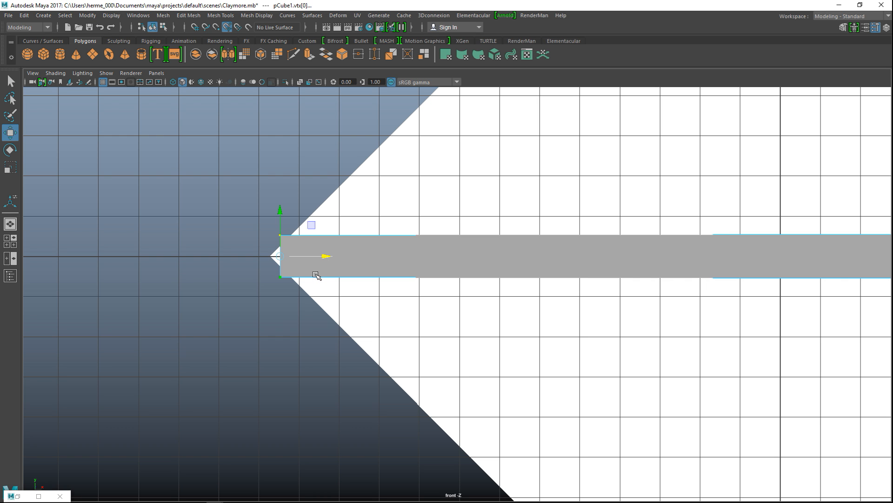
- Scale the tip-end vertices vertically toward the centreline so the blade tapers to a narrow point
key("6")
scroll(263, 283, "up", 3)
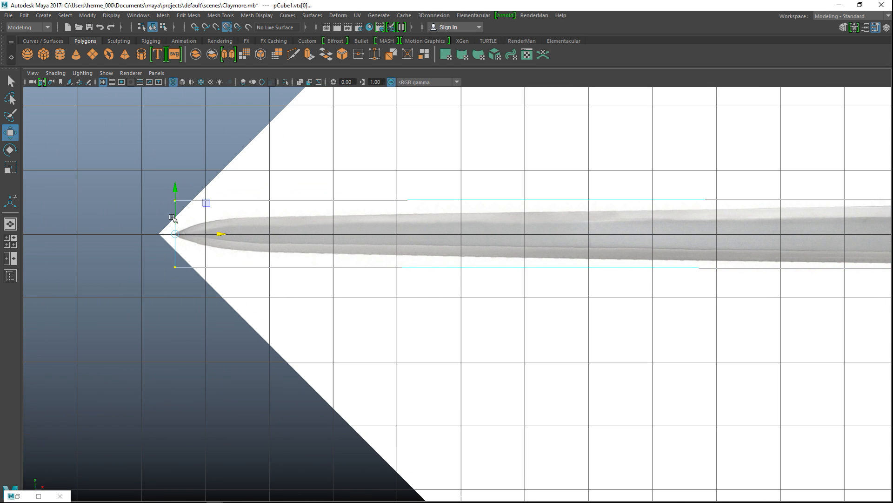
key("r")
left_click_drag(175, 192, 155, 231)
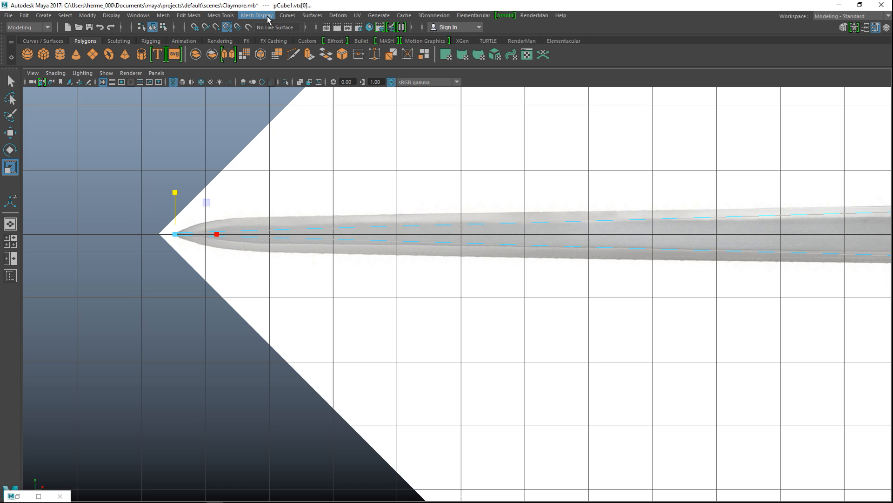
- Configure the Insert Edge Loop tool for multiple edge loops with the number of edge loops set to 2
left_click(189, 17)
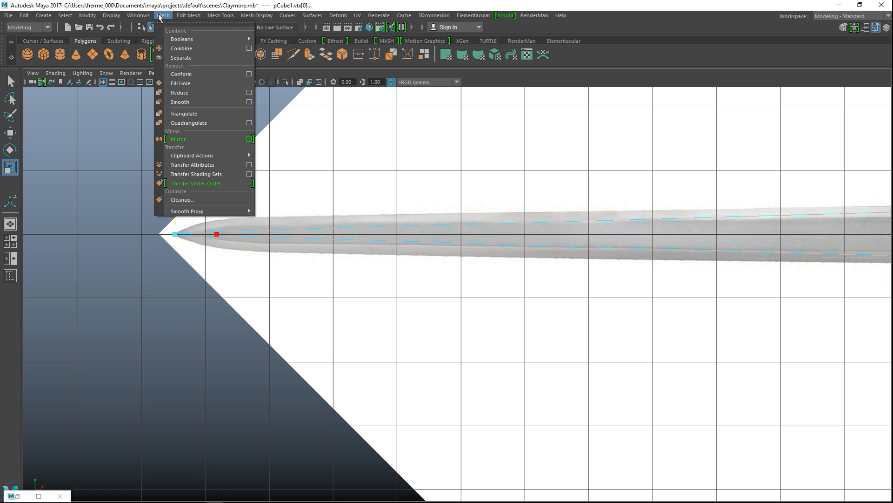
key("Escape")
left_click(211, 15)
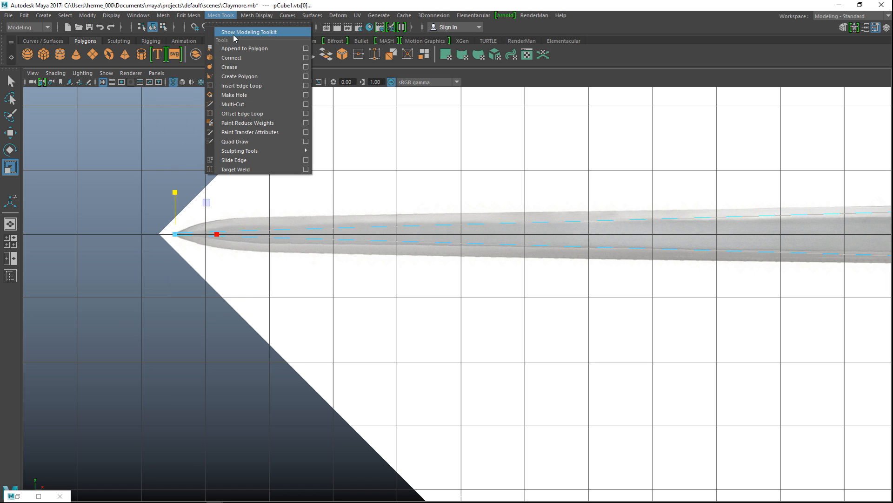
left_click(302, 86)
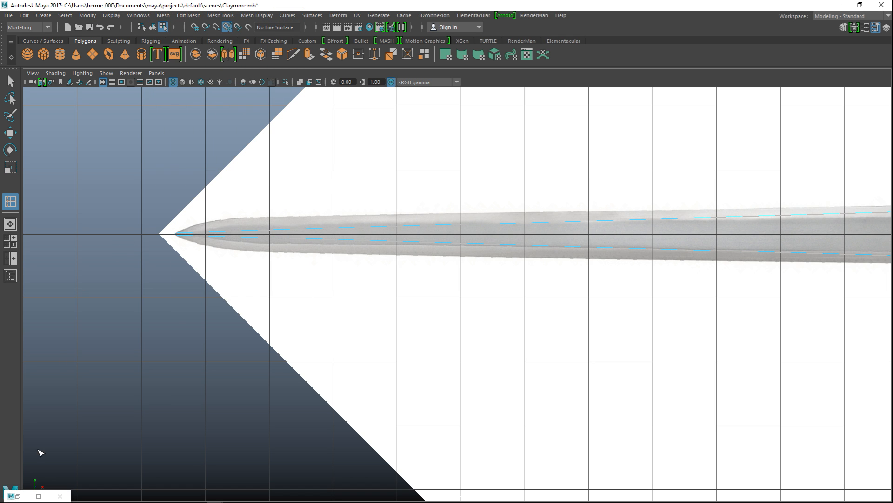
left_click(39, 495)
left_click(69, 84)
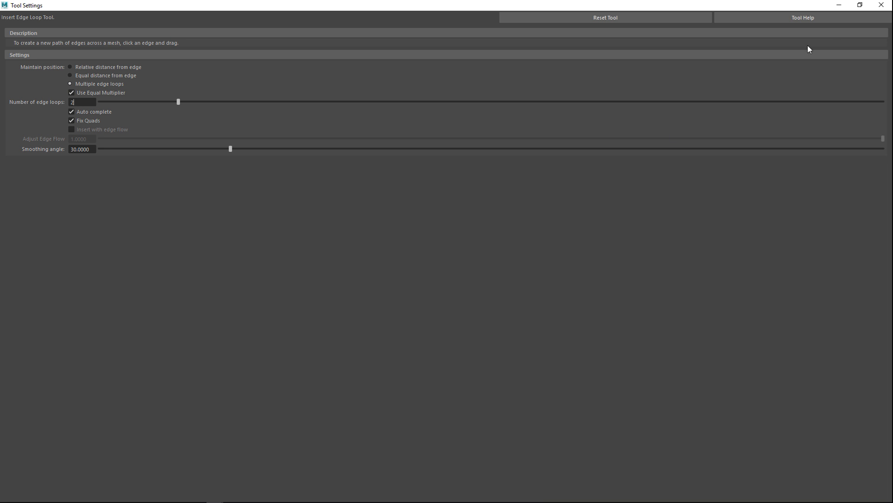
left_click(839, 5)
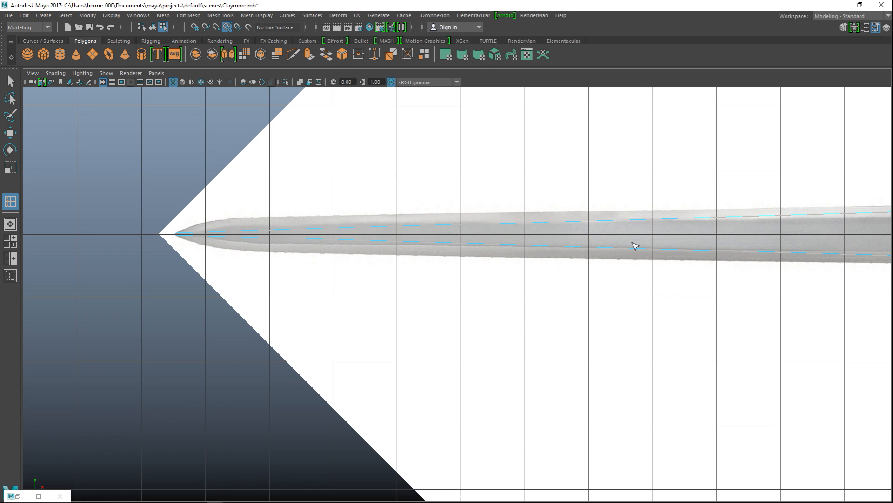
- Insert two evenly spaced lengthwise edge loops along the blade from its guard-end edge
scroll(632, 247, "down", 3)
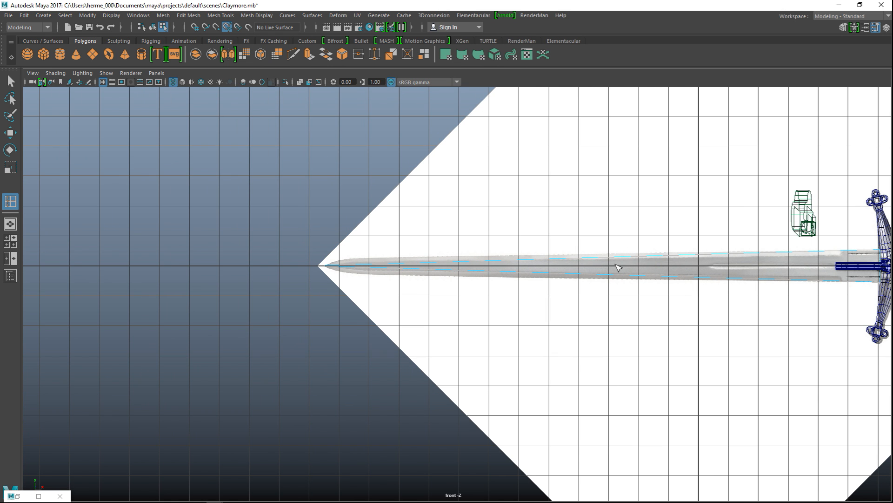
key("5")
middle_click_drag(605, 332, 380, 346, "alt")
right_click_drag(558, 365, 695, 333, "alt")
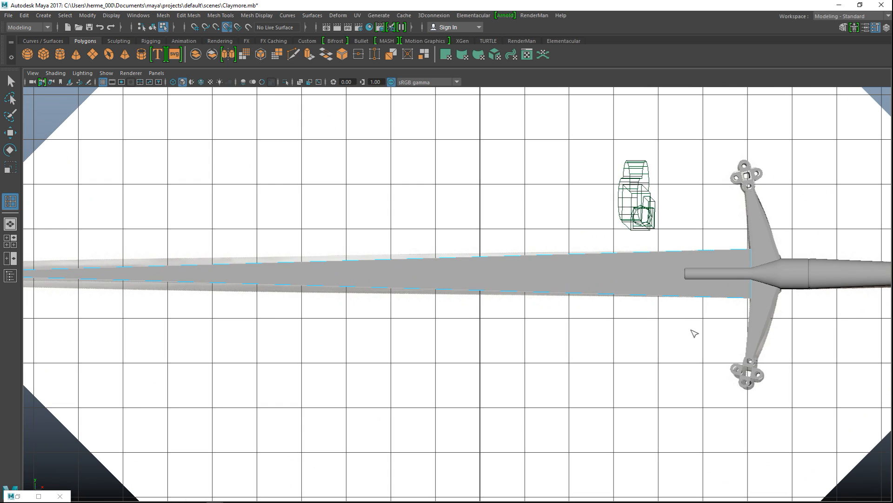
double_click(754, 268)
left_click(17, 239)
key("space")
left_click_drag(528, 243, 364, 278, "alt")
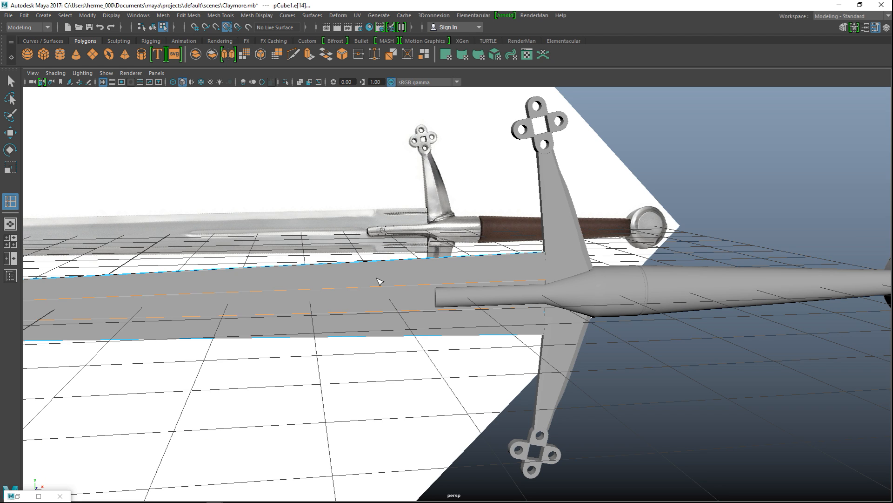
key("q")
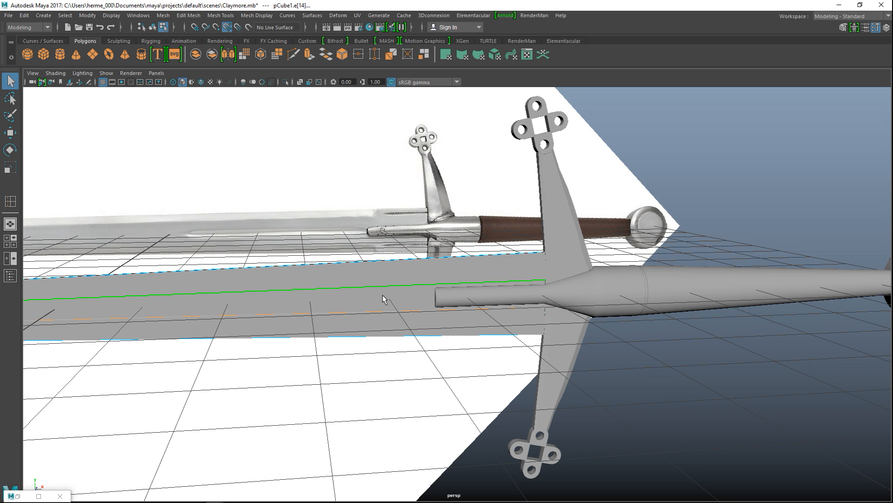
- Set Insert Edge Loop to equal distance from edge and add a loop across the blade where the reference's central groove begins
middle_click_drag(353, 327, 538, 313, "alt")
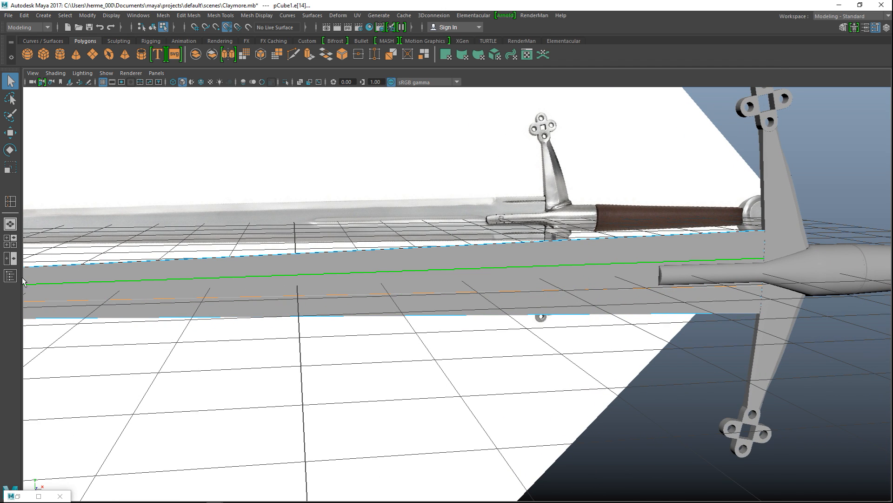
key("space")
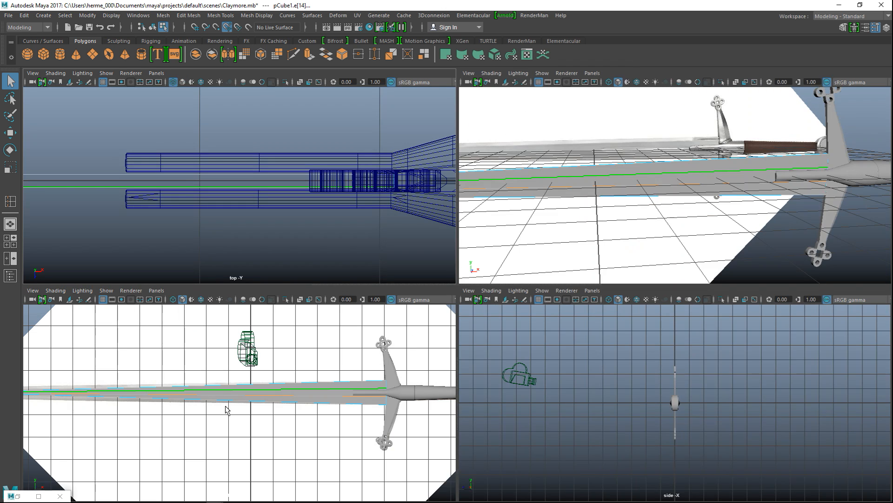
key("space")
key("4")
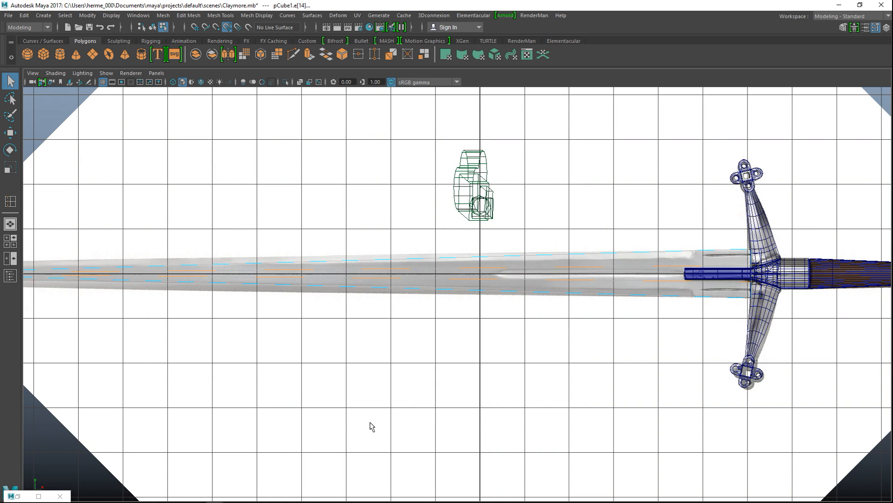
scroll(542, 395, "up", 3)
middle_click_drag(518, 378, 413, 377, "alt")
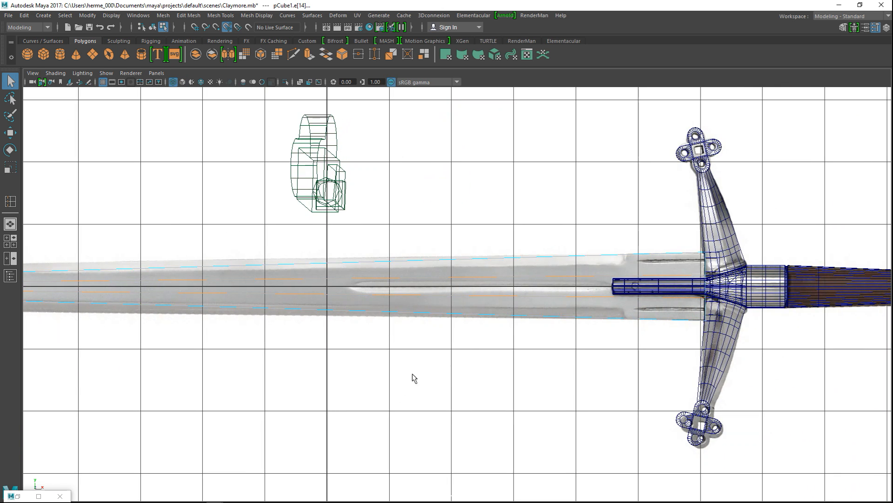
left_click(248, 17)
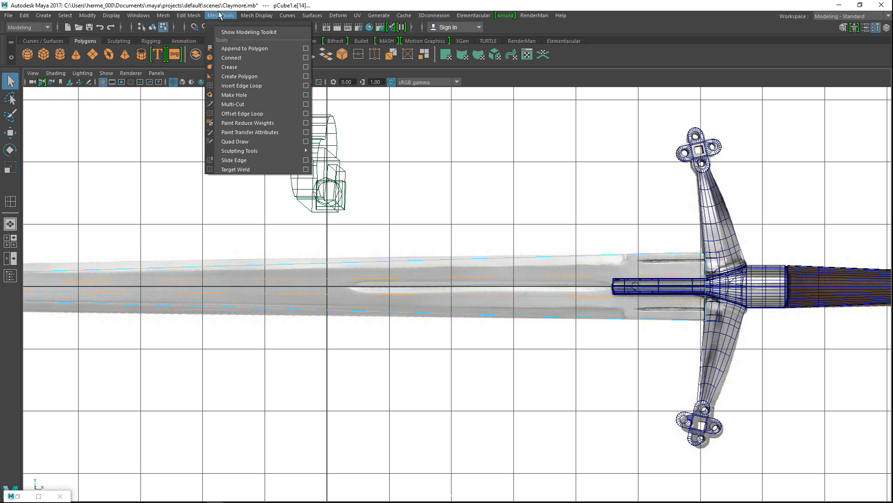
left_click(300, 86)
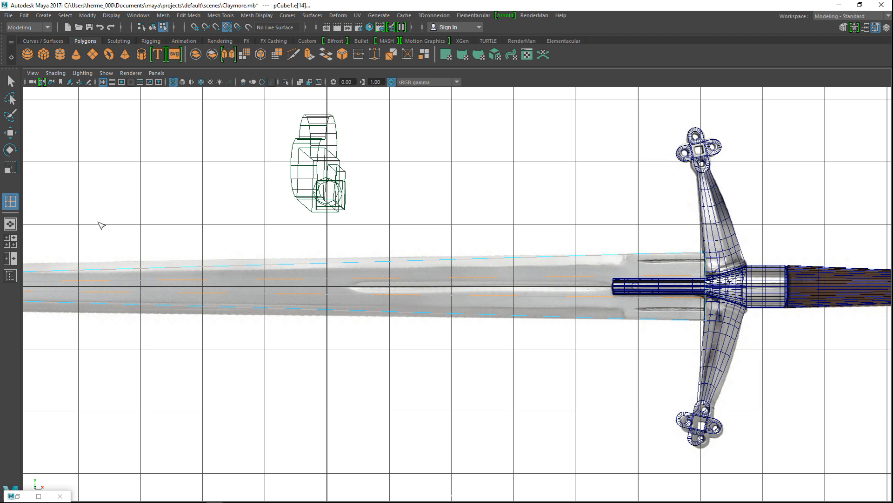
left_click(40, 495)
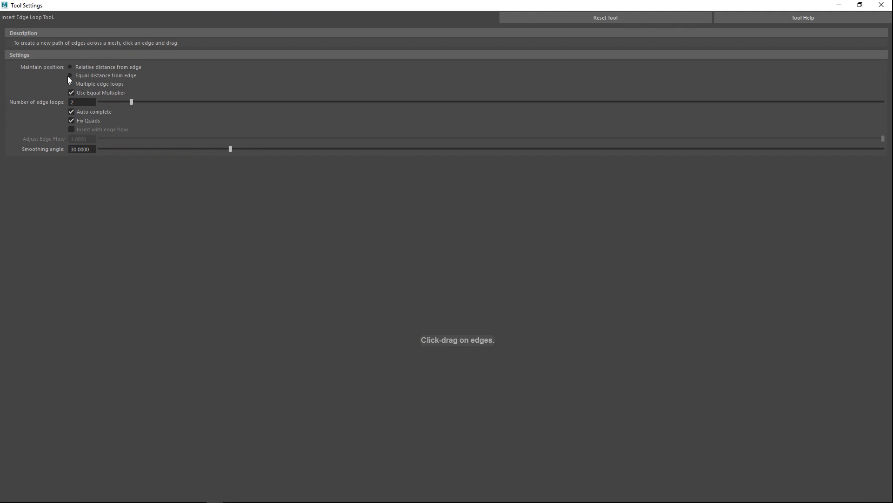
left_click(70, 75)
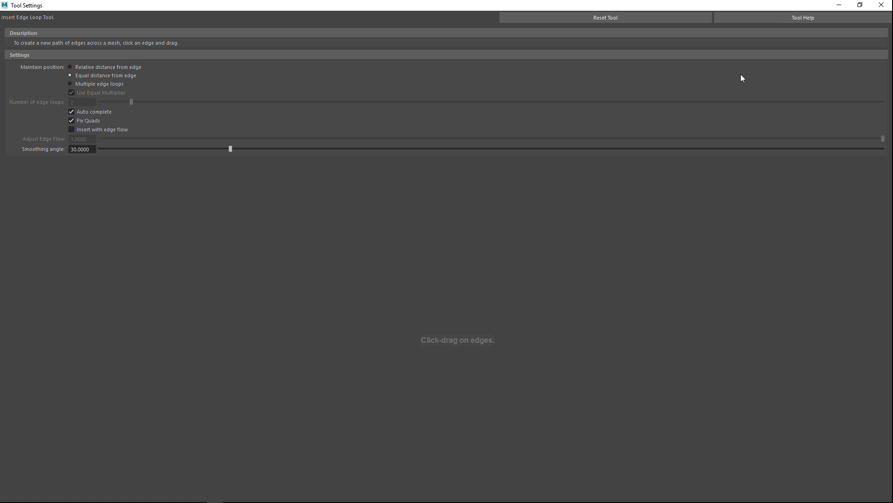
left_click(839, 5)
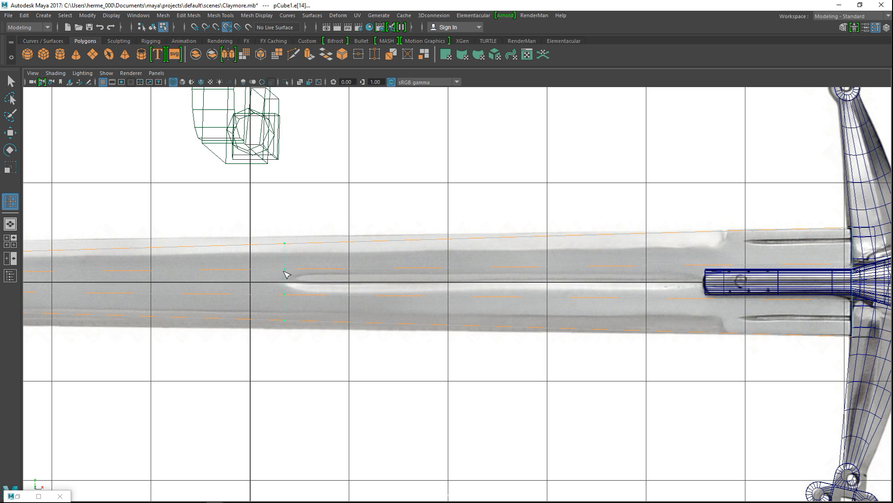
key("q")
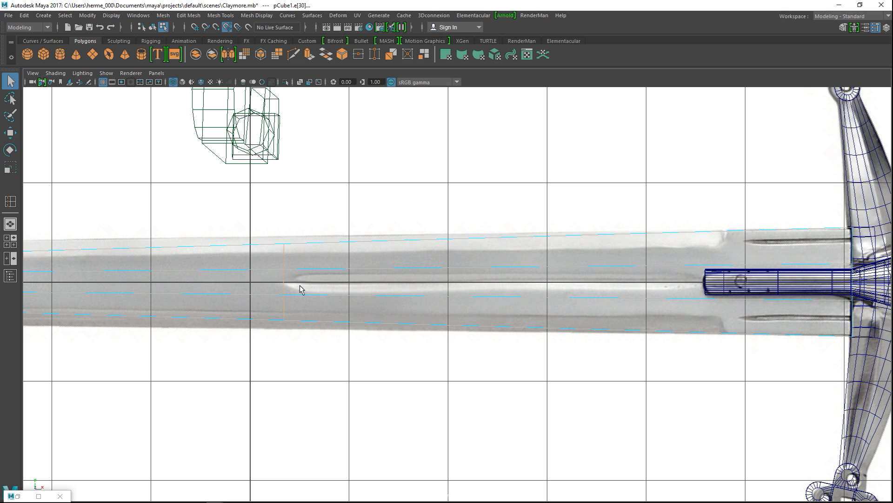
- Extrude the blade's middle faces from the guard to the cross loop on both sides and scale them inward to form the central groove
key("space")
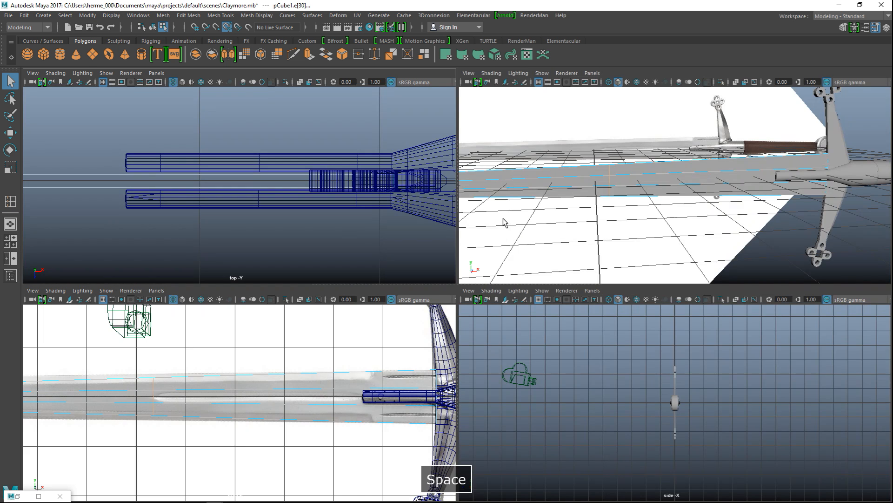
key("space")
right_click_drag(461, 285, 460, 253)
left_click(456, 289)
left_click_drag(456, 289, 450, 263, "alt")
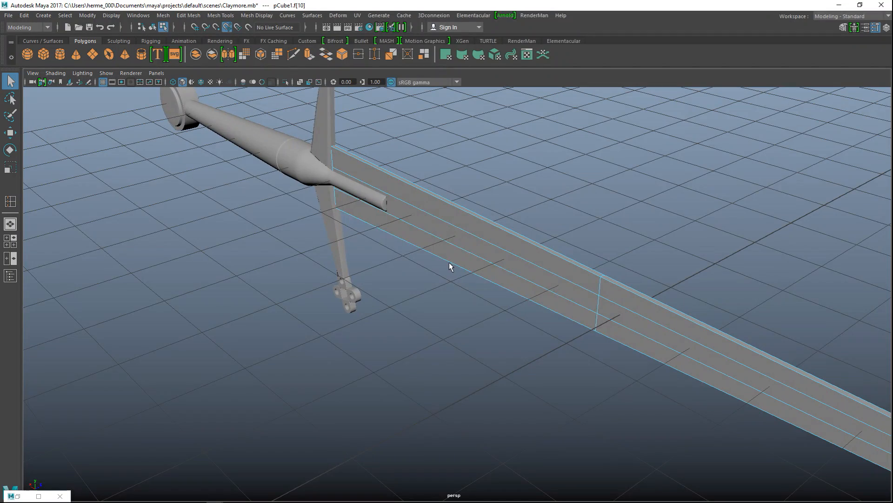
double_click(444, 233)
left_click_drag(469, 301, 347, 303, "alt")
key("ctrl+r")
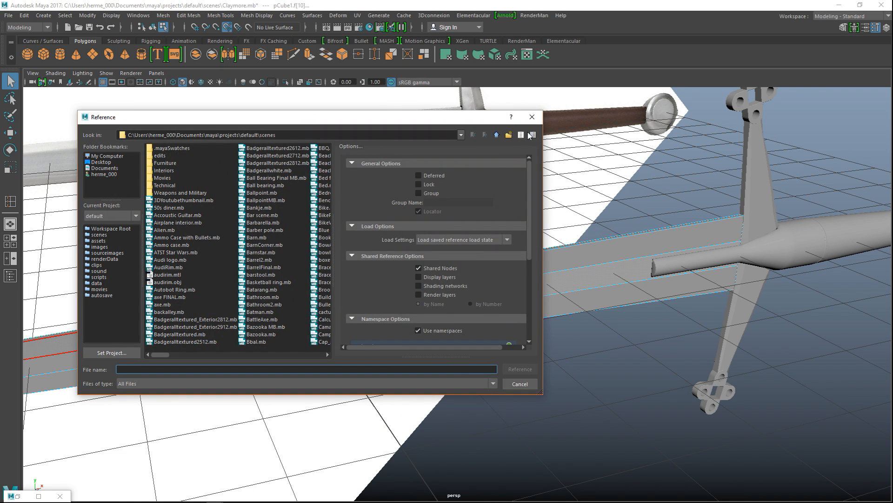
left_click(532, 117)
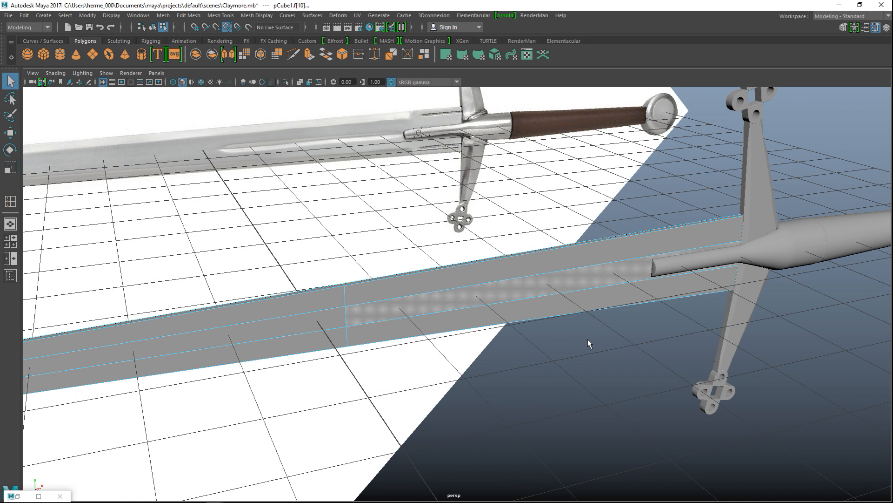
key("ctrl+e")
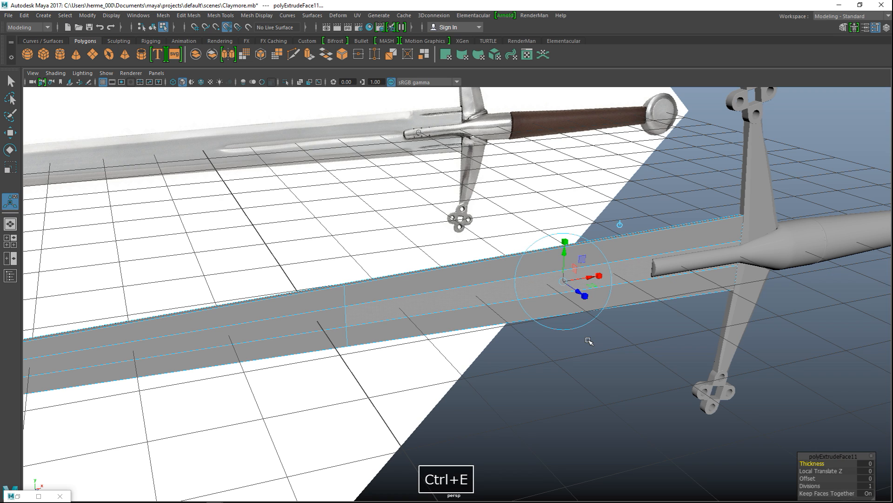
key("r")
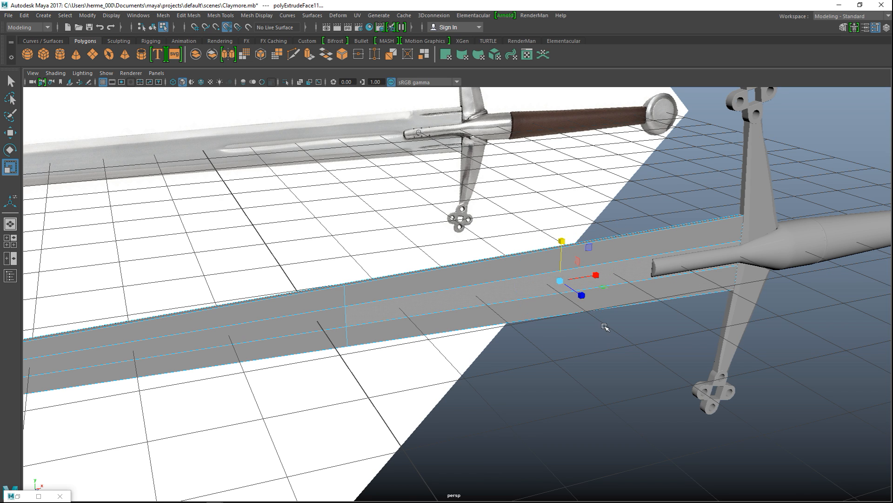
left_click_drag(583, 295, 584, 295)
left_click_drag(566, 282, 558, 279)
left_click_drag(522, 358, 537, 354, "alt")
- Preview the blade with mesh smoothing to check the central groove and guard end, and return to the unsmoothed display
right_click(497, 279)
right_click_drag(496, 279, 535, 212)
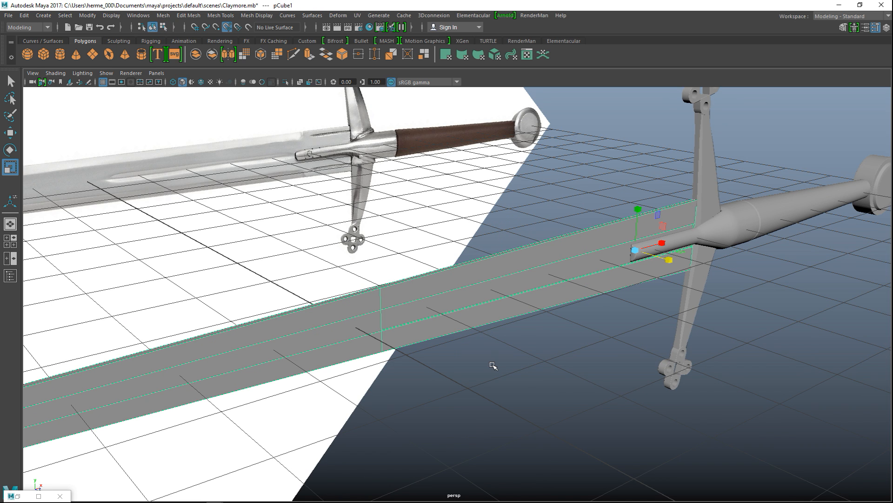
key("3")
left_click(564, 363)
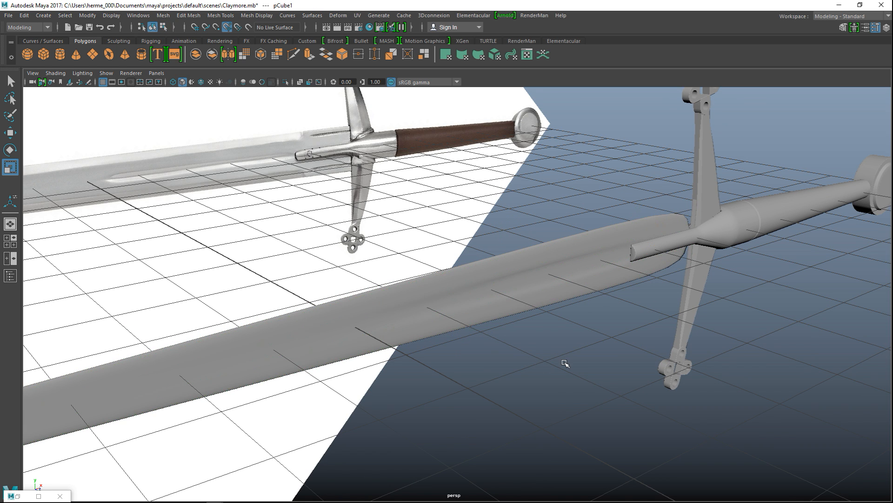
scroll(570, 369, "up", 2)
middle_click_drag(586, 375, 566, 426, "alt")
left_click(581, 284)
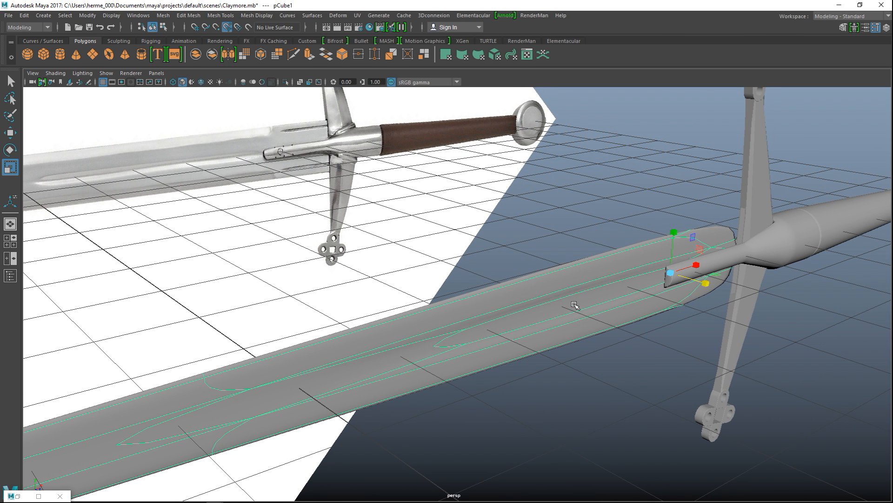
key("1")
left_click_drag(658, 333, 638, 346, "alt")
left_click(188, 15)
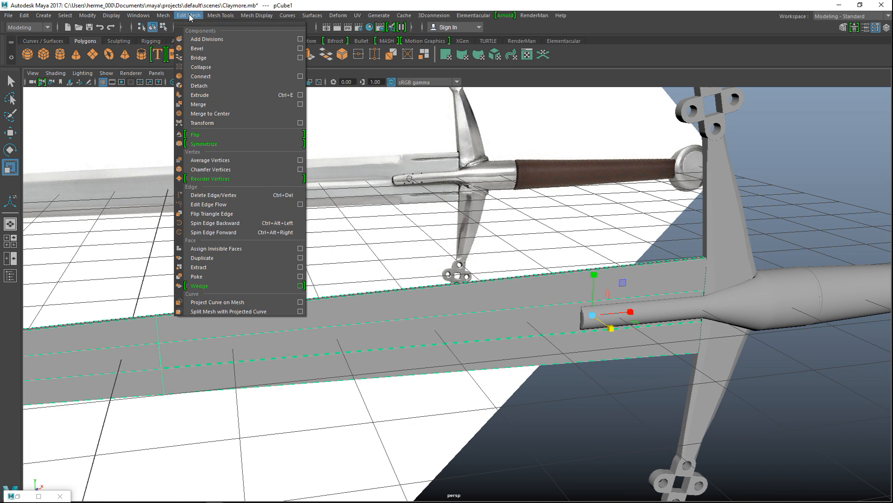
mouse_move(257, 16)
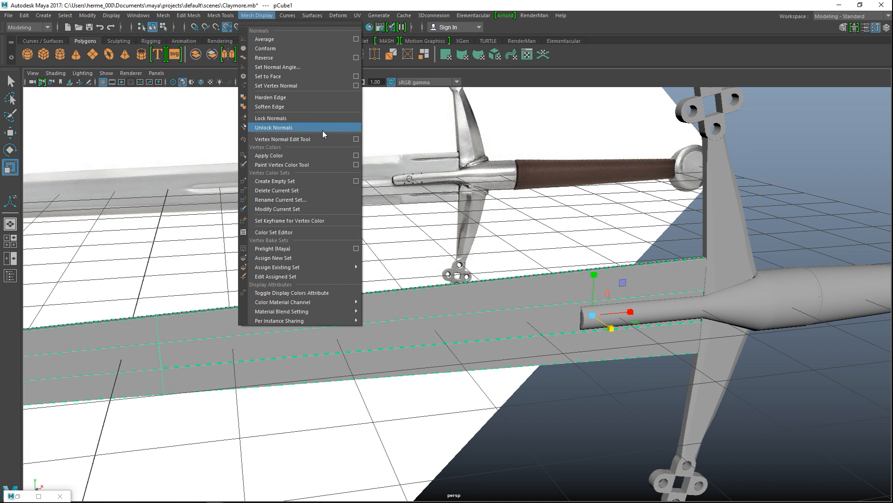
mouse_move(222, 16)
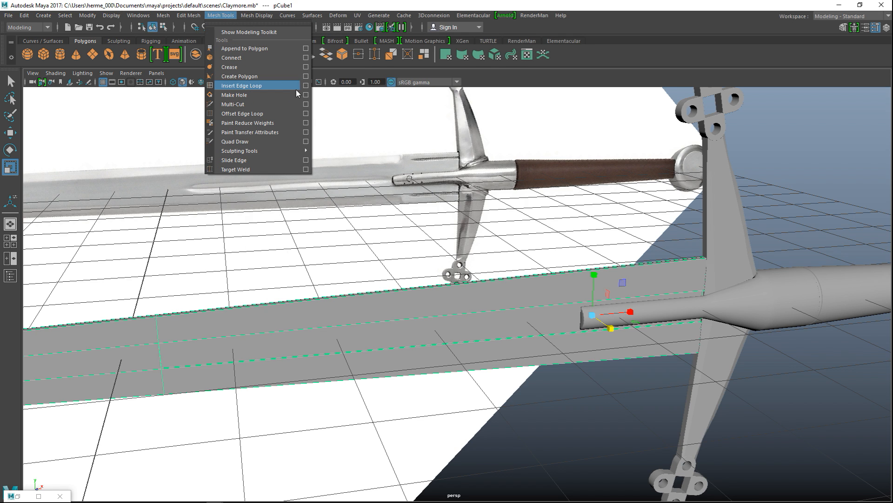
left_click(39, 496)
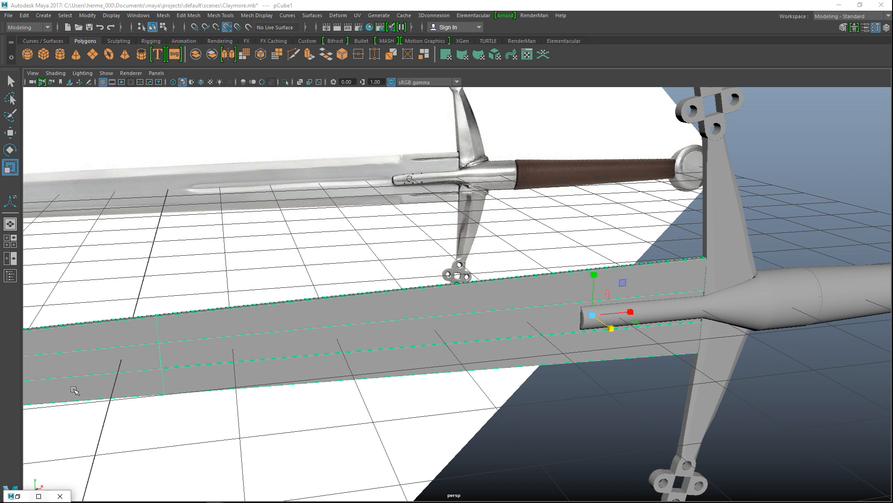
left_click(39, 496)
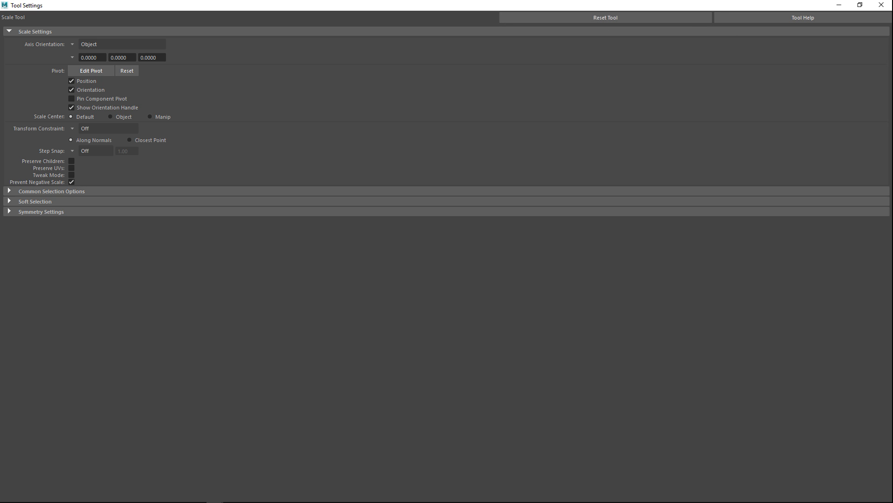
left_click(881, 5)
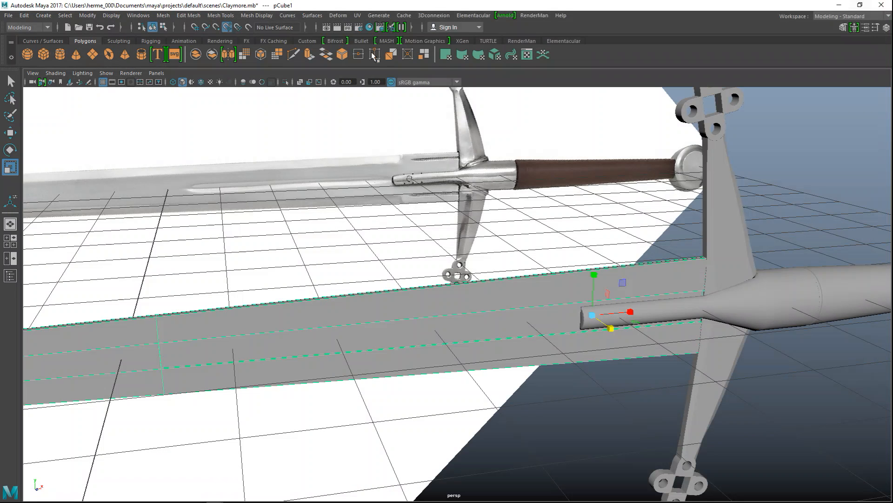
- Insert an edge loop across the blade close to its guard end with the Insert Edge Loop tool
left_click(189, 16)
left_click(221, 15)
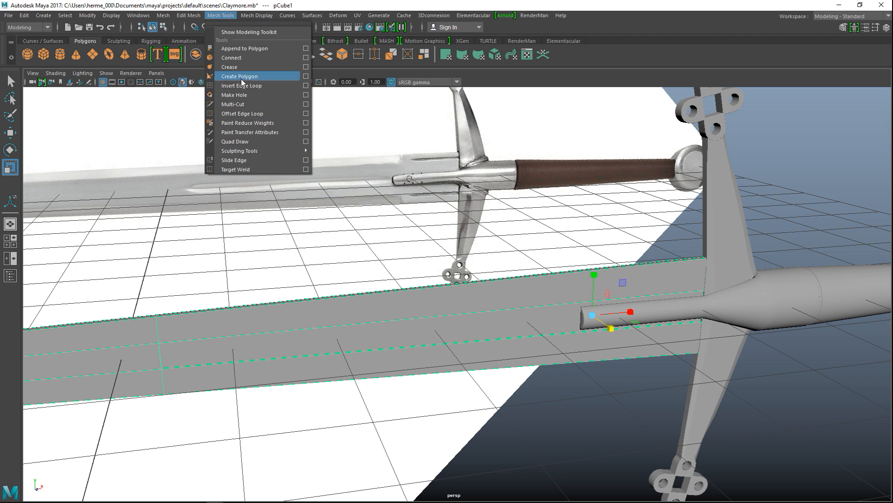
left_click(268, 86)
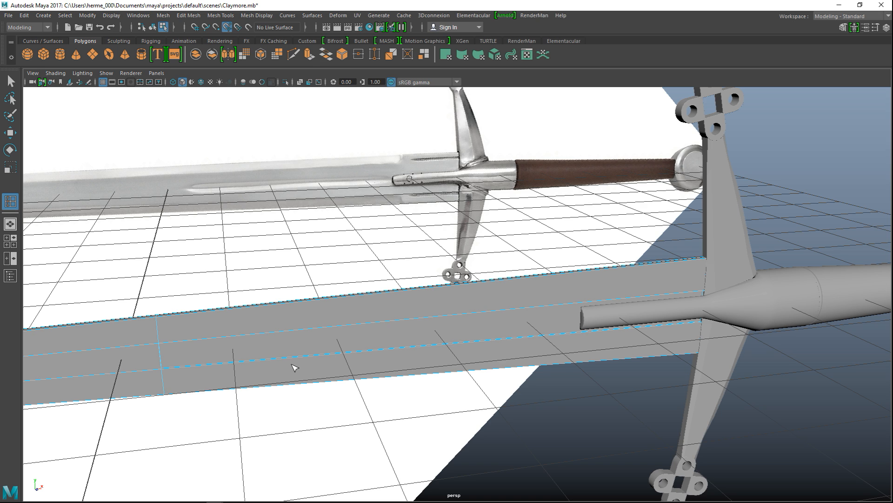
left_click(707, 261)
- Switch Insert Edge Loop to multiple edge loops with 2 loops and add lengthwise pairs along the blade's upper and lower strips
middle_click_drag(618, 331, 526, 359, "alt")
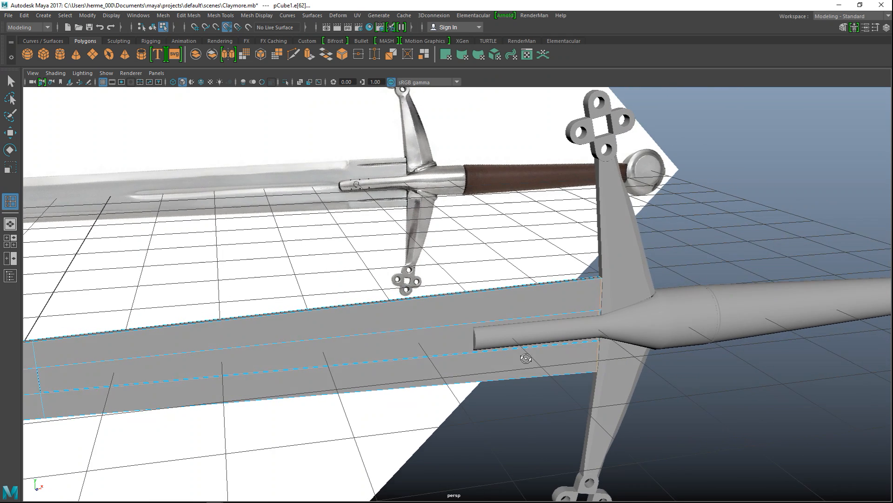
left_click_drag(527, 359, 517, 354, "alt")
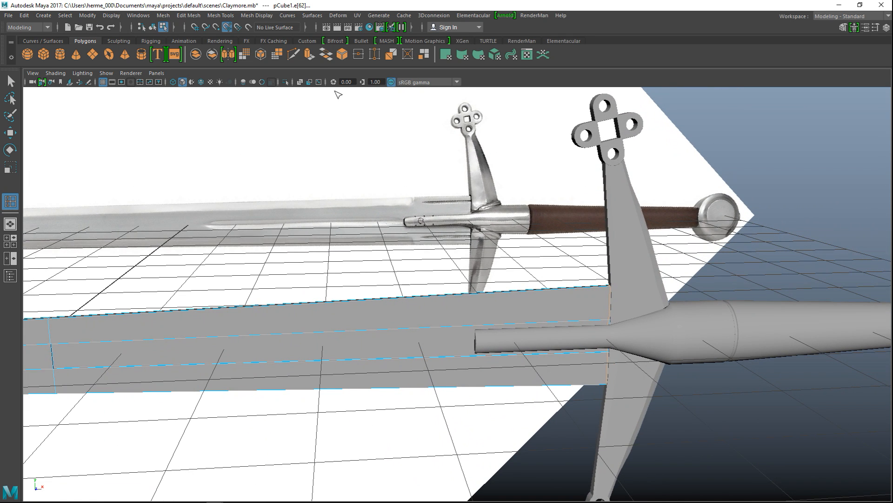
left_click(221, 16)
left_click(306, 86)
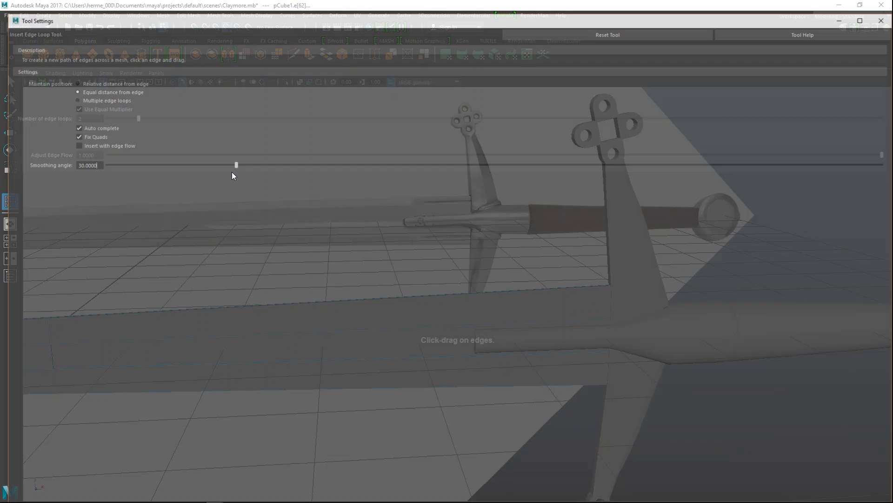
left_click(79, 99)
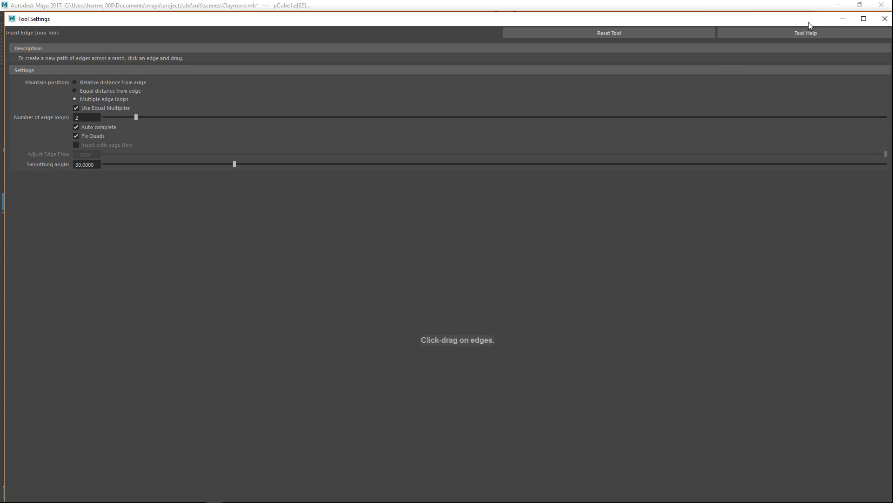
left_click(842, 18)
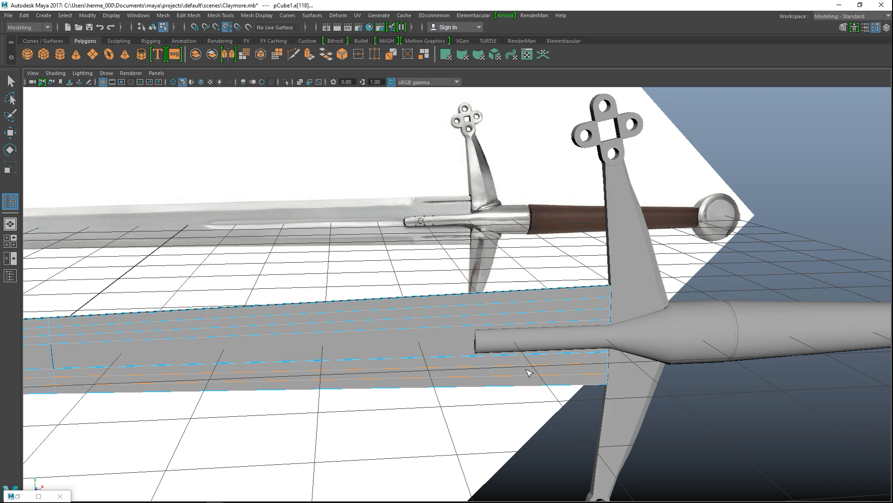
key("q")
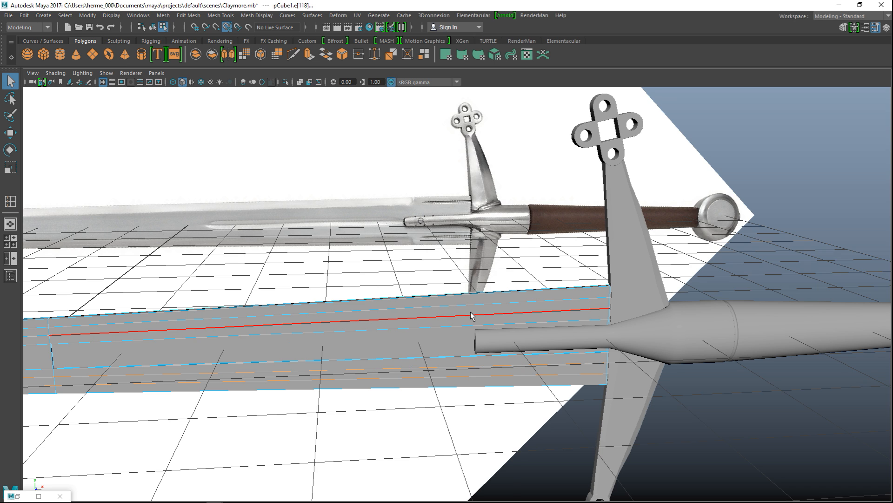
- Extrude the narrow faces in the blade's upper and lower strips on both sides and scale them inward to form the side grooves
right_click(471, 314)
left_click(480, 254)
left_click(490, 312)
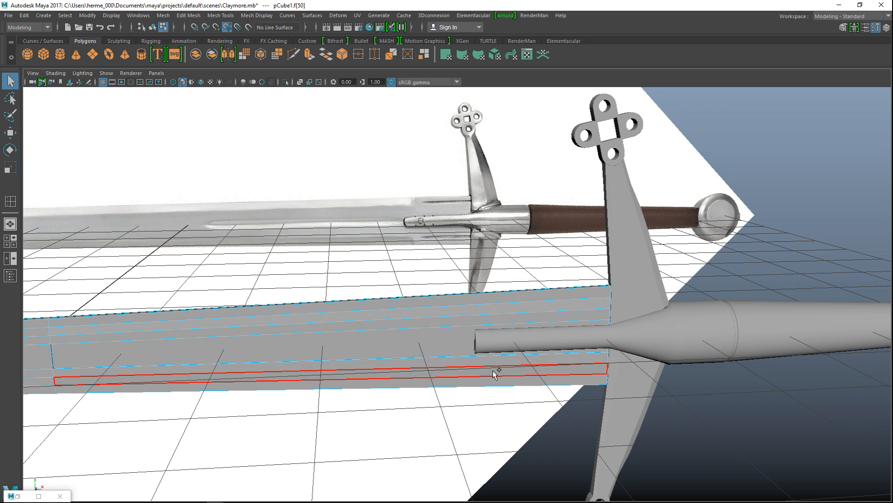
left_click_drag(356, 348, 454, 319, "alt")
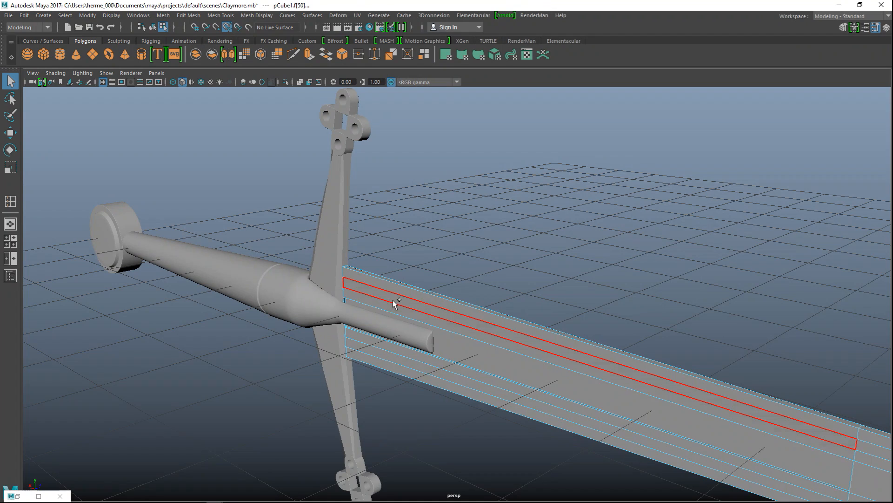
left_click_drag(626, 263, 490, 265, "alt")
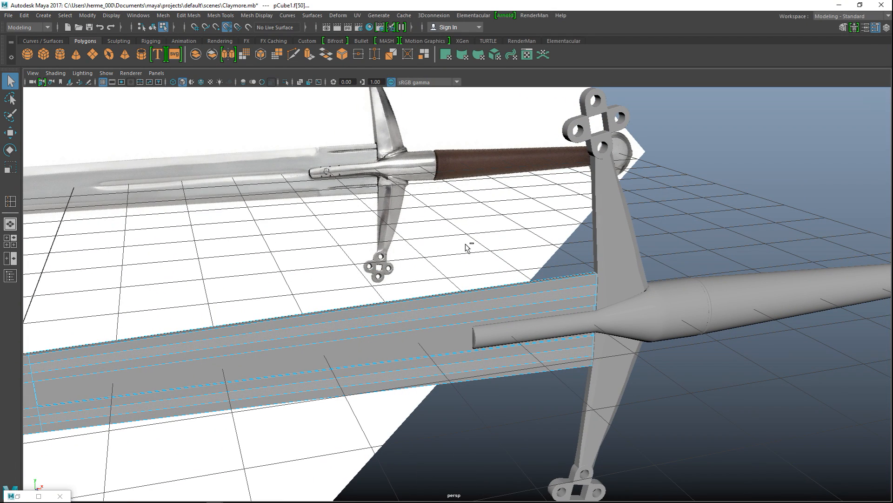
key("ctrl+e")
key("r")
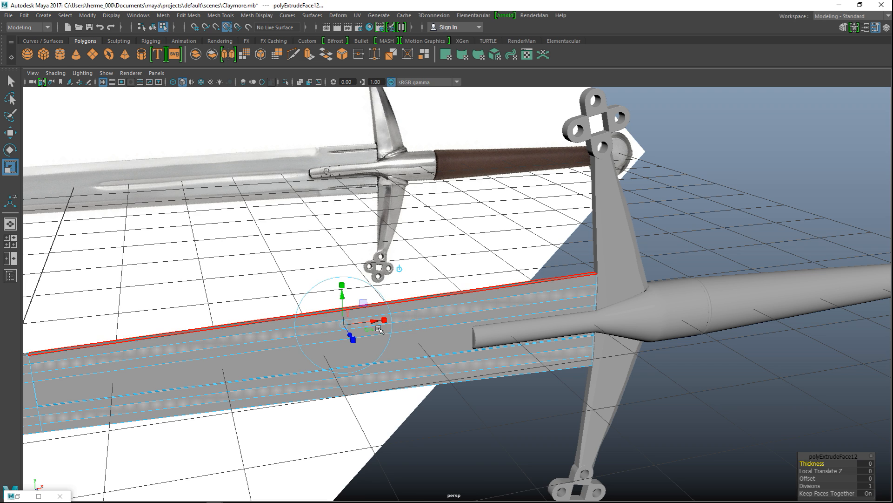
left_click_drag(354, 369, 354, 368)
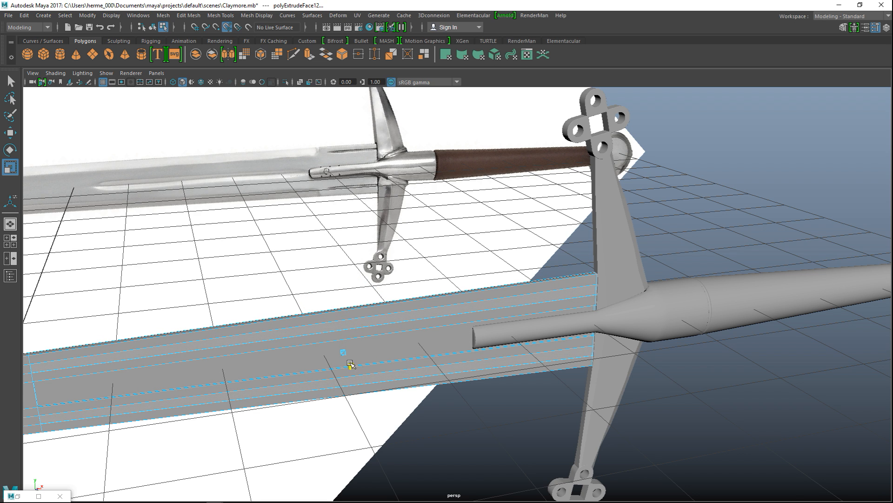
left_click_drag(344, 354, 345, 354)
key("q")
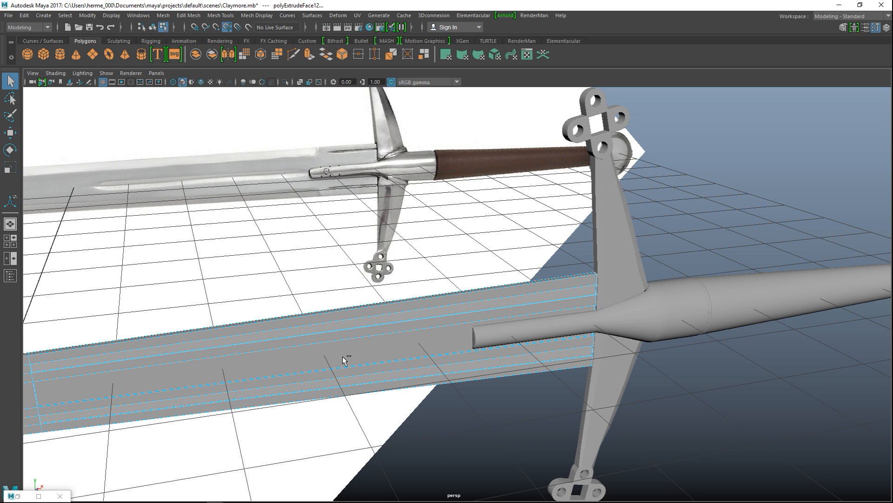
- Inspect the blade's grooves and guard end in smoothed preview, and restore the blade's unsmoothed display
right_click_drag(410, 238, 443, 247)
left_click(434, 300)
key("3")
left_click(669, 374)
scroll(669, 374, "down", 3)
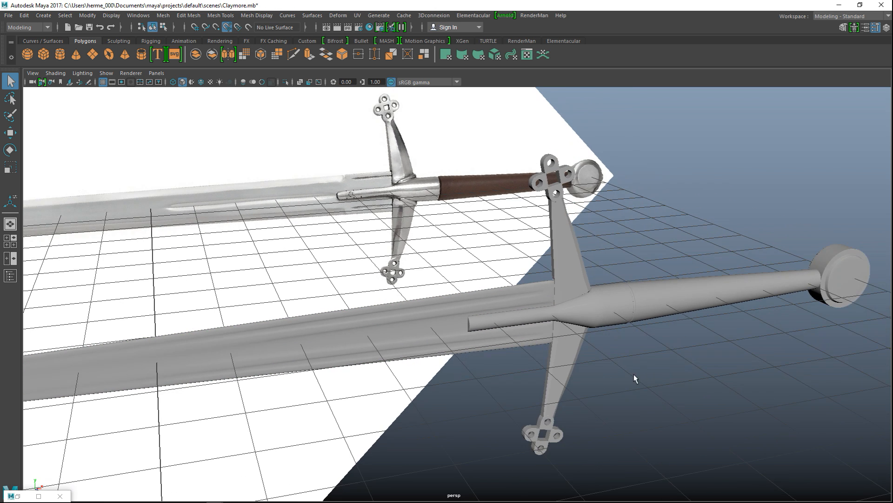
left_click_drag(490, 369, 524, 308, "alt")
left_click(524, 308)
key("1")
- Insert a single edge loop across the blade at the reference's shoulder notch, near the end of the guard's central prong
scroll(440, 333, "up", 4)
mouse_move(443, 332)
middle_mouse_down("alt")
mouse_move(289, 347)
mouse_move(256, 341)
mouse_move(550, 335)
mouse_move(437, 342)
middle_mouse_up("alt")
left_click_drag(437, 343, 485, 341, "alt")
middle_click_drag(503, 343, 358, 326, "alt")
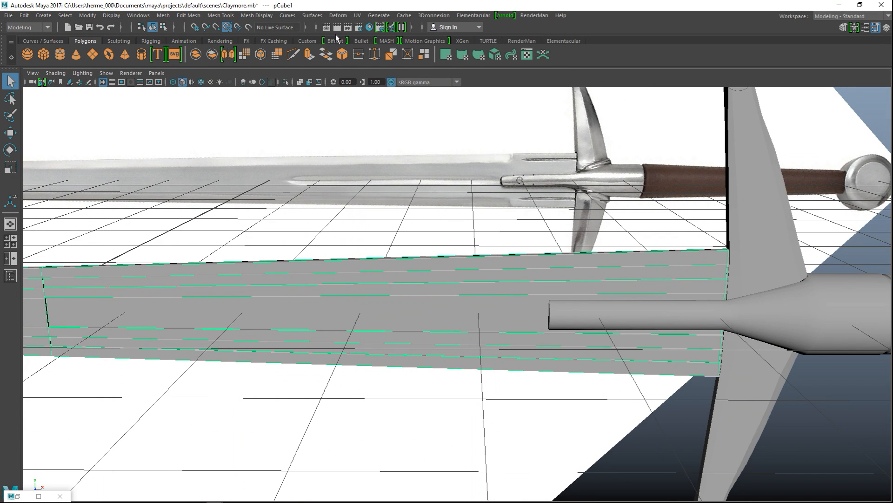
left_click(256, 15)
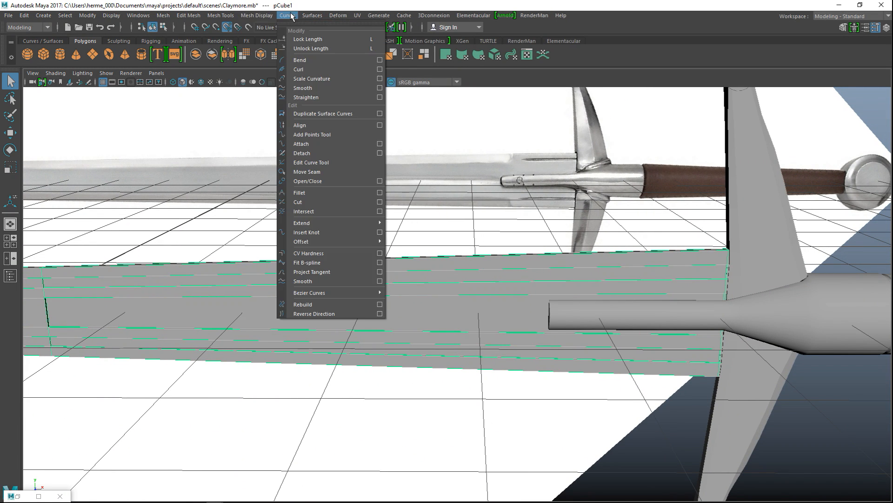
mouse_move(220, 16)
left_click(306, 86)
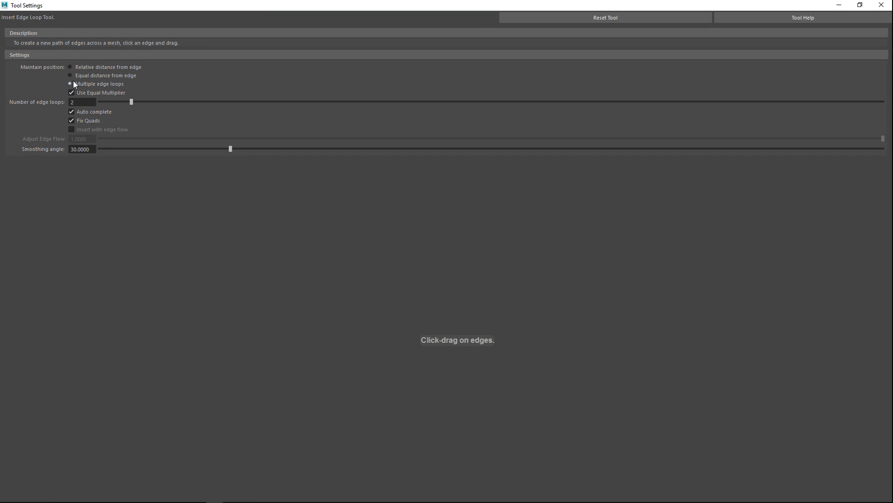
left_click(839, 5)
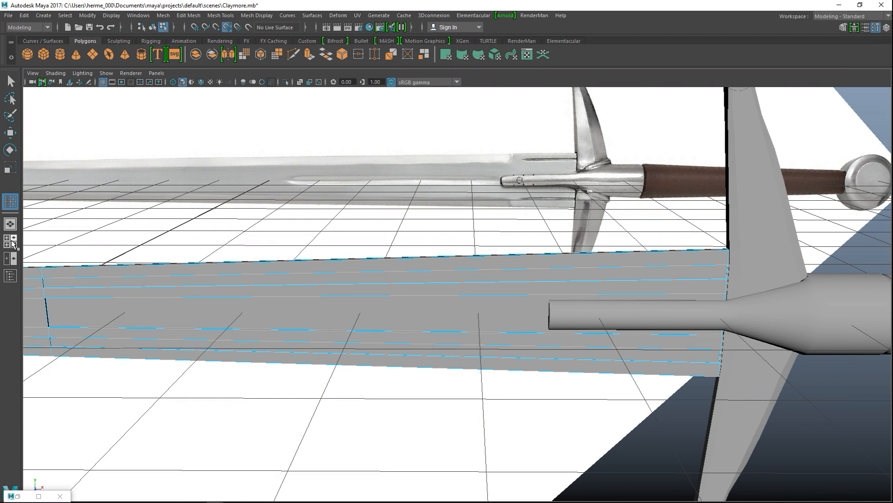
key("space")
key("space")
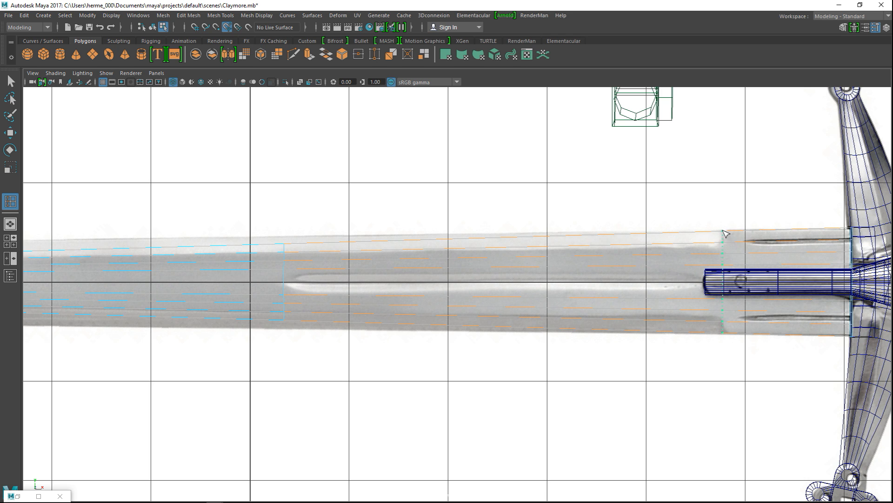
left_click(722, 234)
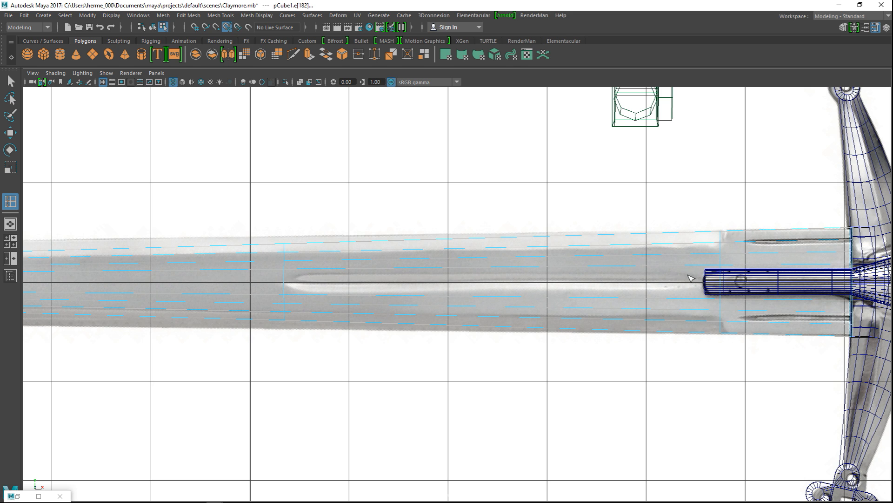
- Move the shoulder loop's outermost upper and lower vertices toward the guard to match the slanted notch in the reference
key("q")
scroll(688, 372, "up", 2)
middle_click_drag(686, 367, 385, 393, "alt")
scroll(458, 371, "up", 4)
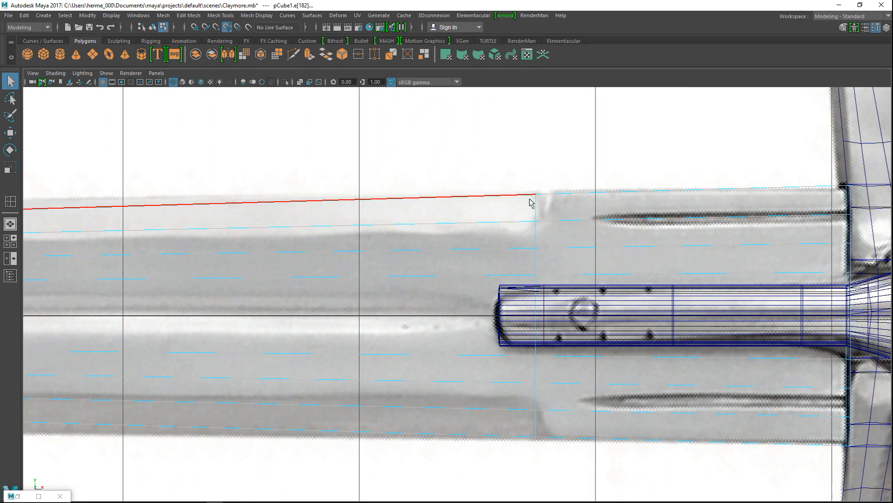
right_click(543, 198)
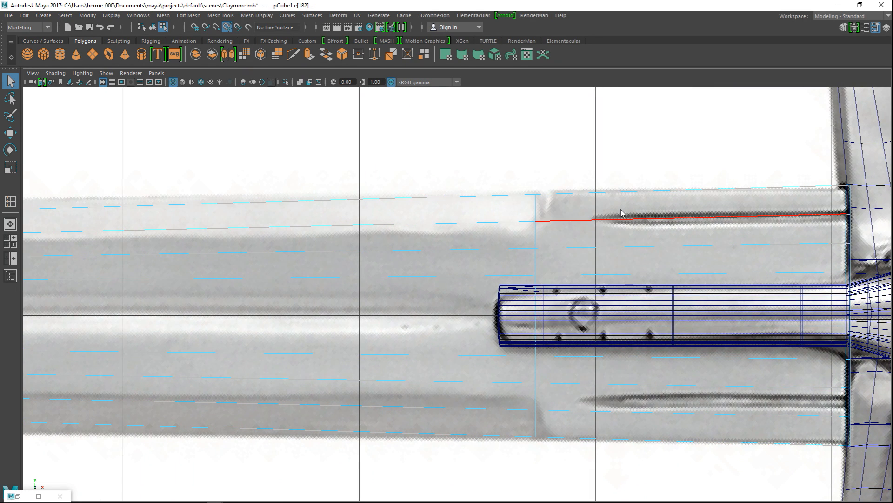
right_click_drag(563, 225, 601, 215)
left_click(619, 247)
right_click_drag(619, 246, 573, 224)
left_click_drag(545, 200, 550, 205)
left_click_drag(525, 427, 551, 445, "shift")
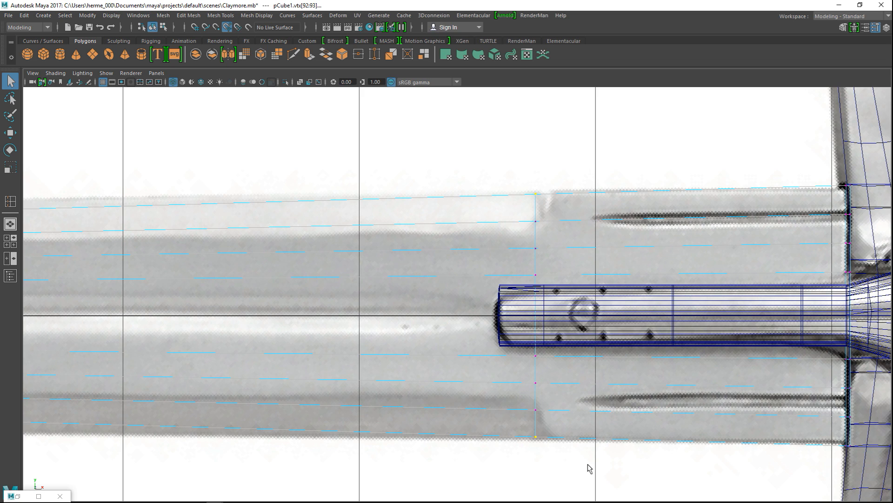
key("w")
left_click_drag(581, 316, 584, 315)
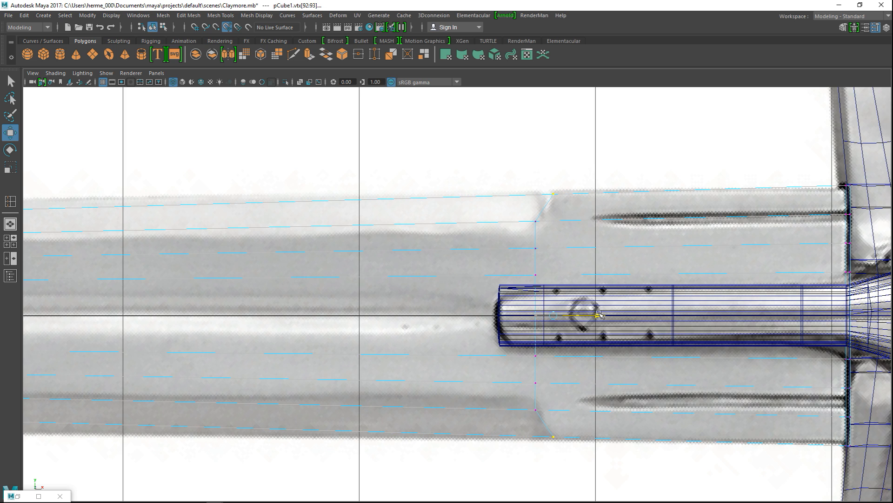
left_click_drag(600, 315, 601, 315)
- Insert a second edge loop across the blade right beside the shoulder loop, on its tip side
left_click(38, 496)
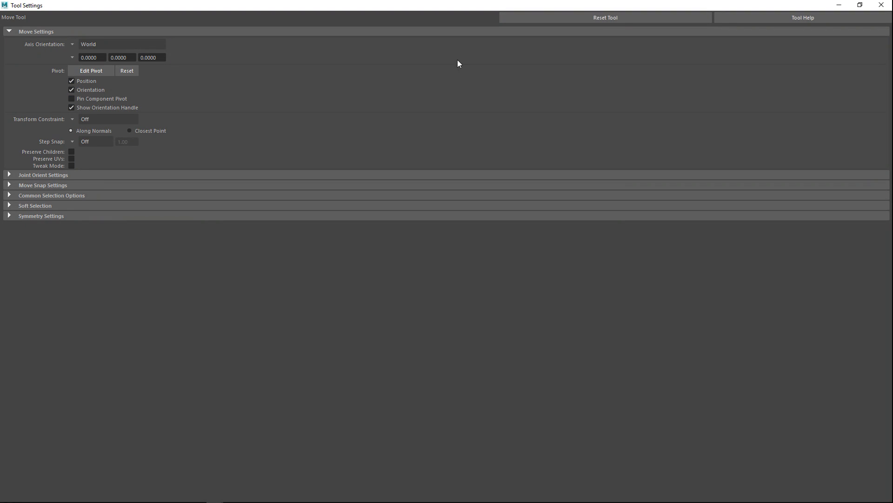
left_click(882, 5)
left_click(216, 16)
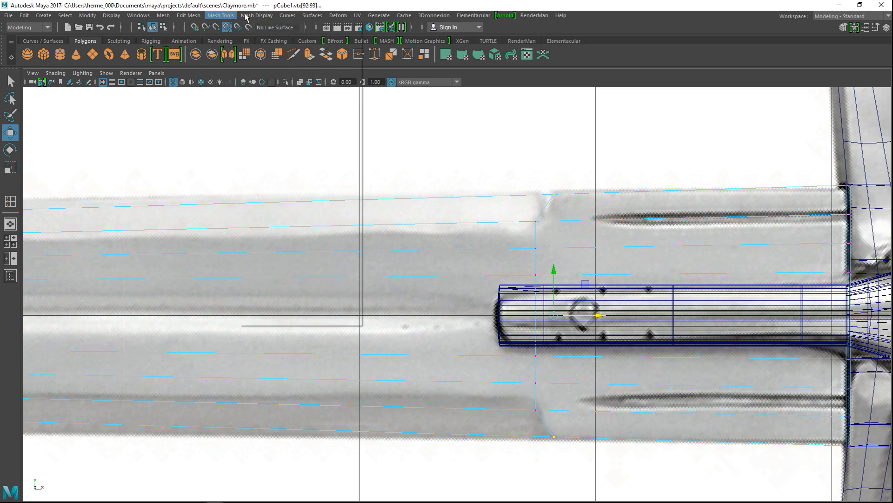
left_click(261, 86)
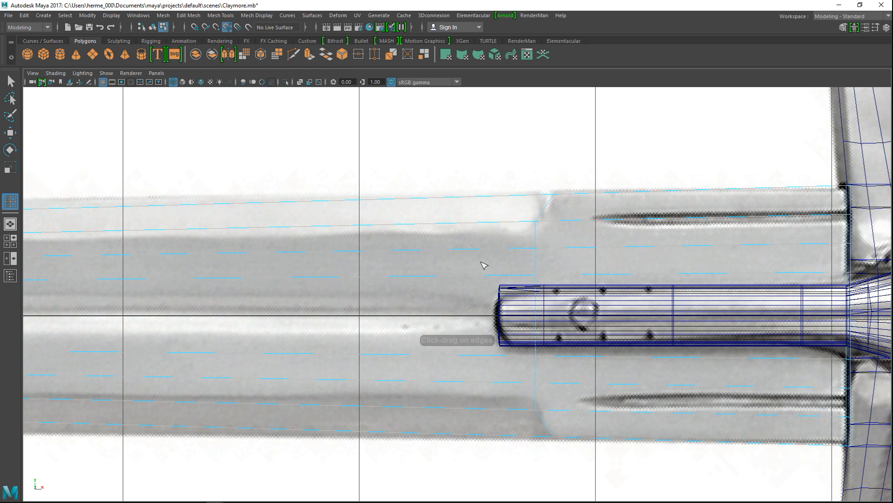
left_click(533, 222)
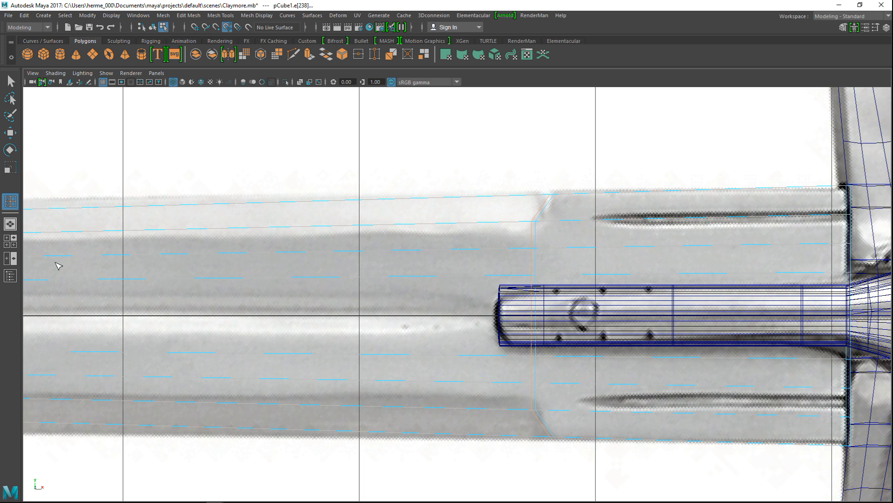
key("q")
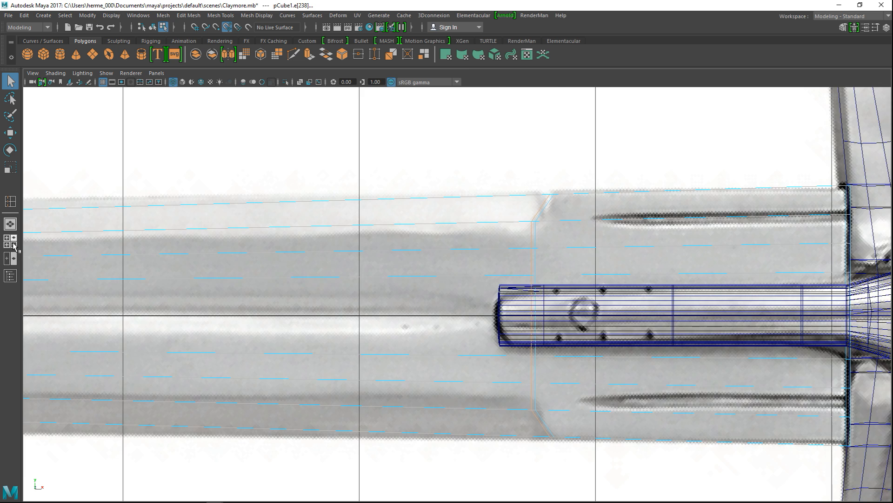
- Select the outer upper and lower vertices of the new shoulder loop and mid-blade loop, and scale them together across the blade's thickness
left_click(14, 246)
key("space")
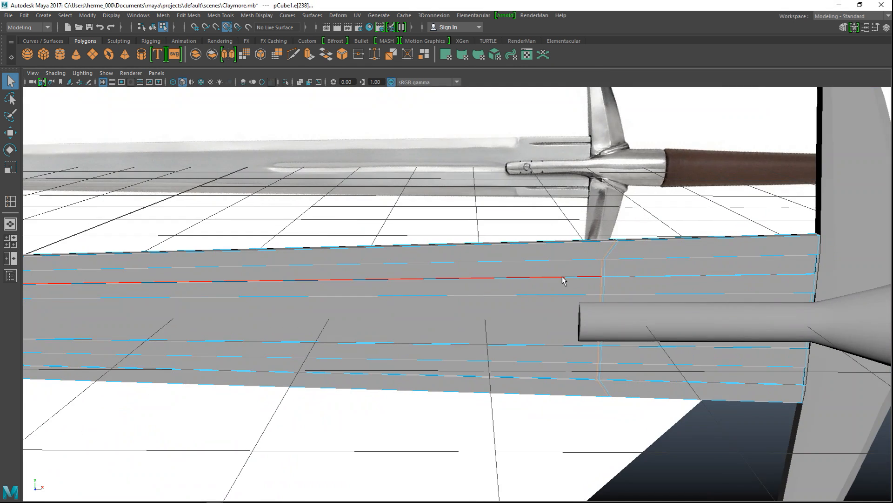
left_click_drag(538, 313, 555, 319, "alt")
middle_click_drag(628, 309, 439, 341, "alt")
scroll(440, 341, "up", 5)
right_click_drag(532, 239, 484, 225)
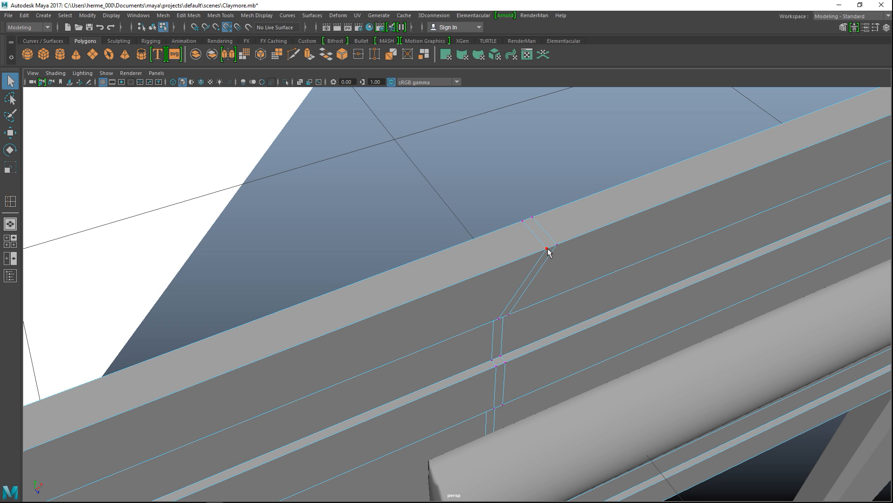
left_click(547, 249)
left_click_drag(634, 307, 532, 329, "alt")
left_click(483, 344, "shift")
left_click(455, 360, "shift")
left_click_drag(534, 379, 599, 388, "alt")
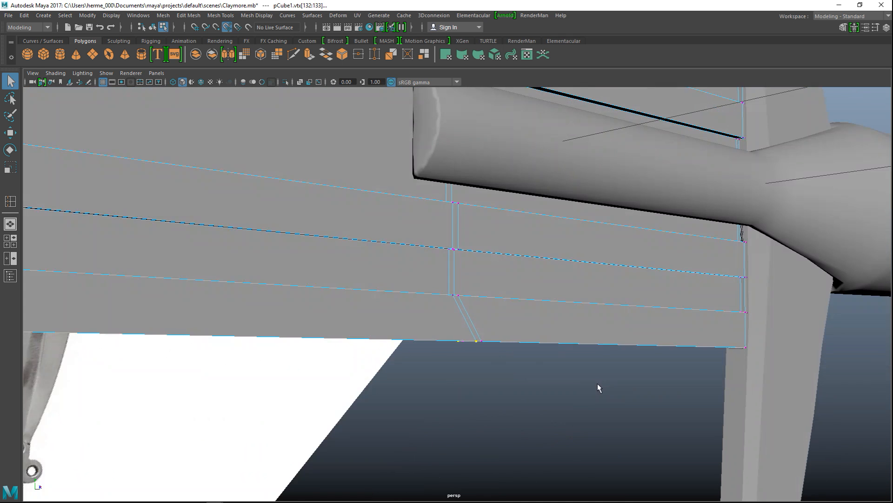
key("r")
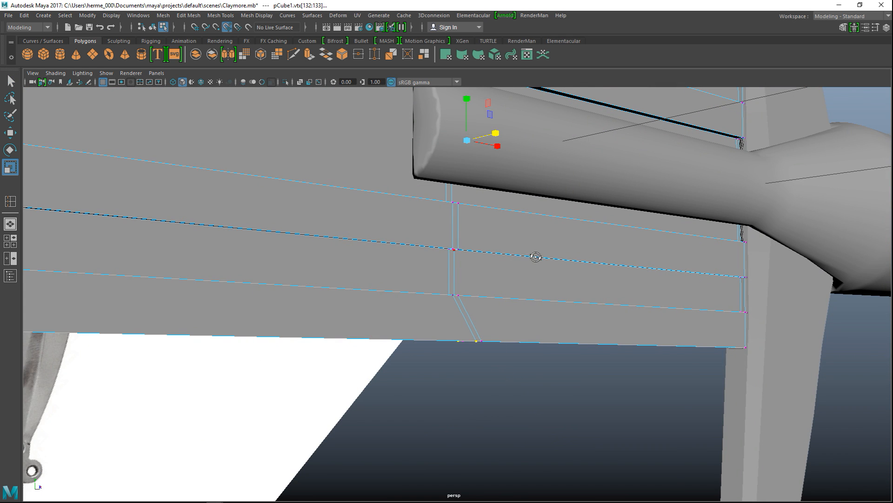
left_click_drag(534, 259, 565, 247, "alt")
left_click_drag(520, 162, 465, 156, "alt")
scroll(477, 195, "down", 7)
left_click_drag(494, 245, 577, 262, "alt")
scroll(580, 289, "down", 5)
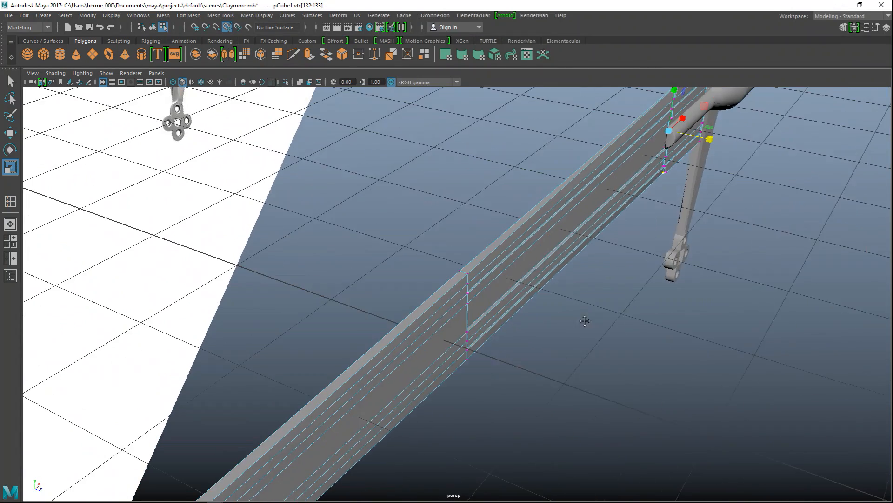
scroll(484, 291, "up", 6)
left_click(462, 254, "ctrl+shift")
left_click_drag(592, 318, 613, 357, "alt")
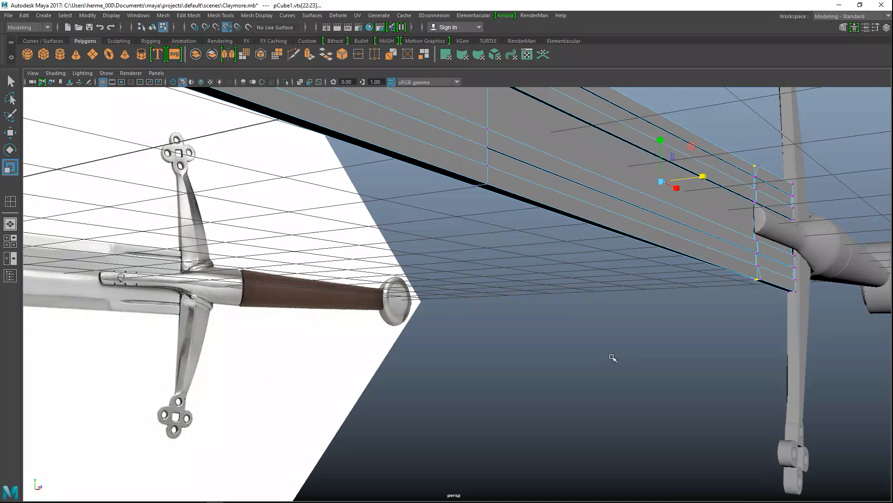
left_click(487, 184)
left_click(475, 185, "shift")
left_click_drag(705, 177, 669, 185)
- Insert an edge loop across the blade's front section, between the mid-blade loop and the tip
right_click_drag(558, 240, 538, 268, "alt")
mouse_move(446, 284)
middle_mouse_down("alt")
mouse_move(536, 286)
mouse_move(612, 315)
middle_mouse_up("alt")
middle_click_drag(531, 298, 686, 355, "alt")
scroll(567, 327, "down", 3)
middle_click_drag(365, 305, 509, 335, "alt")
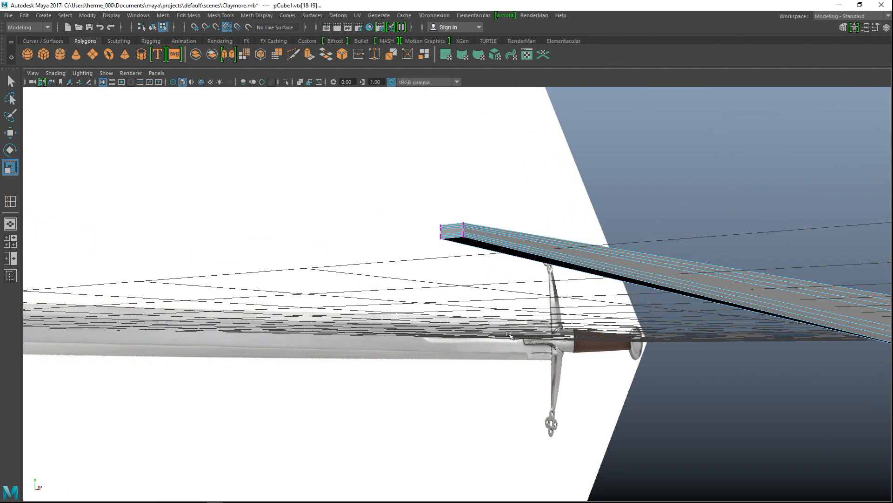
left_click(256, 15)
mouse_move(211, 15)
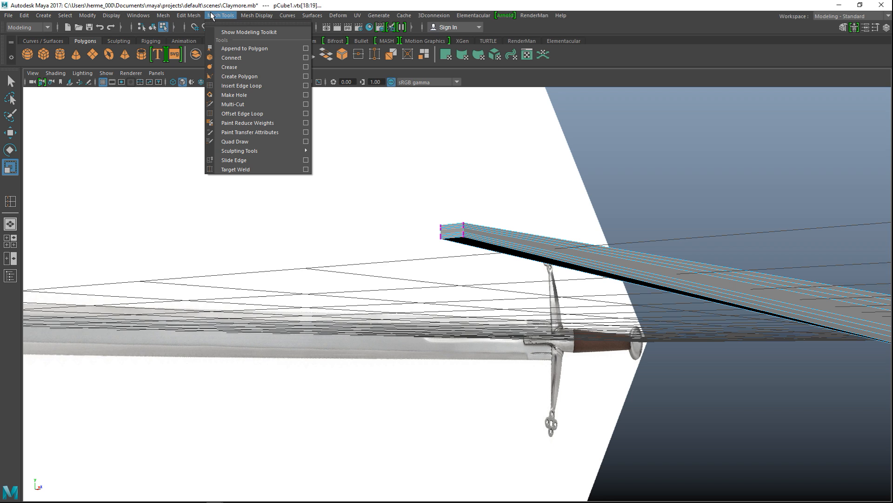
left_click(258, 85)
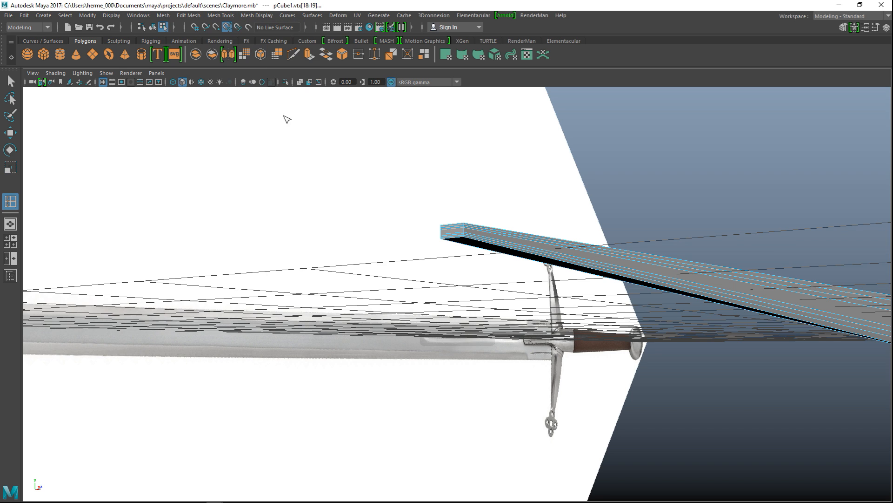
left_click(587, 254)
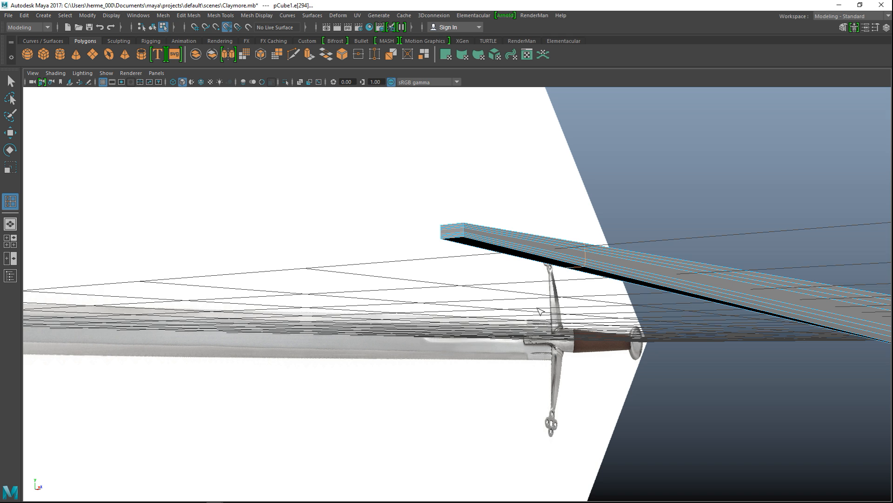
key("q")
- Select the outer upper and lower vertices at the front loop and blade tip, and scale them inward through the thickness into sharp edges
scroll(572, 310, "up", 3)
middle_click_drag(604, 296, 546, 329, "alt")
key("f")
scroll(534, 310, "down", 5)
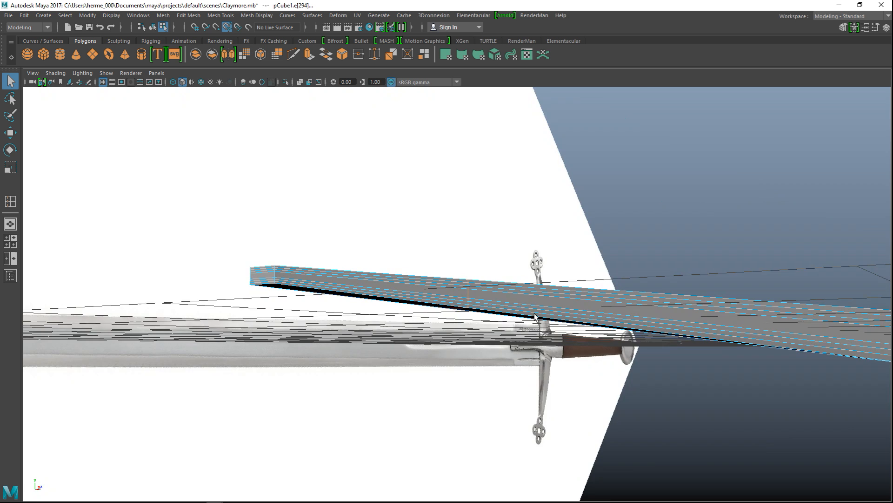
left_click_drag(540, 320, 512, 300, "alt")
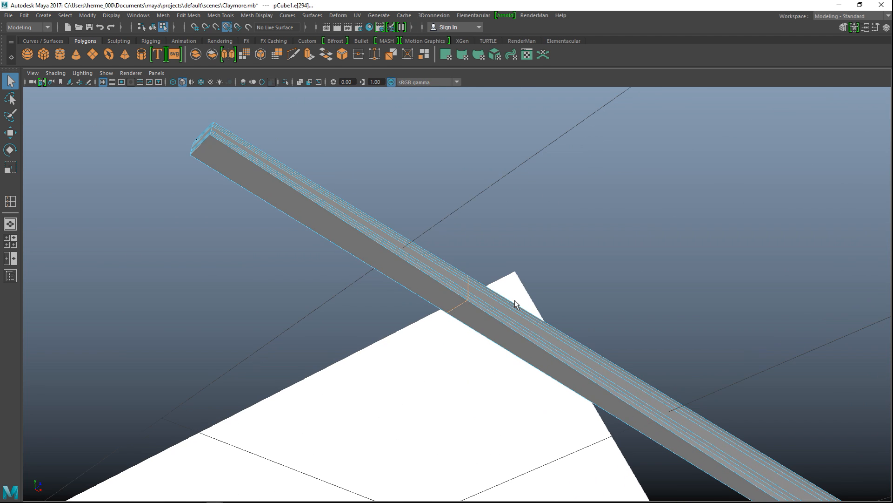
right_click_drag(459, 300, 448, 244)
right_click_drag(457, 206, 412, 233)
scroll(476, 312, "up", 3)
scroll(476, 313, "up", 1)
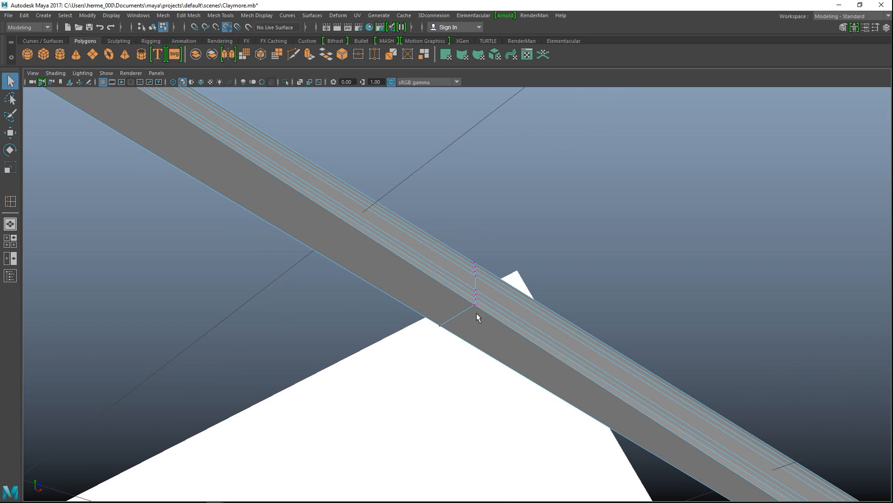
left_click(475, 305)
middle_click_drag(381, 335, 675, 464, "alt")
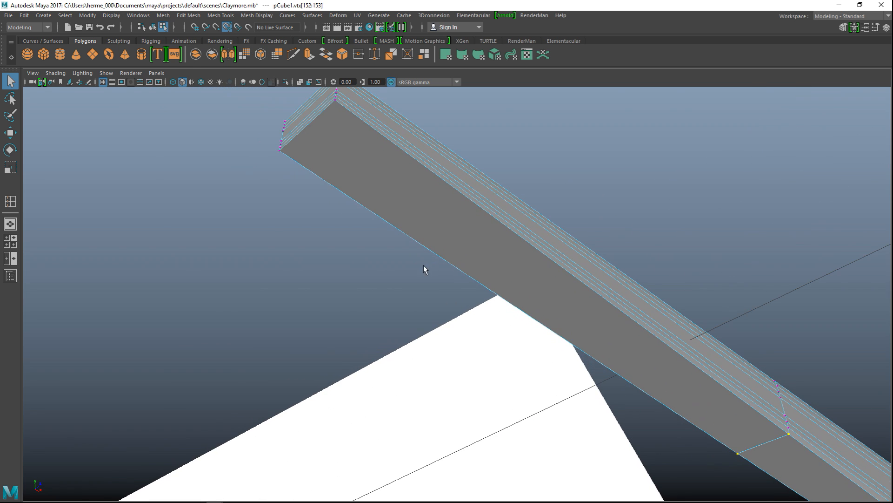
left_click(335, 100, "shift")
left_click_drag(450, 179, 396, 240, "alt")
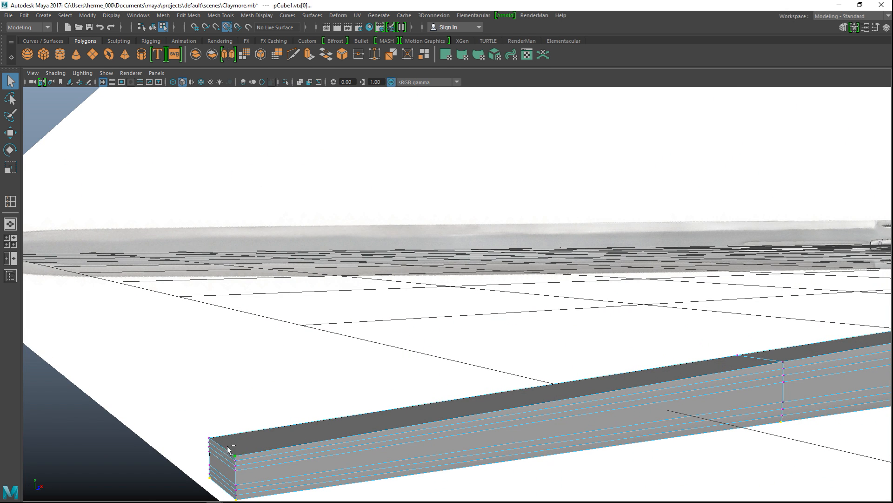
middle_click_drag(587, 378, 396, 399, "alt")
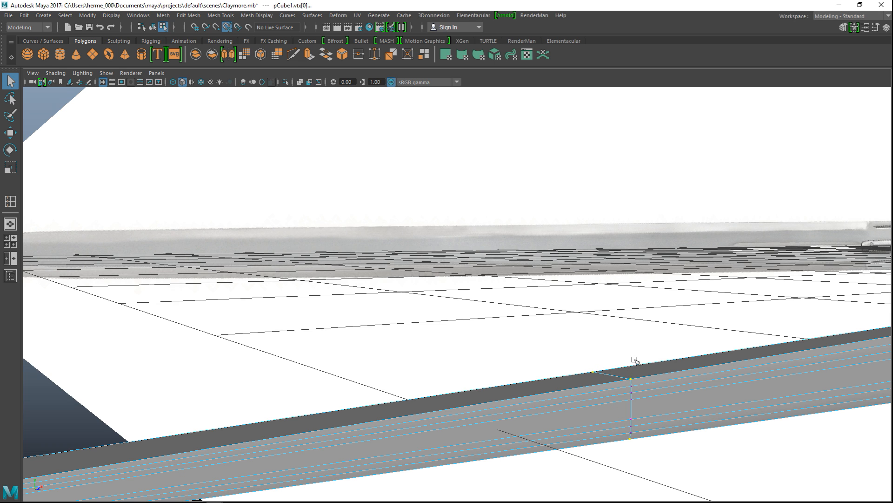
key("r")
scroll(634, 359, "down", 1)
left_click_drag(403, 428, 361, 424)
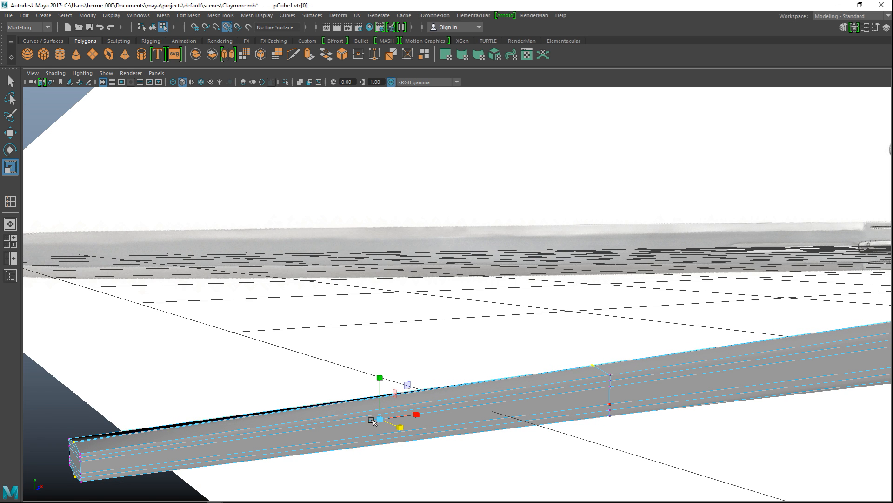
- In the shaded front view, scale the front loop's vertices vertically to widen the blade toward the reference outline, and select the tip vertices
left_click(10, 241)
key("space")
middle_click_drag(249, 385, 599, 373, "alt")
scroll(381, 376, "up", 10)
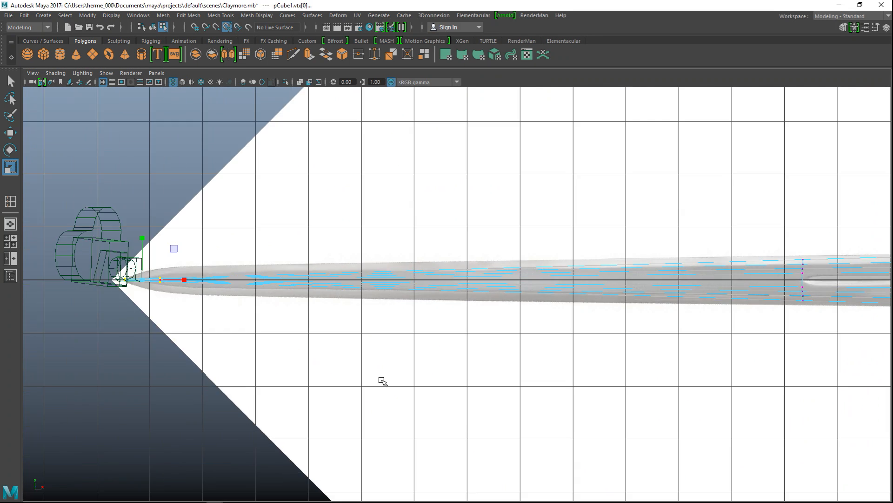
middle_click_drag(205, 363, 401, 375, "alt")
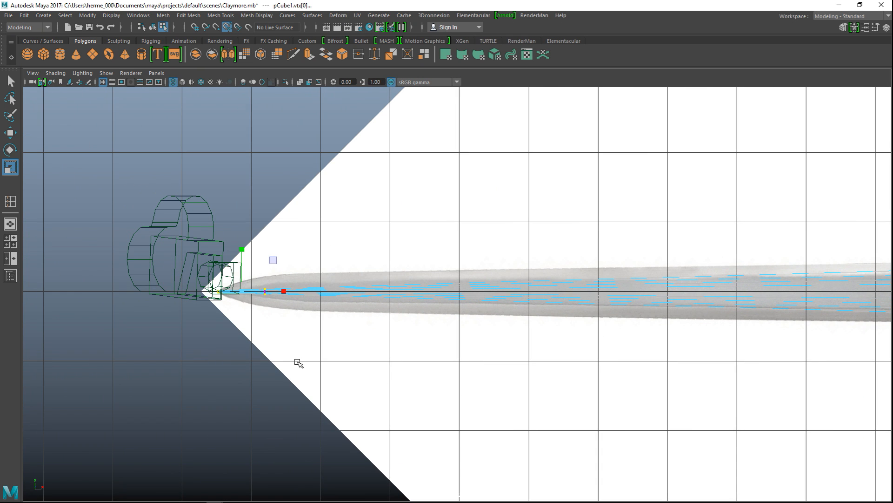
key("5")
scroll(350, 375, "up", 7)
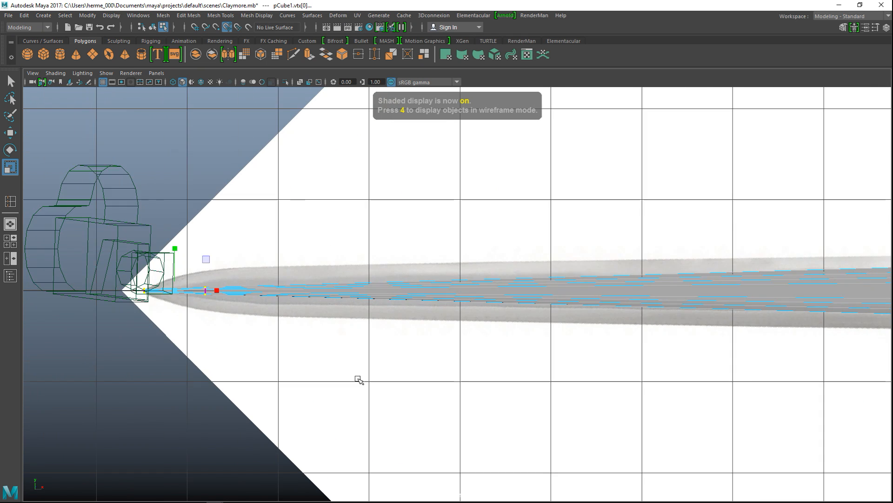
middle_click_drag(334, 375, 550, 367, "alt")
scroll(381, 354, "up", 6)
middle_click_drag(381, 355, 594, 388, "alt")
left_click_drag(395, 275, 446, 366)
left_click_drag(409, 259, 425, 214)
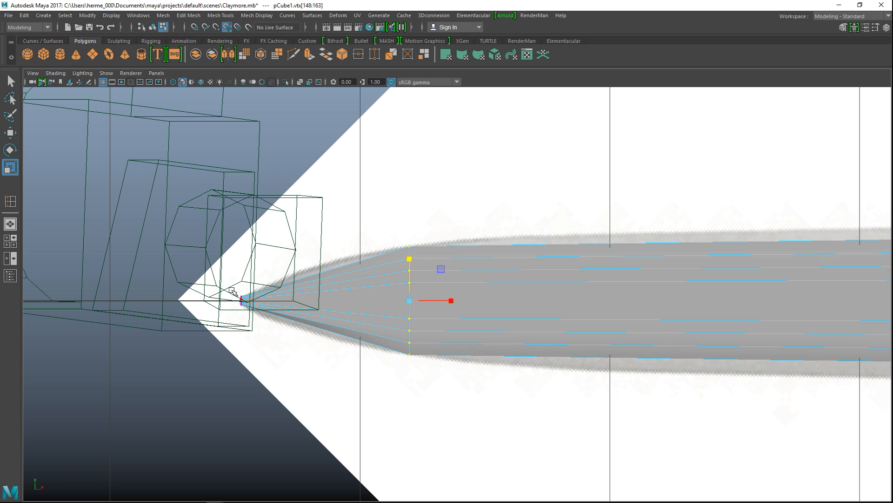
left_click_drag(191, 357, 269, 251)
scroll(258, 296, "up", 5)
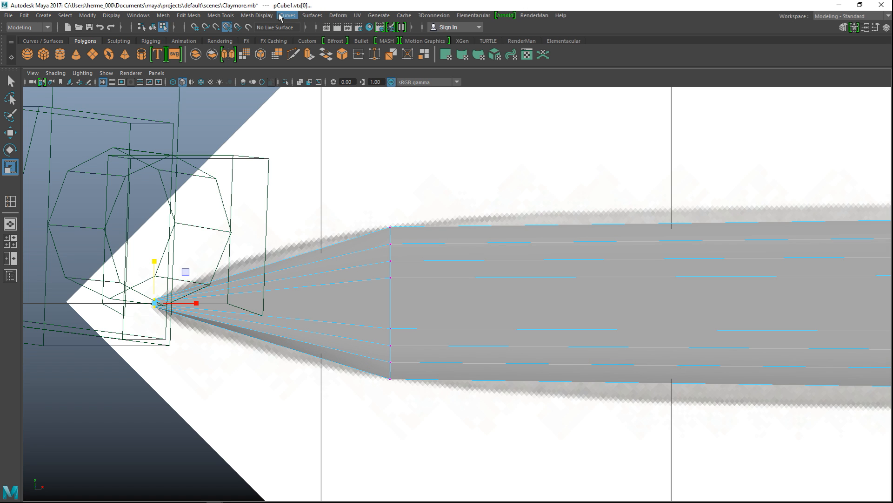
- Using multiple edge loops mode, insert three evenly spaced loops in the tip section, and add more loops between the front and mid-blade loops
left_click(259, 15)
mouse_move(220, 15)
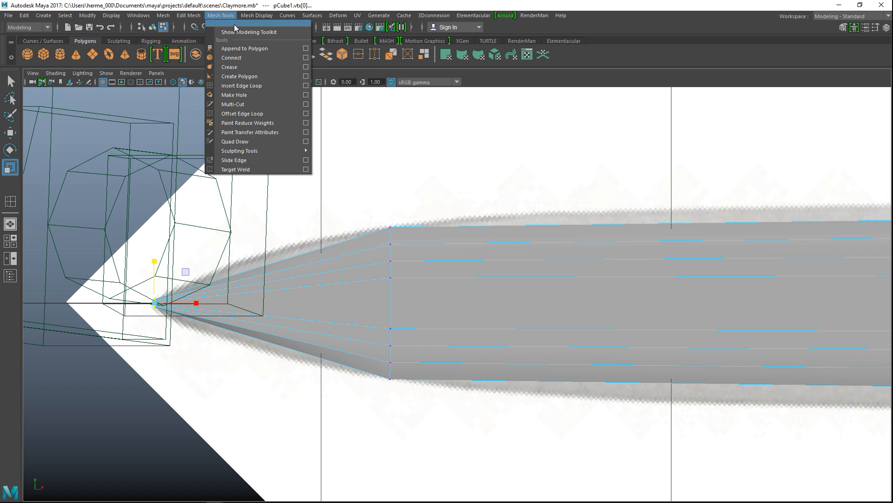
left_click(307, 86)
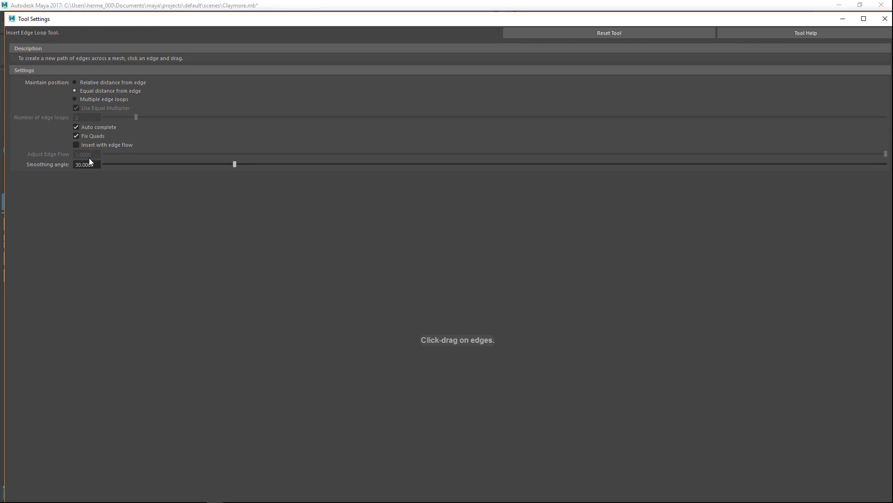
left_click(74, 99)
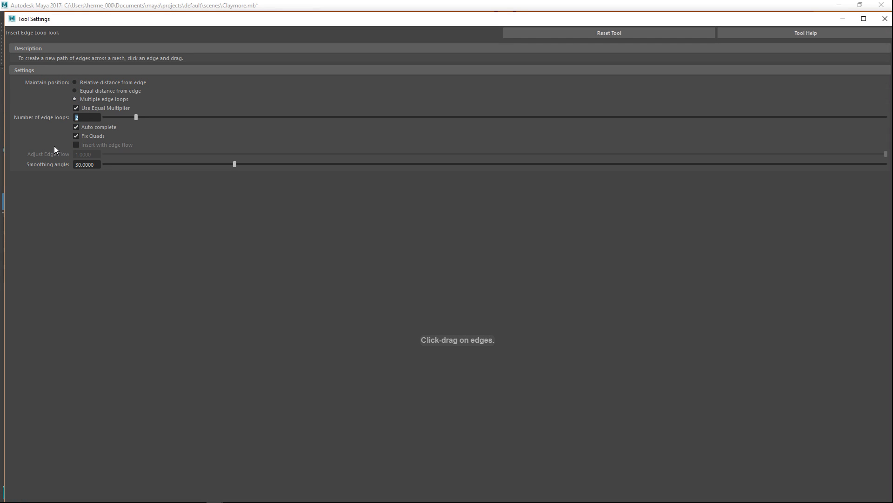
left_click(843, 19)
left_click(309, 255)
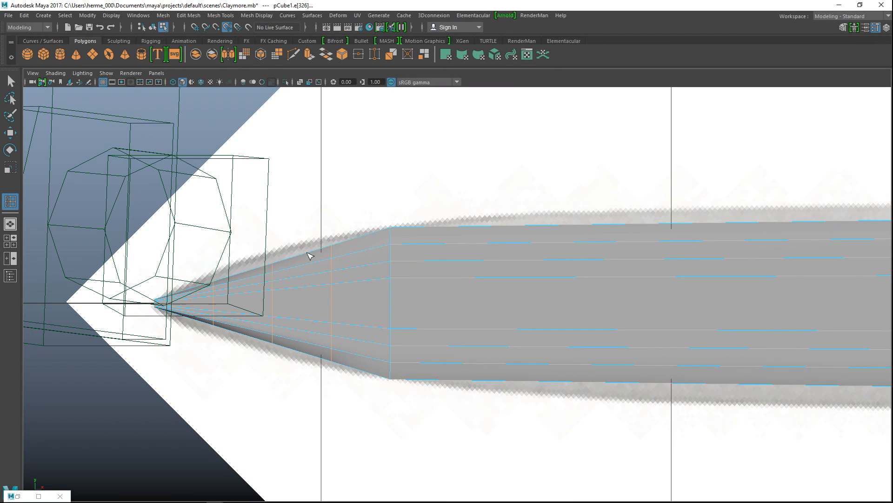
left_click(611, 227)
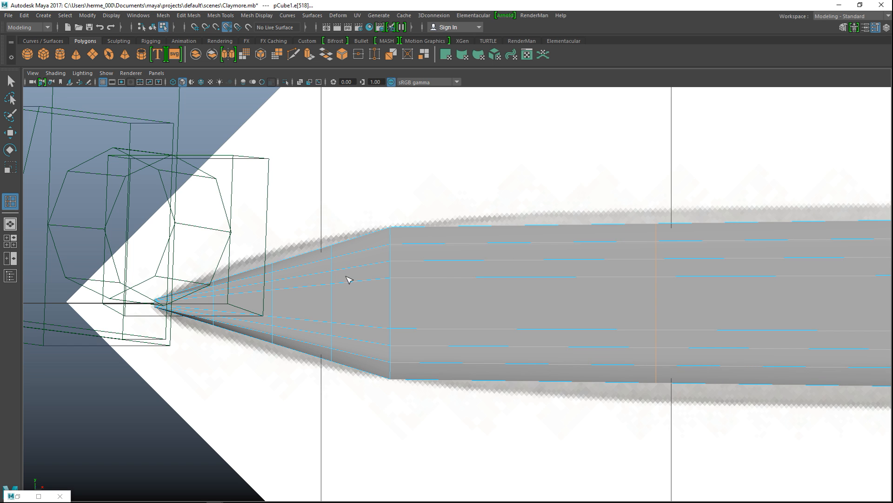
- Scale the vertices of each of the three tip-section loops vertically to round the tip along the reference outline
key("q")
right_click_drag(325, 239, 309, 247)
left_click_drag(318, 221, 355, 428)
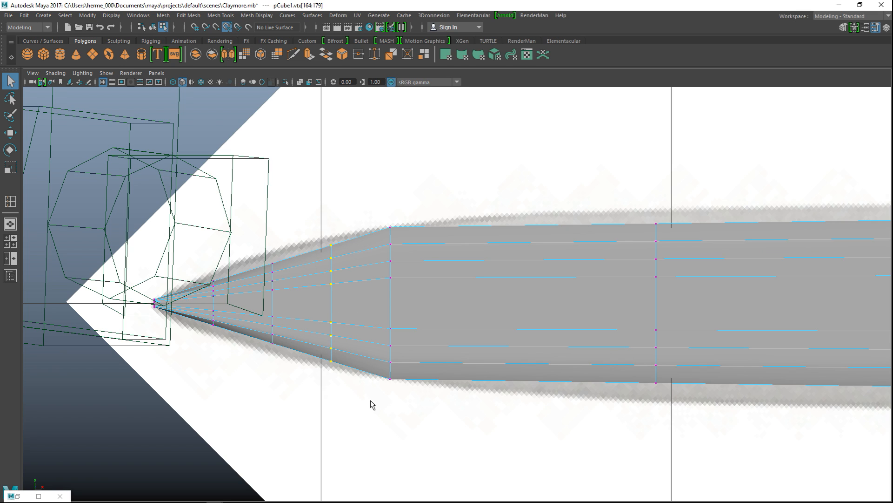
key("r")
left_click_drag(330, 258, 317, 256)
left_click_drag(278, 295, 280, 391)
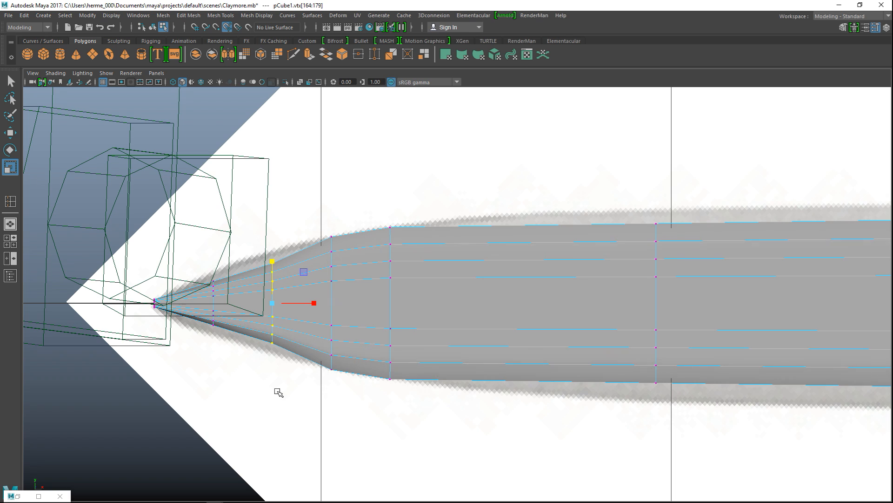
left_click_drag(271, 261, 267, 251)
left_click_drag(227, 372, 227, 405)
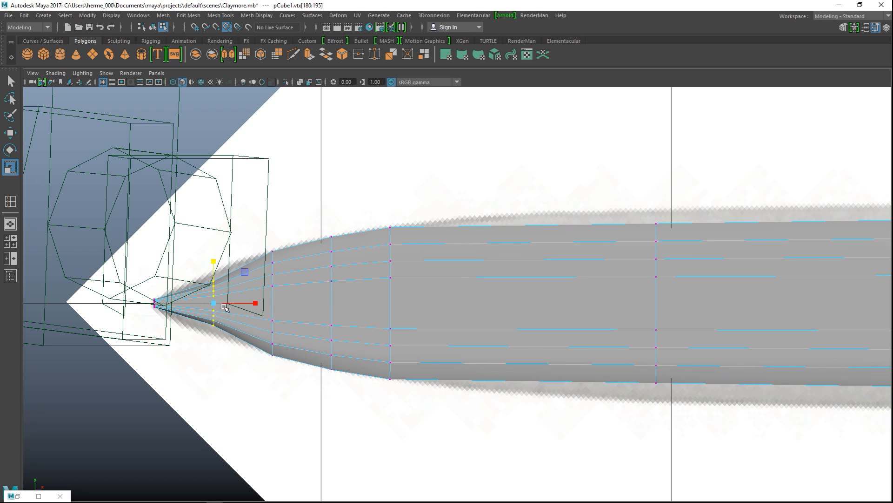
left_click_drag(214, 262, 215, 250)
- Scale the mid-blade loop and the neighbouring loop on its tip side vertically to match the reference blade's width
scroll(488, 363, "down", 5)
right_click_drag(489, 363, 614, 376, "alt")
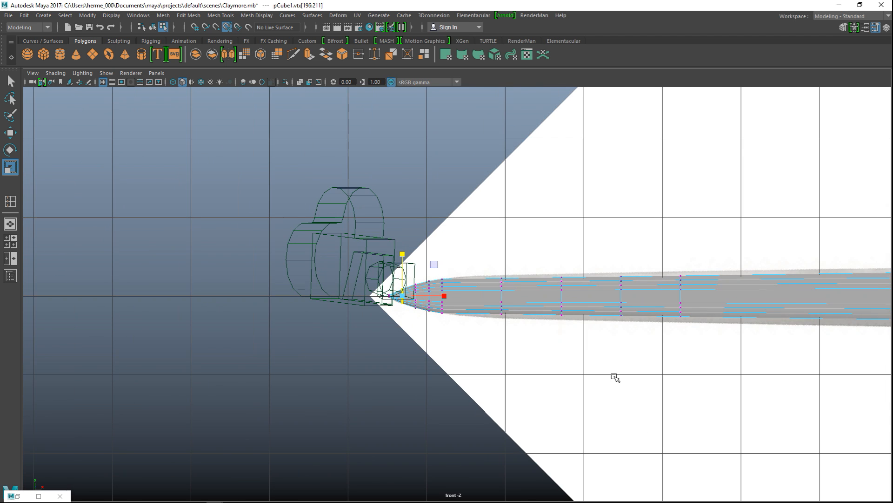
middle_click_drag(636, 383, 266, 371, "alt")
middle_click_drag(612, 375, 166, 378, "alt")
right_click_drag(310, 386, 407, 380, "alt")
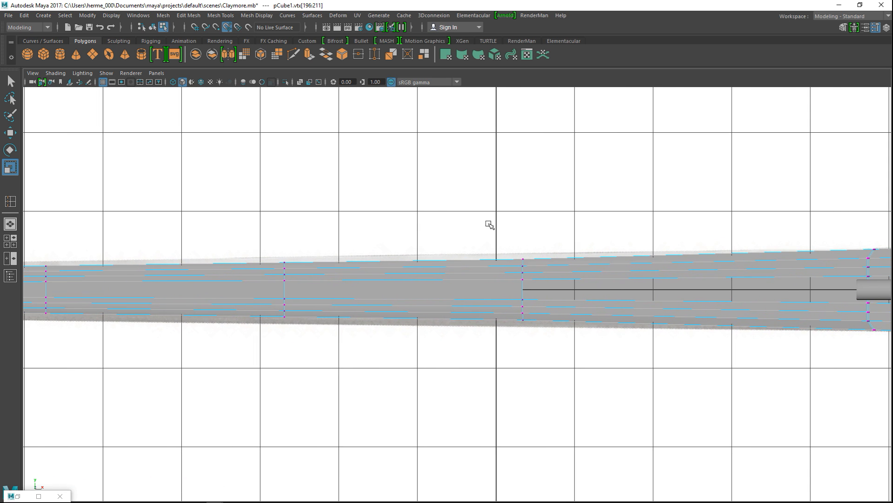
left_click_drag(515, 252, 549, 401)
left_click_drag(522, 247, 523, 241)
left_click_drag(269, 240, 324, 398)
left_click_drag(287, 247, 287, 241)
- Widen the next loop toward the tip, and scale the four closely spaced loops behind the front loop together to the reference outline
middle_click_drag(215, 363, 533, 369, "alt")
left_click_drag(382, 403, 370, 394)
left_click_drag(352, 259, 356, 247)
middle_click_drag(234, 371, 489, 379, "alt")
left_click_drag(166, 267, 459, 417)
left_click_drag(291, 263, 289, 254)
- In the top view, select the blade's front vertices and scale them thinner through the thickness using soft selection with a widened falloff
left_click(12, 240)
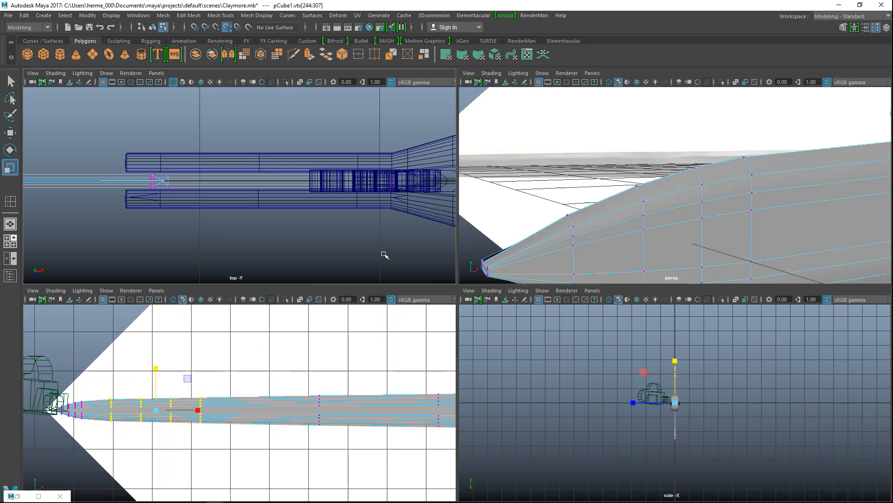
key("space")
scroll(282, 305, "down", 3)
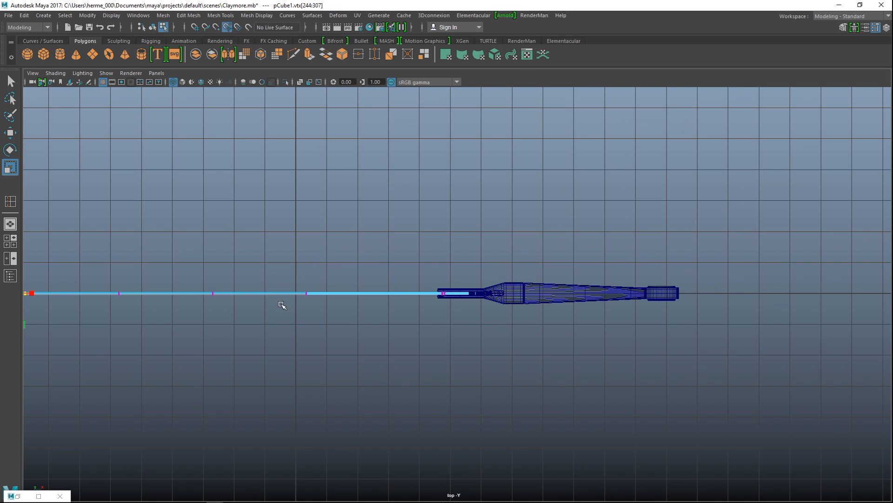
middle_click_drag(229, 361, 457, 350, "alt")
scroll(368, 355, "up", 3)
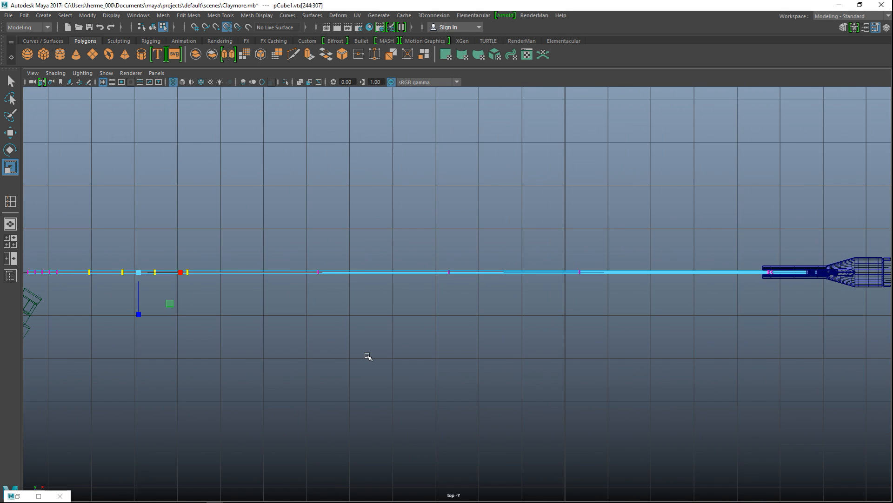
middle_click_drag(296, 365, 485, 369, "alt")
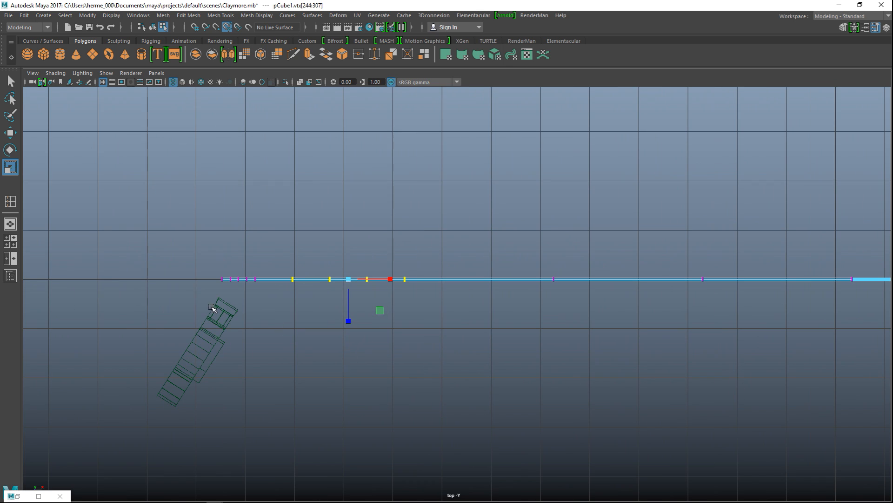
left_click_drag(159, 252, 448, 346)
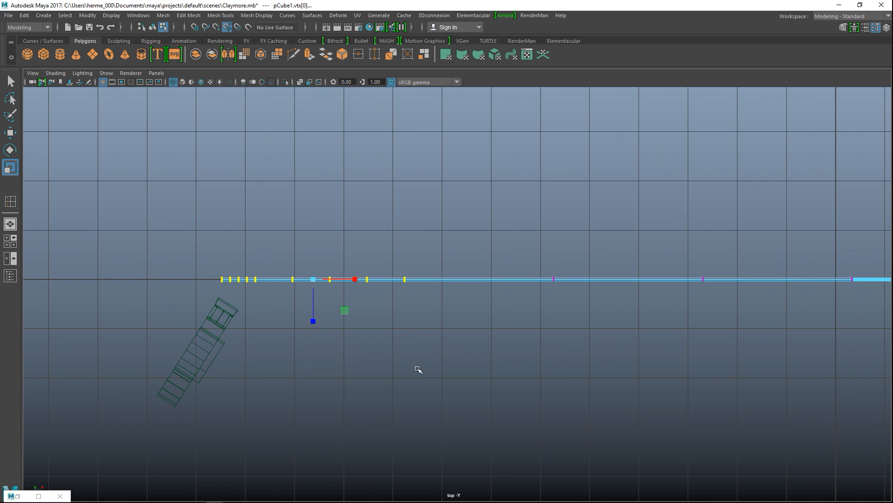
key("b")
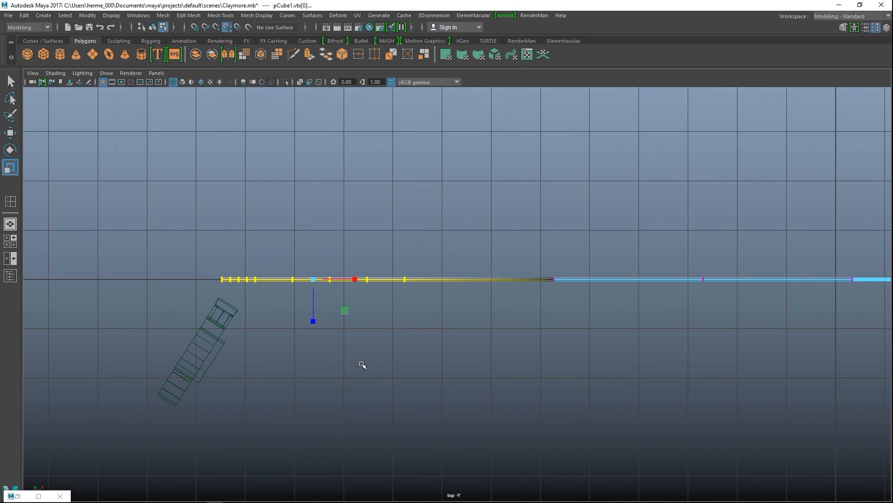
middle_click_drag(378, 347, 601, 379)
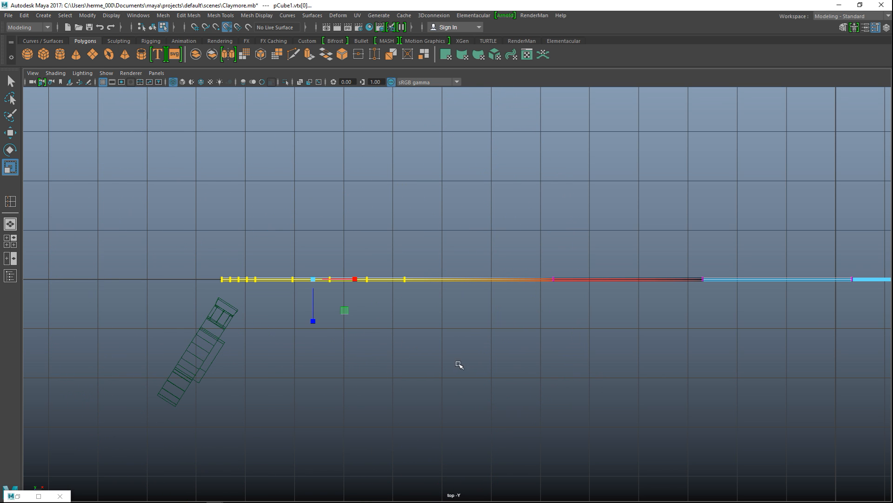
left_click(313, 321)
left_click_drag(314, 317, 315, 299)
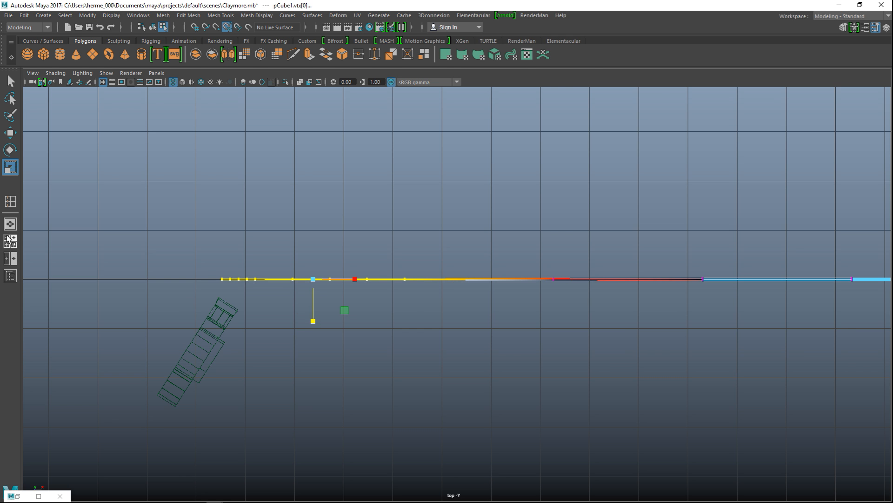
- Return to the perspective view, switch the blade to object mode and smooth its mesh with 1 division
key("space")
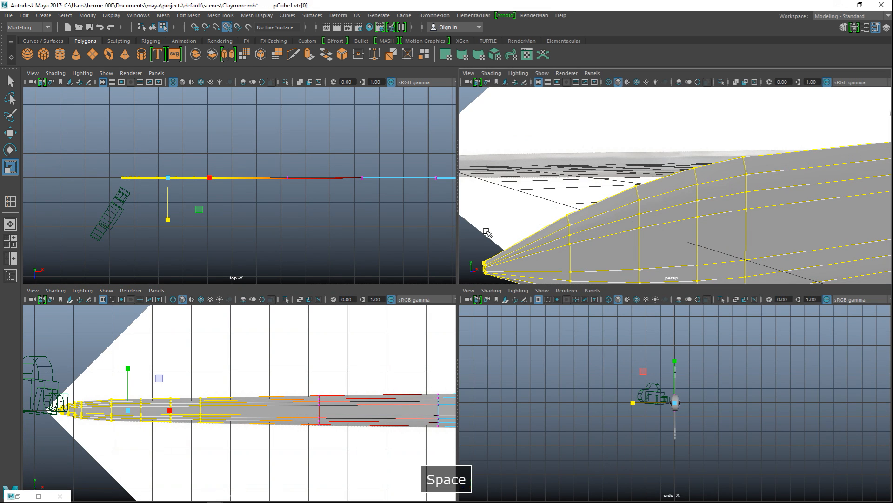
scroll(511, 235, "down", 5)
left_click(514, 241)
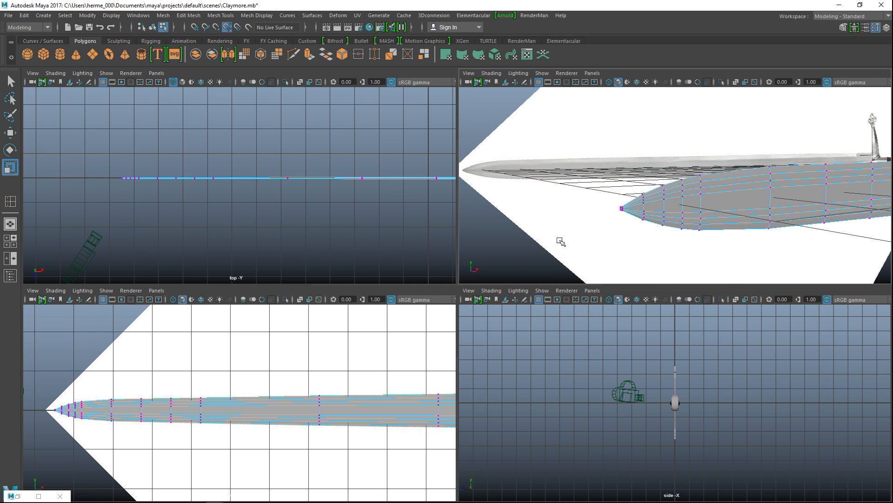
left_click_drag(568, 249, 572, 249, "alt")
key("space")
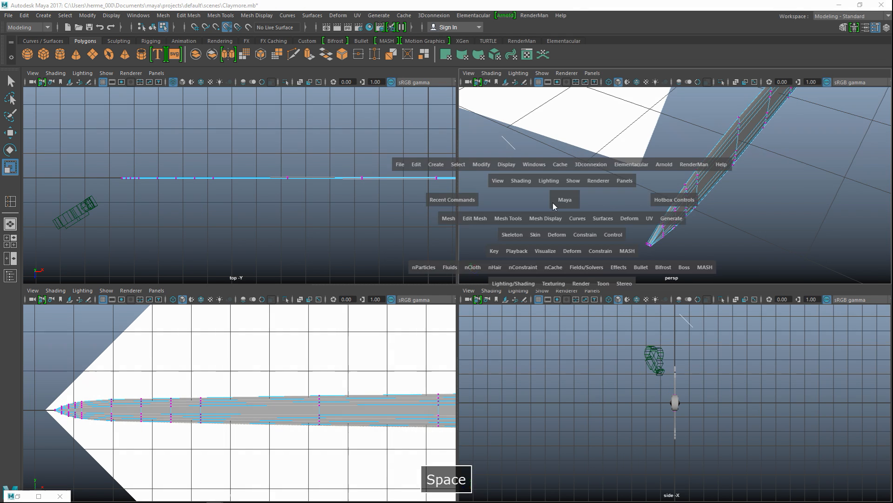
scroll(596, 273, "up", 5)
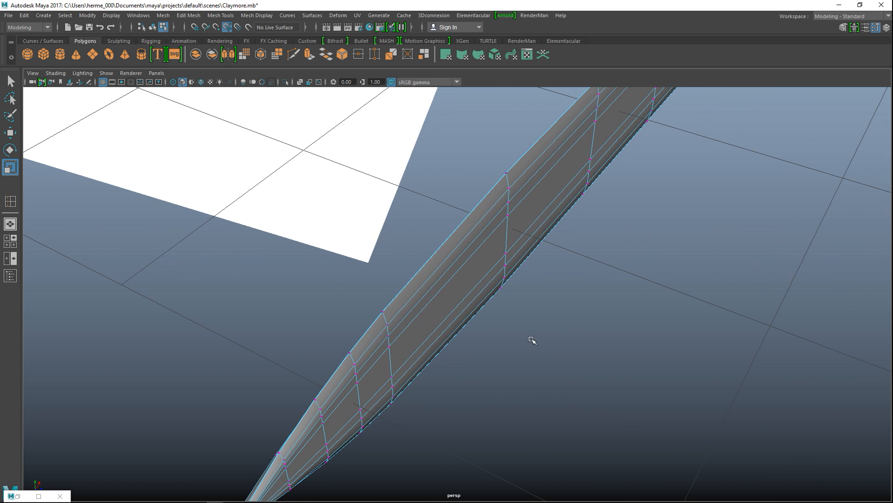
scroll(535, 316, "down", 5)
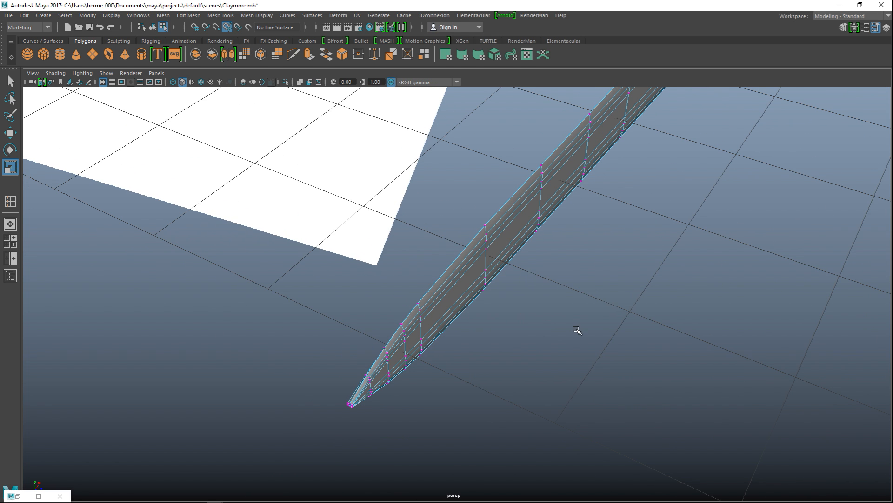
left_click_drag(569, 326, 559, 310, "alt")
right_click_drag(552, 233, 590, 215)
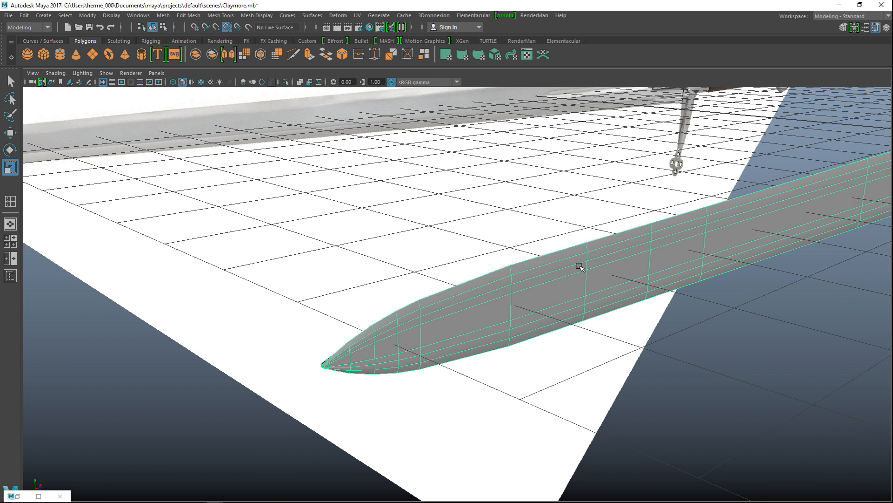
left_click(164, 15)
left_click(186, 102)
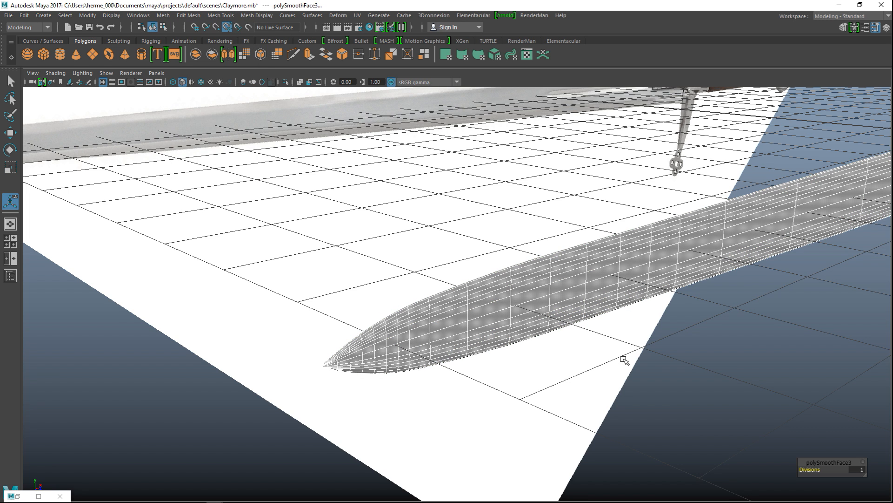
left_click(659, 361)
- Examine the smoothed blade and the complete claymore from several angles beside the reference image
middle_click_drag(732, 349, 297, 321, "alt")
scroll(570, 345, "down", 5)
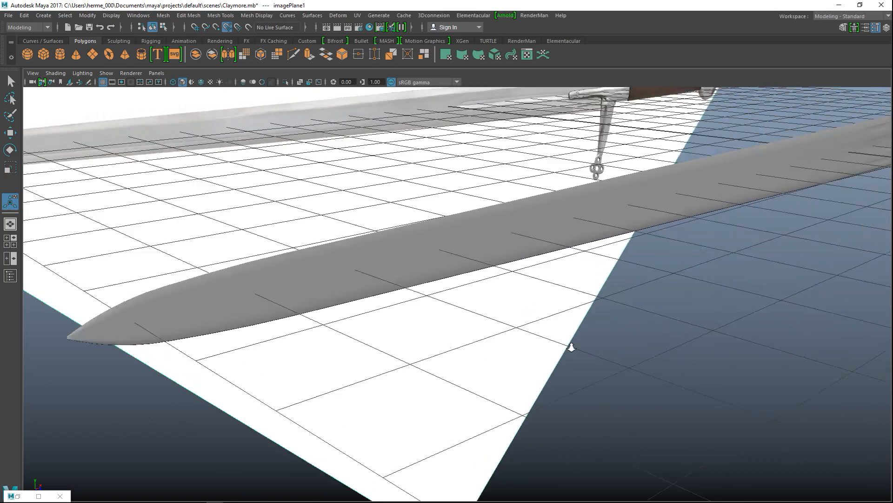
middle_click_drag(700, 328, 365, 367, "alt")
left_click_drag(621, 328, 631, 355, "alt")
middle_click_drag(641, 343, 484, 415, "alt")
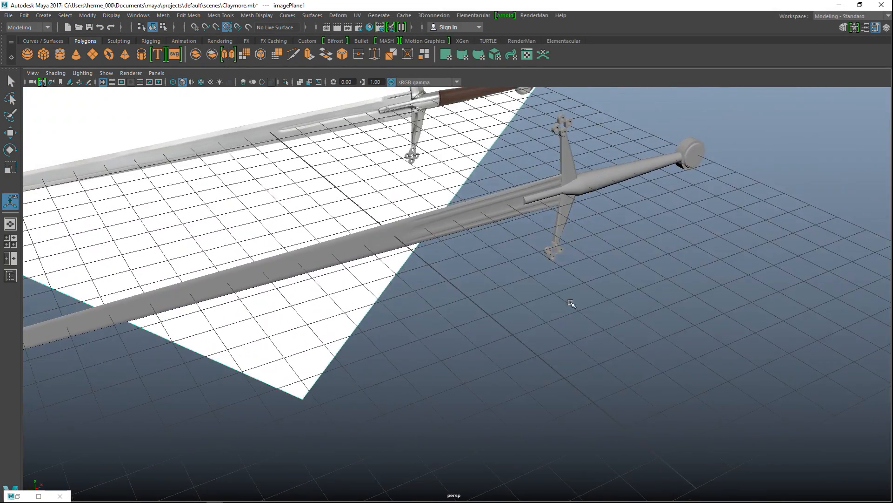
scroll(605, 311, "down", 3)
scroll(628, 314, "up", 2)
scroll(625, 280, "up", 1)
middle_click_drag(627, 315, 640, 360, "alt")
left_click_drag(652, 362, 611, 351, "alt")
middle_click_drag(620, 359, 605, 345, "alt")
left_click_drag(605, 345, 614, 374, "alt")
scroll(610, 363, "down", 3)
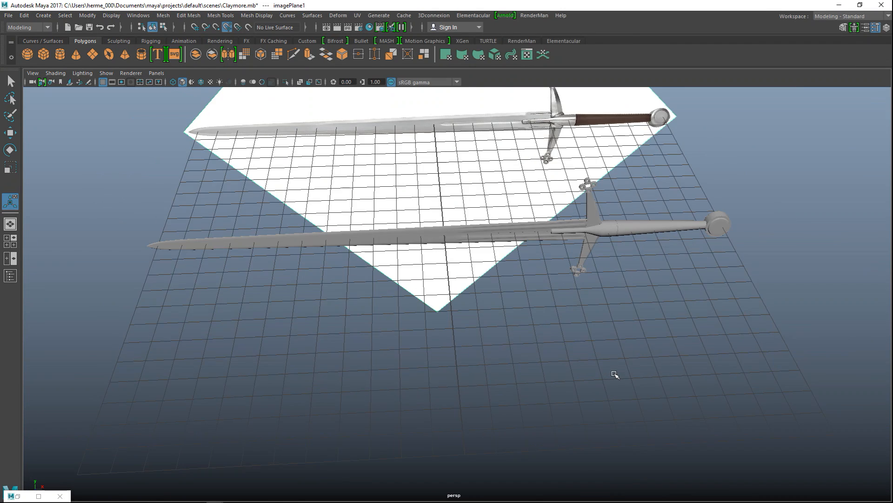
scroll(614, 374, "down", 3)
left_click_drag(188, 230, 687, 362)
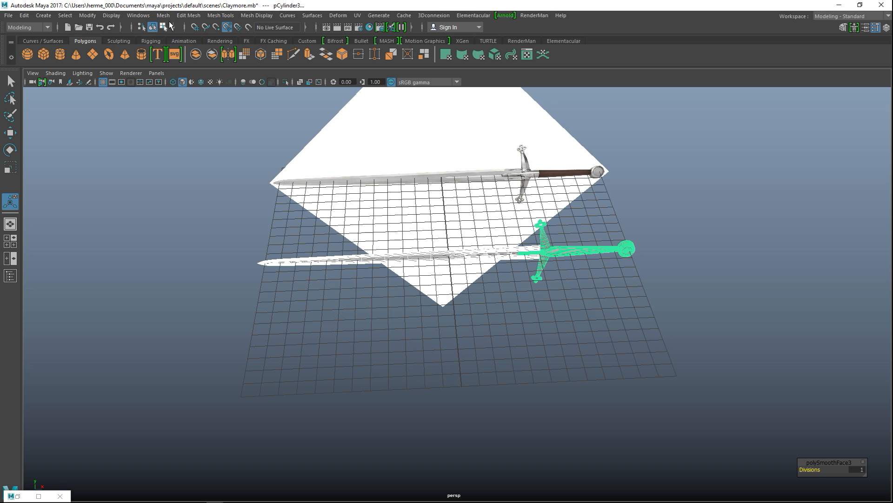
left_click(346, 349)
scroll(524, 372, "up", 4)
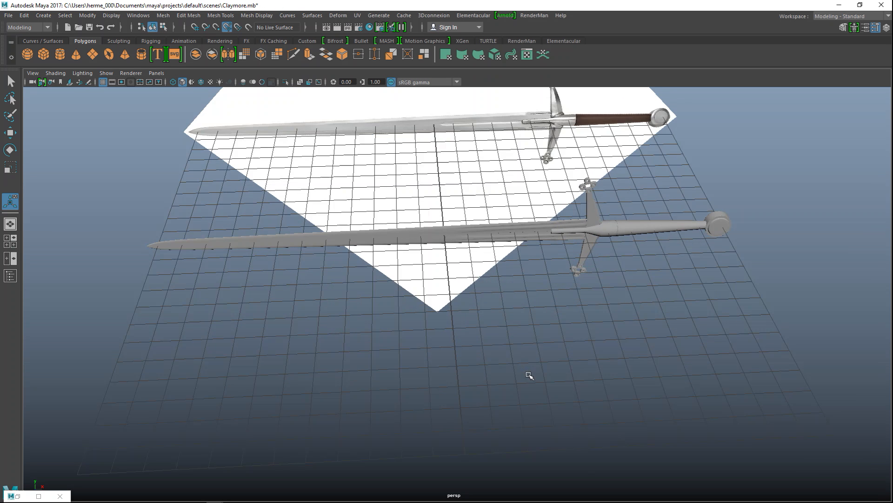
- Select the combined hilt mesh and separate it into individual pieces
middle_click_drag(545, 345, 578, 346, "alt")
scroll(577, 324, "up", 1)
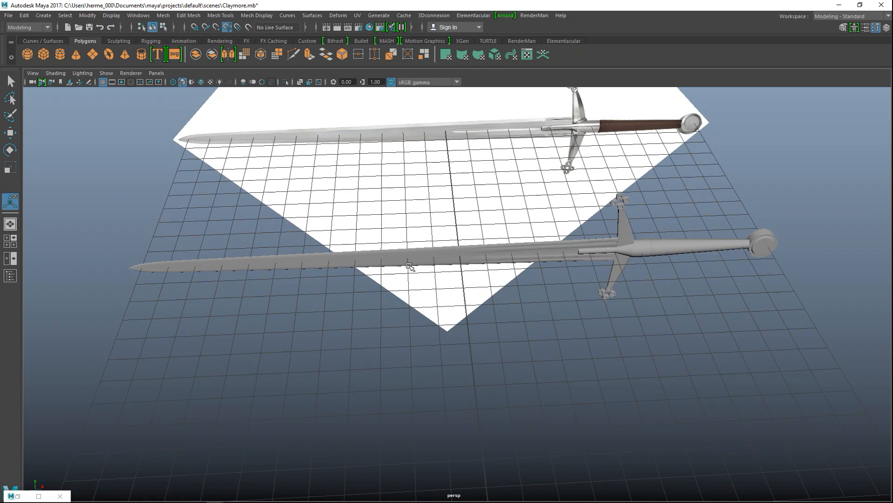
left_click(396, 257)
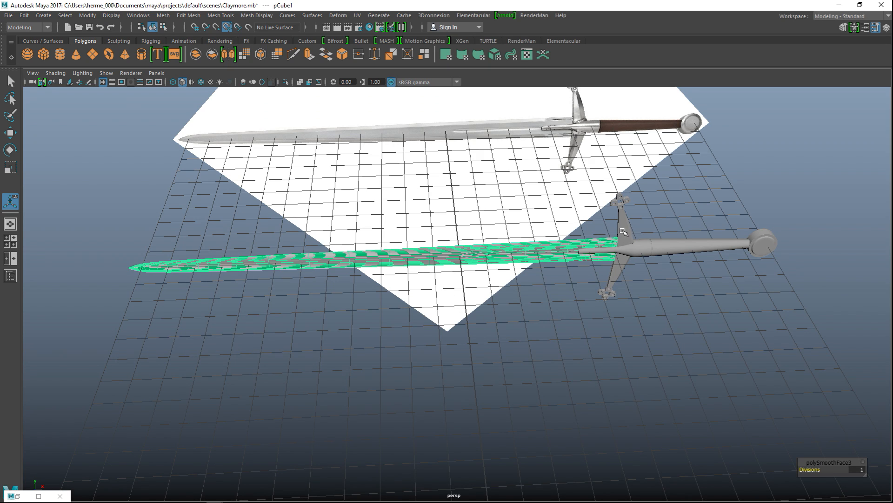
left_click(625, 225)
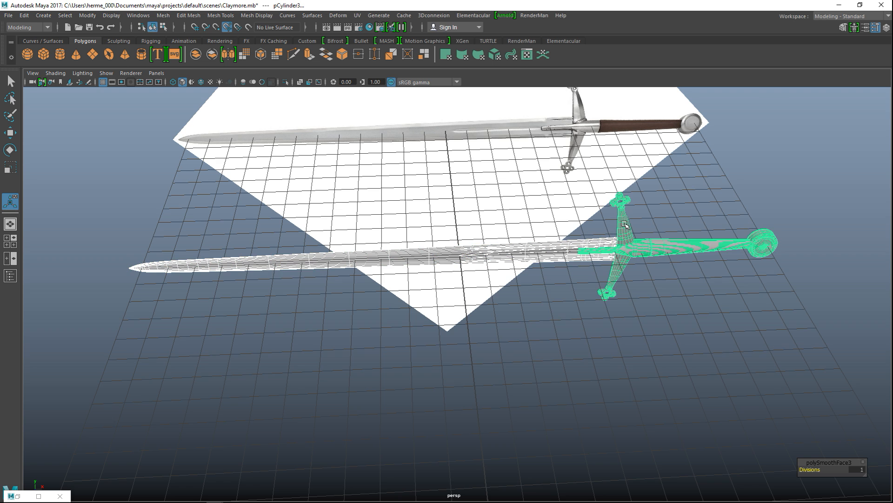
left_click(738, 309)
left_click(703, 246)
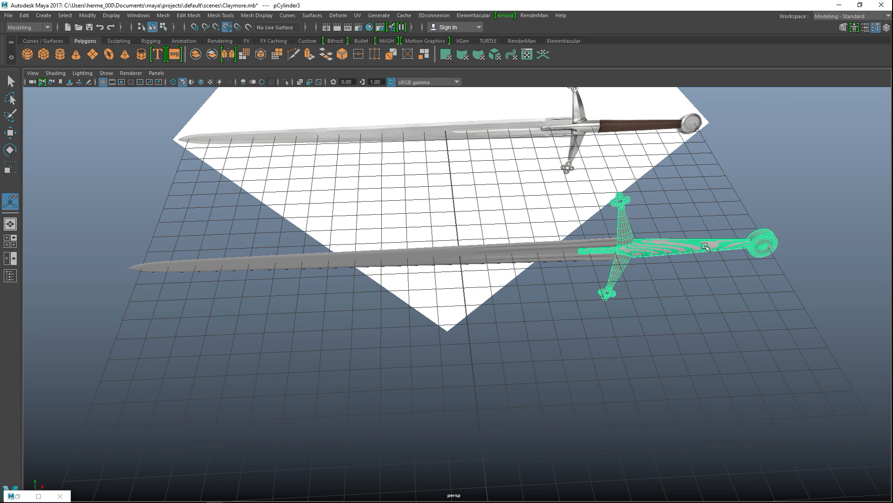
left_click(164, 16)
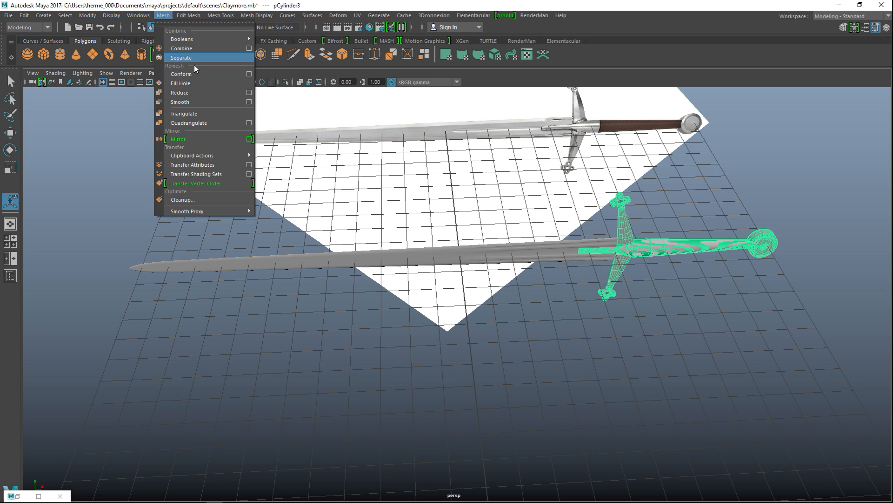
left_click(197, 58)
left_click(741, 290)
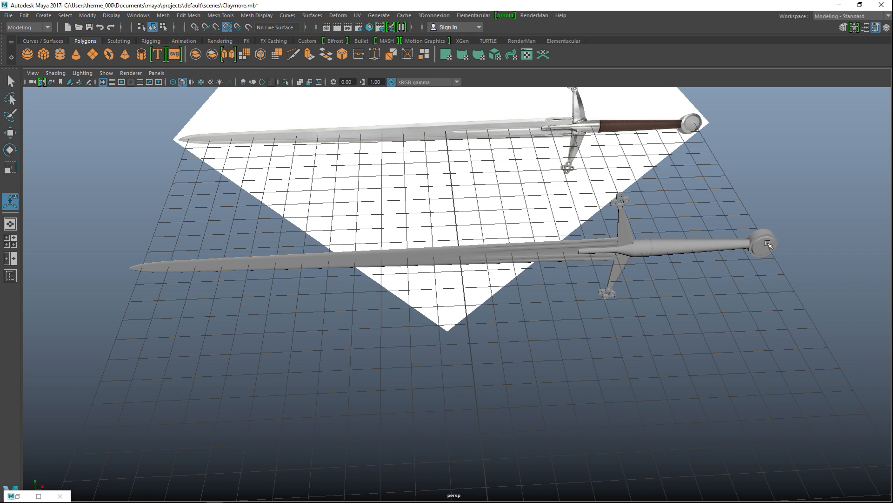
- Assign a new Lambert material to the pommel, blade and crossguard together, and set its color to red
left_click(769, 244)
left_click(491, 251, "shift")
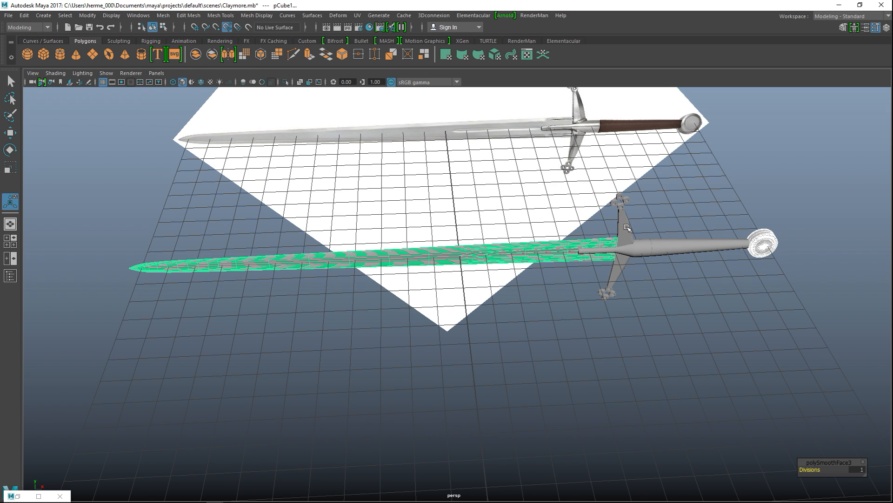
left_click(628, 227, "shift")
right_click_drag(628, 229, 633, 463)
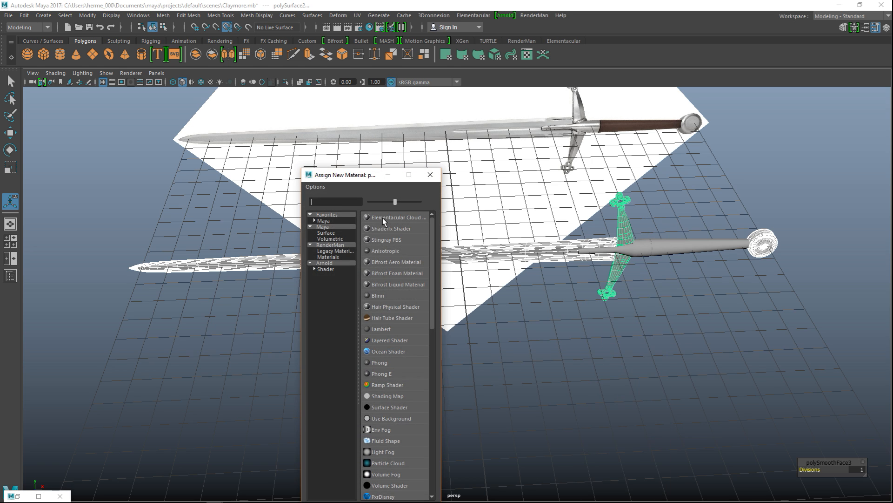
left_click(339, 202)
type("la")
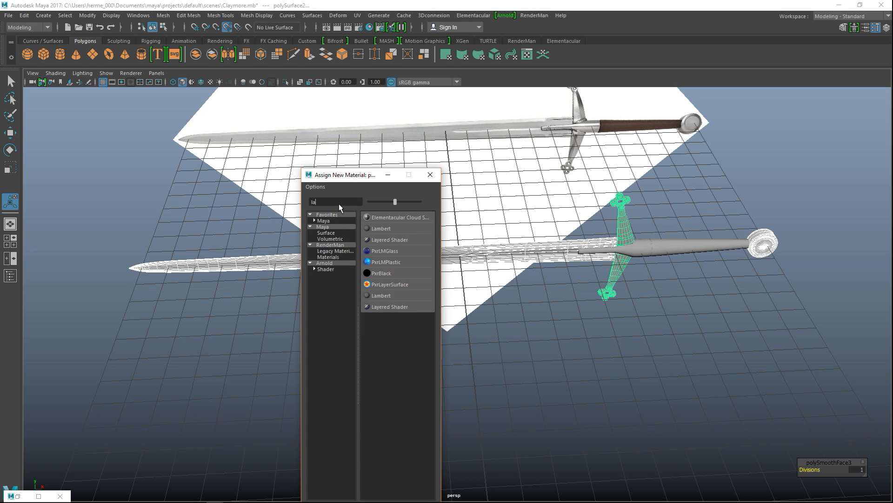
left_click(381, 228)
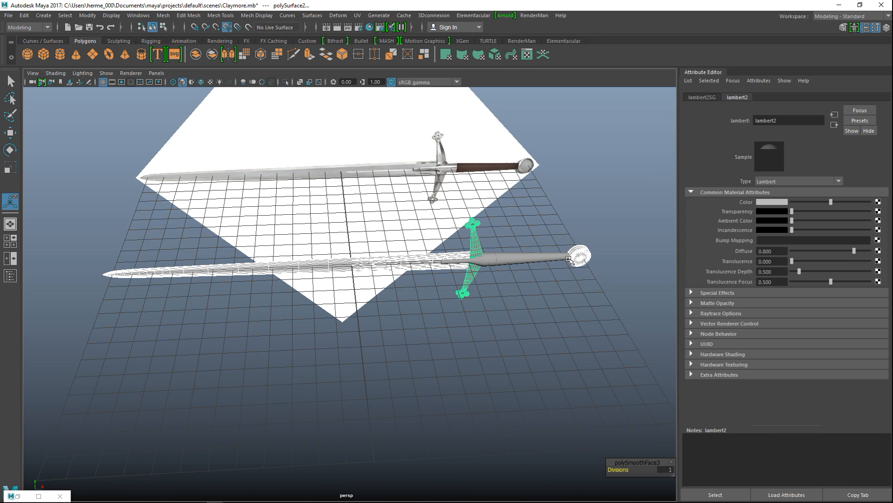
left_click(769, 204)
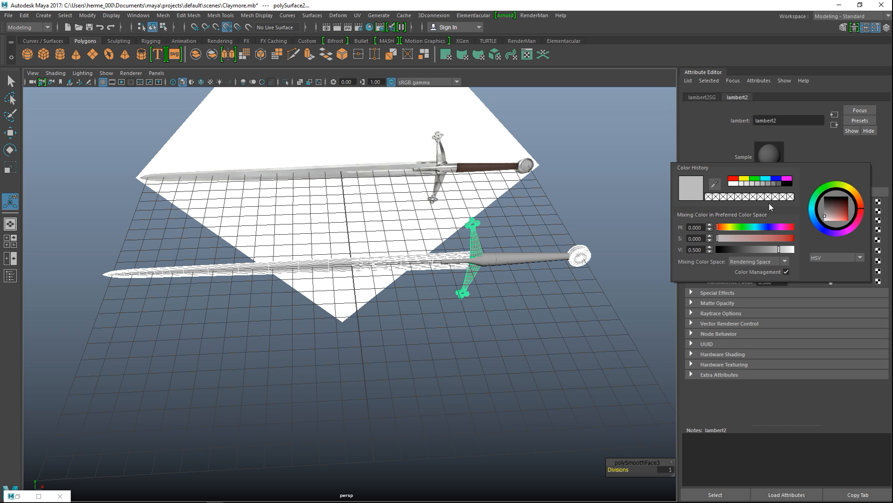
left_click(733, 179)
- Assign a separate new Lambert material to the handle and set its color to yellow
scroll(526, 322, "up", 3)
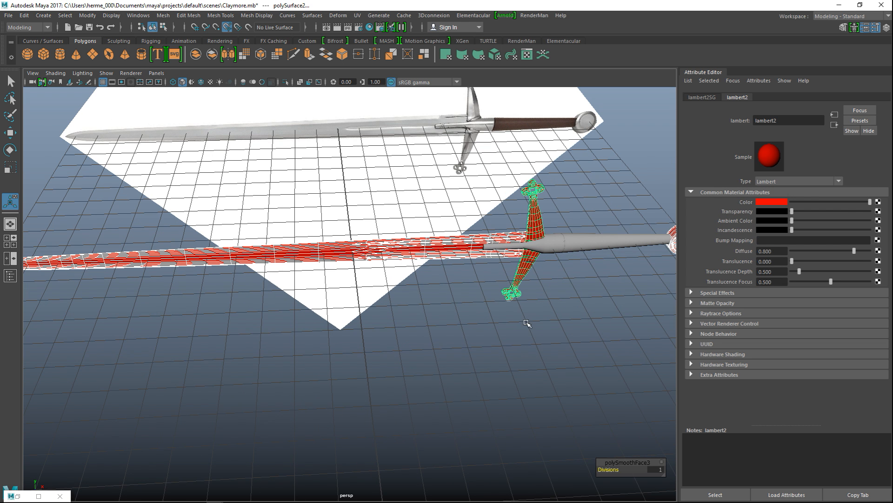
left_click_drag(527, 344, 349, 350, "alt")
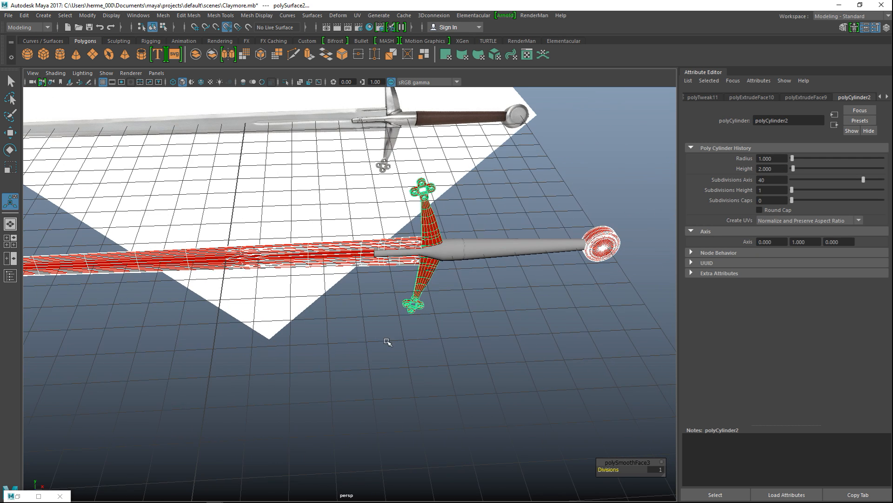
scroll(403, 353, "up", 2)
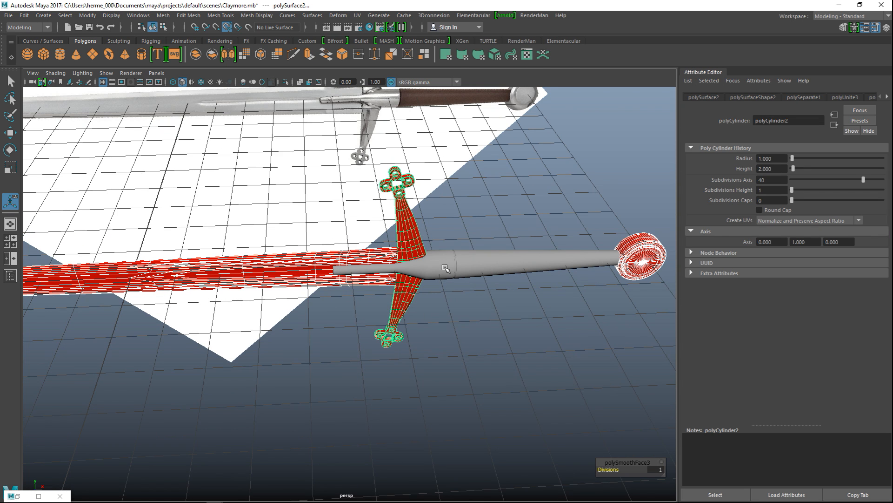
left_click(469, 268)
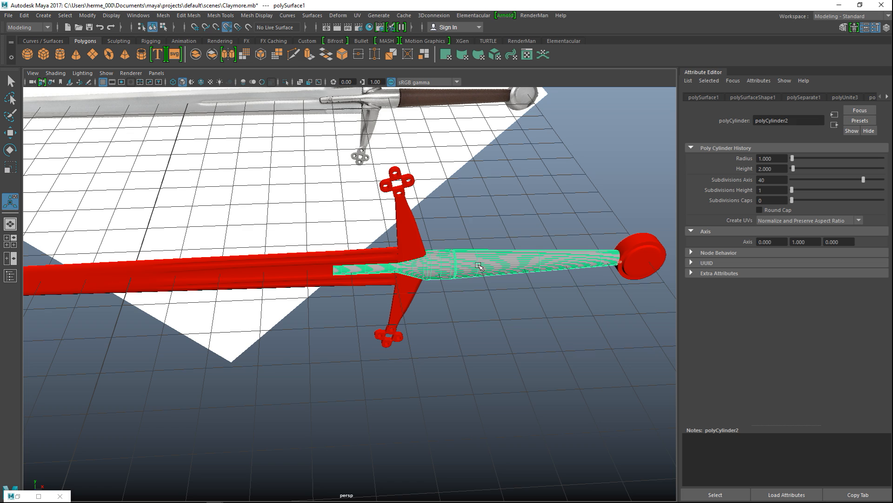
right_click_drag(470, 262, 460, 431)
left_click(370, 233)
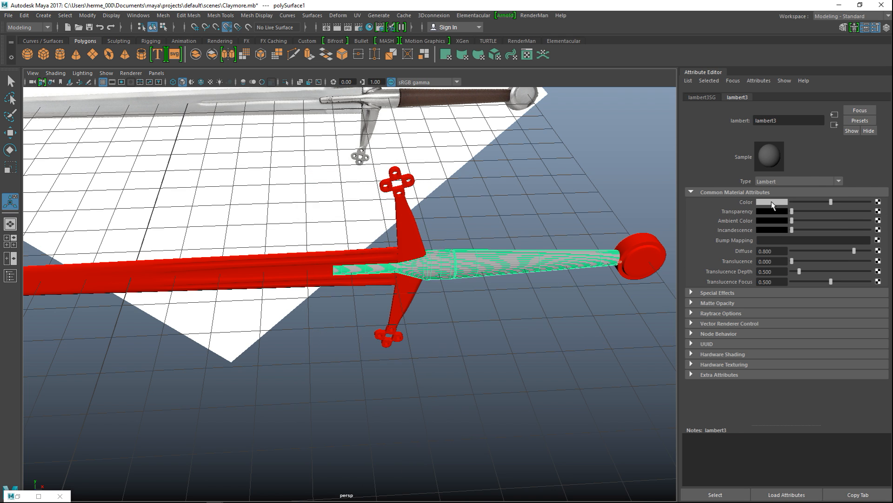
left_click(772, 203)
left_click(744, 182)
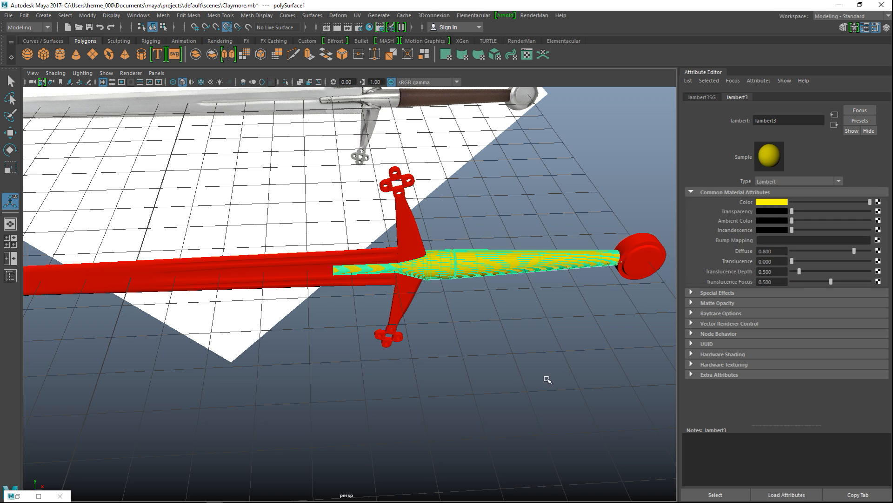
left_click(501, 376)
- Examine the handle and its groove near the crossguard up close against the reference image, with the handle selected
scroll(500, 372, "up", 2)
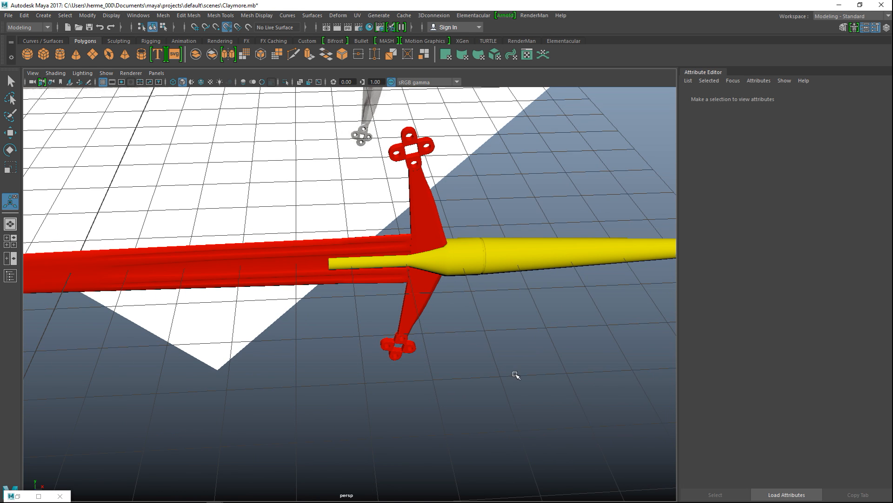
mouse_move(520, 374)
middle_mouse_down("alt")
mouse_move(311, 386)
mouse_move(318, 377)
middle_mouse_up("alt")
mouse_move(451, 329)
middle_mouse_down("alt")
mouse_move(385, 339)
mouse_move(360, 359)
middle_mouse_up("alt")
scroll(399, 355, "up", 5)
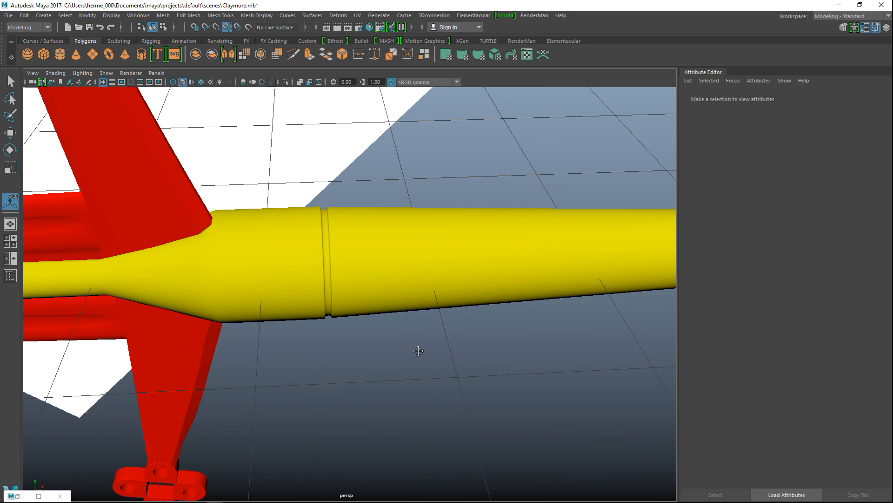
middle_click_drag(417, 351, 306, 350, "alt")
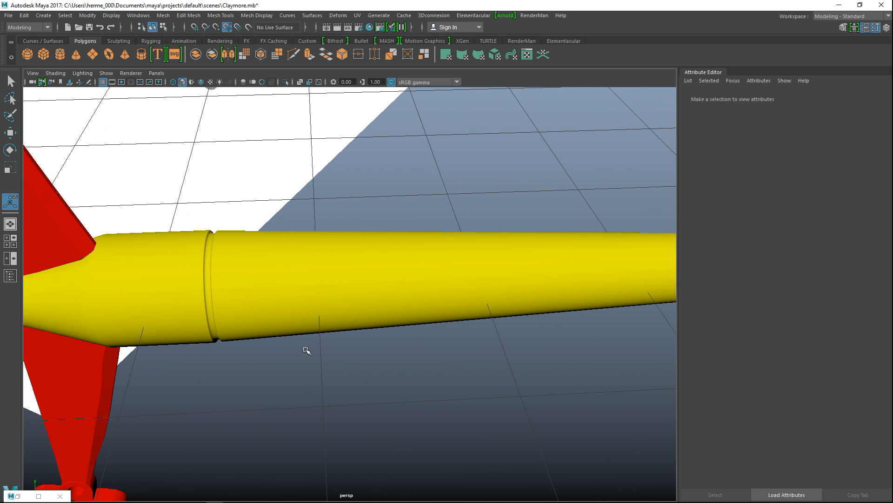
left_click(259, 290)
left_click_drag(259, 290, 253, 306, "alt")
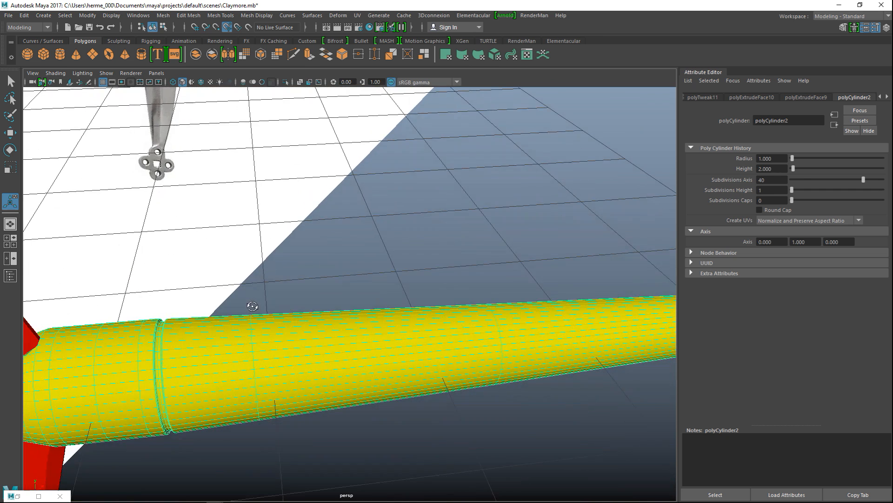
scroll(298, 321, "down", 3)
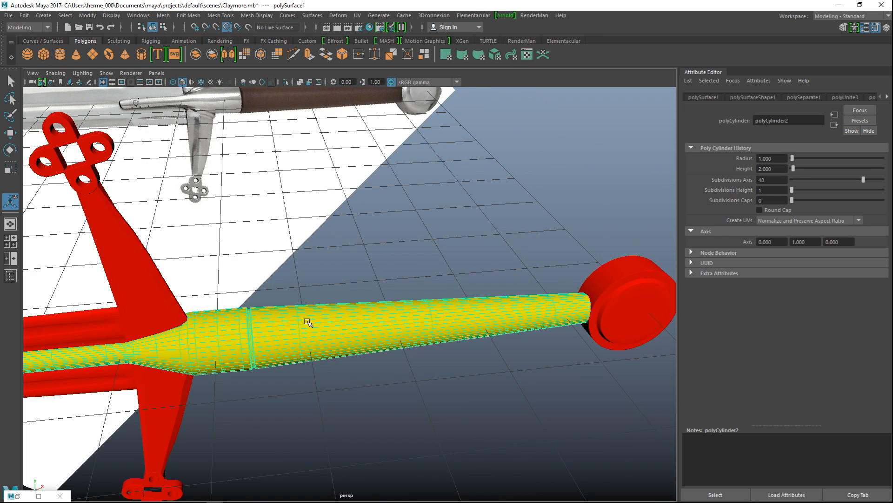
scroll(288, 326, "down", 2)
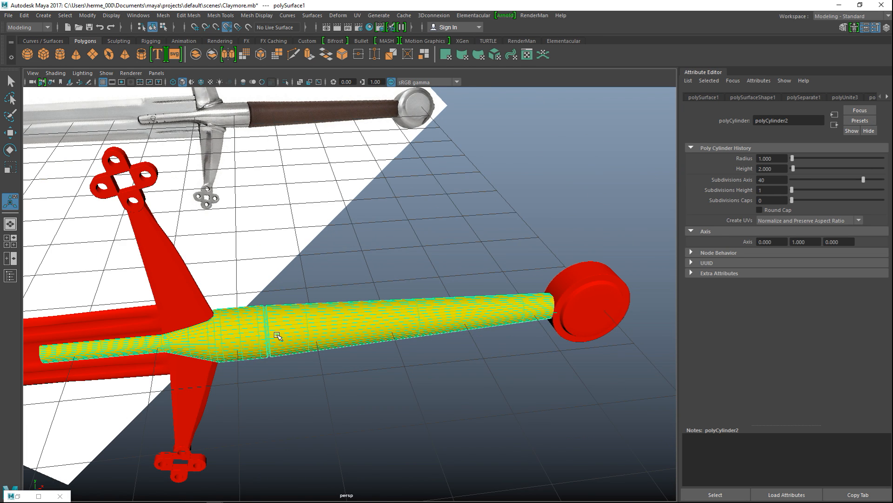
scroll(278, 335, "up", 2)
scroll(347, 324, "up", 2)
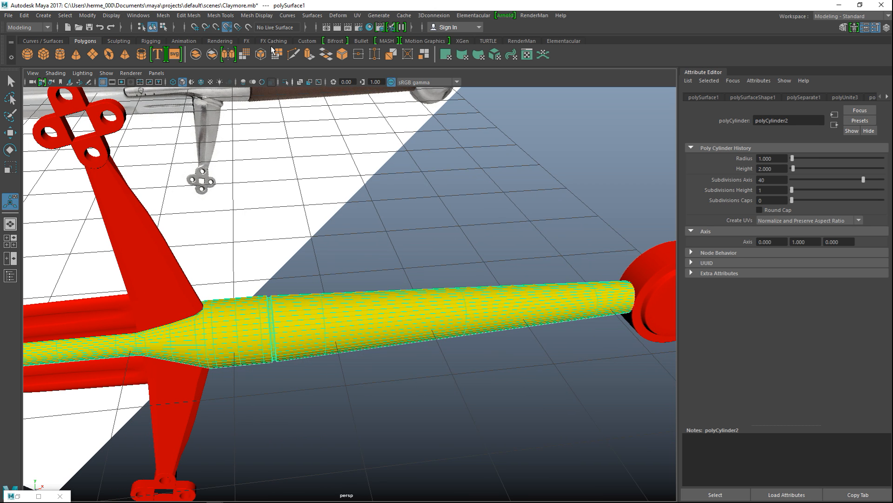
- Insert an edge loop around the handle close to the groove's pommel side, using Insert Edge Loop with equal distance from edge
left_click(179, 16)
mouse_move(220, 16)
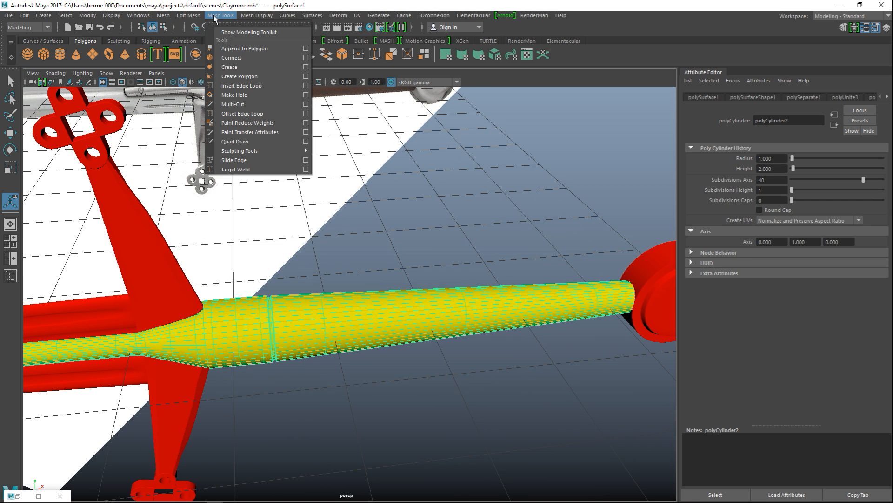
left_click(307, 87)
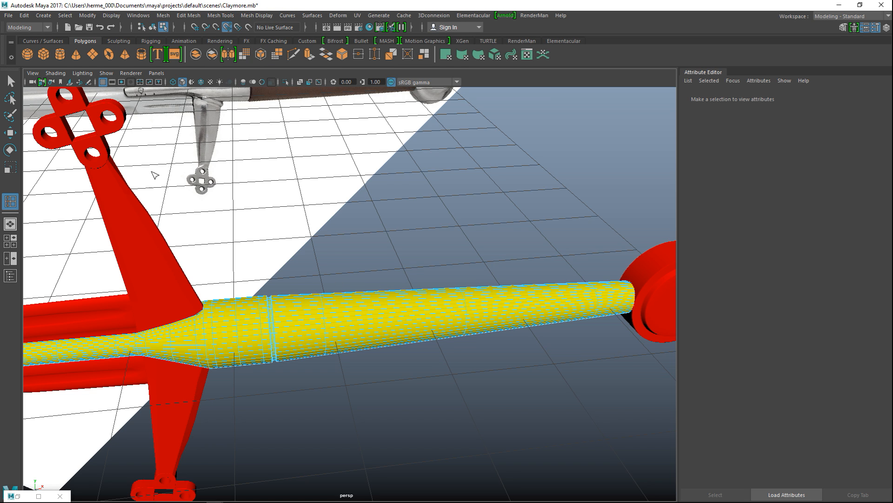
left_click(39, 495)
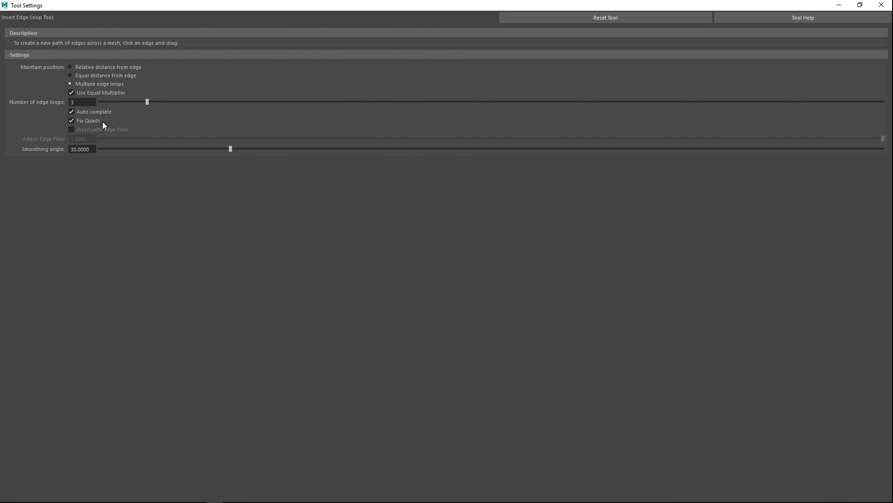
left_click(70, 76)
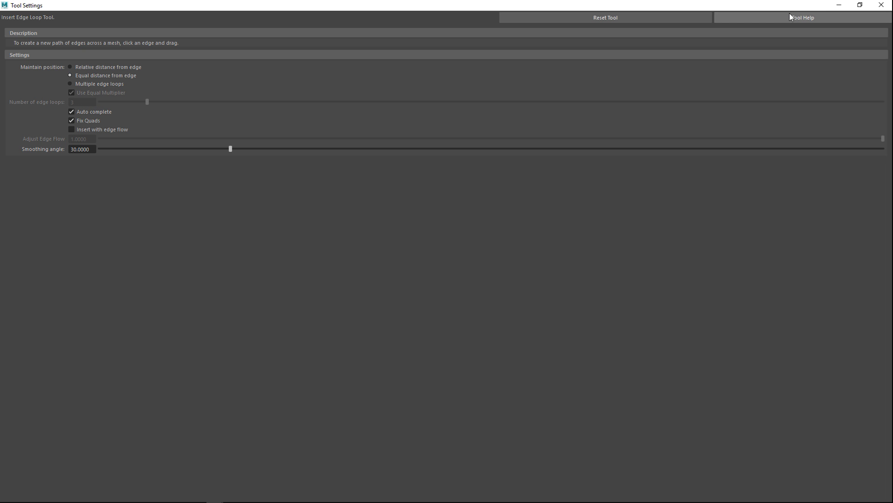
left_click(839, 6)
scroll(252, 353, "up", 6)
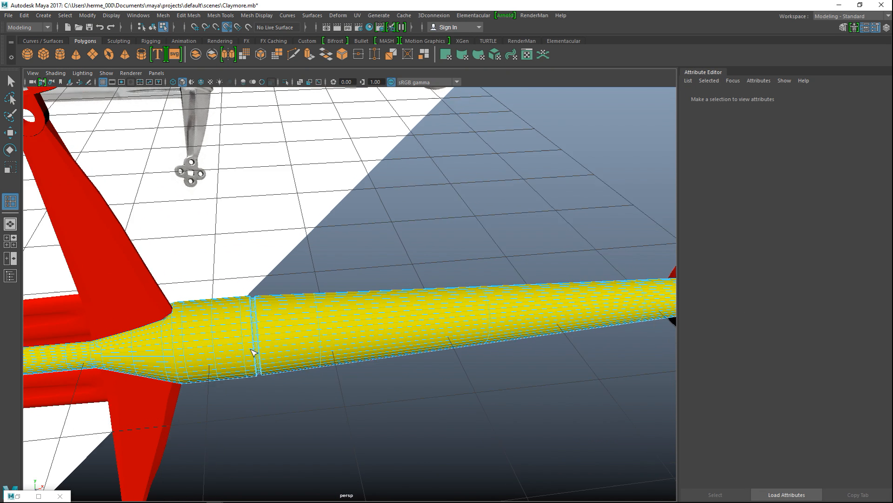
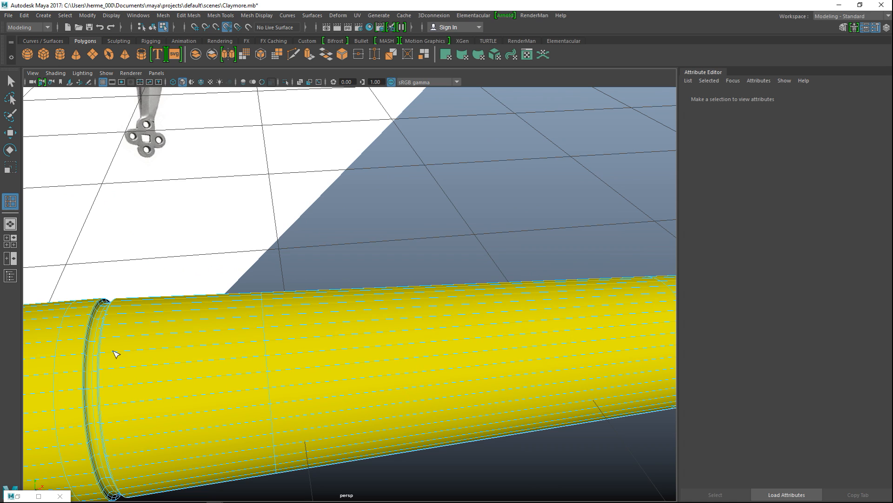
left_click(128, 370)
key("q")
- Select the narrow ring of faces beside the groove, show the model in wireframe, then extrude the ring and scale it slightly outward
right_click_drag(106, 347, 104, 251)
left_click(104, 343)
double_click(108, 334, "shift")
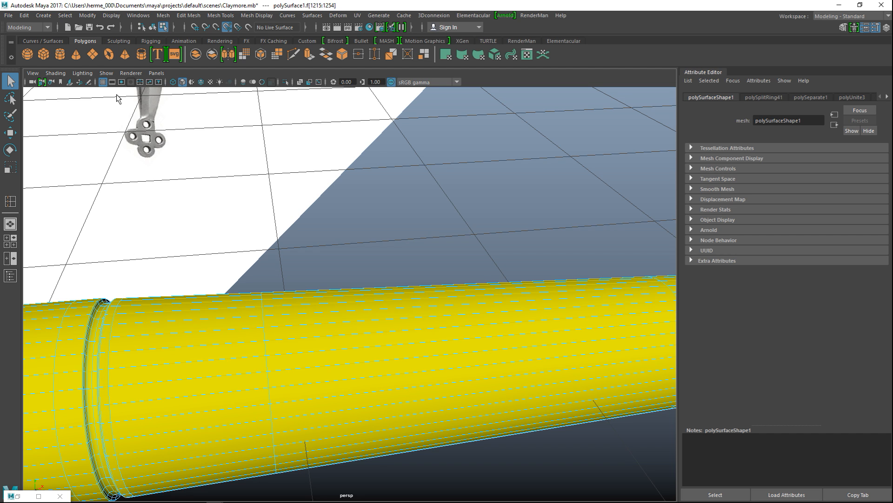
key("4")
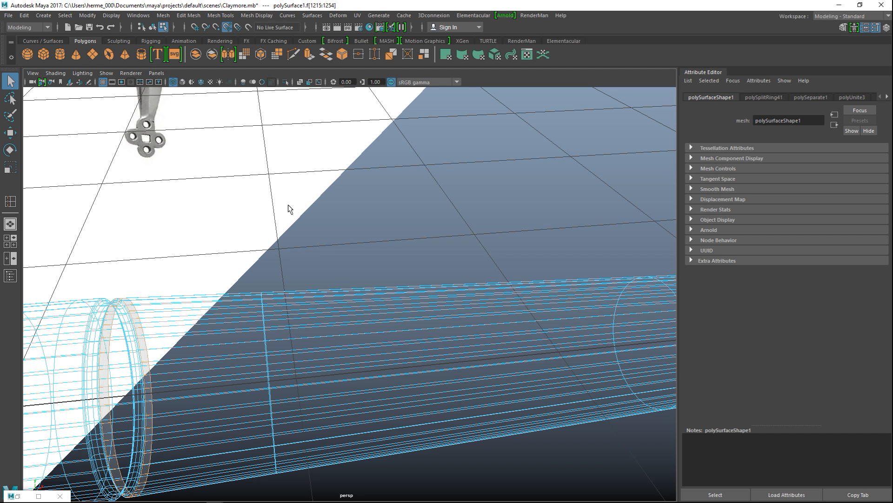
key("ctrl+e")
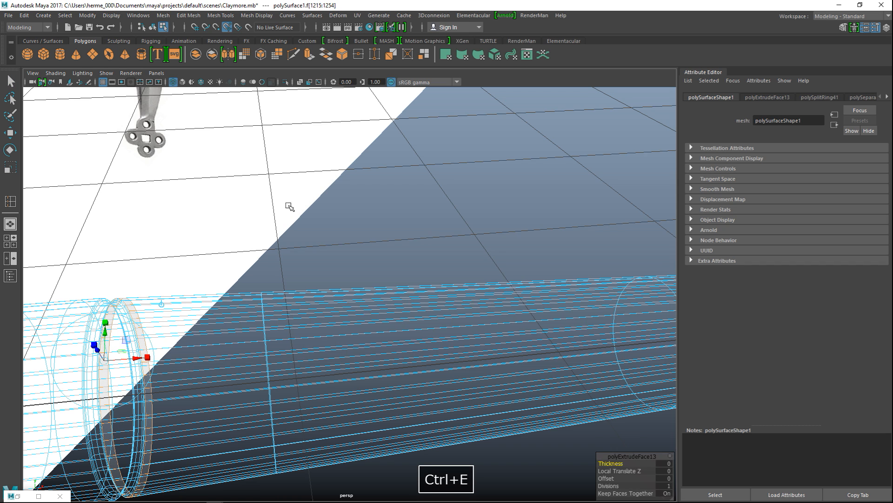
key("r")
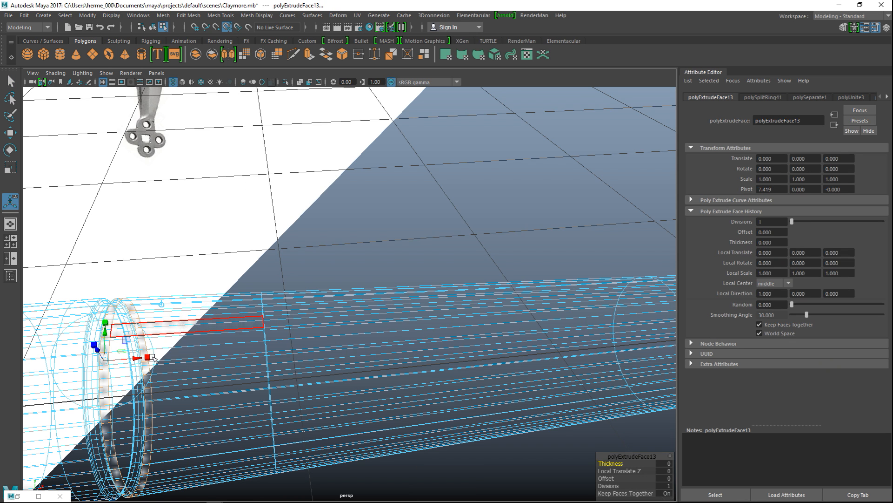
left_click_drag(129, 395, 136, 398)
left_click(231, 234)
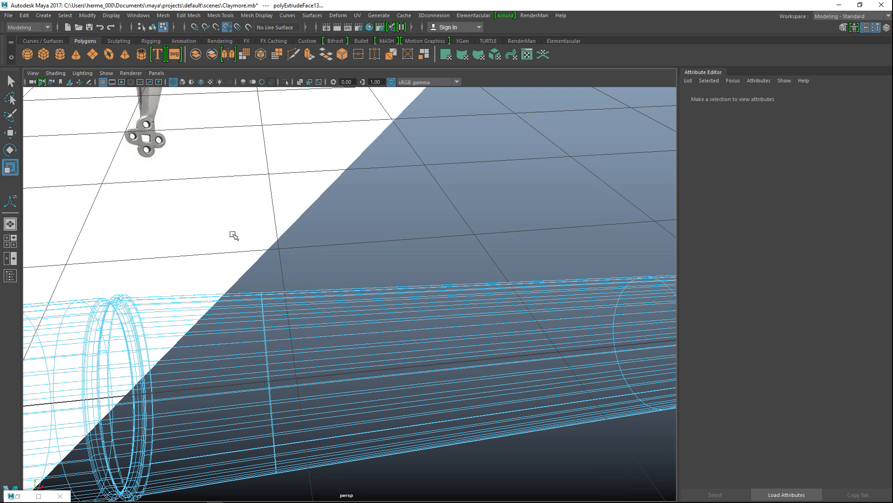
- Switch the perspective view from wireframe back to shaded display around the handle and crossguard
scroll(336, 247, "down", 6)
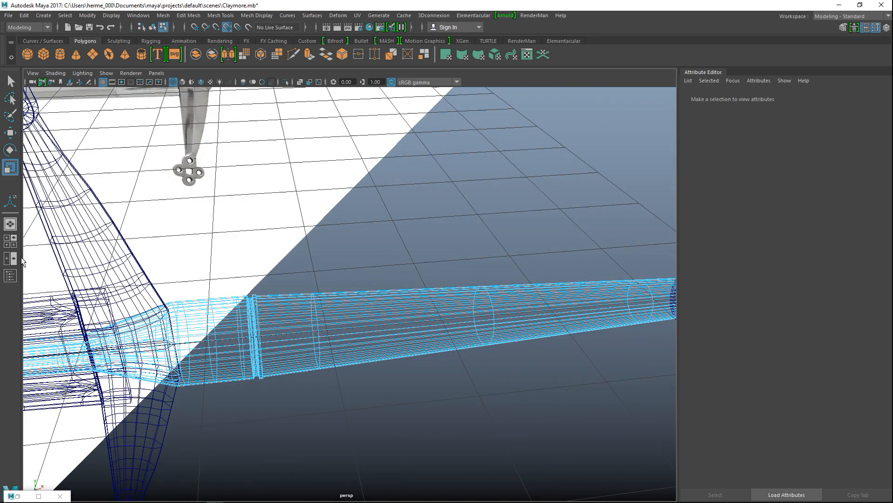
left_click(10, 241)
key("space")
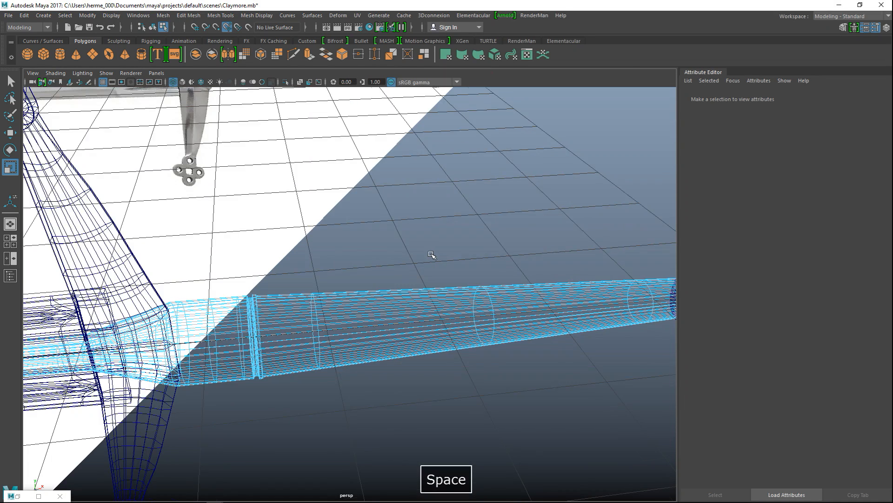
scroll(410, 255, "down", 5)
key("5")
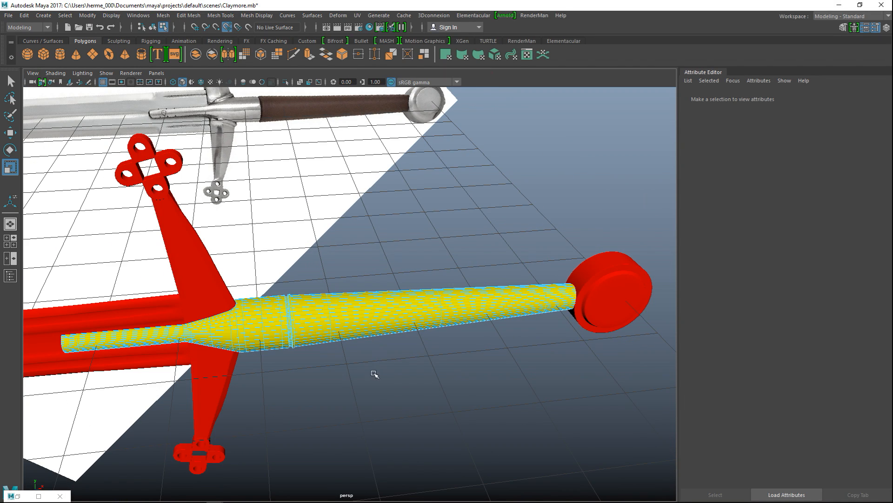
middle_click_drag(390, 380, 409, 355, "alt")
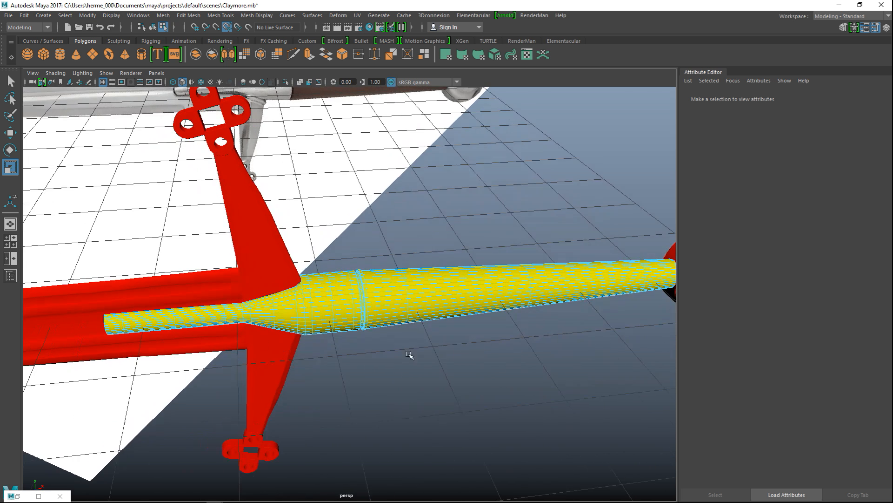
- In the front view, select the blade and crossguard in object mode and hide them
left_click(15, 242)
key("space")
key("a")
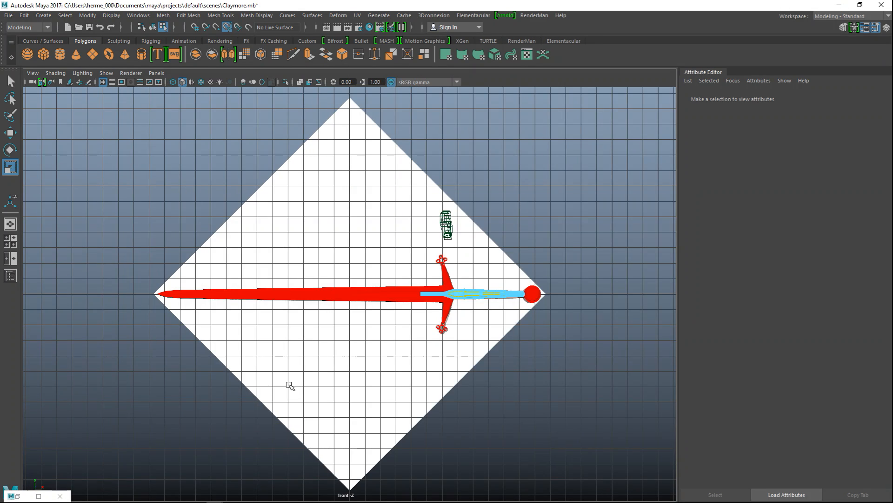
scroll(419, 395, "up", 4)
middle_click_drag(512, 397, 226, 356, "alt")
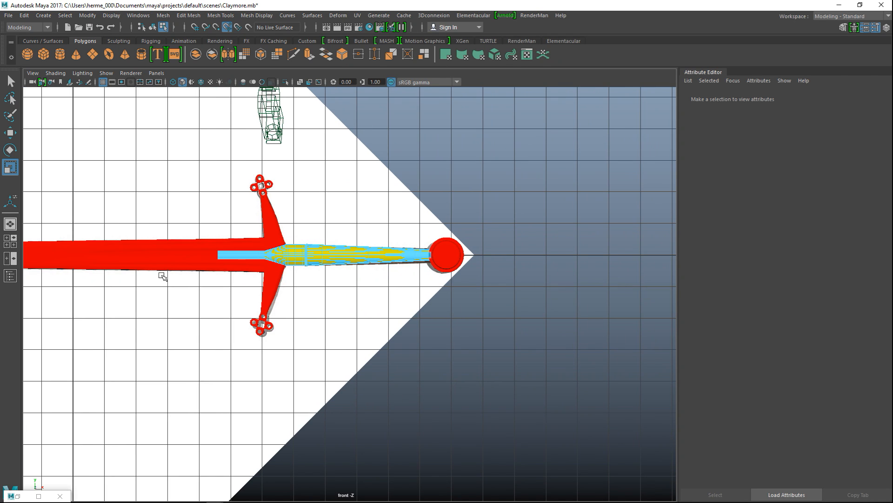
scroll(315, 329, "up", 3)
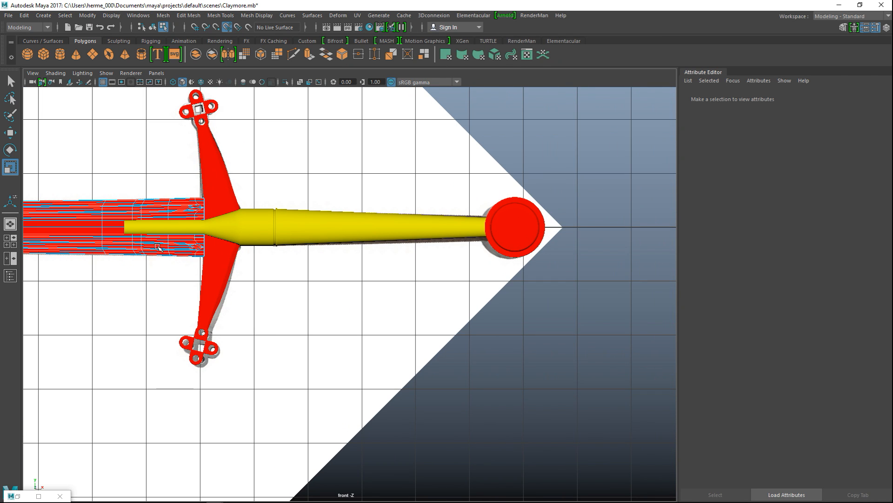
right_click_drag(270, 234, 285, 227)
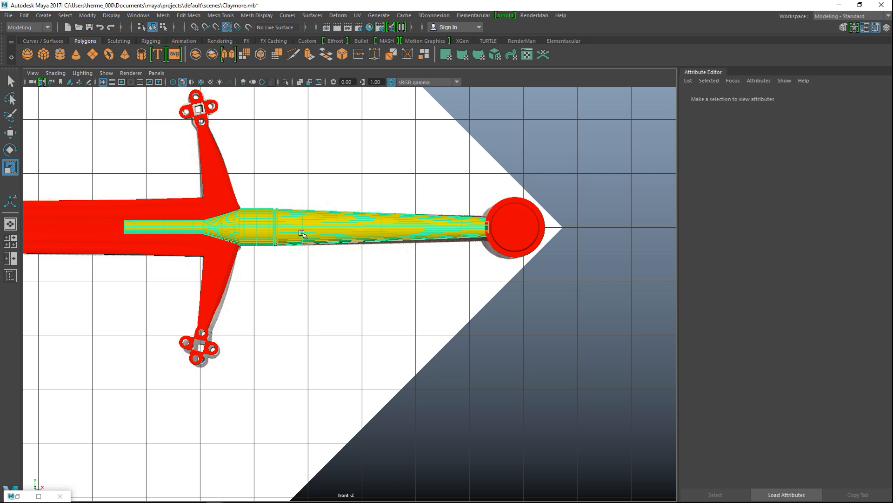
left_click(203, 255)
left_click(160, 212)
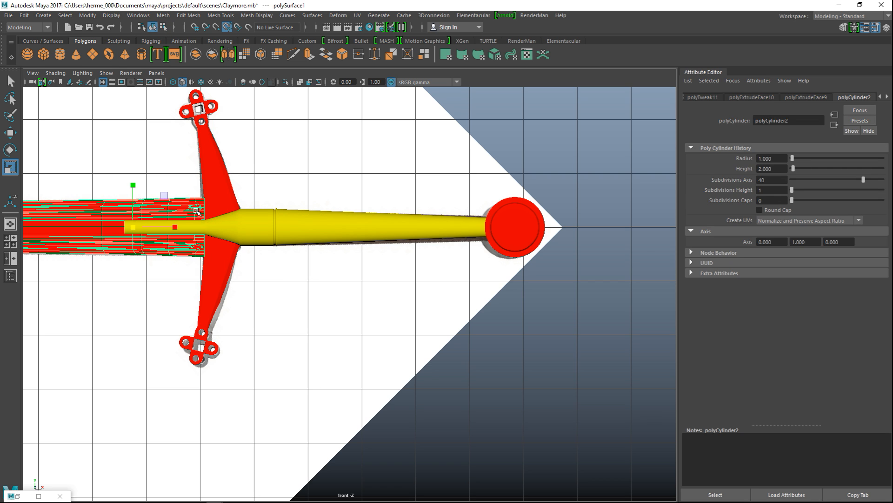
left_click(211, 185, "shift")
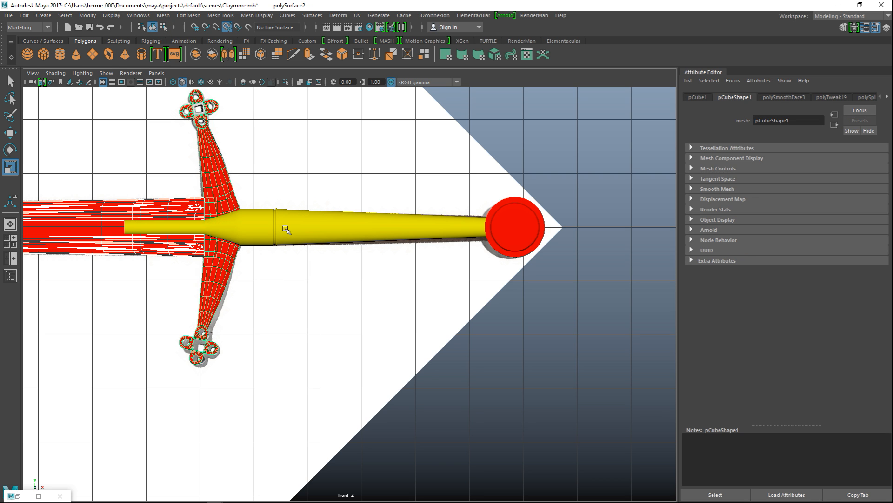
key("ctrl+h")
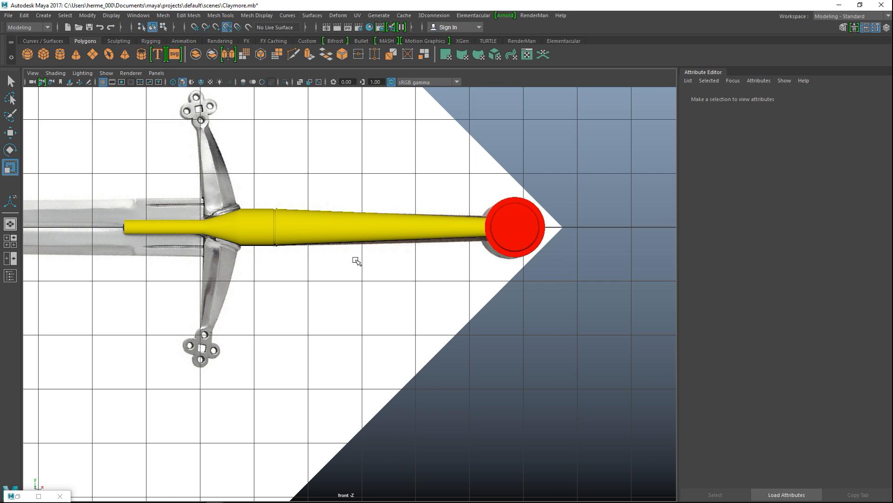
- Select the handle faces from the narrow blade-side end up to the groove and assign them a new Lambert material
scroll(326, 257, "up", 6)
left_click(414, 212)
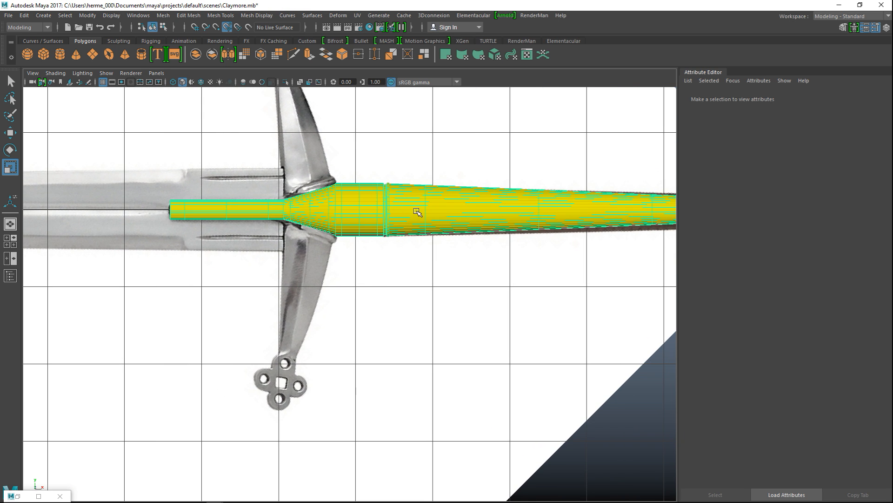
right_click_drag(420, 212, 371, 242)
left_click(140, 142)
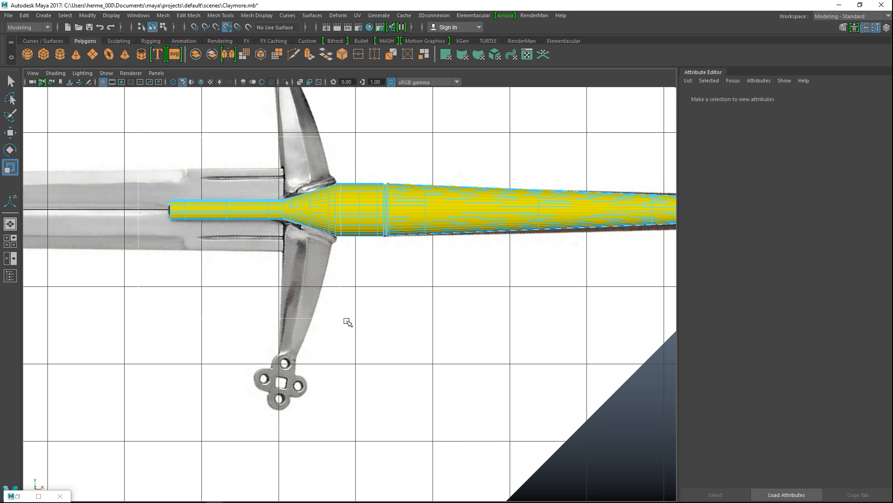
left_click_drag(384, 342, 385, 342)
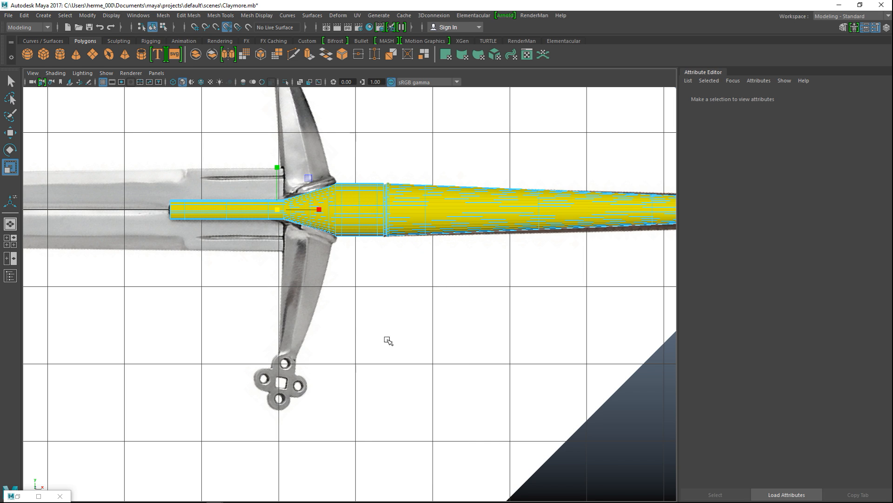
scroll(430, 262, "up", 5)
middle_click_drag(435, 249, 451, 392, "alt")
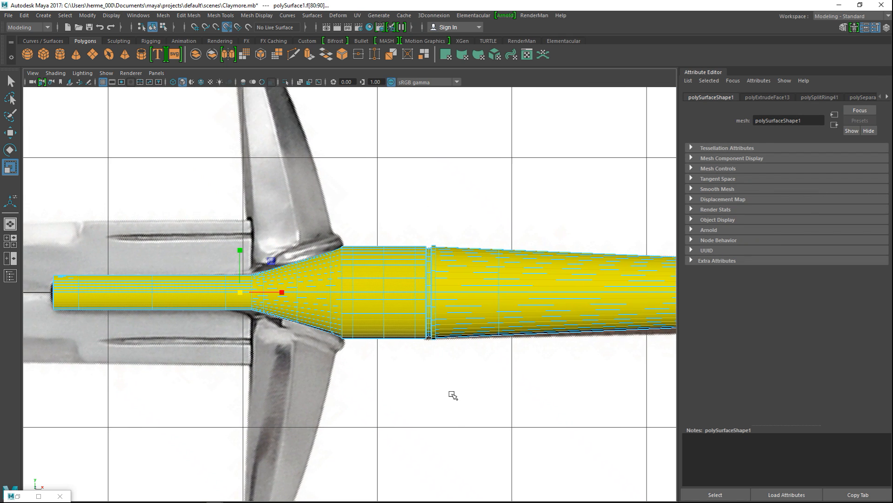
scroll(452, 387, "up", 4)
scroll(454, 387, "up", 1)
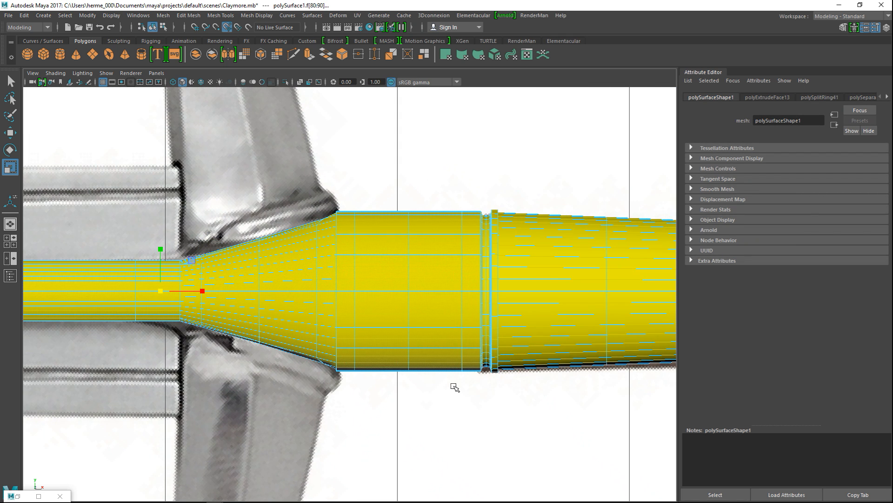
right_click(333, 281)
left_click(328, 463)
left_click(389, 229)
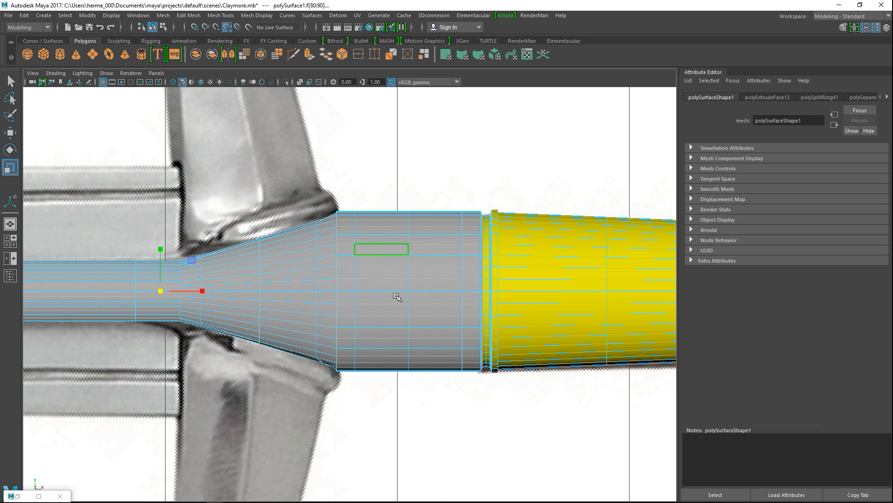
- Return to the full perspective view and show all hidden objects
left_click(10, 223)
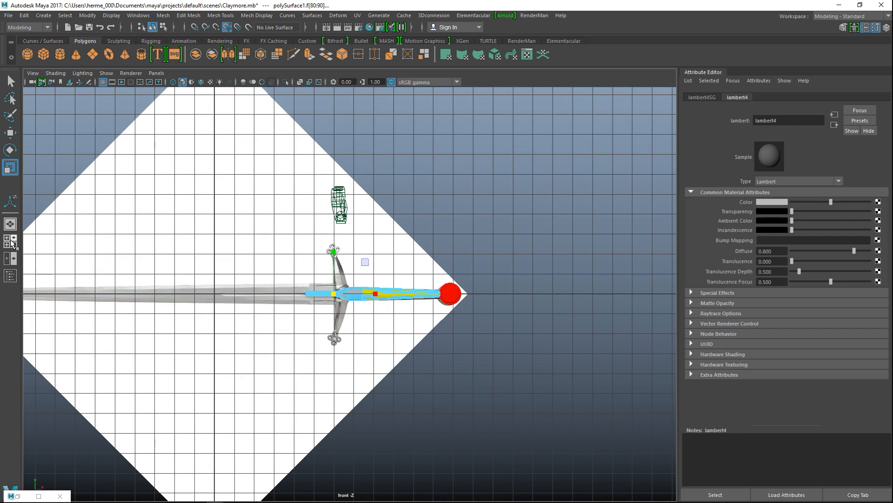
left_click(12, 243)
key("space")
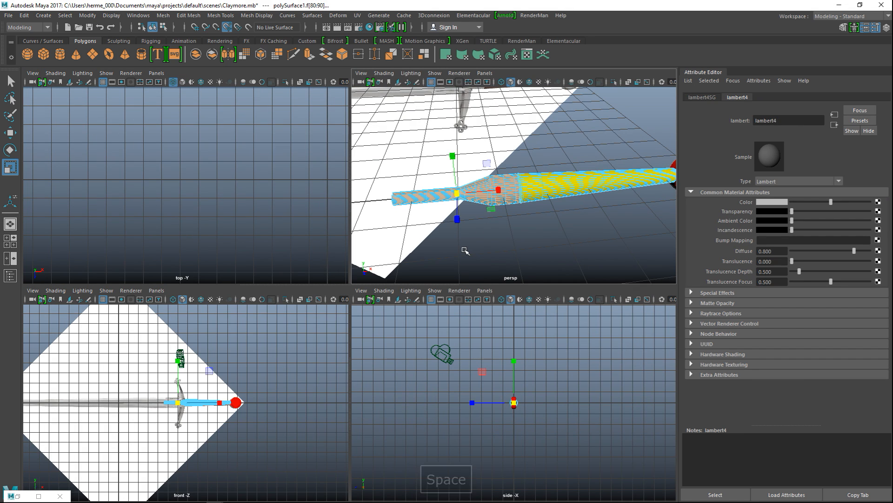
key("space")
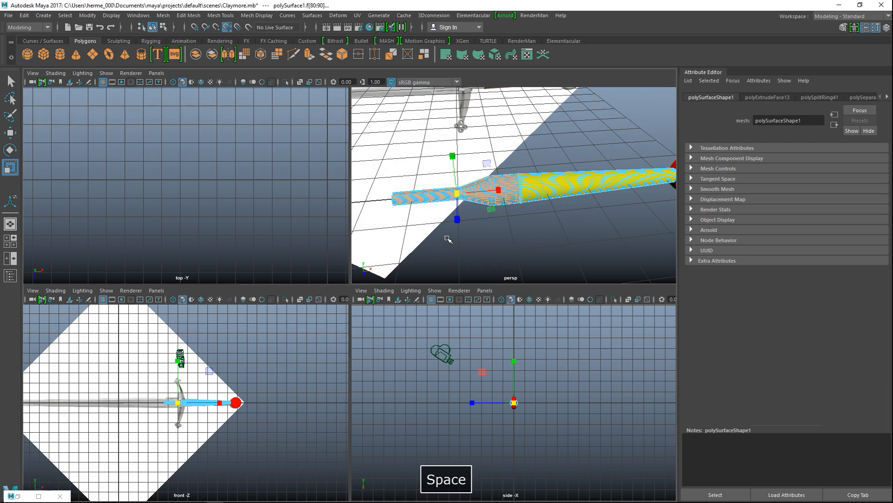
left_click(164, 18)
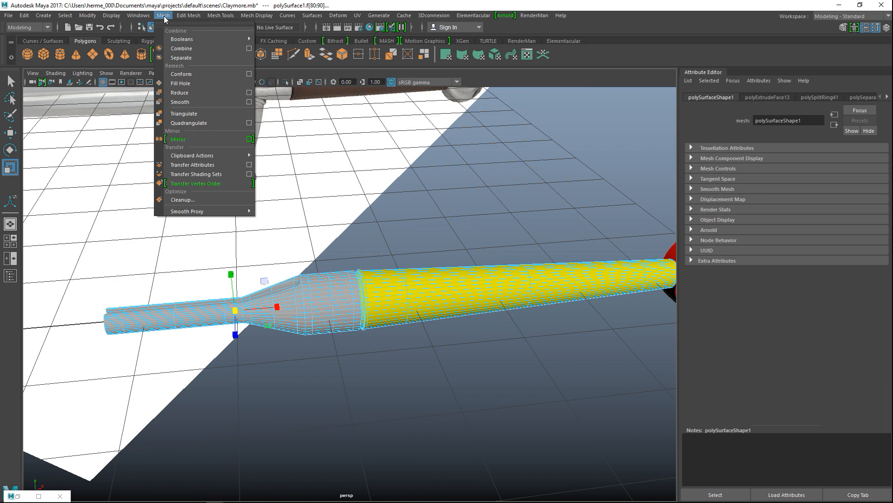
mouse_move(107, 20)
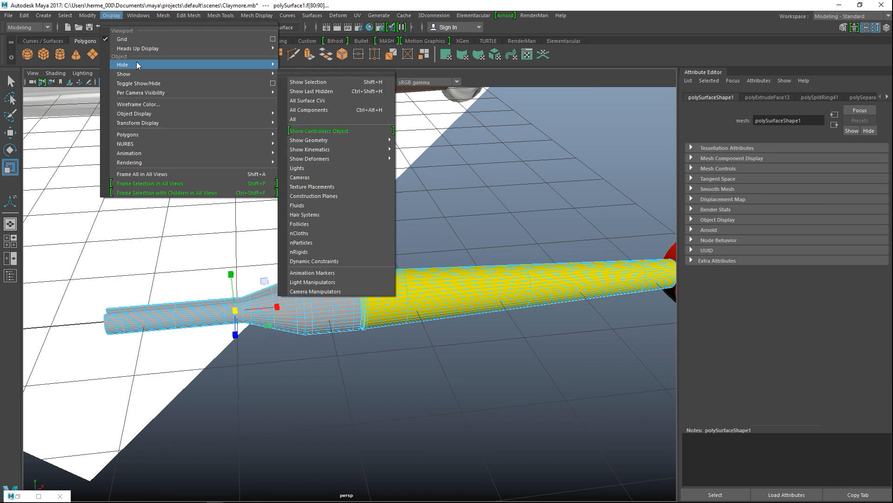
mouse_move(150, 73)
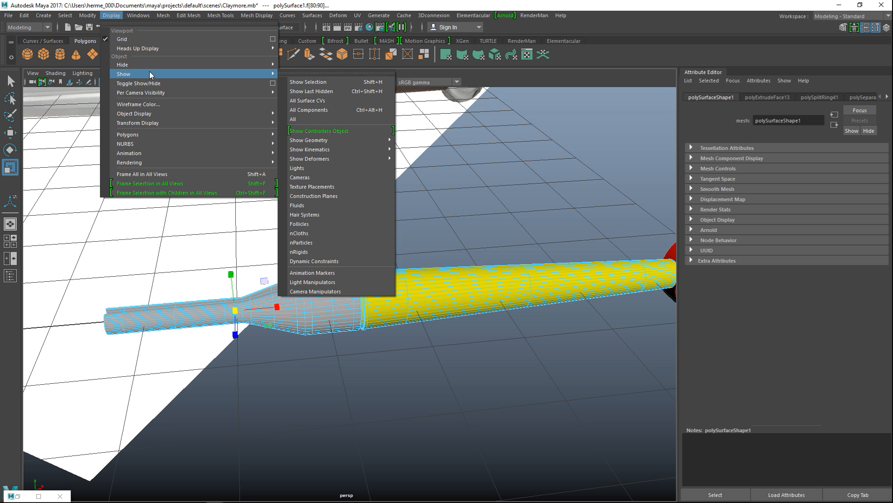
left_click(309, 120)
scroll(460, 267, "down", 3)
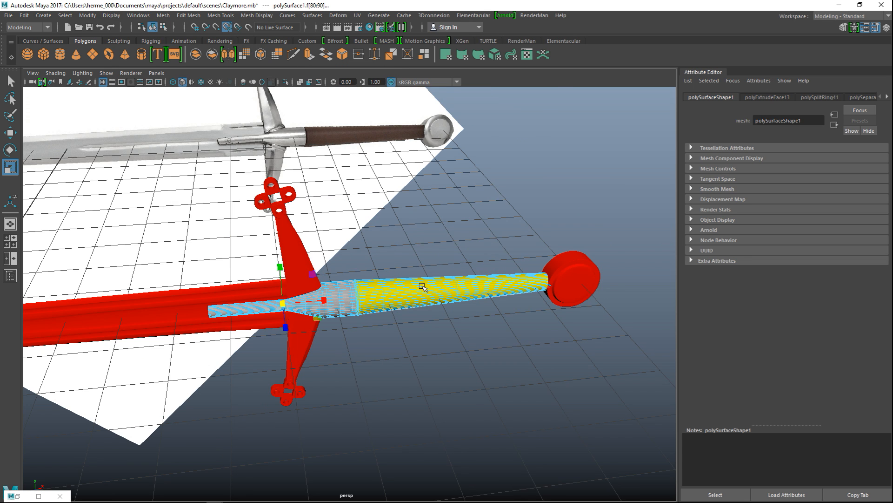
- Switch the handle to object mode, select all parts of the sword, and combine them into one mesh
right_click_drag(426, 280, 463, 211)
scroll(504, 278, "down", 3)
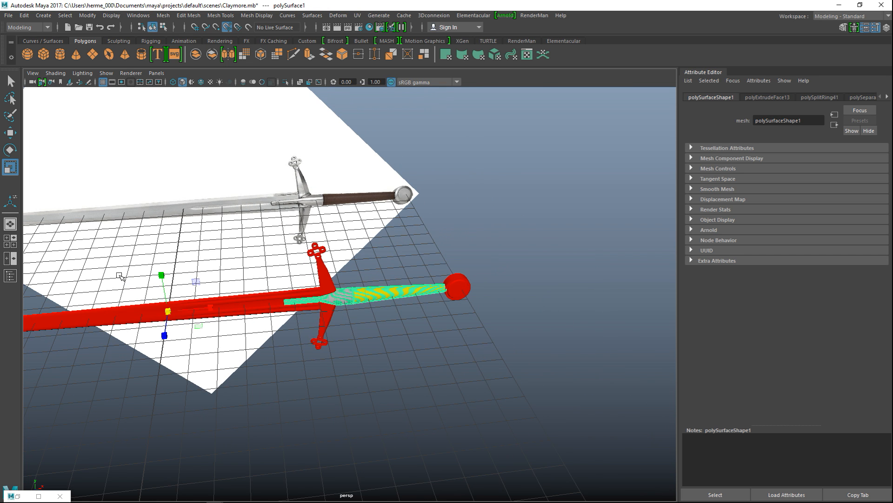
scroll(77, 272, "down", 3)
left_click_drag(74, 271, 476, 411)
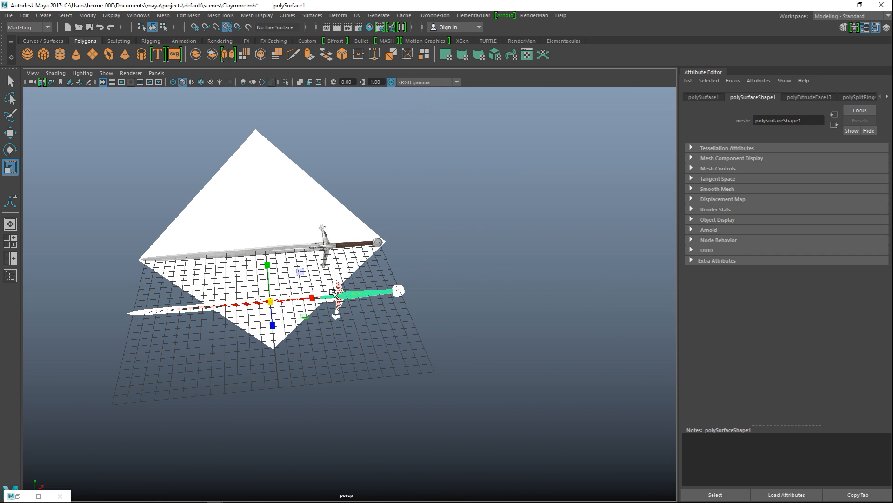
left_click(164, 18)
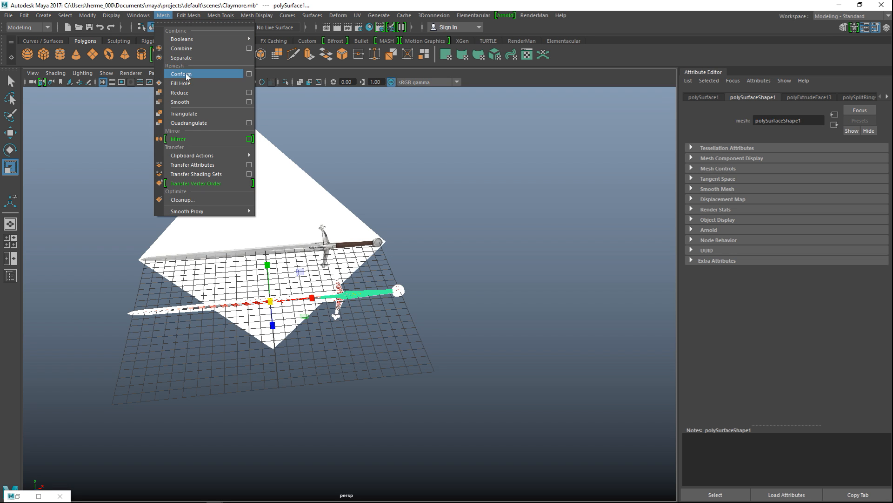
left_click(196, 48)
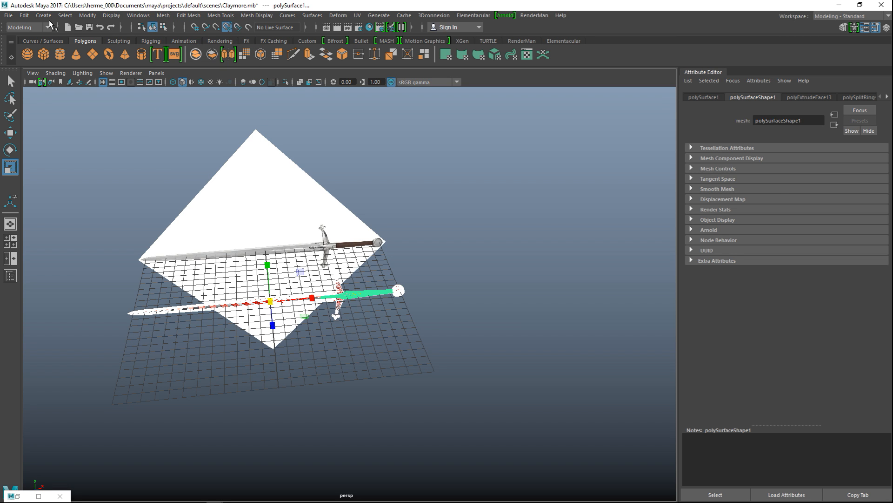
- Delete the construction history of the combined sword
left_click(25, 15)
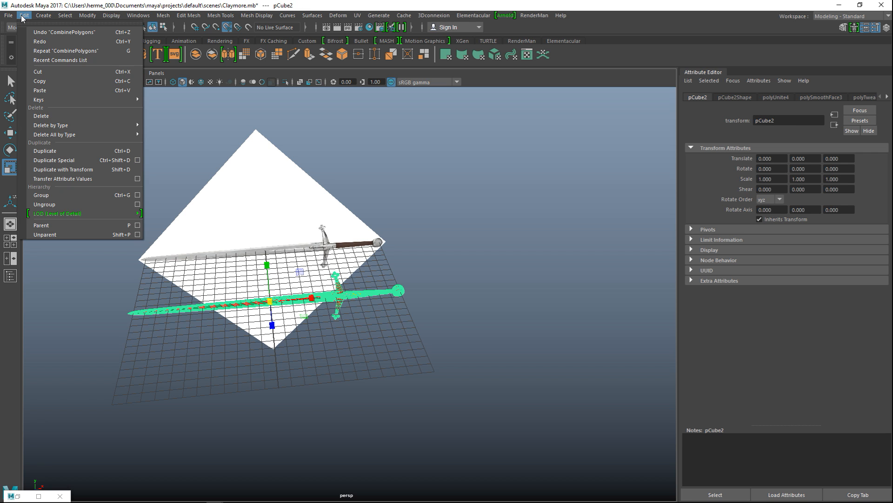
mouse_move(70, 125)
left_click(172, 134)
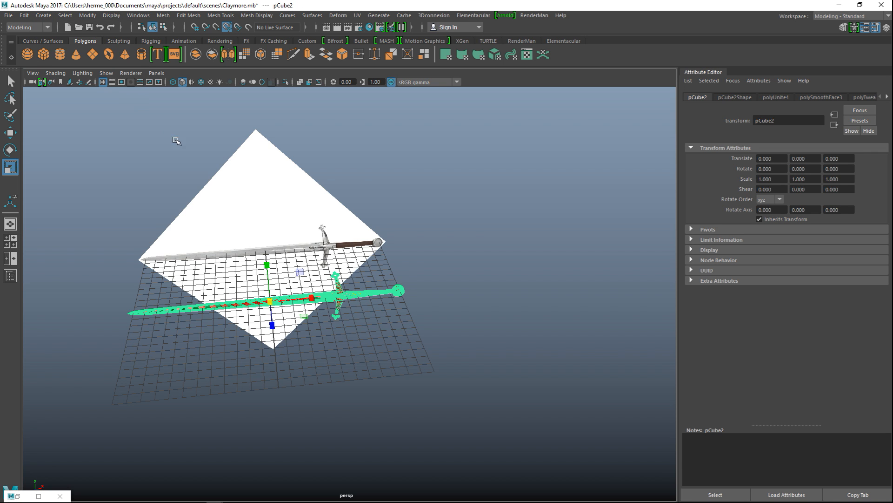
- Export the selected combined sword in FBX format to the project's scenes folder under the file name SwordFBX
scroll(438, 344, "up", 3)
left_click_drag(375, 380, 485, 345, "alt")
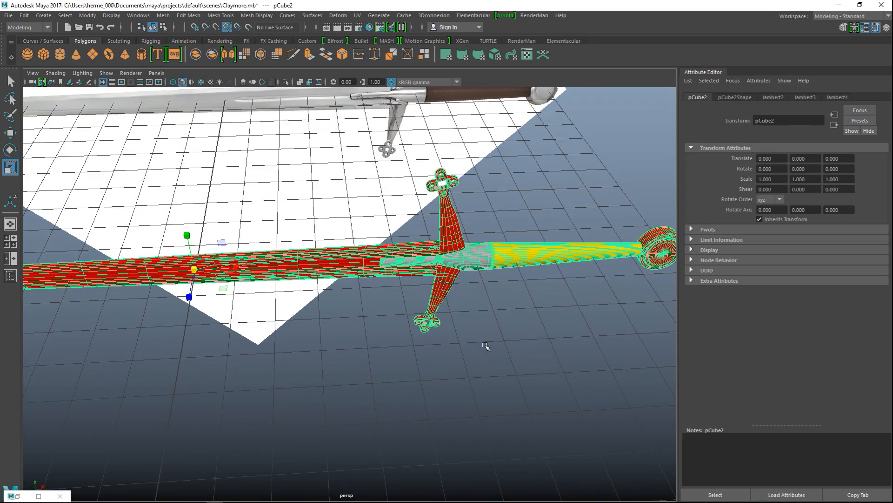
left_click_drag(501, 334, 506, 337, "alt")
left_click(8, 15)
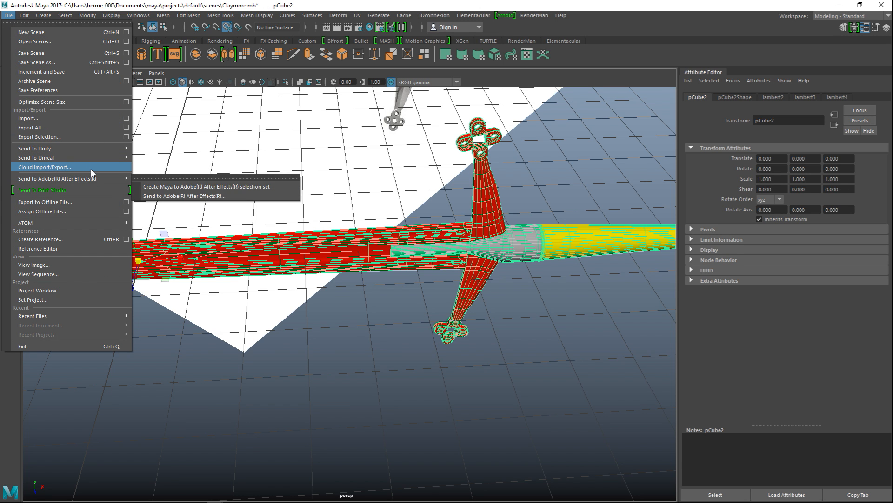
left_click(127, 137)
left_click(683, 224)
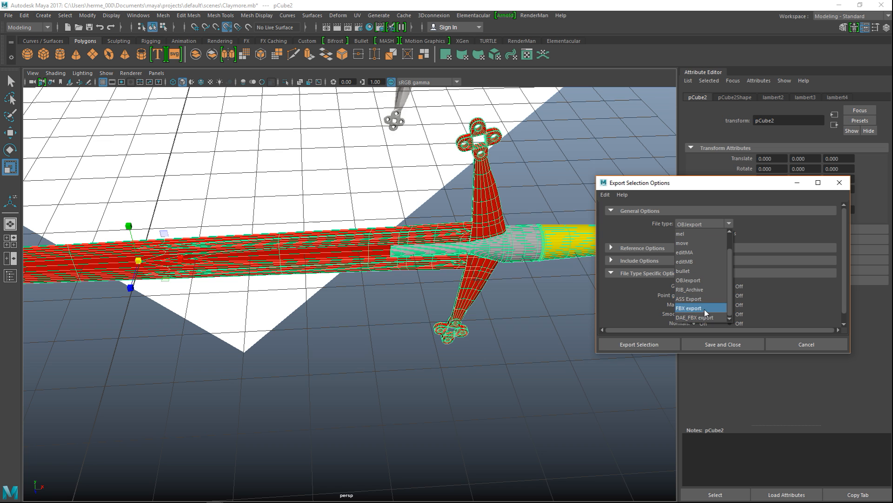
left_click(706, 309)
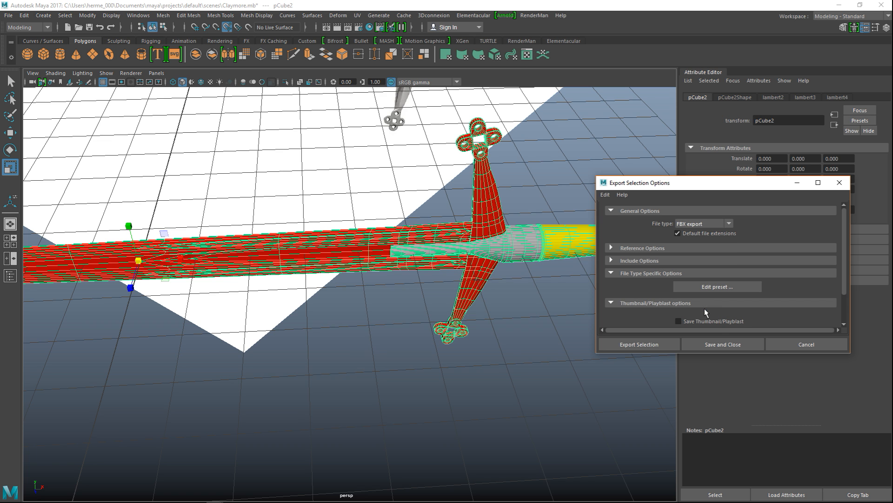
left_click(655, 346)
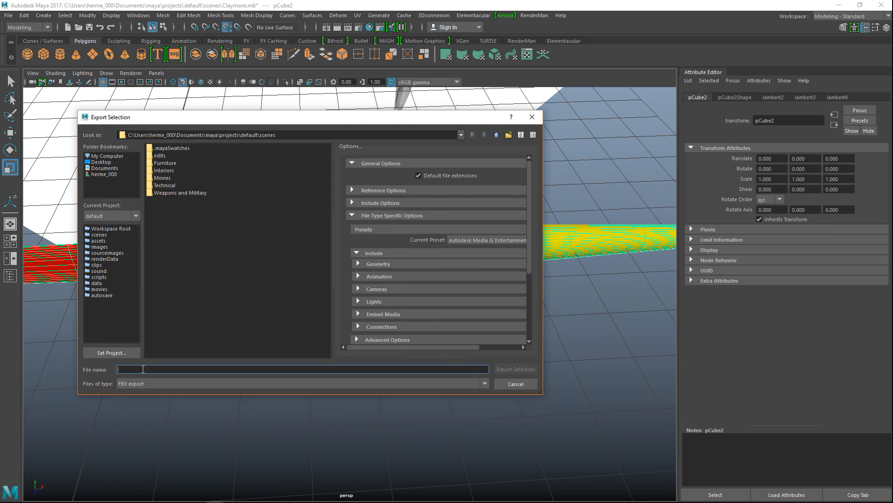
type("SwordFBX")
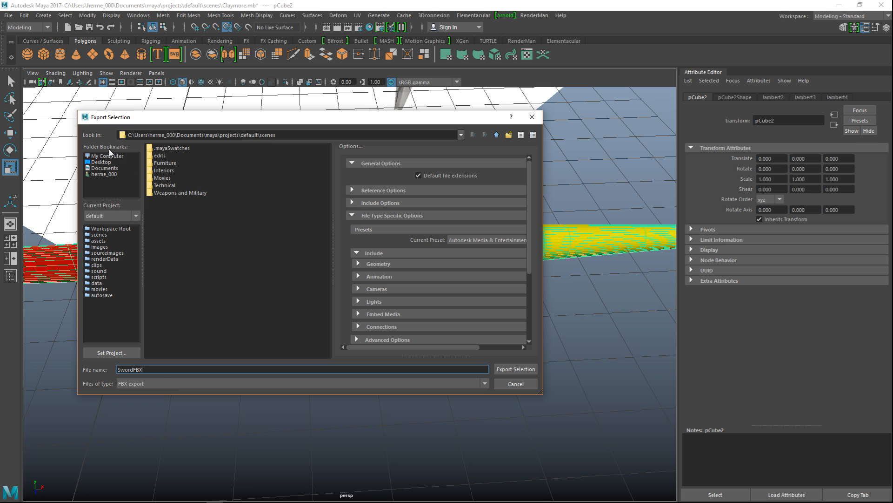
left_click(523, 367)
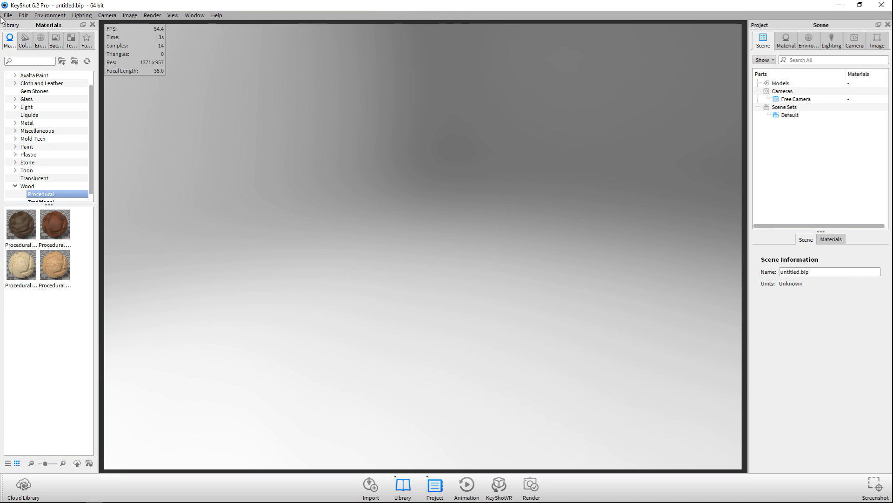
- Switch to KeyShot and import SwordFBX.fbx with the default import options
left_click(7, 16)
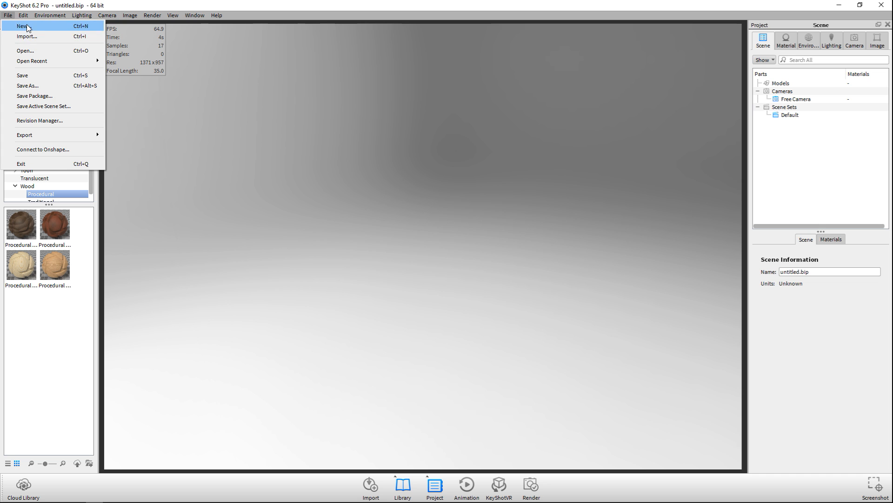
left_click(30, 36)
left_click(353, 74)
left_click(371, 247)
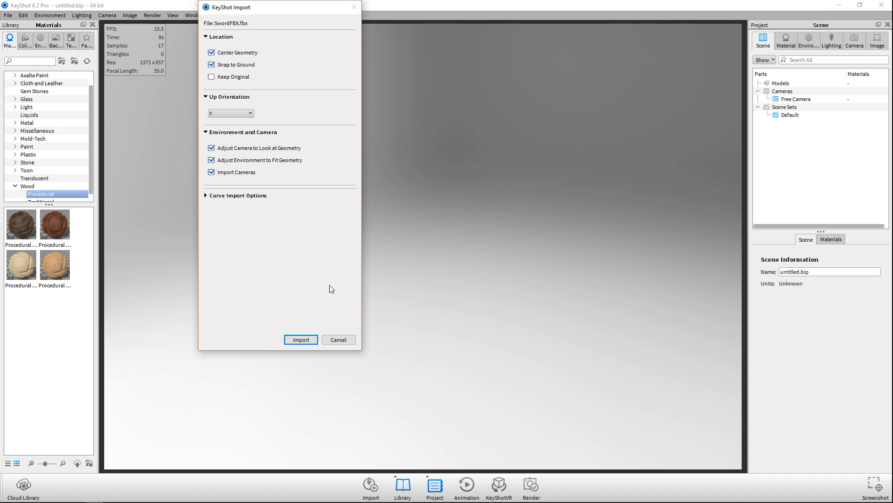
left_click(305, 340)
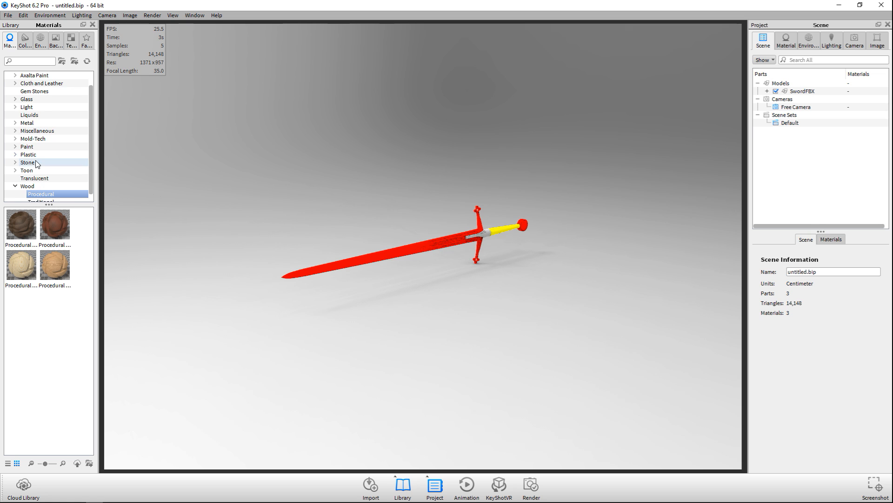
- Apply the basic Steel metal material to the red blade, crossguard and pommel part of the sword
scroll(36, 164, "up", 1)
left_click(15, 139)
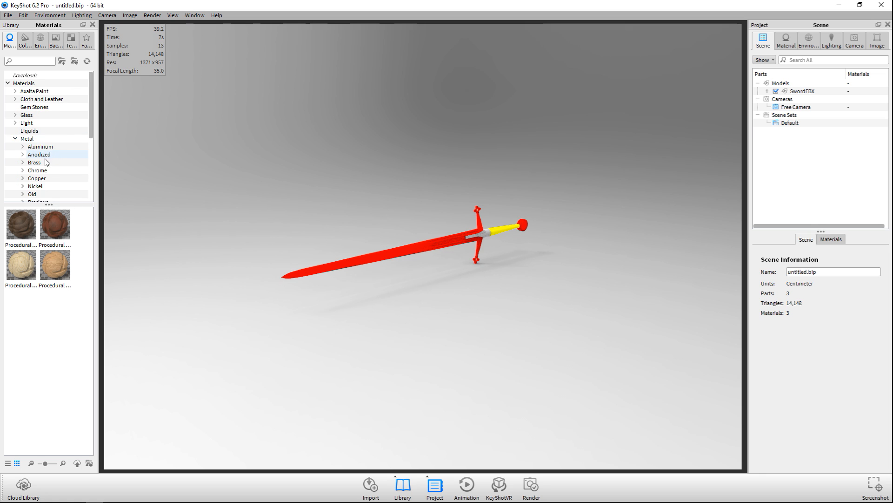
scroll(27, 185, "down", 3)
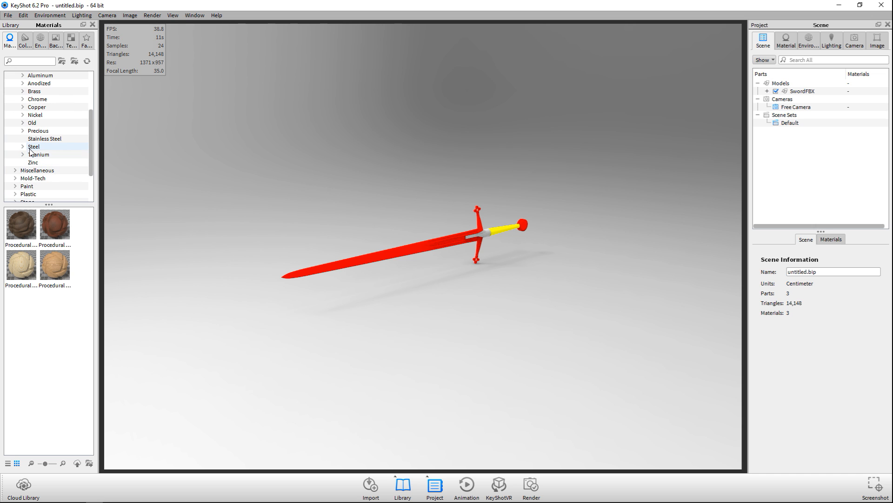
left_click(22, 146)
left_click(39, 155)
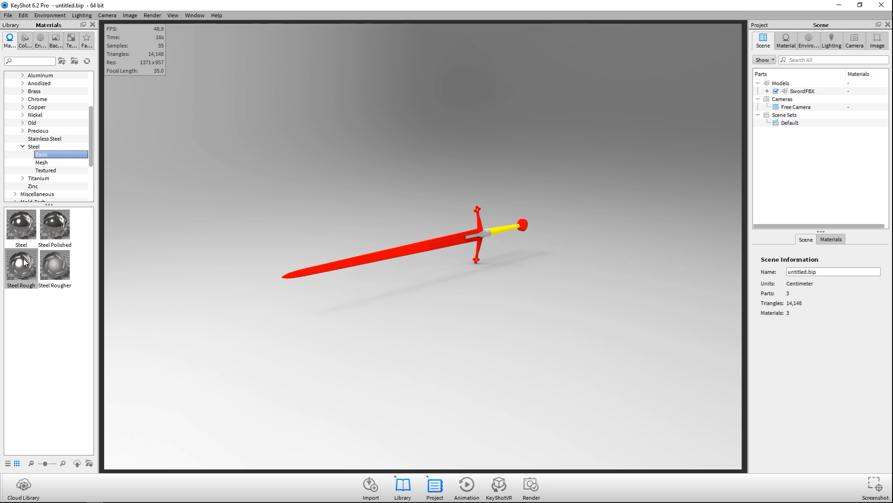
left_click_drag(21, 228, 332, 265)
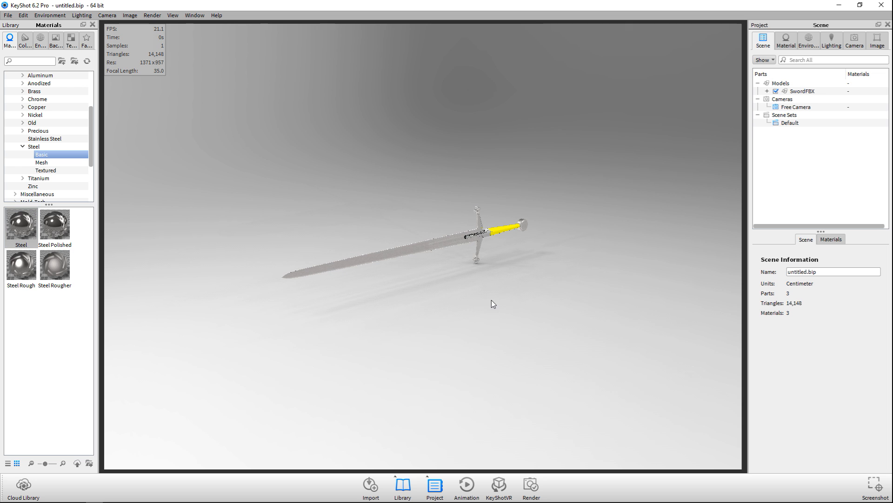
- Set the third studio backdrop image from the library as the scene's backplate
scroll(492, 300, "down", 2)
scroll(493, 305, "up", 8)
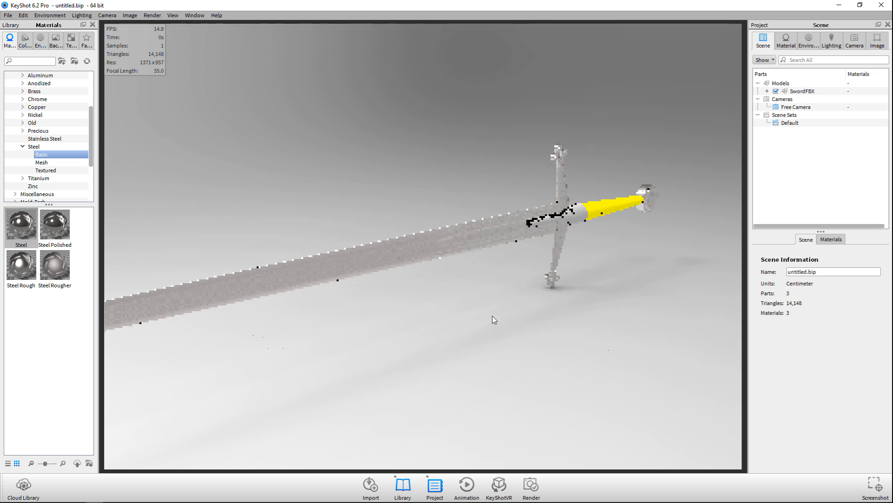
scroll(494, 315, "up", 4)
left_click_drag(450, 298, 479, 302, "alt")
middle_click_drag(478, 303, 376, 280, "alt")
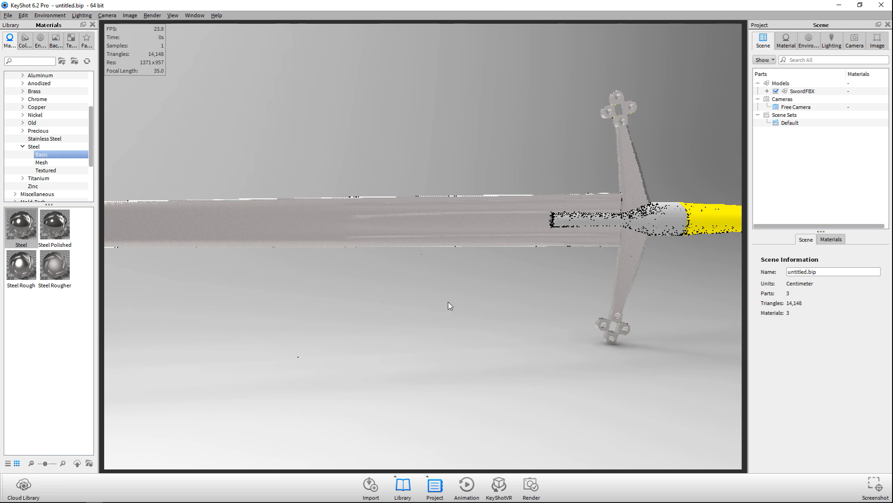
left_click(55, 42)
left_click_drag(23, 298, 217, 350)
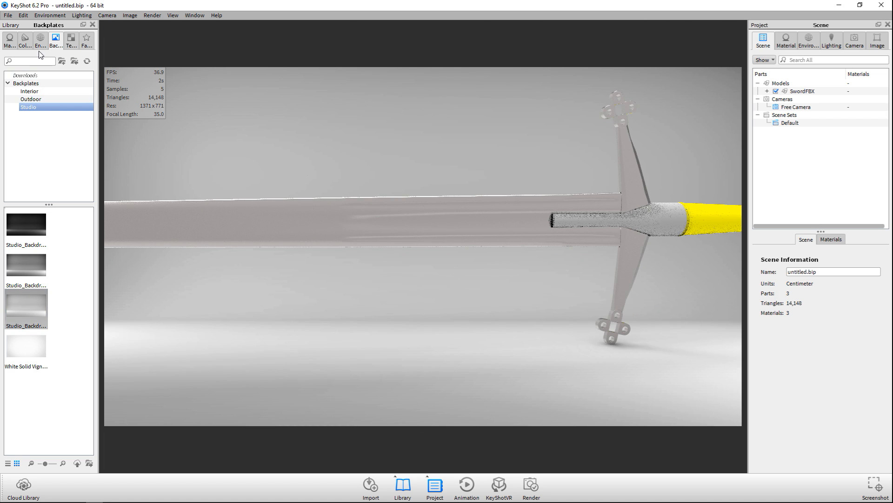
- Try the Conference interior environment as lighting and inspect its reflections on the sword
left_click(40, 41)
double_click(43, 228)
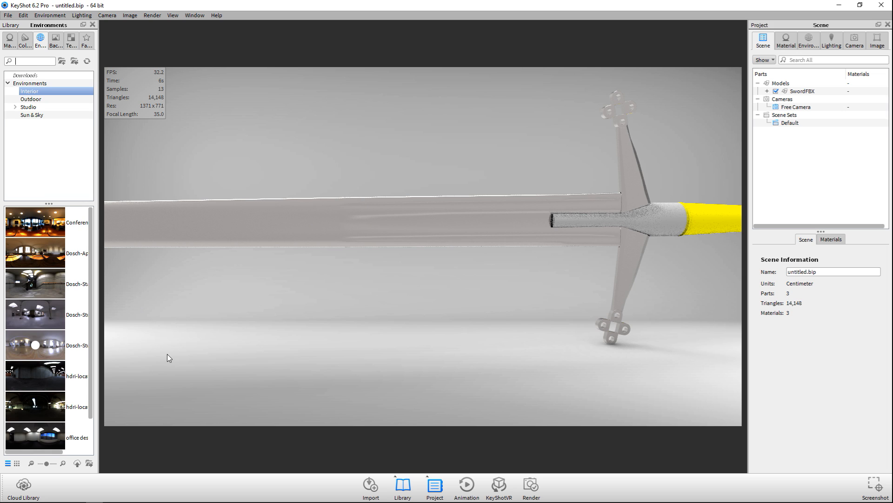
left_click_drag(31, 224, 226, 152)
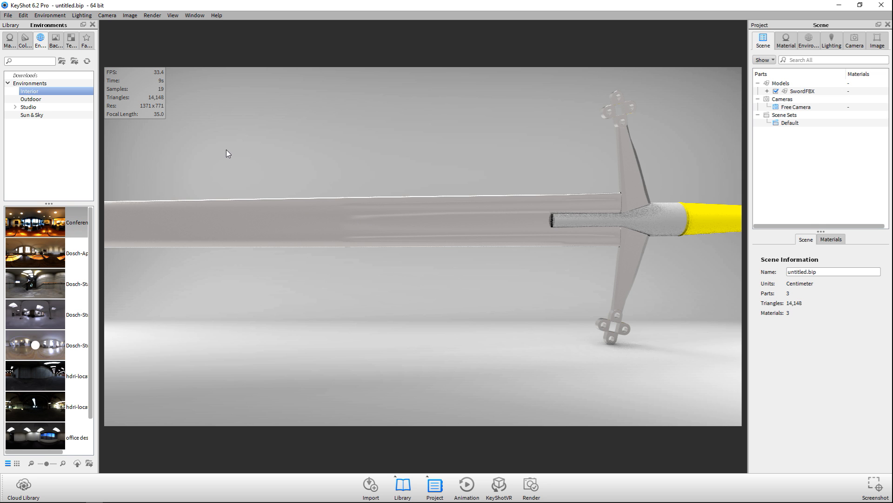
scroll(426, 279, "up", 2)
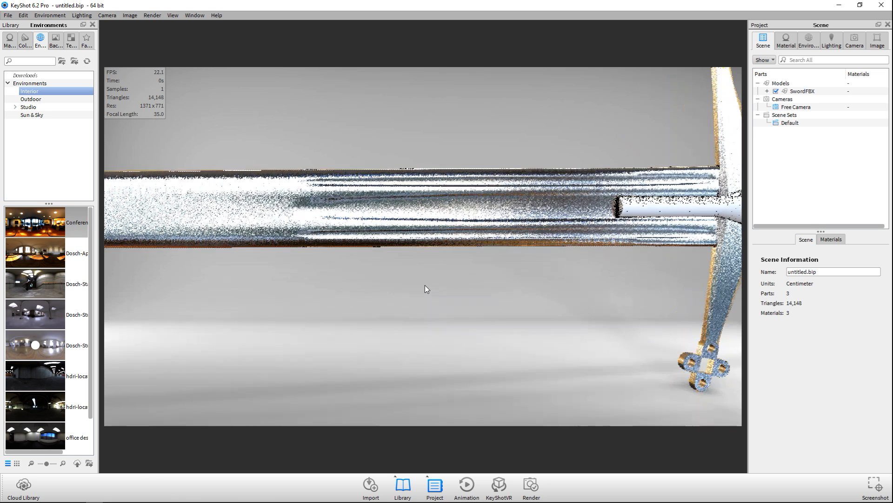
scroll(426, 284, "down", 3)
left_click_drag(412, 281, 269, 292)
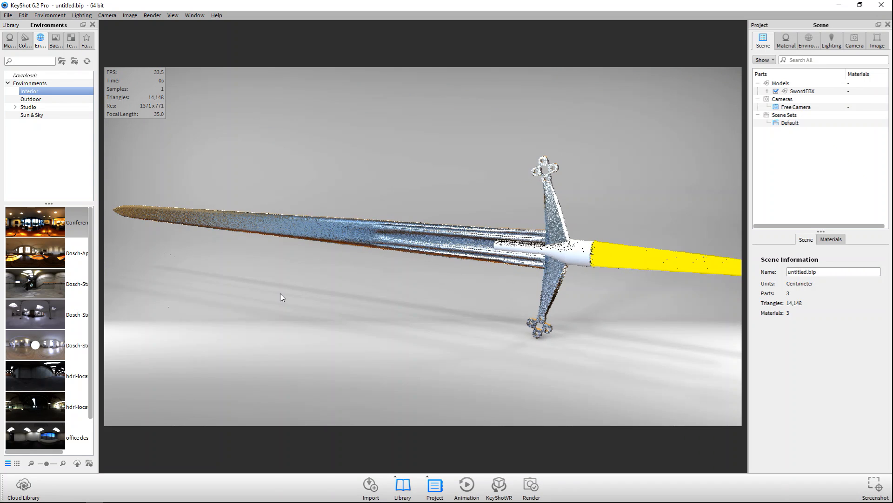
middle_click_drag(280, 293, 216, 308)
- Try the Dosch interior environments one after another to compare the reflections on the steel
left_click_drag(44, 254, 213, 312)
left_click_drag(47, 283, 211, 314)
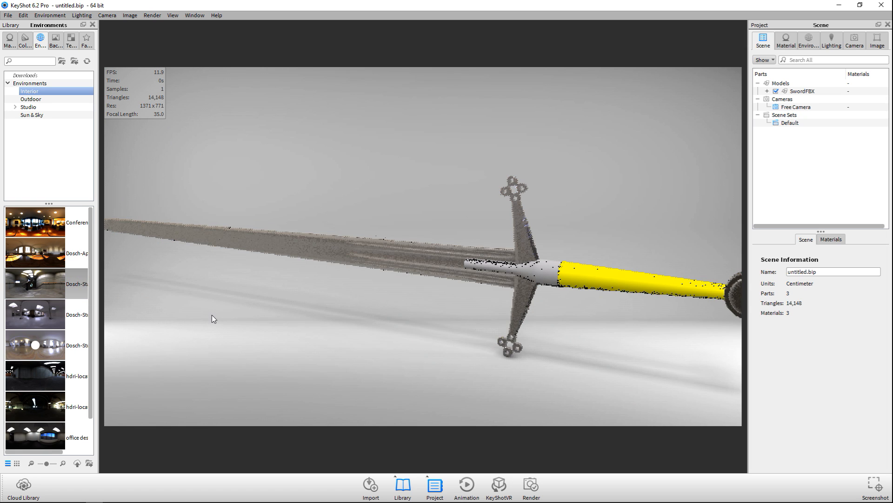
left_click_drag(298, 331, 194, 322)
left_click_drag(39, 315, 185, 297)
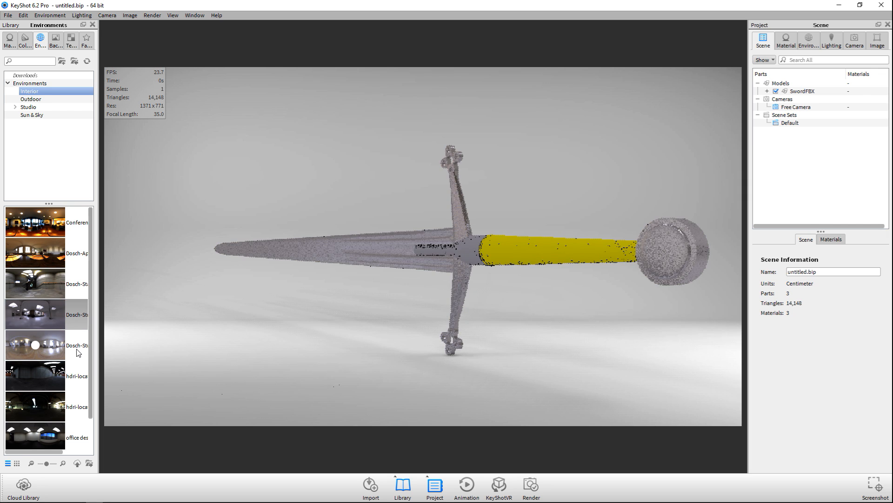
left_click_drag(26, 348, 197, 323)
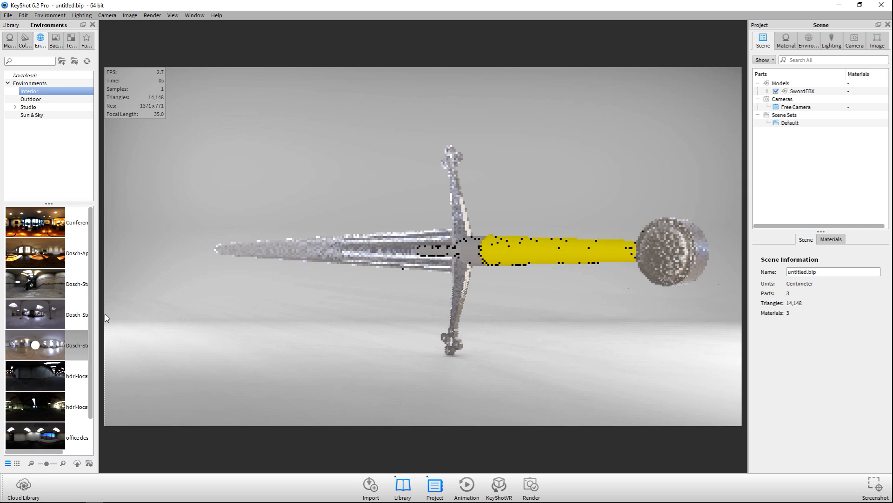
- Light the scene with the outdoor environment that shows a row of trees on the horizon
left_click(38, 99)
left_click_drag(29, 341, 194, 317)
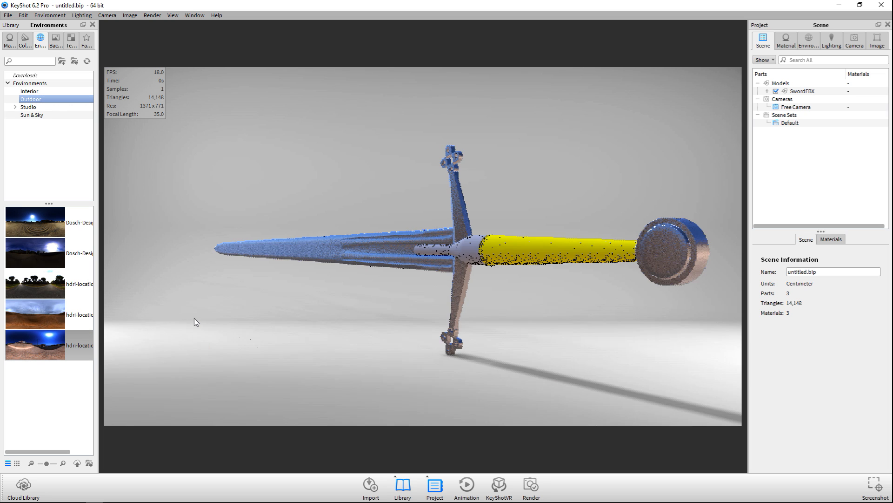
left_click_drag(32, 289, 207, 291)
- Apply the Steel Polished material to the white collar between the blade and the grip
left_click_drag(261, 331, 417, 367)
scroll(409, 349, "up", 4)
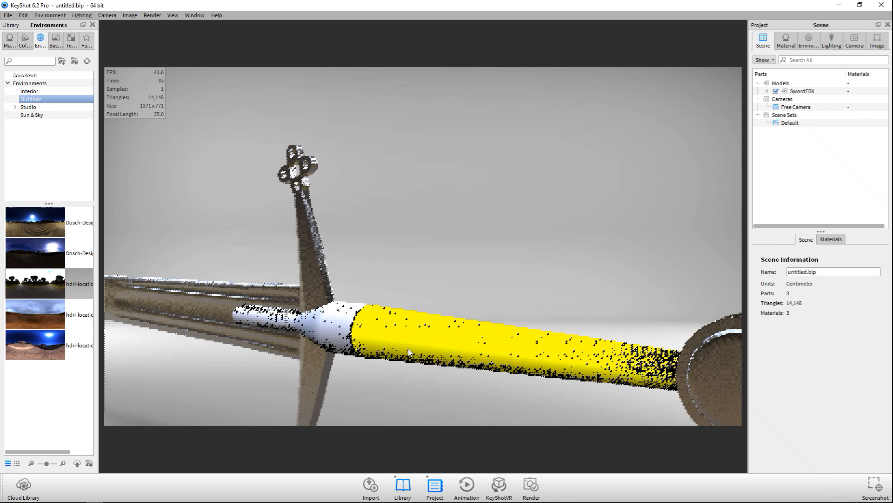
left_click(10, 40)
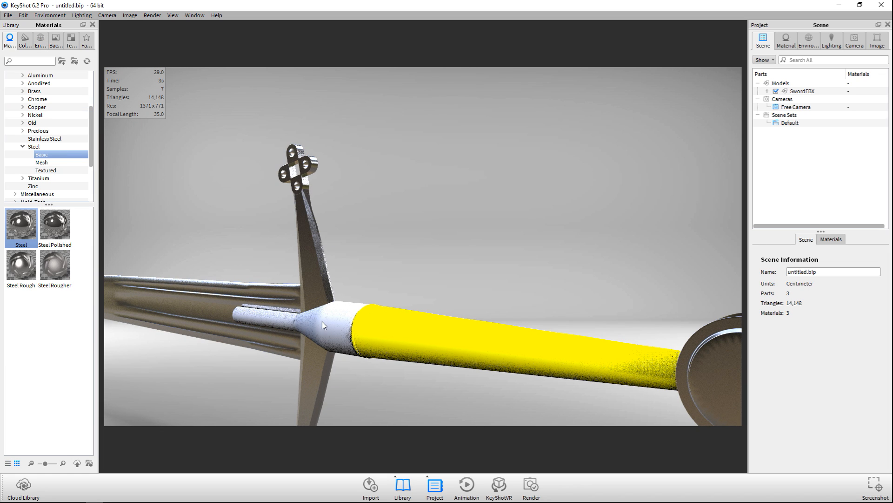
left_click_drag(60, 266, 322, 322)
- Apply the black perforated leather material to the yellow grip
scroll(46, 128, "up", 3)
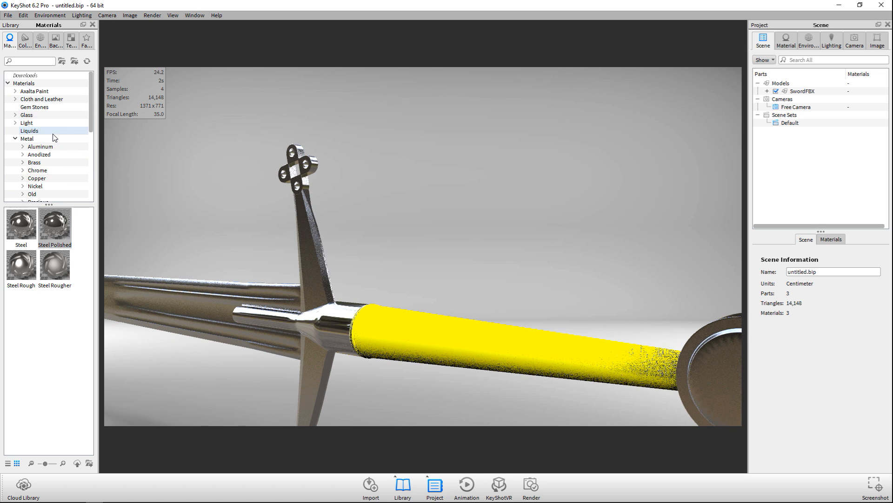
left_click(15, 99)
left_click(23, 115)
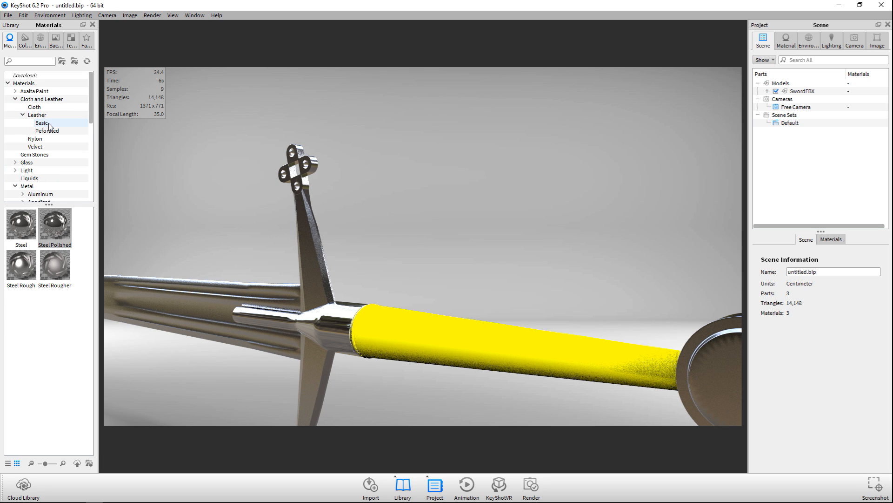
left_click(47, 123)
left_click(47, 130)
left_click_drag(20, 225, 420, 336)
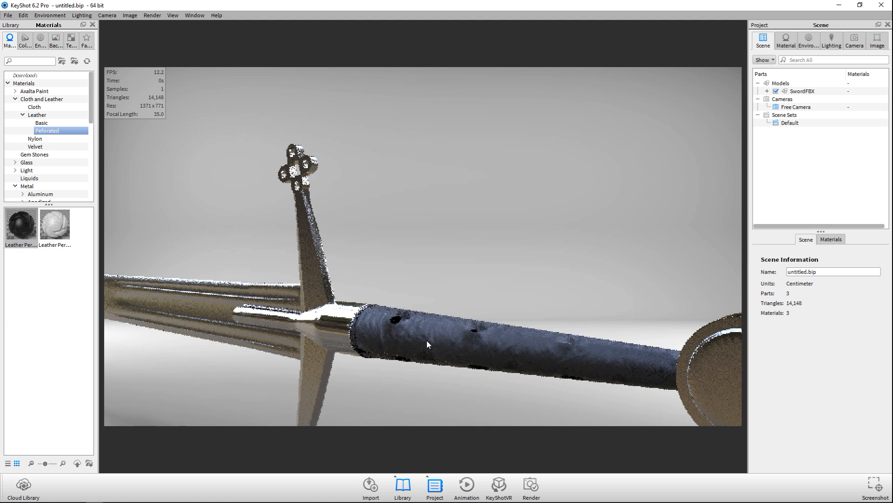
- Try dark red shades for Color 1 of the grip's perforated leather texture, finishing on pure black
left_click(533, 352)
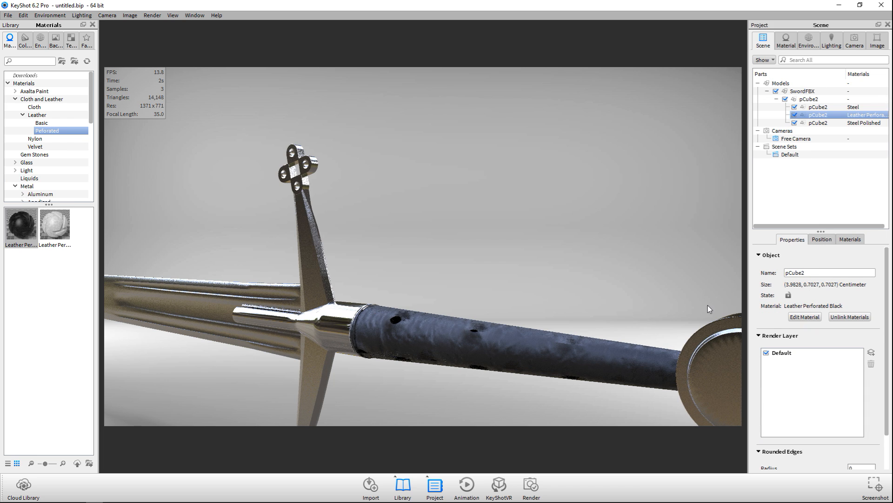
double_click(593, 362)
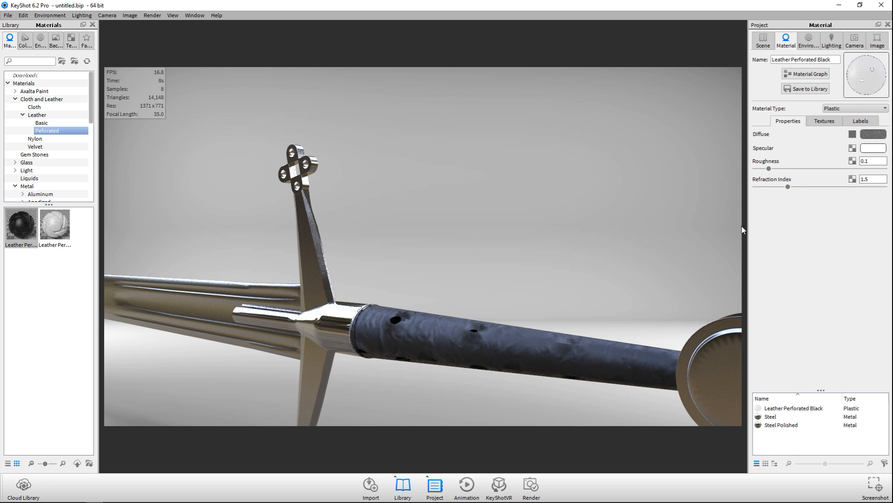
left_click(835, 121)
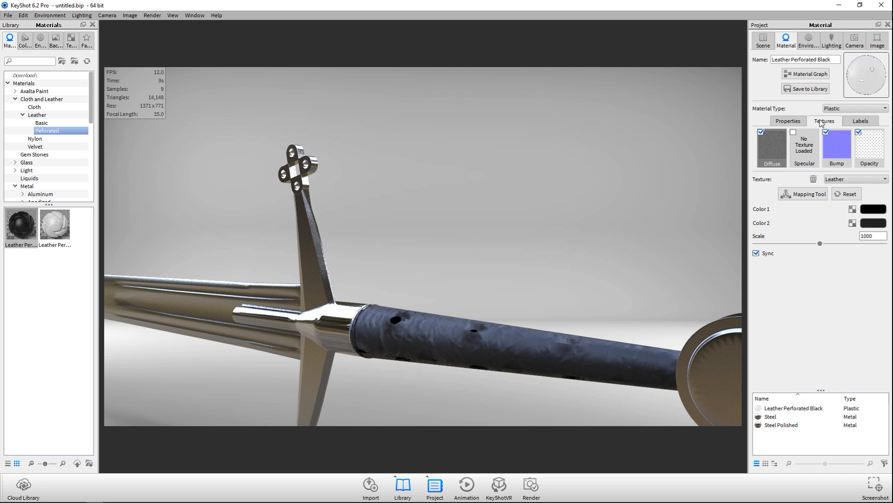
left_click(876, 214)
left_click_drag(837, 141, 831, 162)
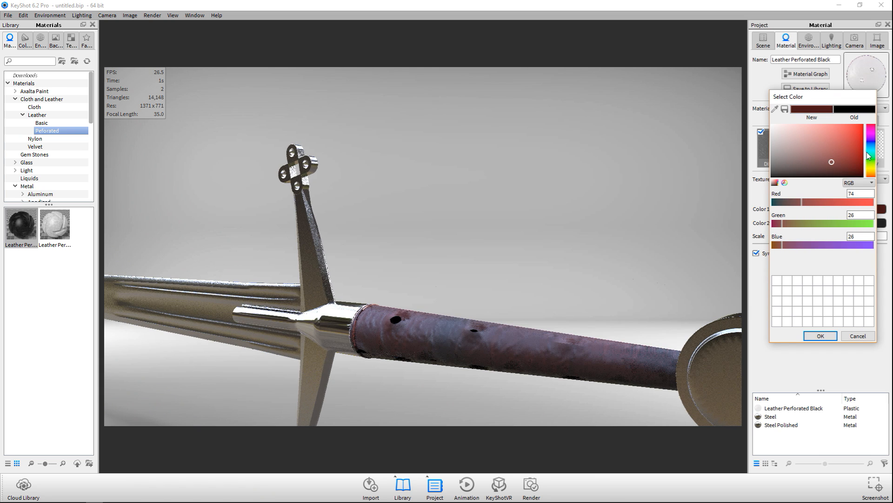
left_click_drag(835, 162, 839, 165)
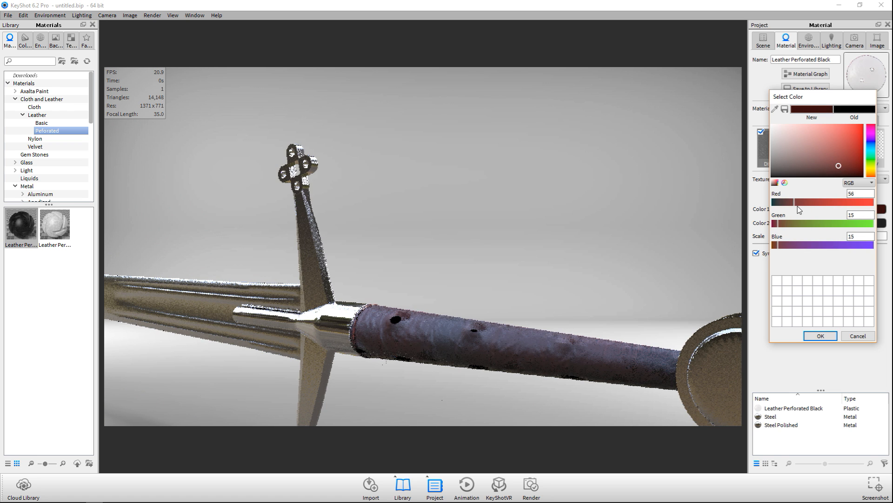
left_click_drag(797, 205, 787, 203)
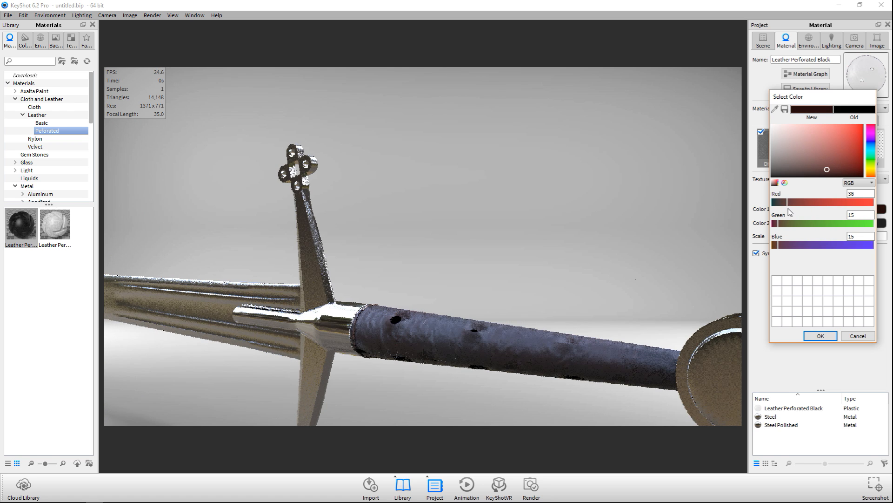
left_click_drag(783, 246, 781, 250)
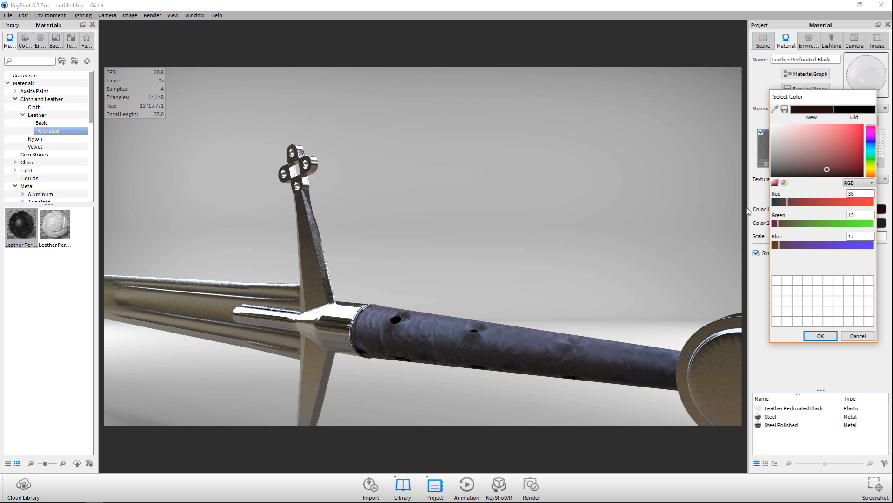
left_click_drag(825, 168, 864, 178)
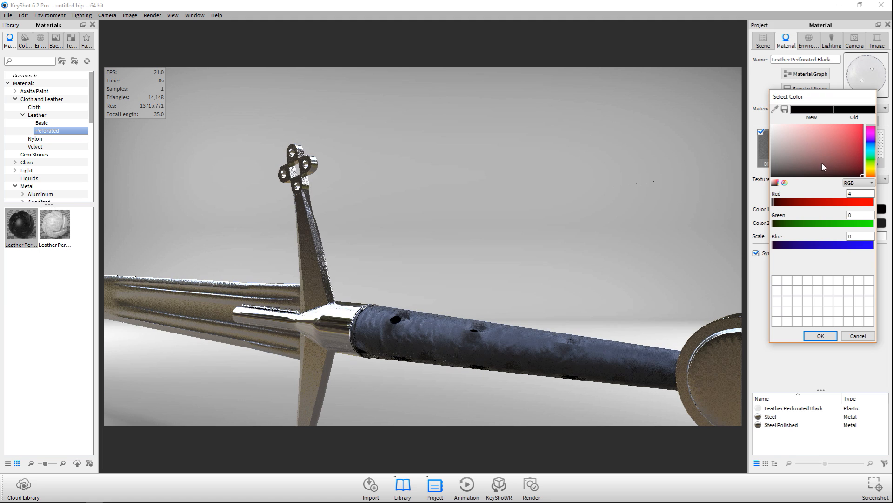
mouse_move(804, 204)
left_mouse_down()
mouse_move(769, 206)
mouse_move(782, 226)
mouse_move(759, 227)
mouse_move(757, 249)
left_mouse_up()
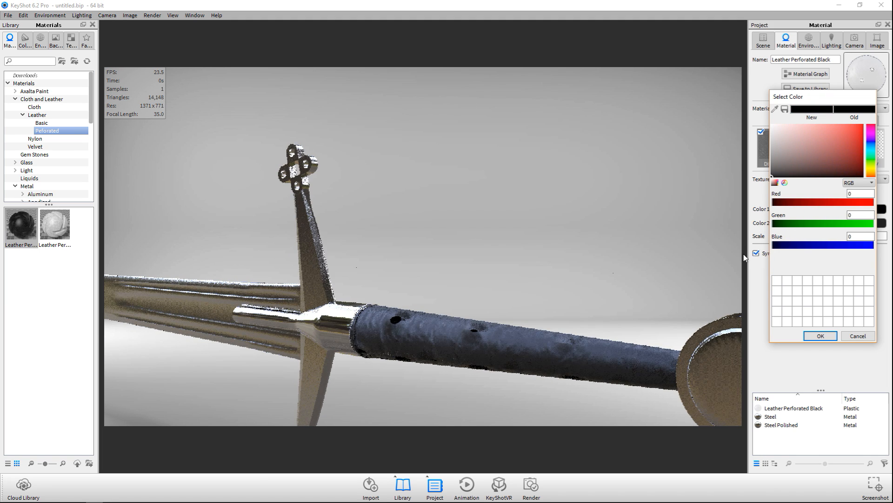
left_click(820, 336)
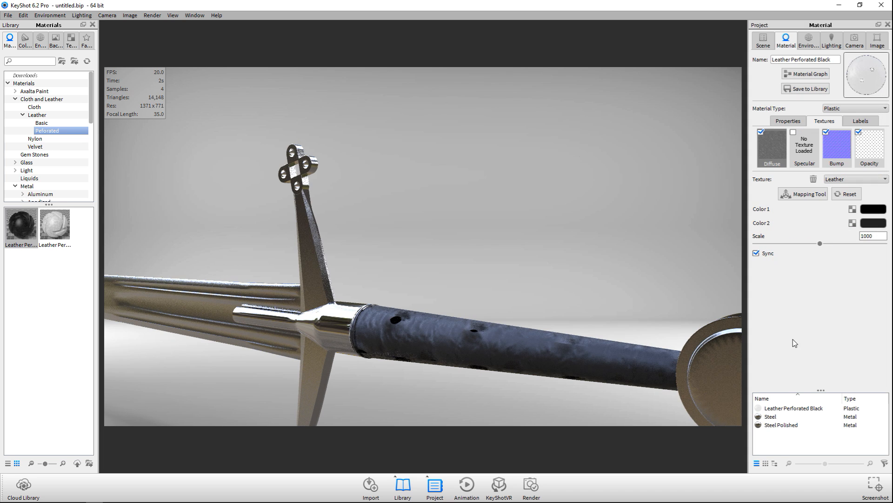
- Set Color 2 of the grip's perforated leather texture to pure black and its scale to 22
left_click(873, 224)
mouse_move(843, 153)
left_mouse_down()
mouse_move(762, 199)
mouse_move(750, 226)
mouse_move(758, 220)
mouse_move(757, 241)
left_mouse_up()
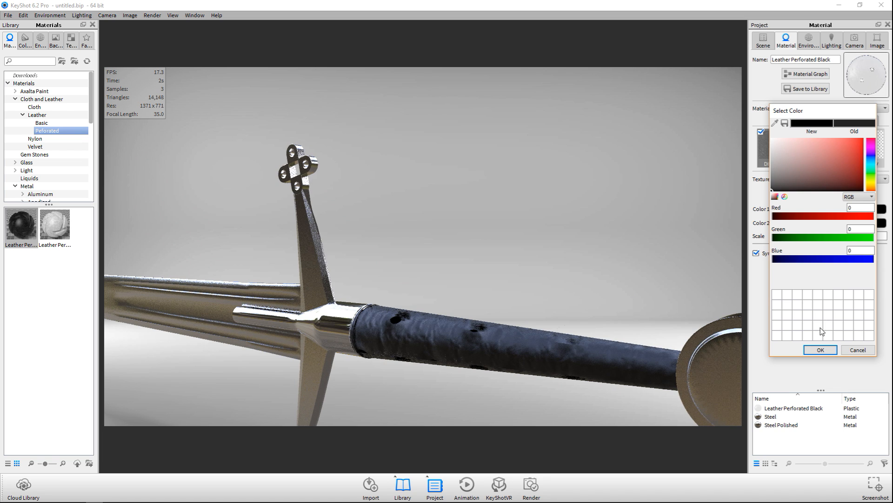
left_click(817, 349)
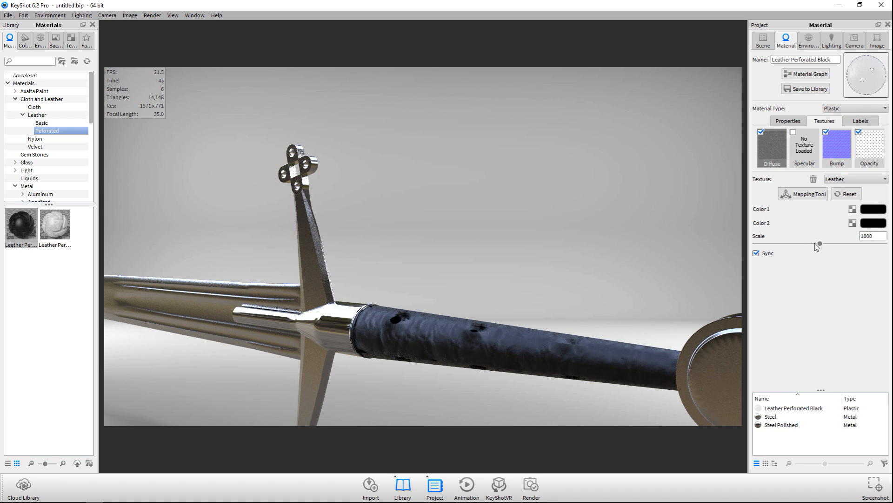
left_click_drag(820, 244, 757, 246)
scroll(509, 342, "up", 3)
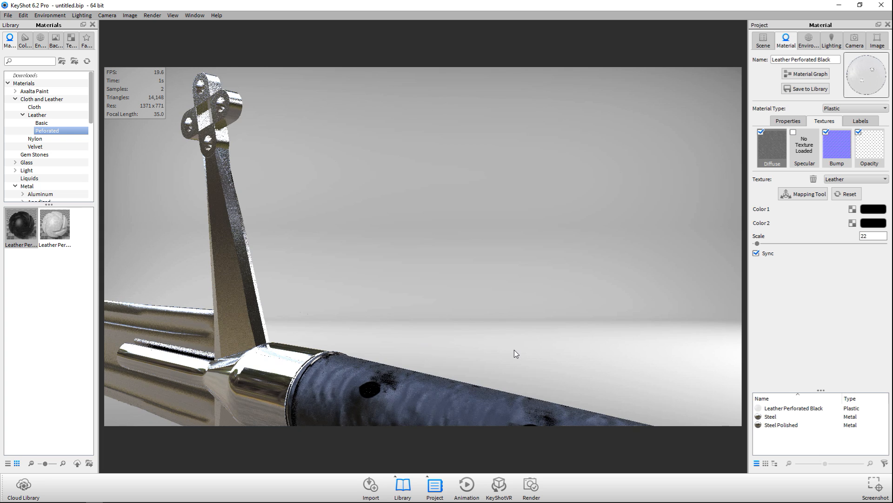
middle_click_drag(515, 350, 484, 243)
mouse_move(485, 244)
left_mouse_down()
mouse_move(479, 236)
mouse_move(494, 259)
left_mouse_up()
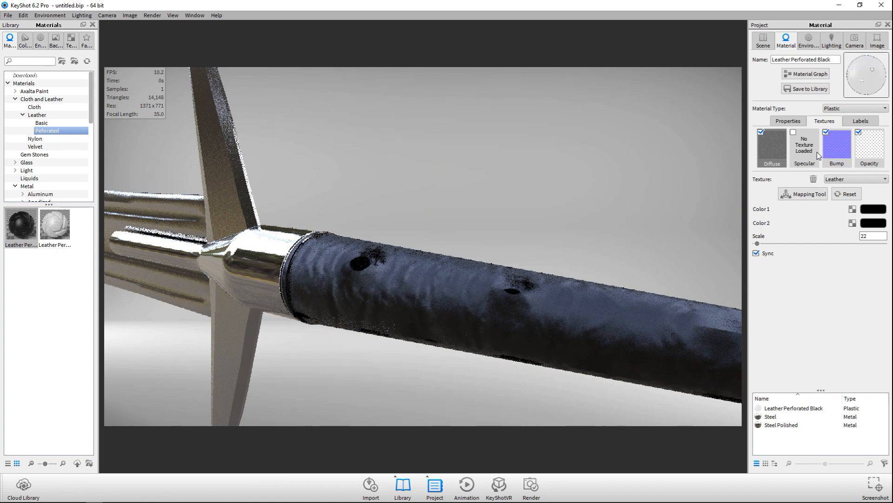
- Replace the grip's perforated leather with the Leather Dark Red material from the basic leathers
left_click(56, 264)
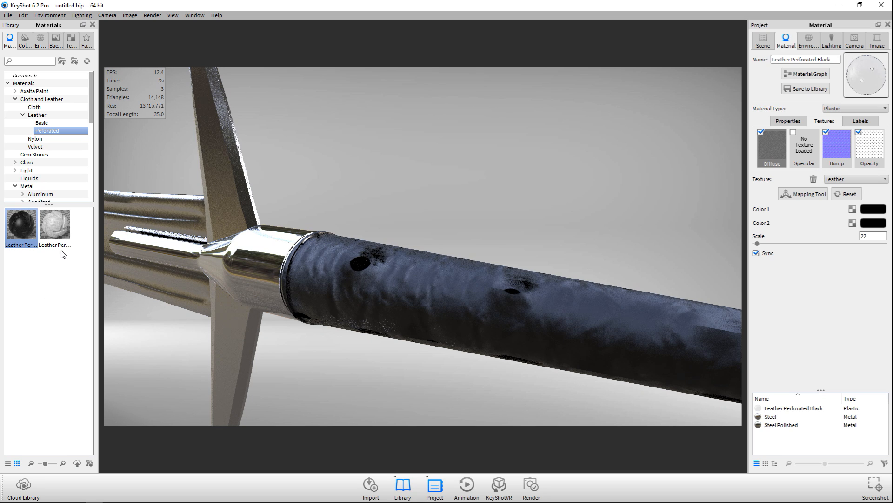
left_click(47, 122)
left_click_drag(21, 265, 400, 291)
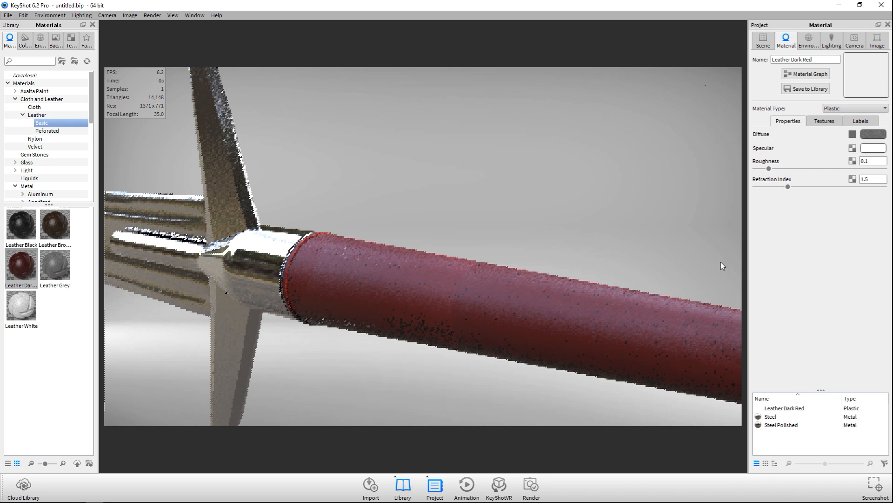
- Set the dark red leather's texture scale to 72 and its roughness to 0.033
left_click_drag(768, 169, 811, 169)
left_click(824, 121)
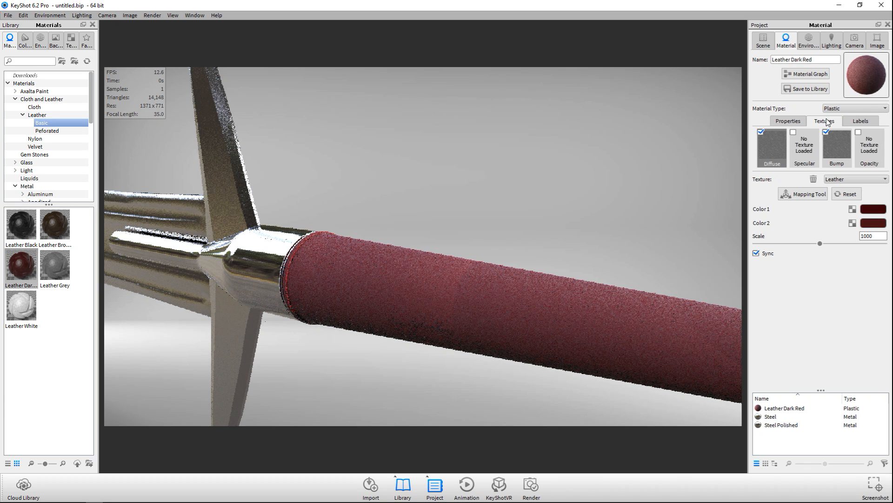
left_click_drag(820, 245, 760, 244)
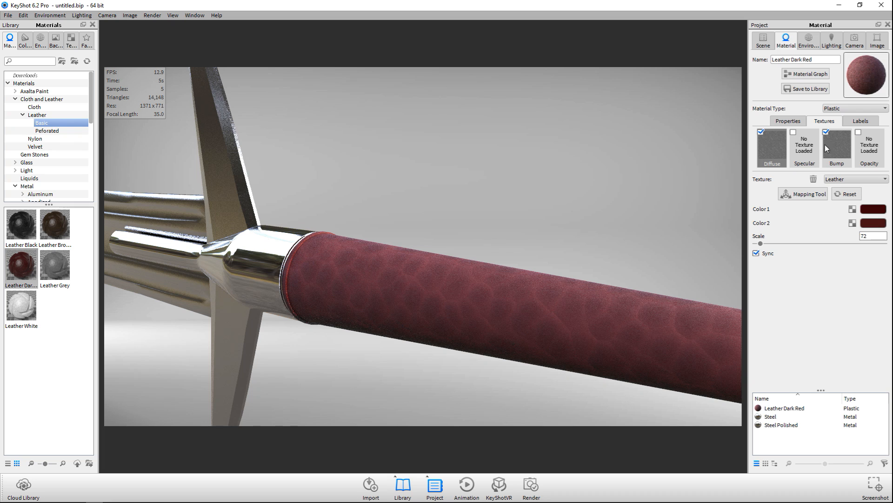
left_click(795, 122)
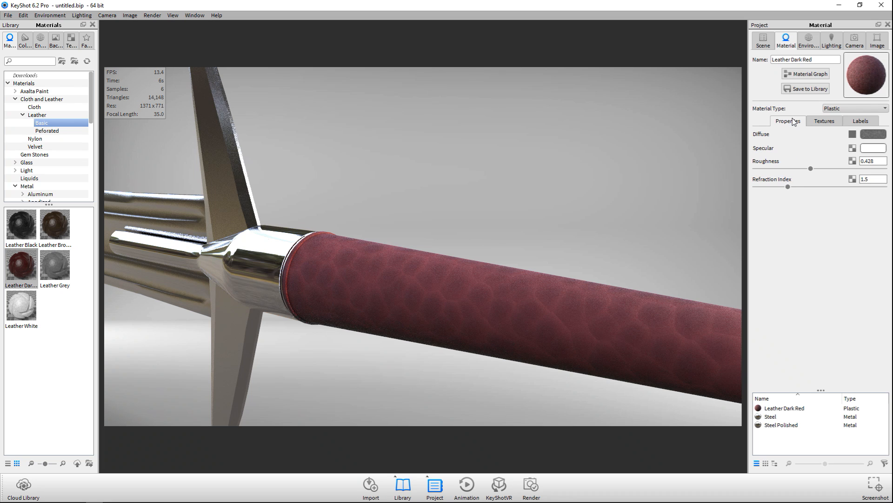
left_click_drag(811, 168, 762, 172)
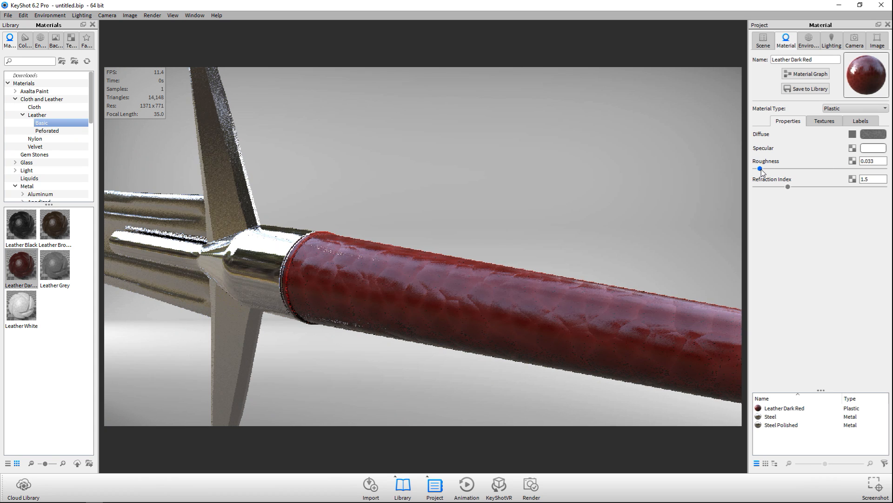
scroll(513, 215, "up", 2)
scroll(513, 215, "down", 6)
left_click_drag(506, 225, 501, 271)
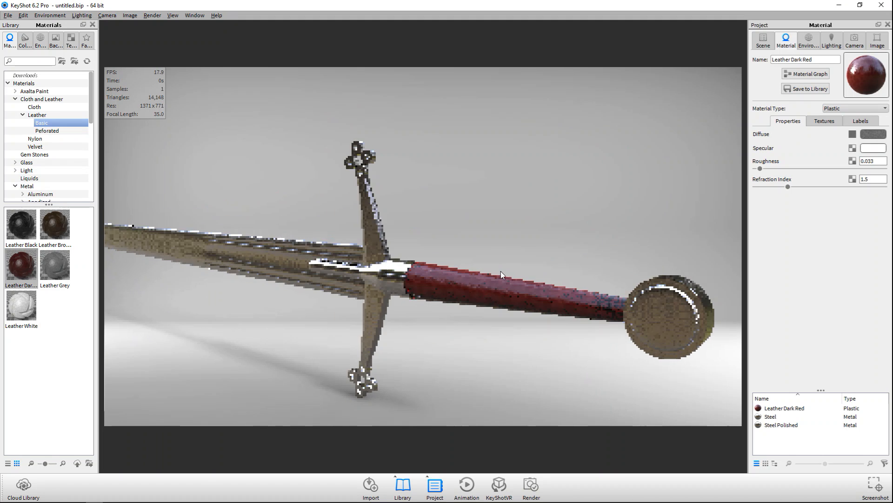
- Try a roughness of 0.051 on the blade's Steel material, then return it to 0.025
double_click(293, 251)
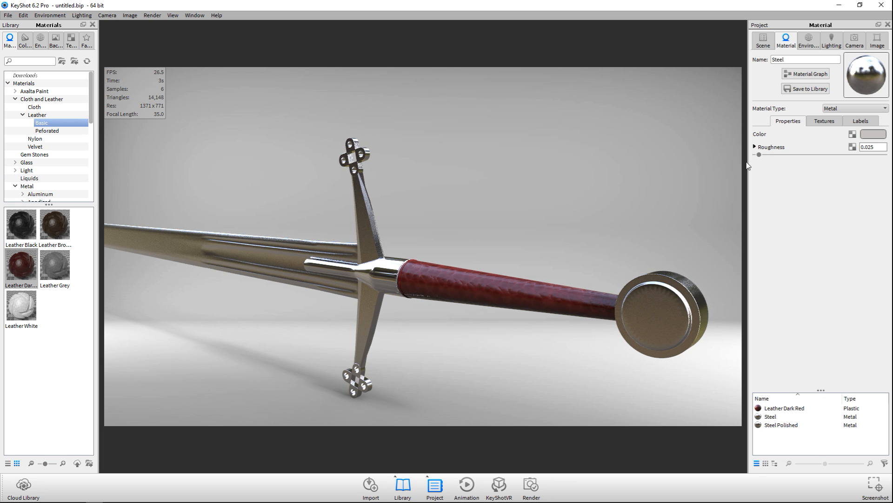
left_click_drag(761, 158, 764, 157)
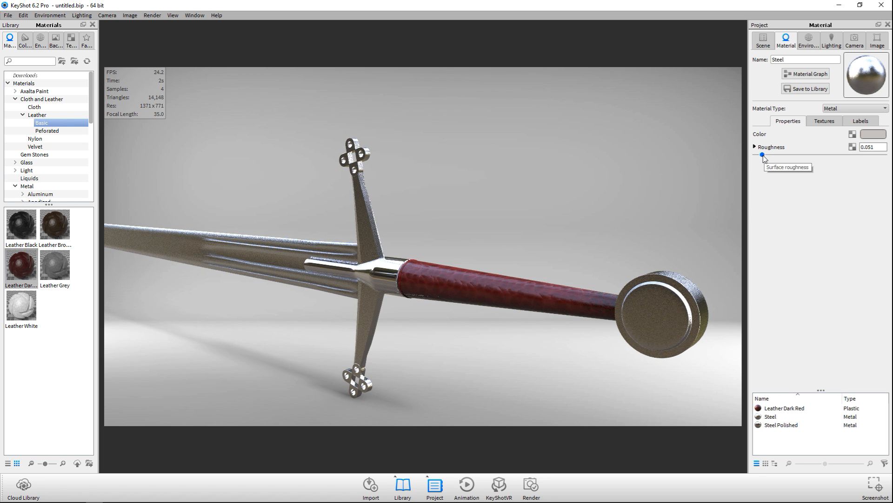
left_click_drag(764, 158, 761, 158)
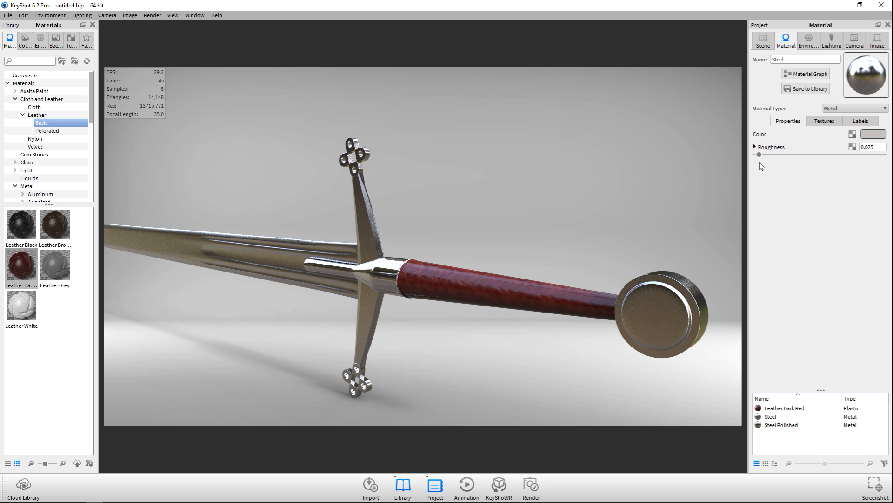
mouse_move(759, 159)
left_mouse_down()
mouse_move(822, 160)
mouse_move(760, 159)
left_mouse_up()
- Darken the collar's Steel Polished material to a grey of RGB 130, 126, 124
double_click(384, 270)
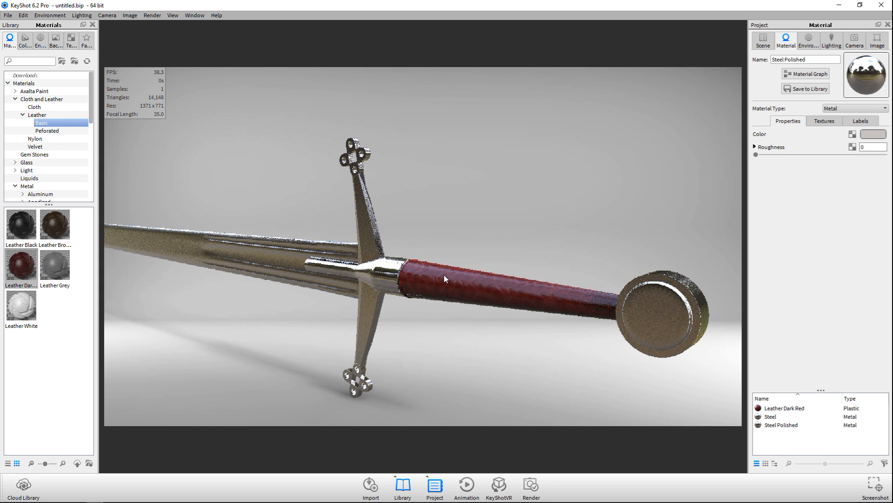
left_click(873, 136)
left_click_drag(777, 61, 775, 75)
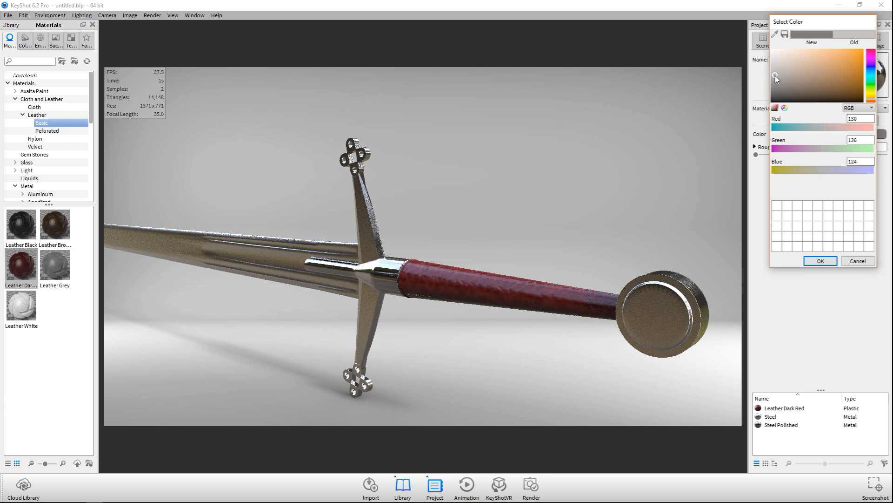
scroll(457, 203, "up", 5)
scroll(459, 204, "down", 6)
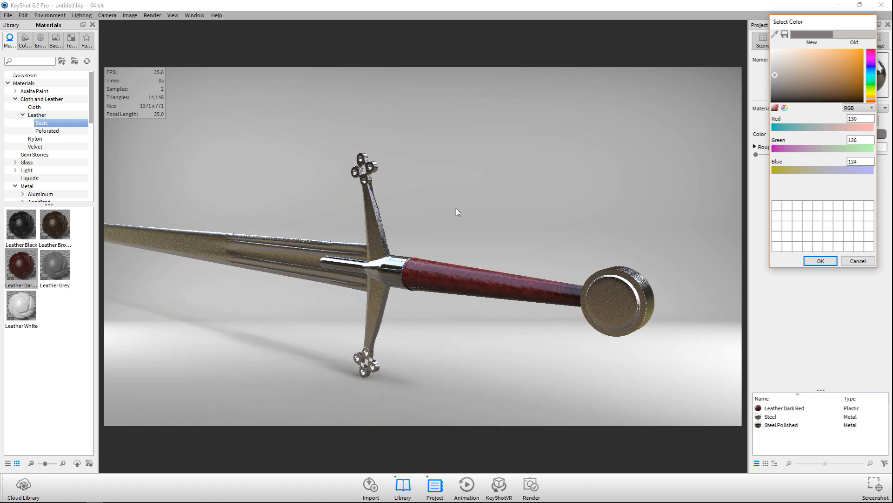
left_click_drag(421, 228, 487, 273)
scroll(489, 271, "up", 5)
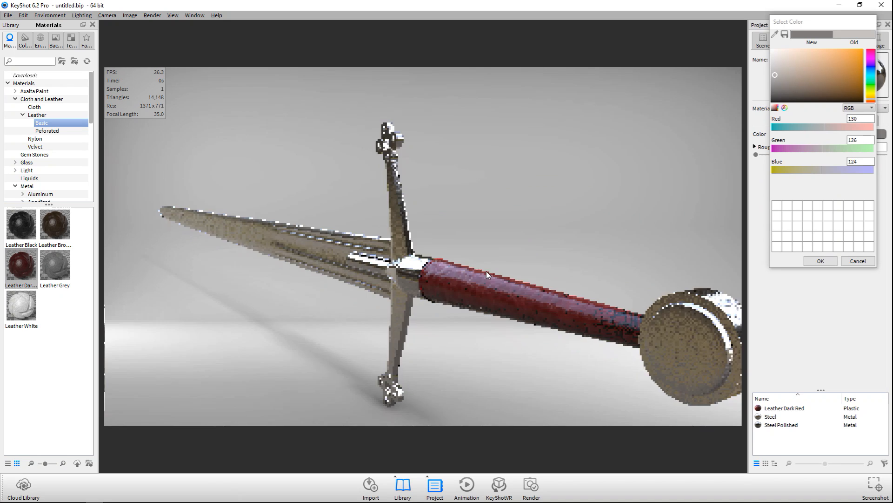
mouse_move(486, 271)
left_mouse_down()
mouse_move(460, 259)
mouse_move(464, 268)
mouse_move(457, 267)
mouse_move(471, 269)
left_mouse_up()
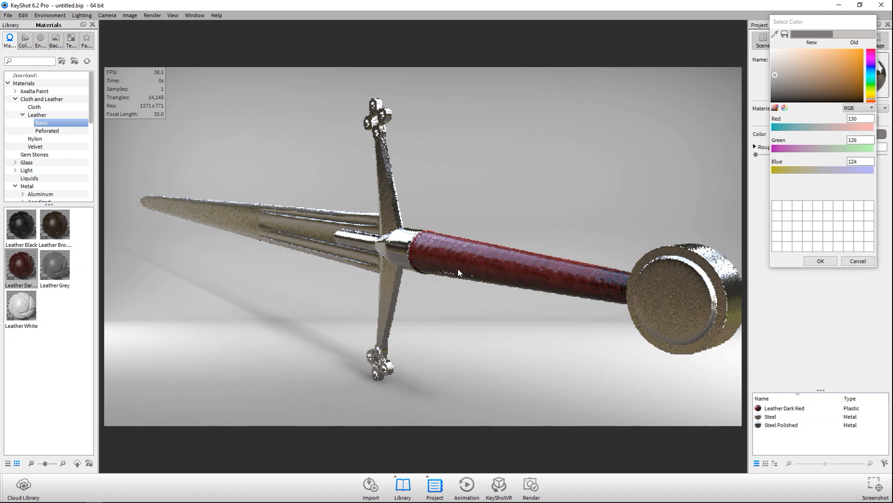
left_click(820, 261)
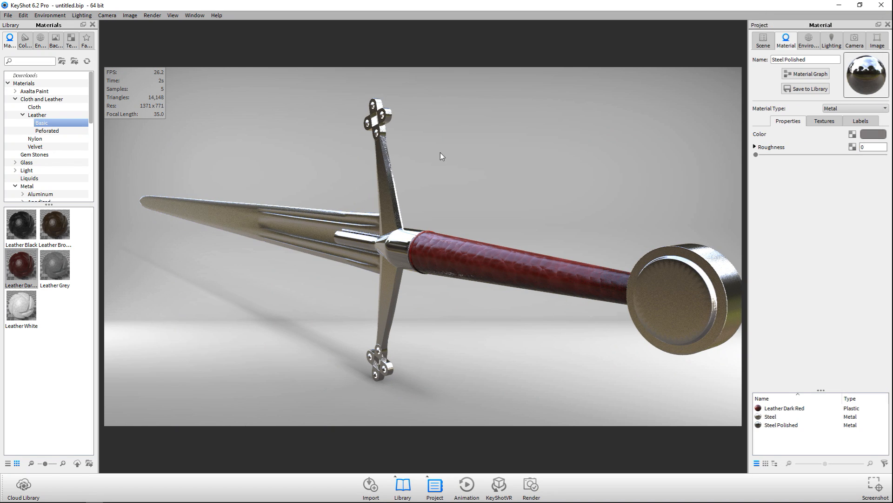
- Switch the scene lighting to Full Simulation with Interior Mode and Caustics turned off
left_click(152, 15)
mouse_move(107, 14)
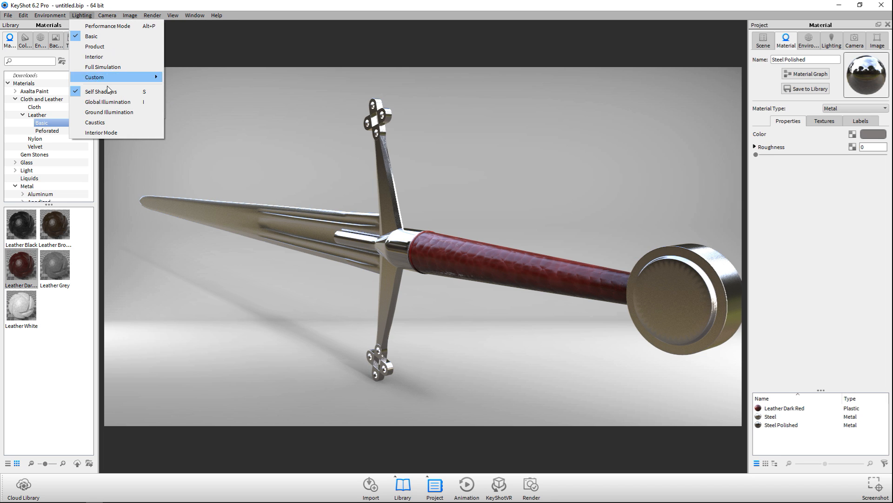
left_click(106, 67)
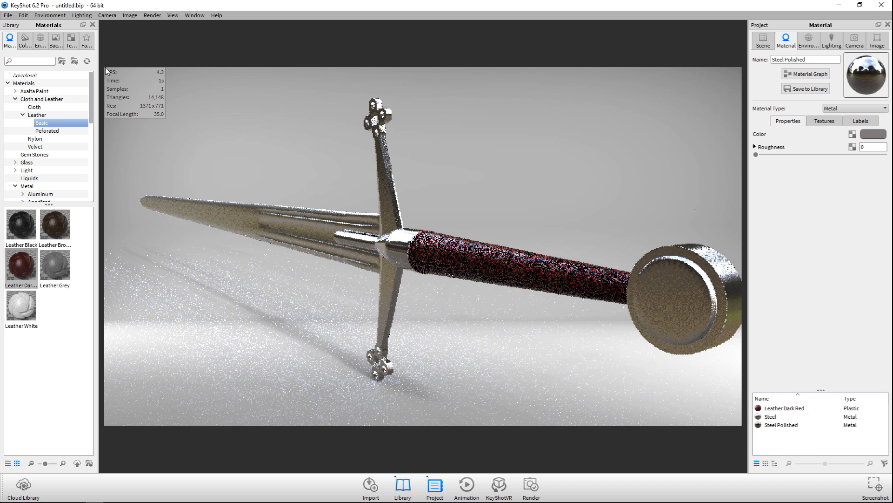
left_click(82, 15)
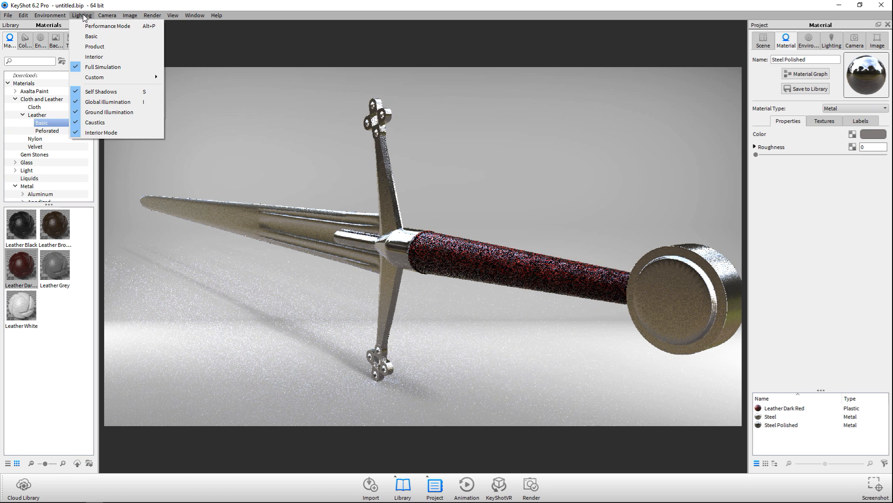
left_click(108, 134)
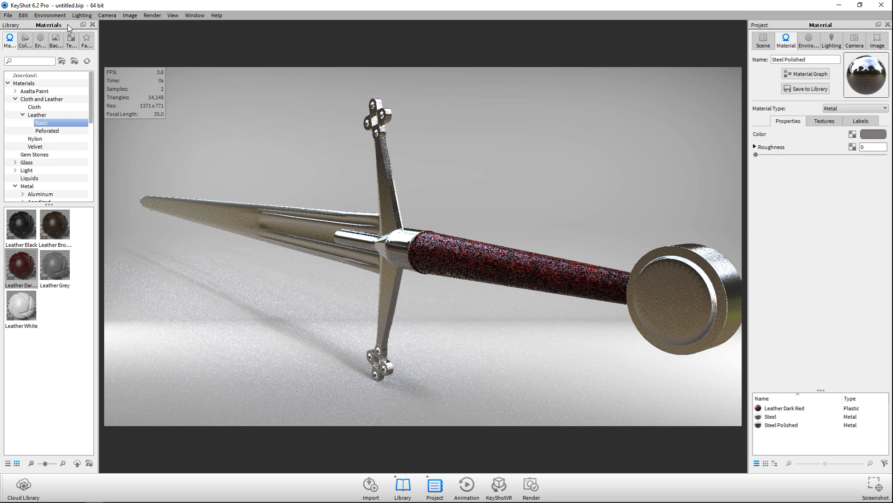
left_click(82, 15)
left_click(103, 121)
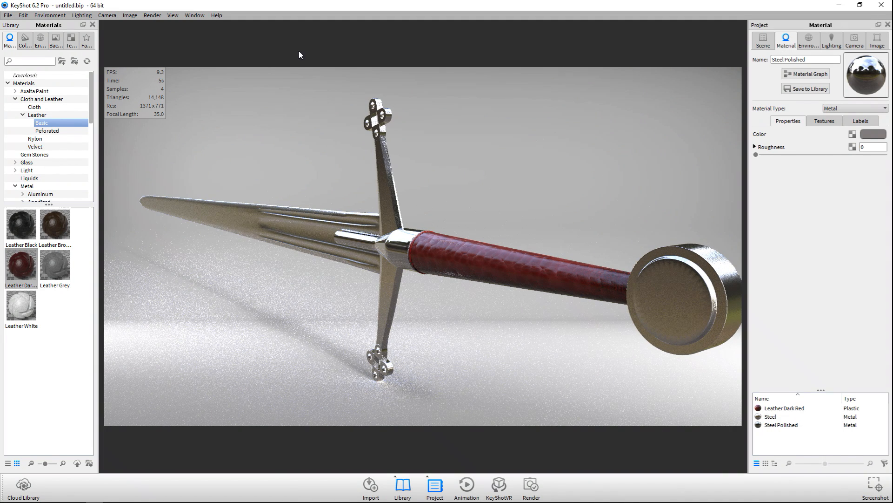
- Open the render settings and set the render quality to Maximum Samples in Default mode
left_click(152, 16)
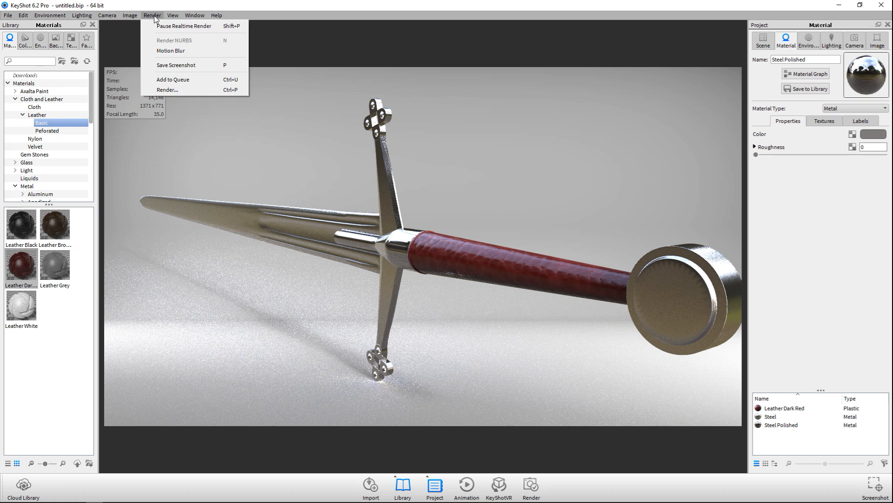
left_click(192, 90)
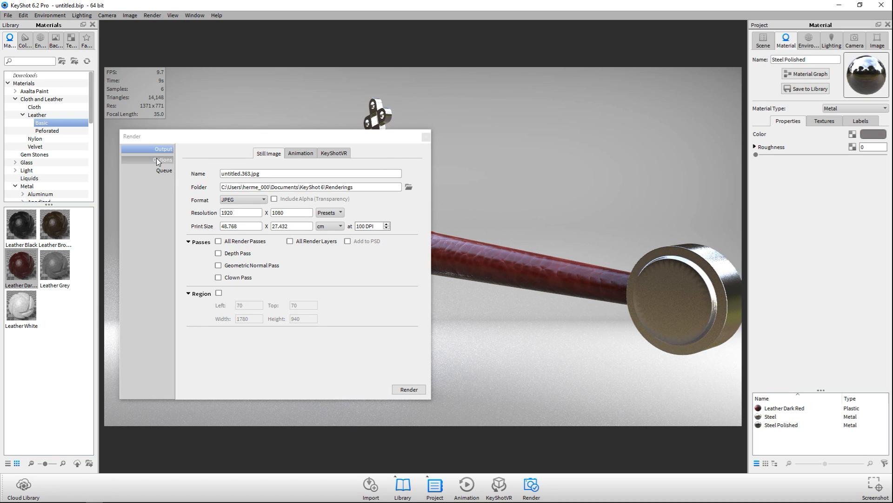
left_click(163, 159)
left_click(225, 191)
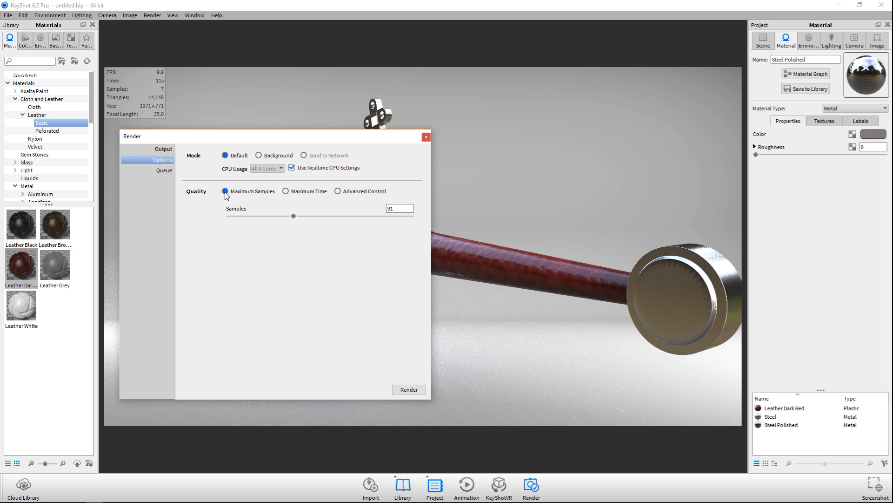
- Name the still image output ClaymoreSwordRender
left_click(164, 150)
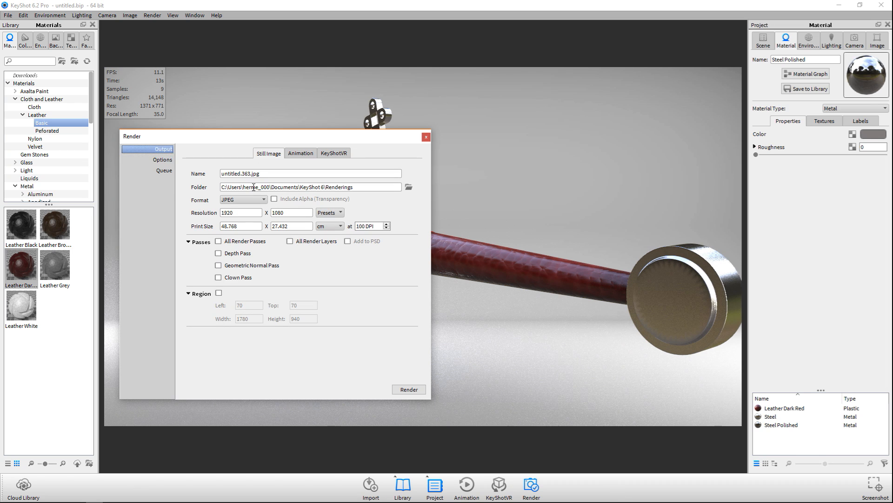
key("Tab")
type("ClaymoreSwordRender")
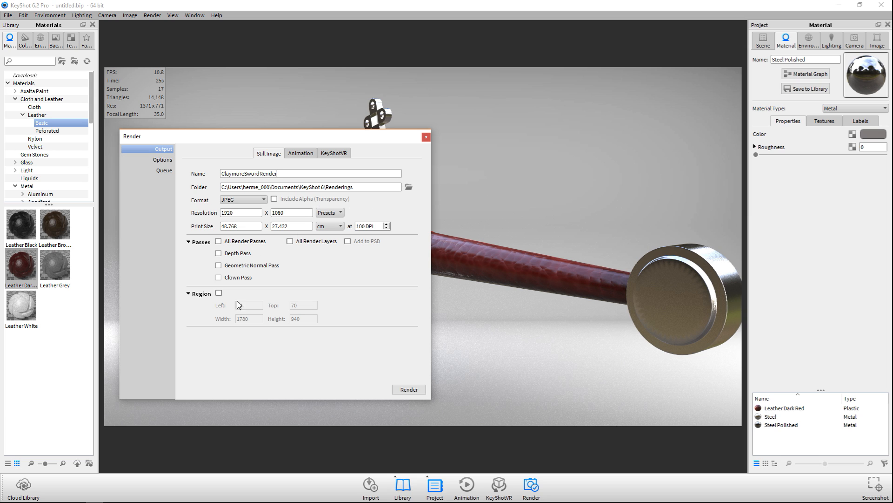
- Set the output folder to the Desktop and render the 1920 x 1080 JPEG still image
left_click(409, 187)
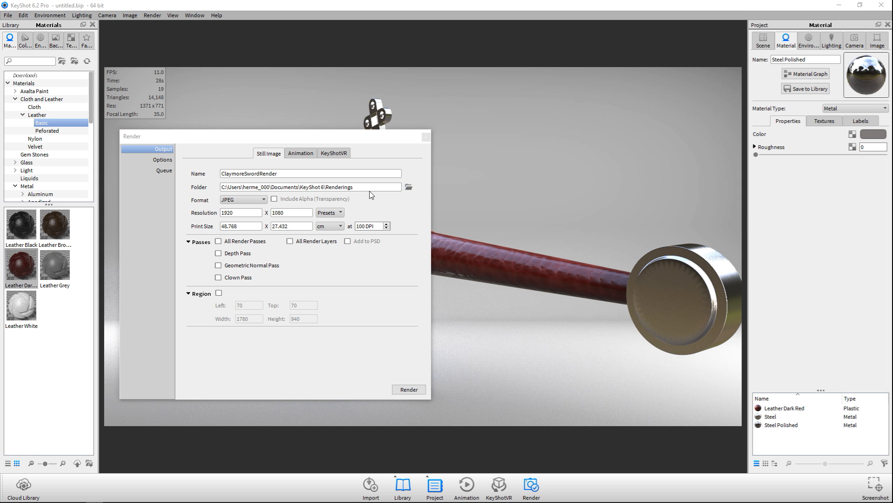
left_click(157, 224)
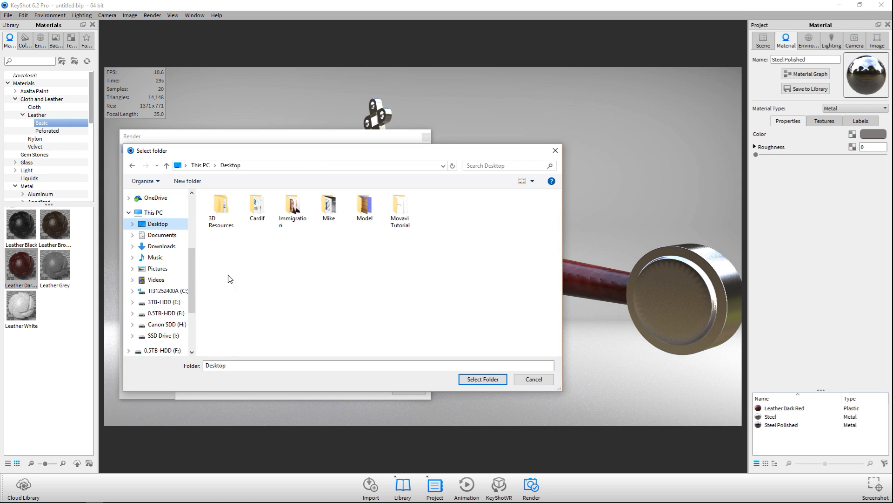
left_click(482, 379)
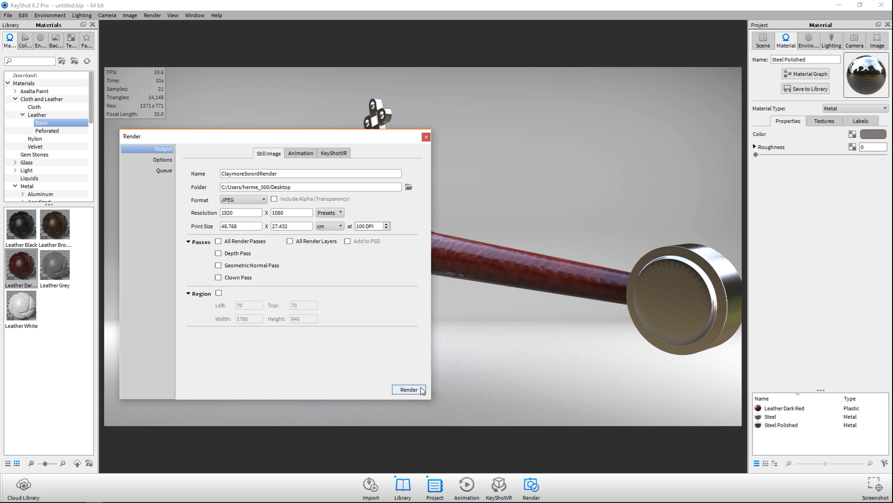
left_click(408, 389)
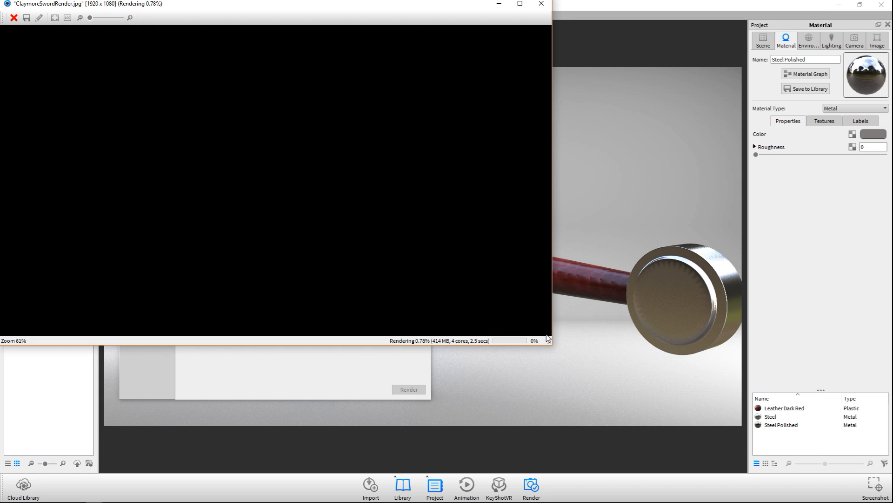
key("F9")
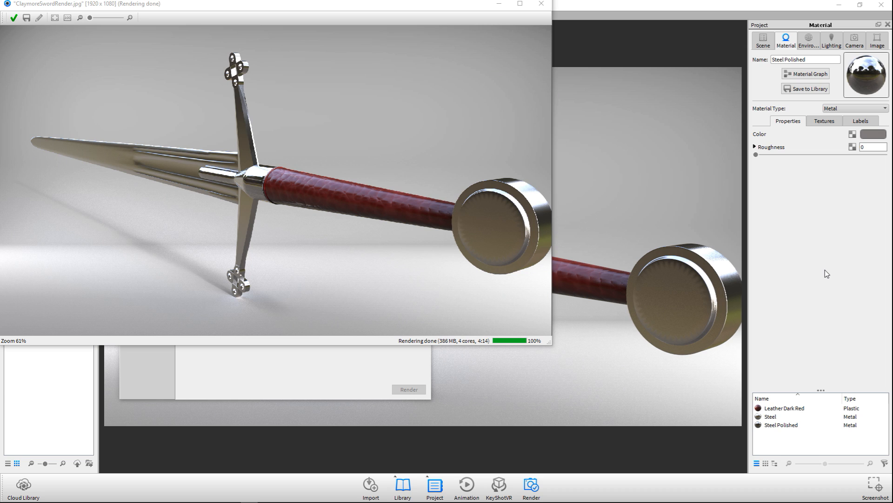